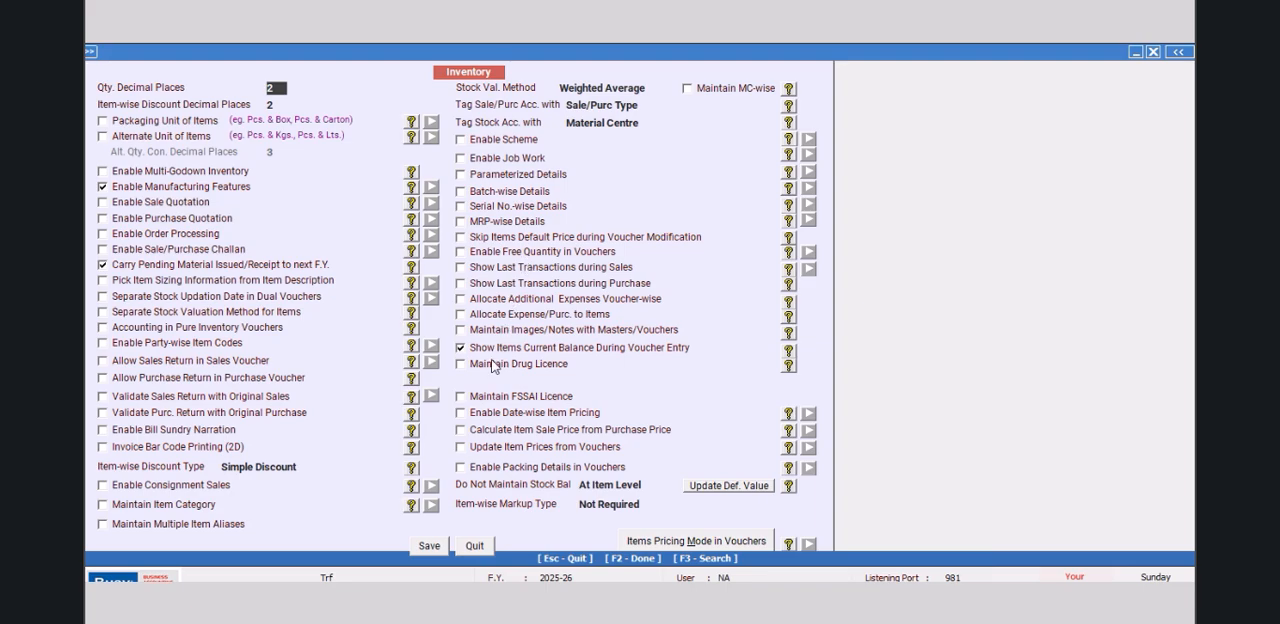
# Step: Enable Maintain Images/Notes with Masters/Vouchers in the inventory options, with only Maintain Image with Item Master turned on
pyautogui.click(461, 331)
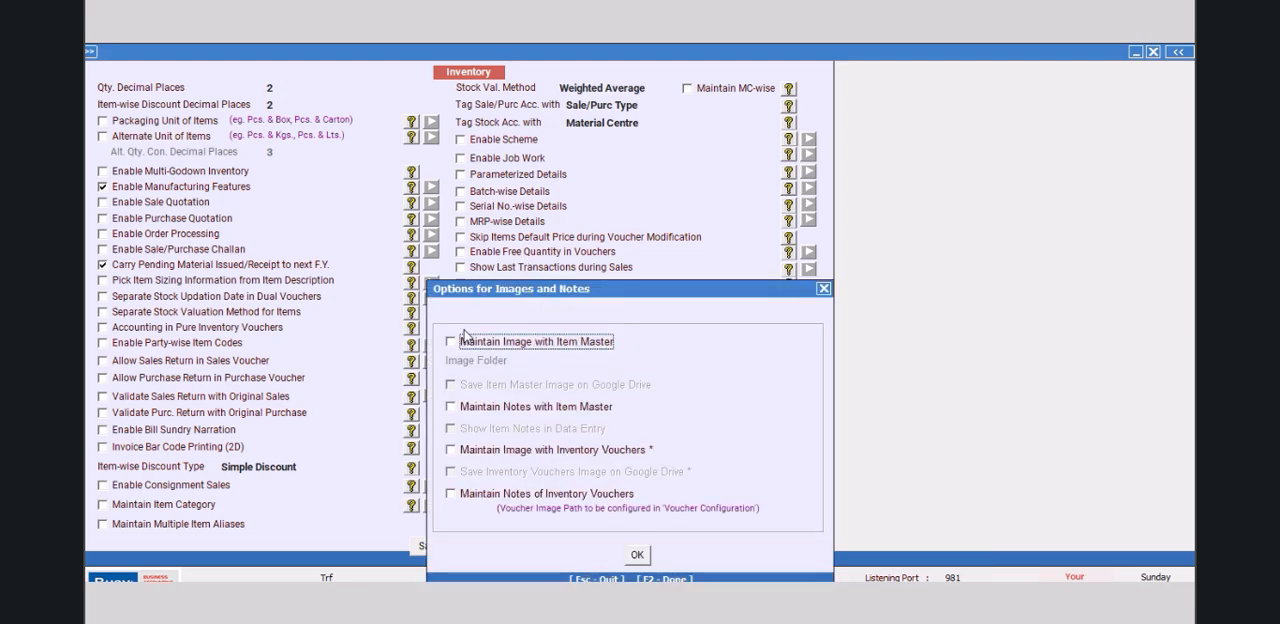
pyautogui.click(458, 410)
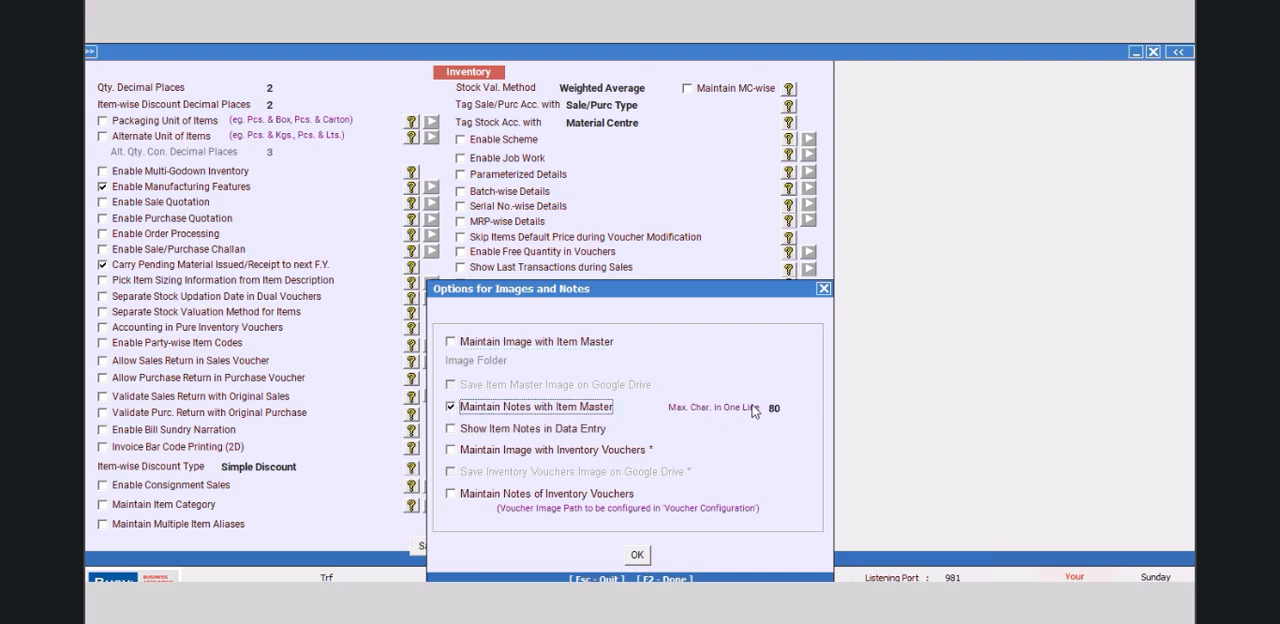
pyautogui.click(450, 408)
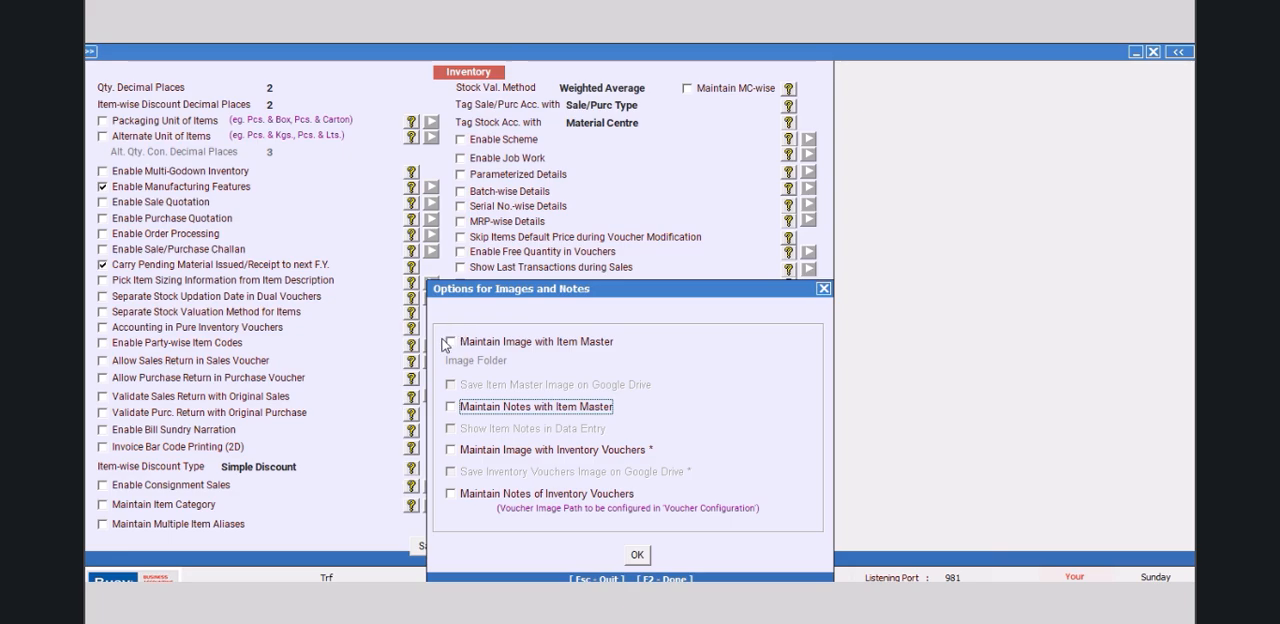
pyautogui.click(450, 342)
# Step: Set the item master image folder to H:\BUSYWIN ITEM IMAGES
pyautogui.click(797, 360)
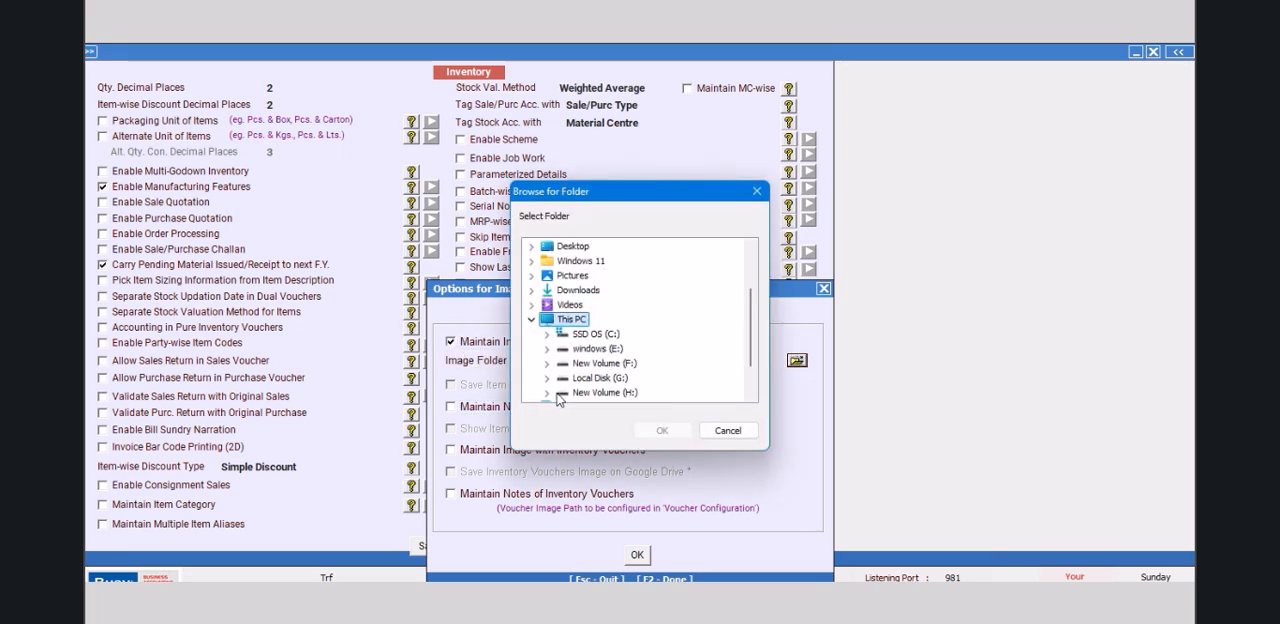
pyautogui.click(552, 394)
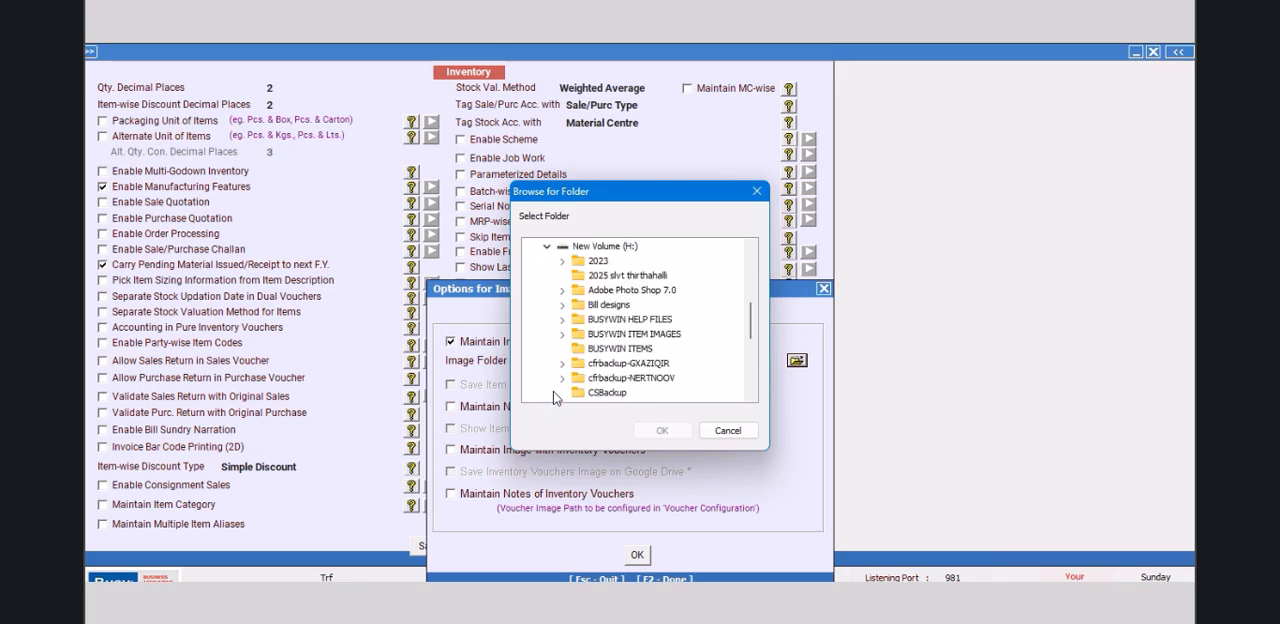
pyautogui.click(641, 350)
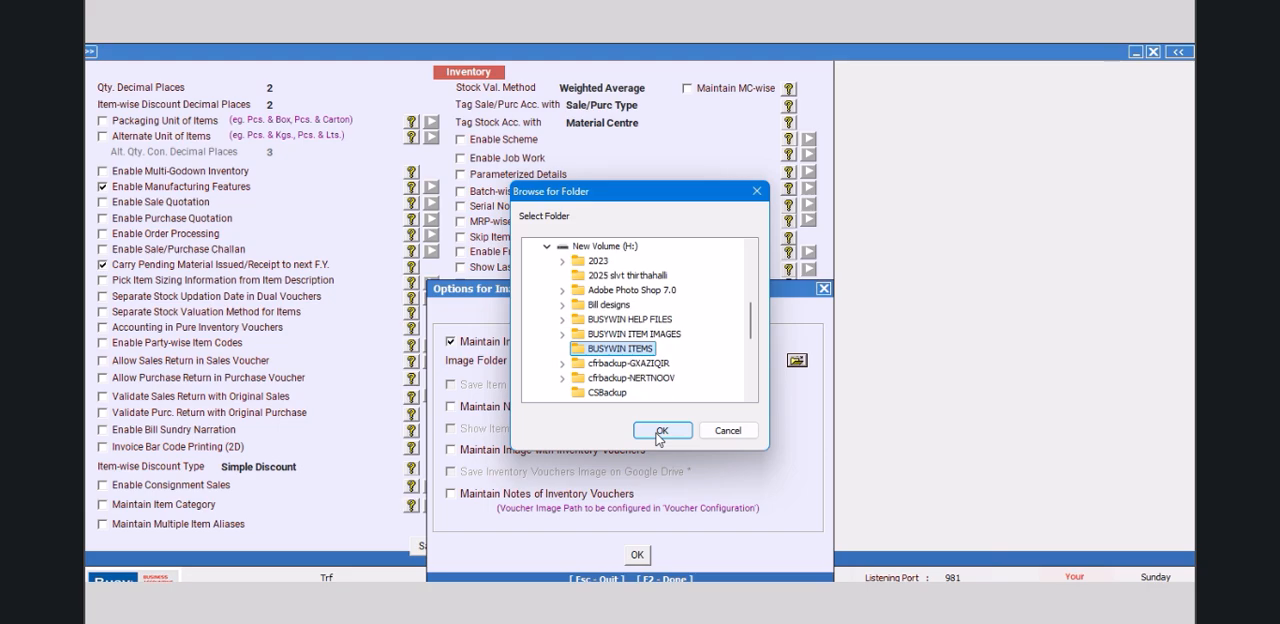
pyautogui.click(634, 335)
pyautogui.click(661, 431)
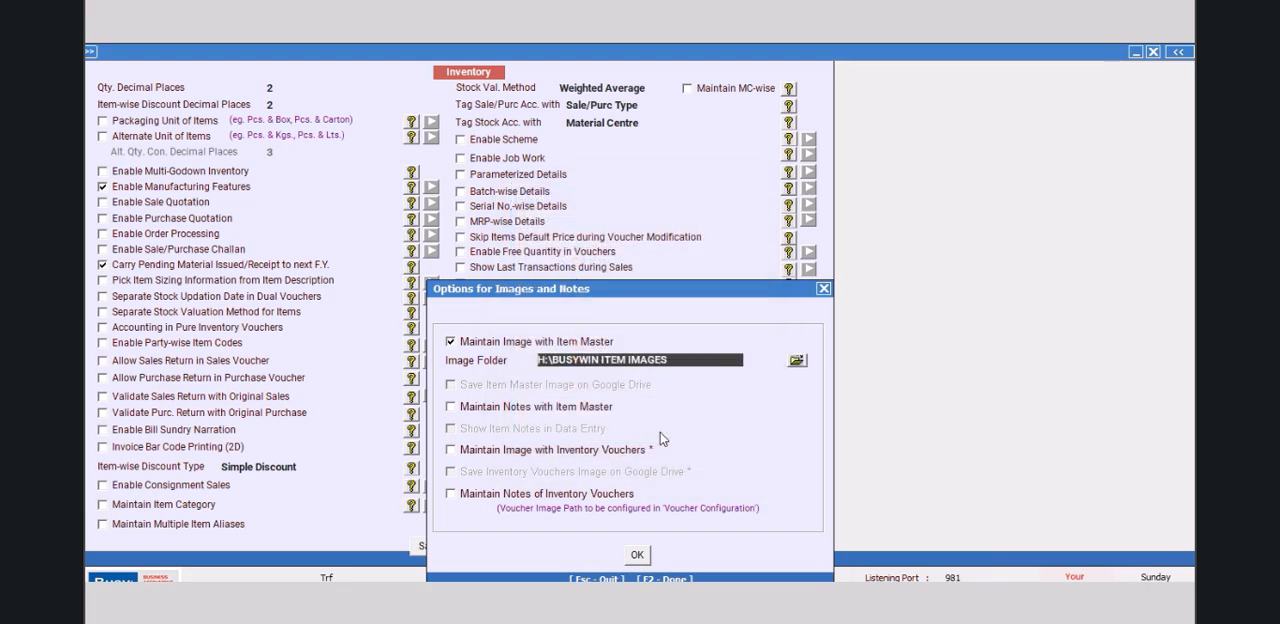
# Step: Accept the image and notes options, save the inventory configuration and leave the features settings
pyautogui.click(637, 554)
pyautogui.click(432, 545)
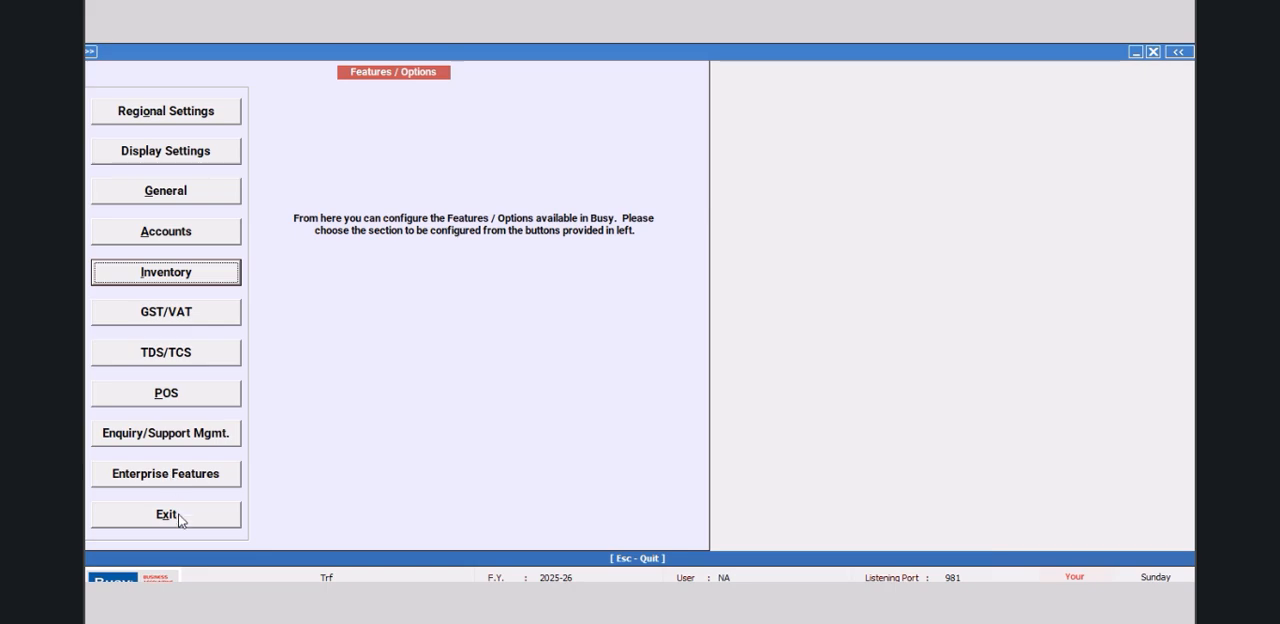
pyautogui.click(180, 517)
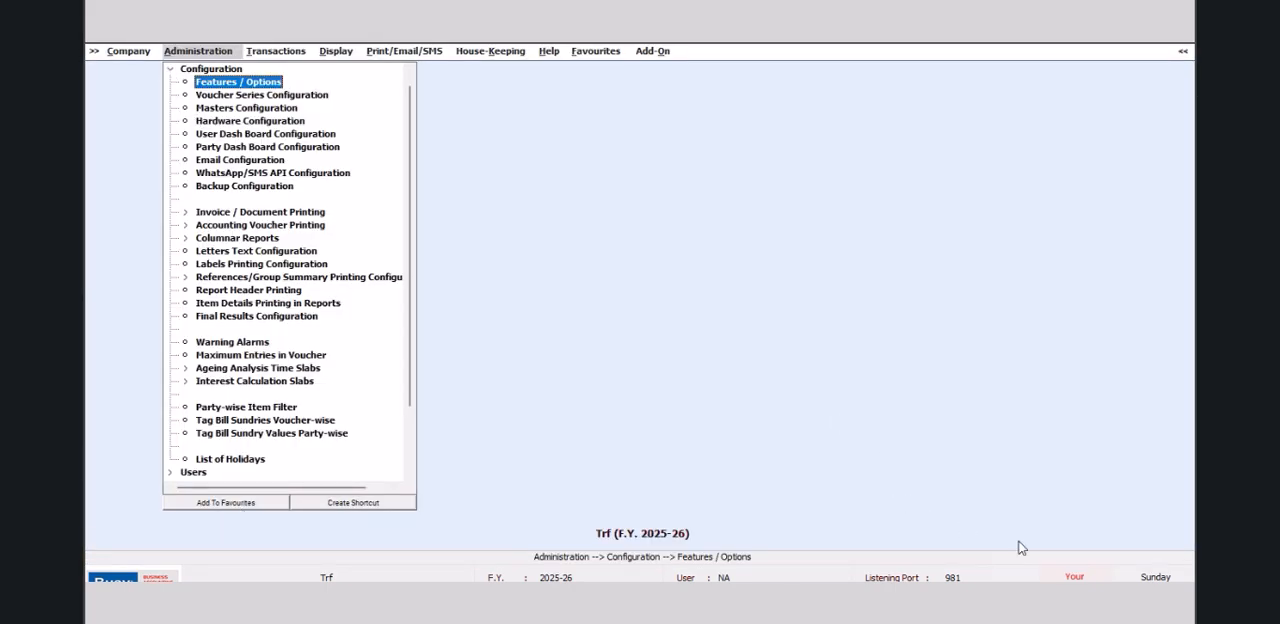
# Step: Open the details of the company Trf for review and close them without changes
pyautogui.click(127, 52)
pyautogui.click(137, 96)
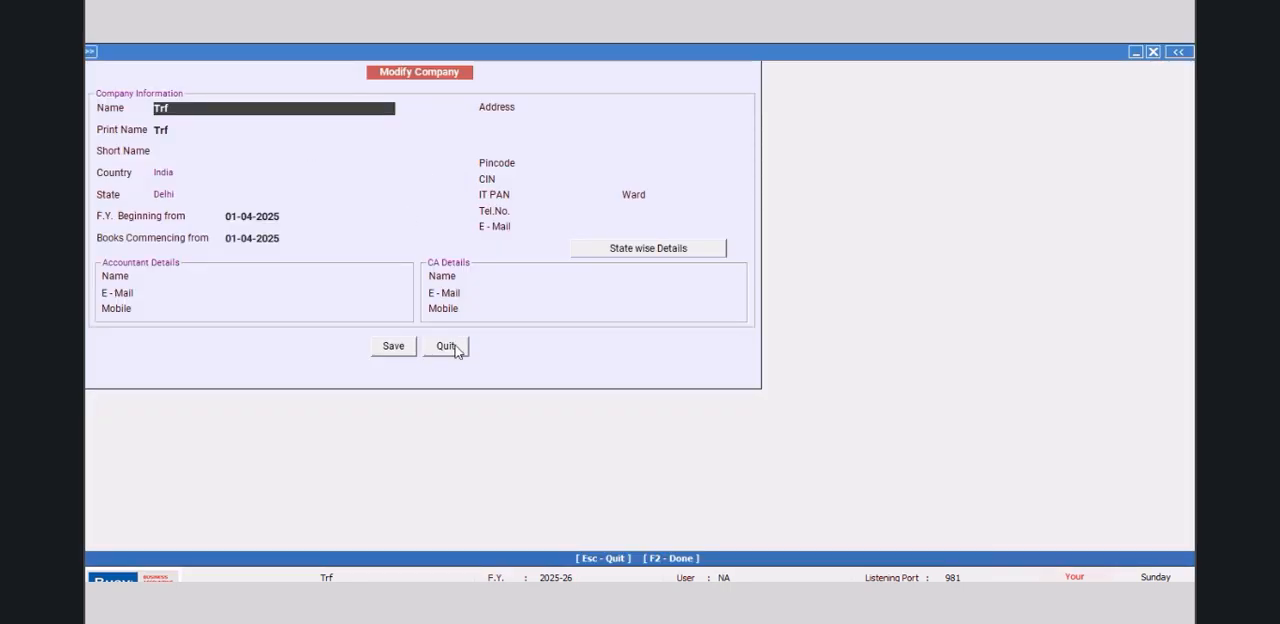
pyautogui.click(453, 346)
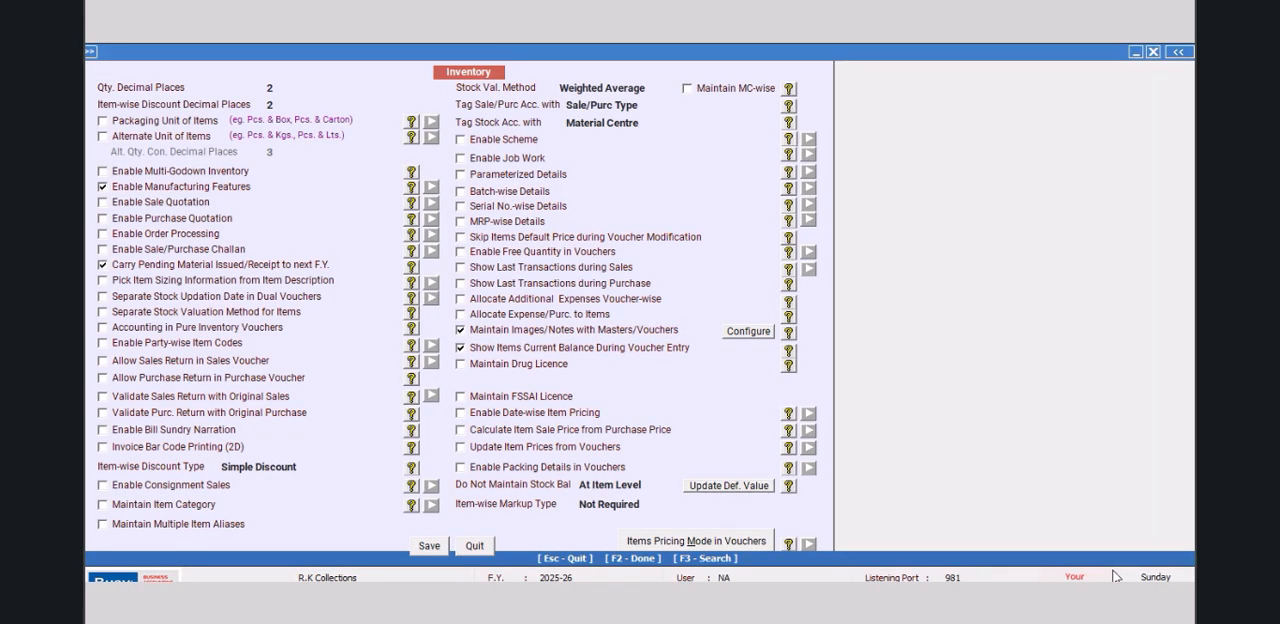
# Step: Save the inventory options for R.K Collections, and review its company details without changing them
pyautogui.click(428, 545)
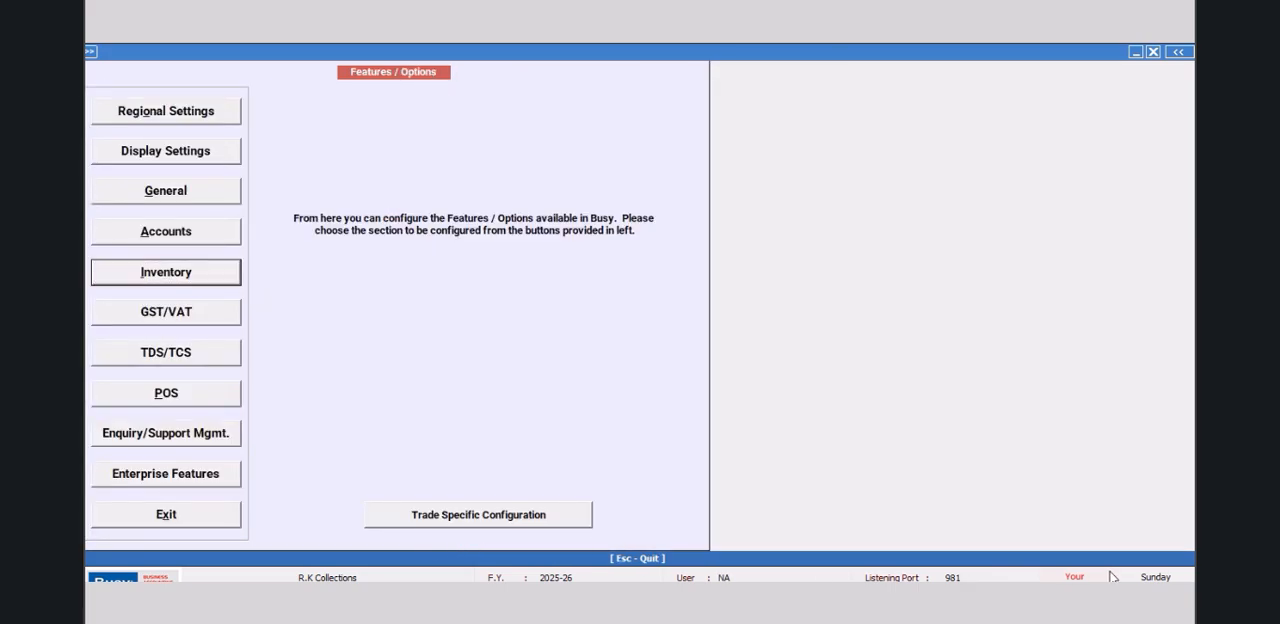
pyautogui.click(224, 520)
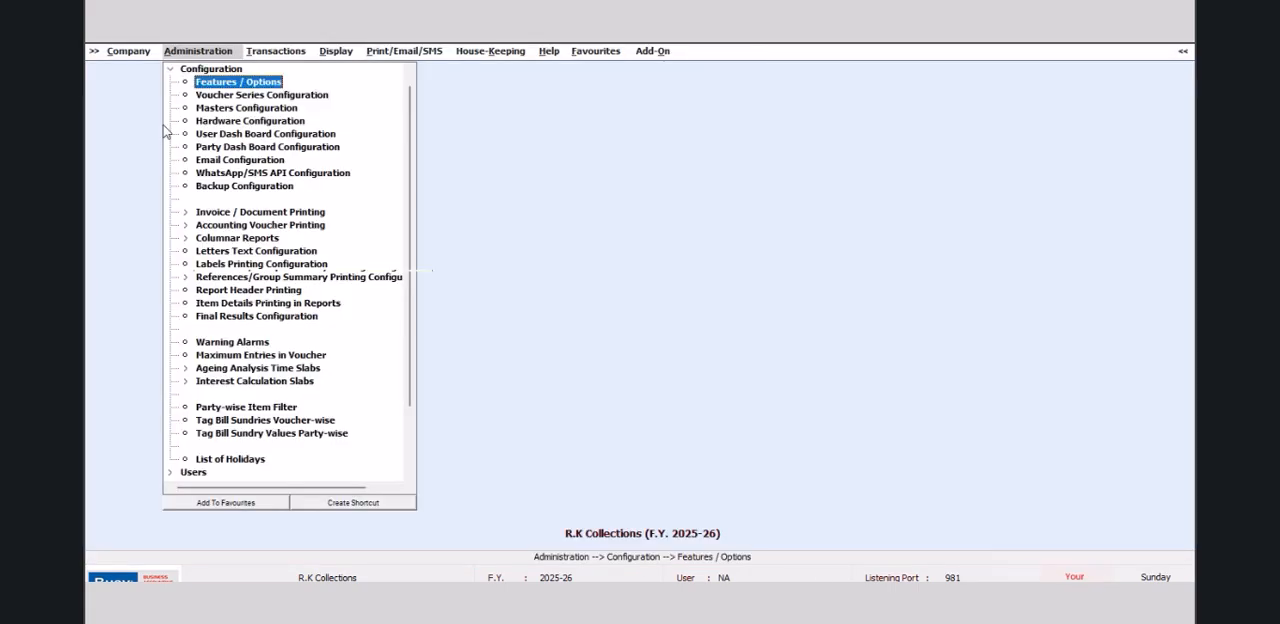
pyautogui.click(117, 55)
pyautogui.click(145, 96)
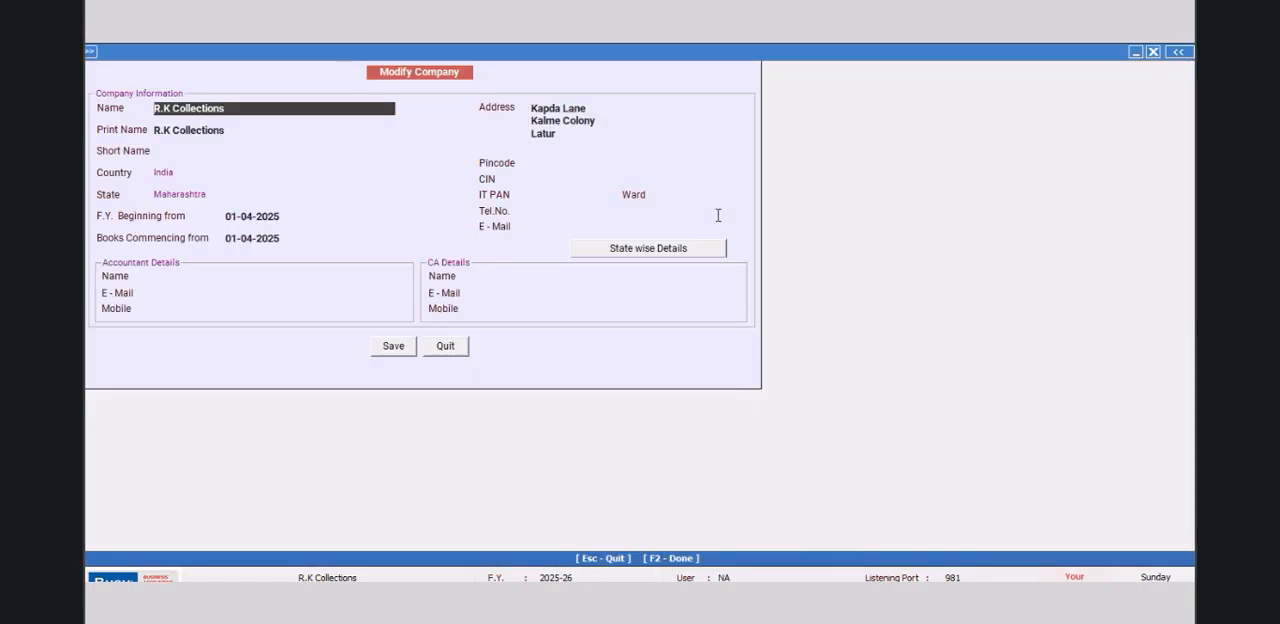
pyautogui.click(445, 346)
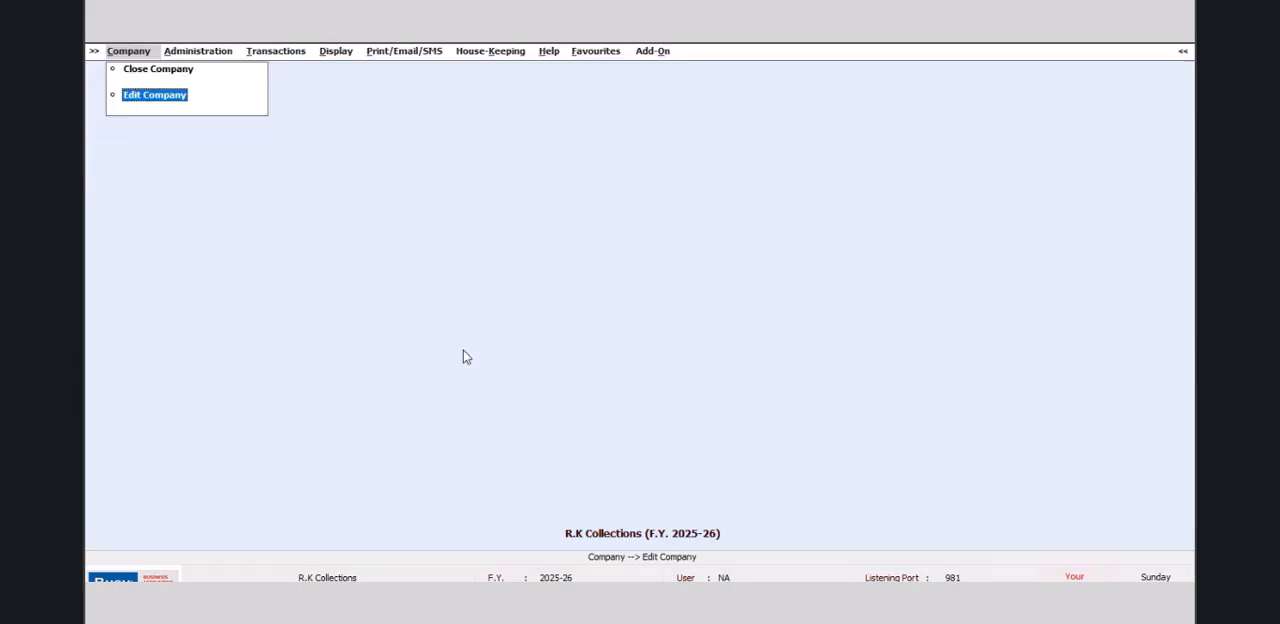
# Step: Open the item master of TRF 1085 to check its image field, and close it without saving
pyautogui.press('Right')
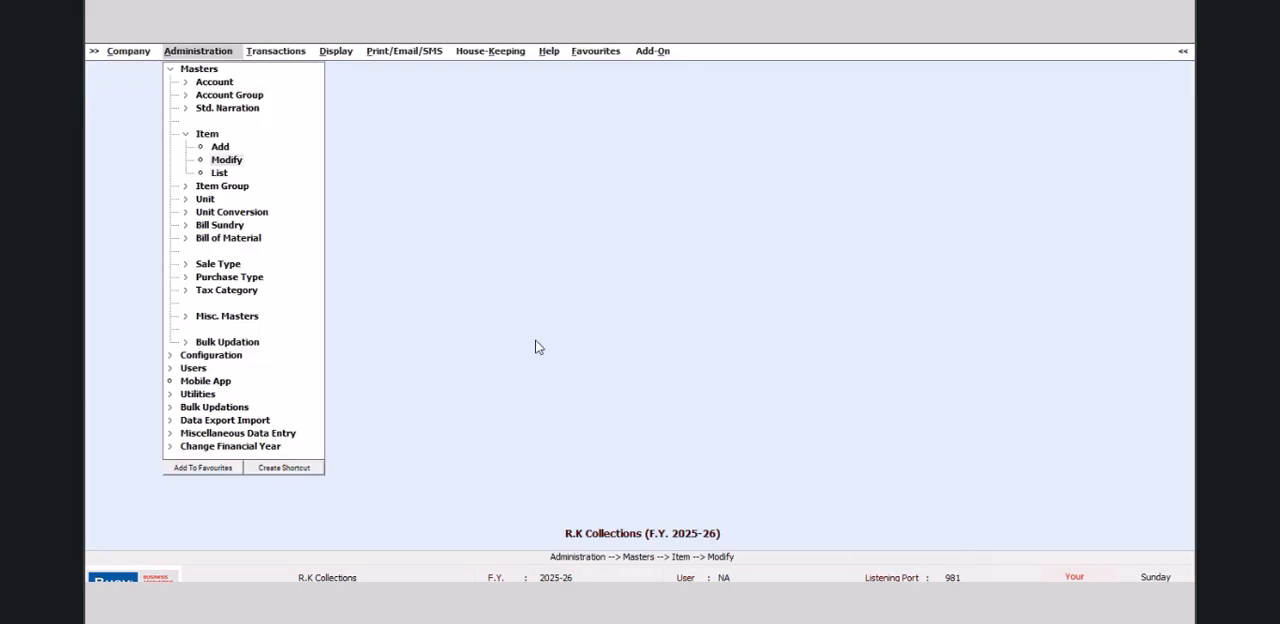
pyautogui.click(236, 162)
pyautogui.click(180, 126)
pyautogui.click(230, 293)
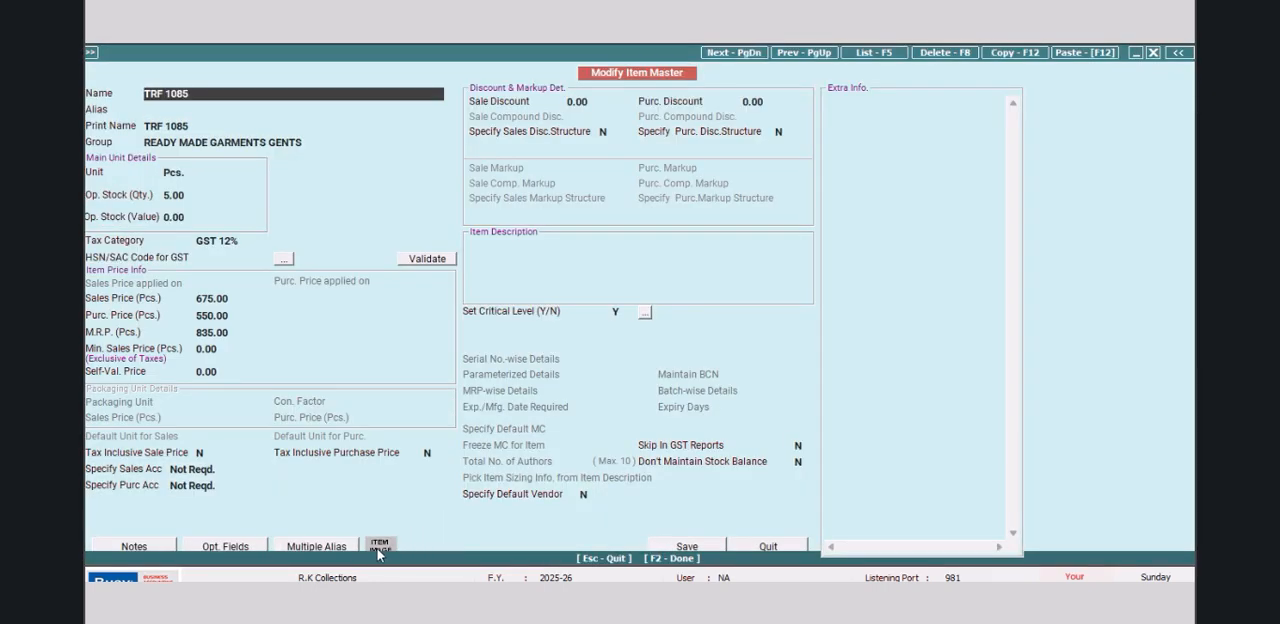
pyautogui.click(771, 546)
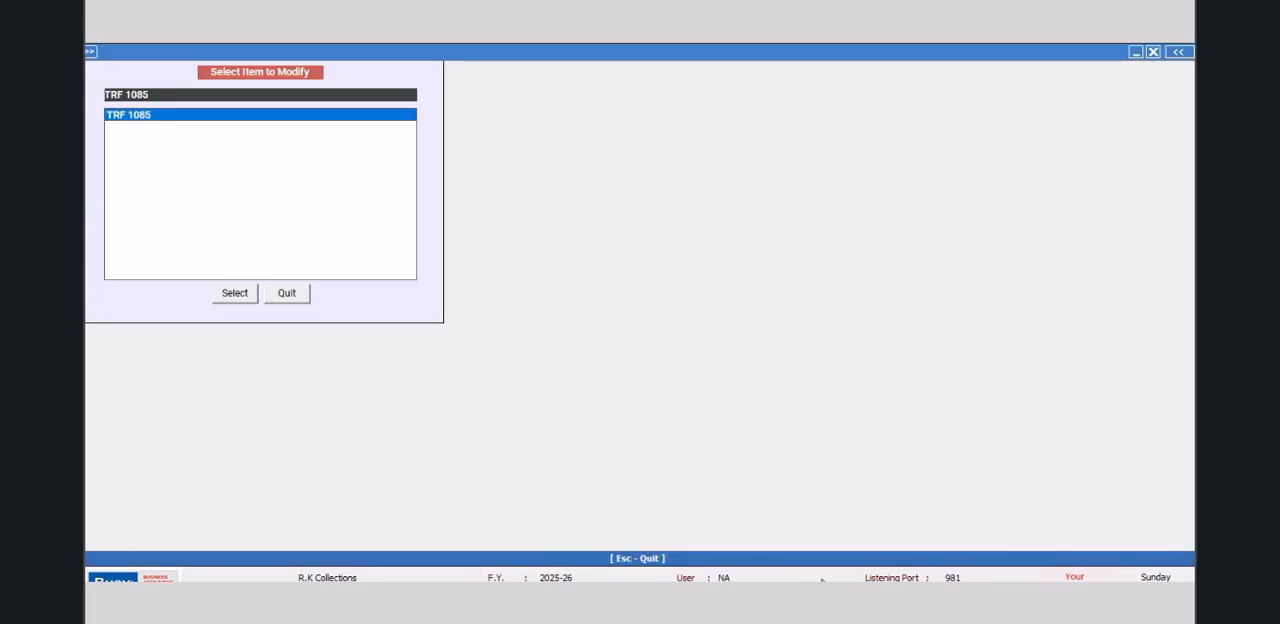
pyautogui.click(309, 294)
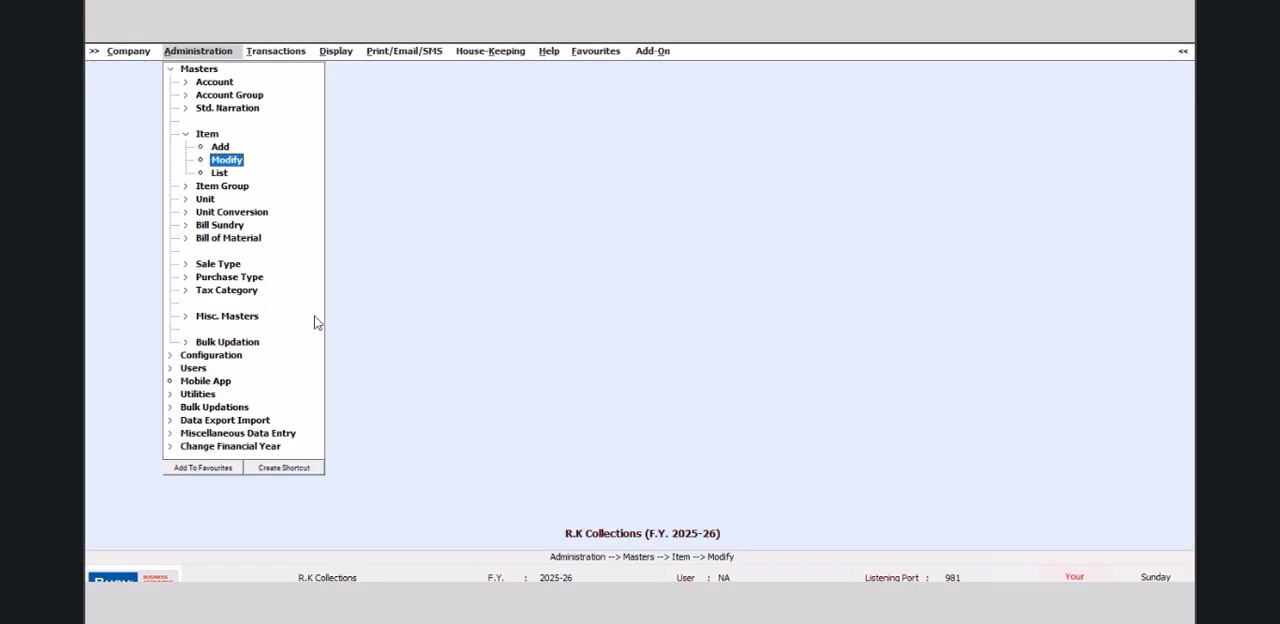
# Step: Change the item master image folder in the inventory features to H:\DRESS MATERIAL
pyautogui.click(167, 69)
pyautogui.doubleClick(197, 84)
pyautogui.doubleClick(216, 88)
pyautogui.click(211, 280)
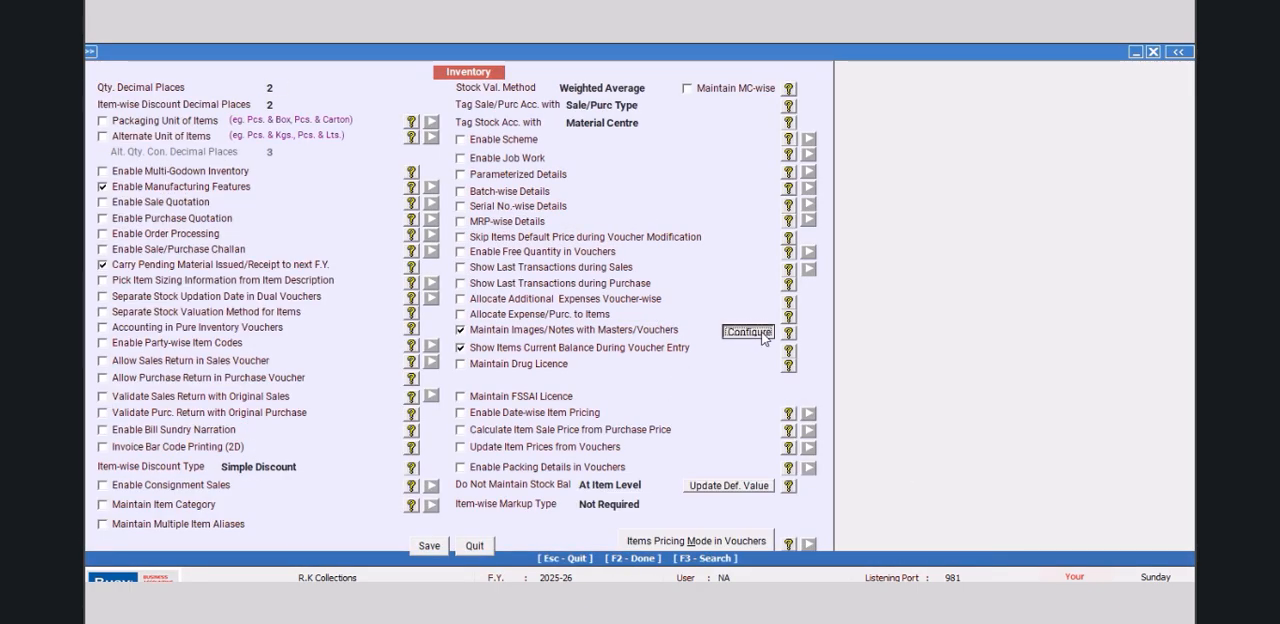
pyautogui.click(748, 331)
pyautogui.click(796, 362)
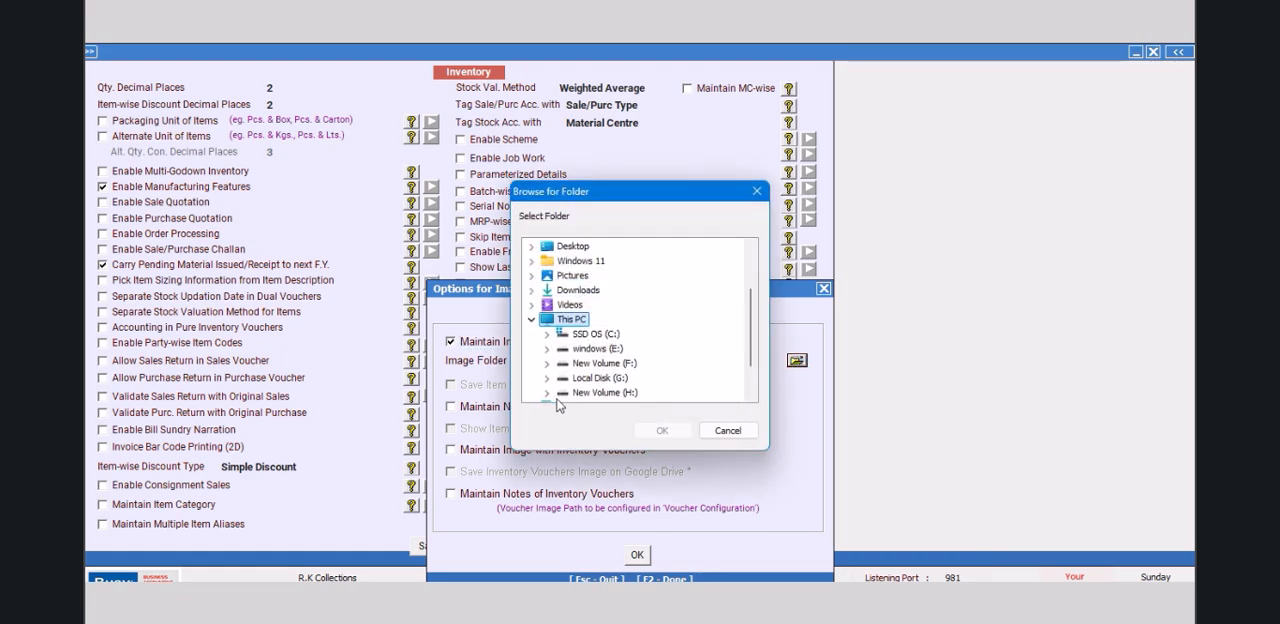
pyautogui.click(547, 392)
pyautogui.click(752, 397)
pyautogui.click(752, 397)
pyautogui.click(752, 397)
pyautogui.click(646, 379)
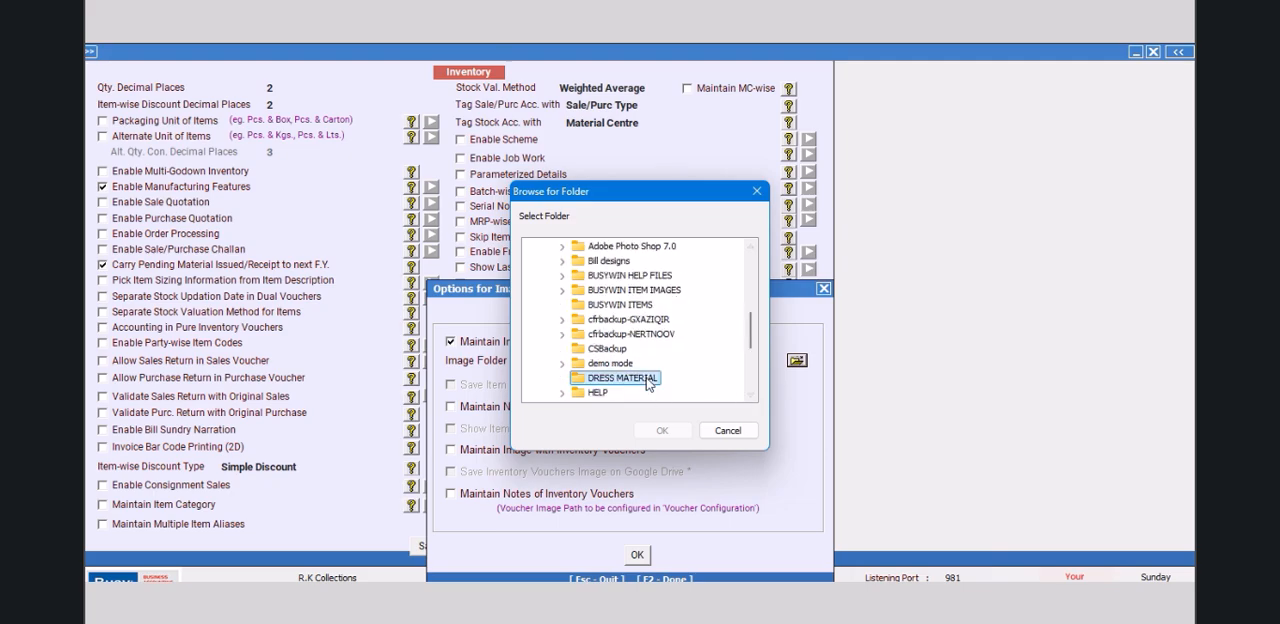
pyautogui.click(662, 430)
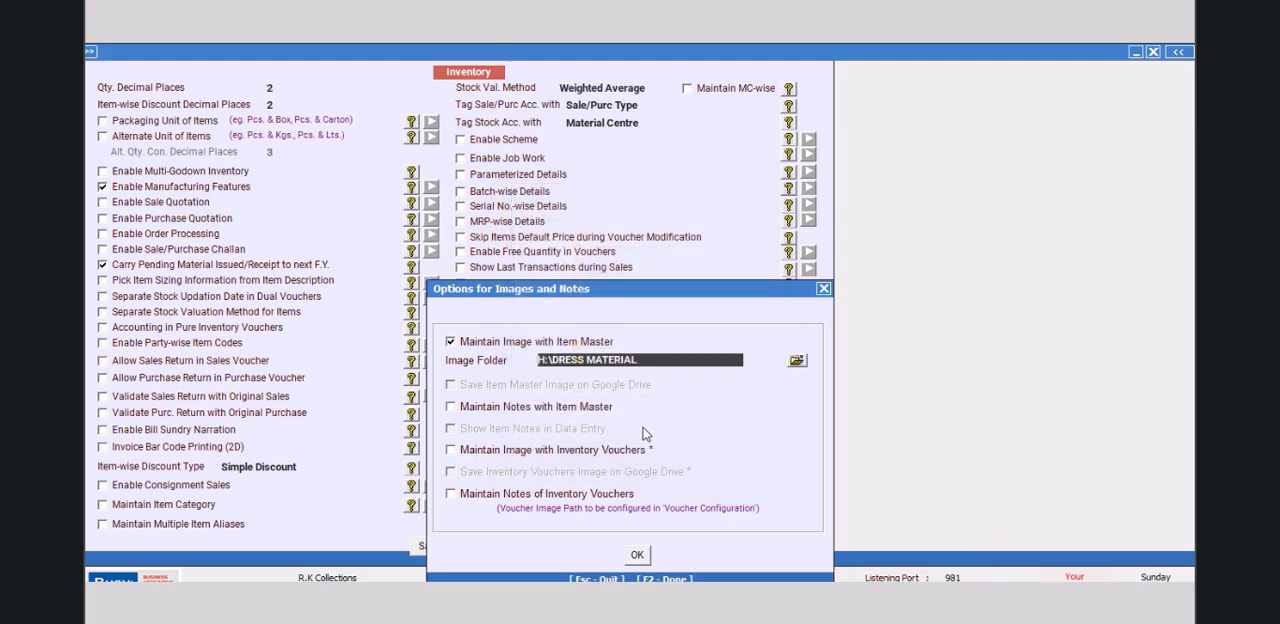
# Step: Confirm the images and notes options, save the R.K Collections inventory settings and exit the feature configuration
pyautogui.click(638, 556)
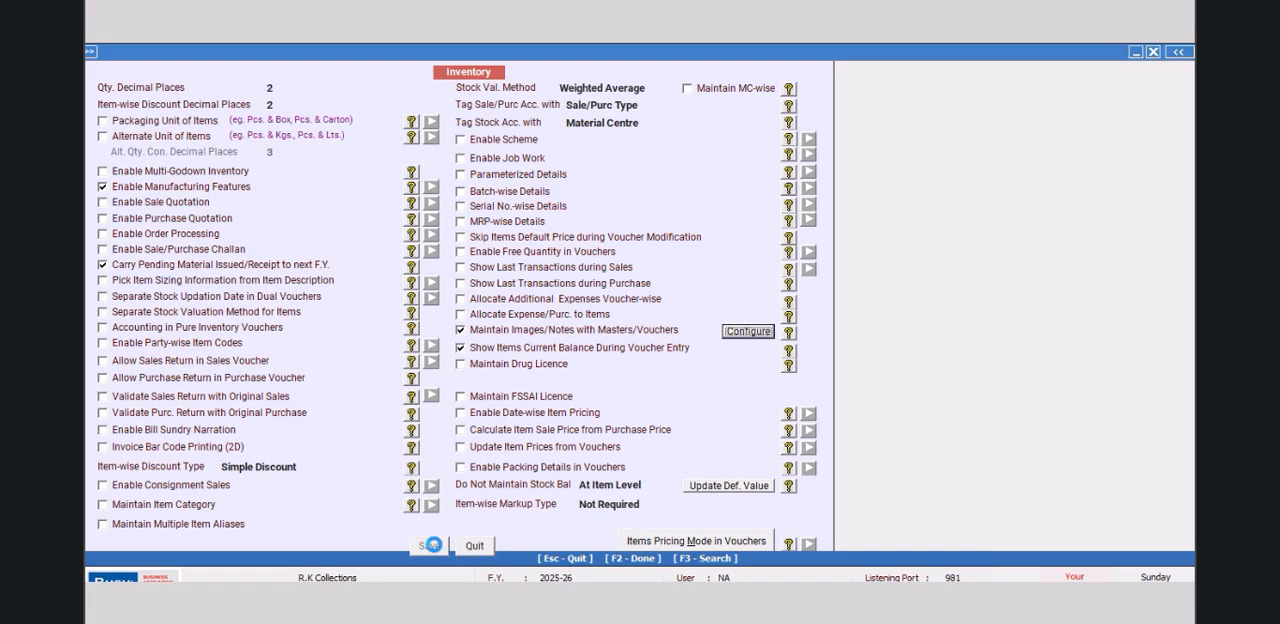
pyautogui.click(432, 545)
pyautogui.click(241, 514)
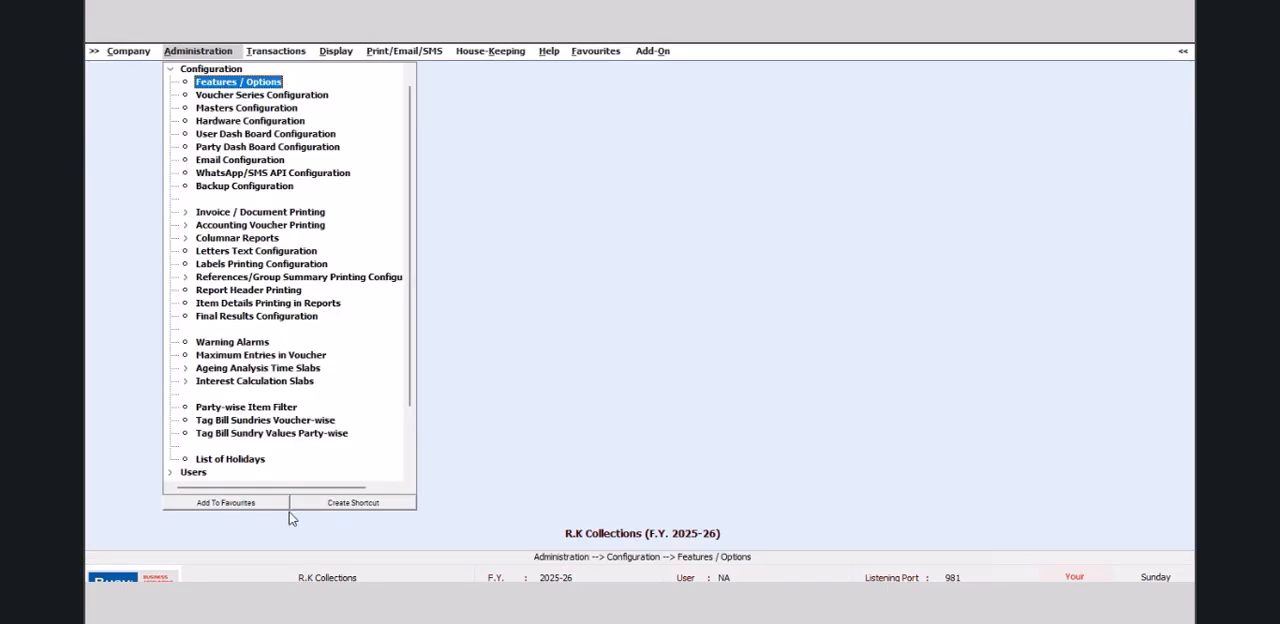
# Step: Open the item master of TRF 1085, view its linked image, and close the image and the item
pyautogui.click(171, 70)
pyautogui.click(197, 70)
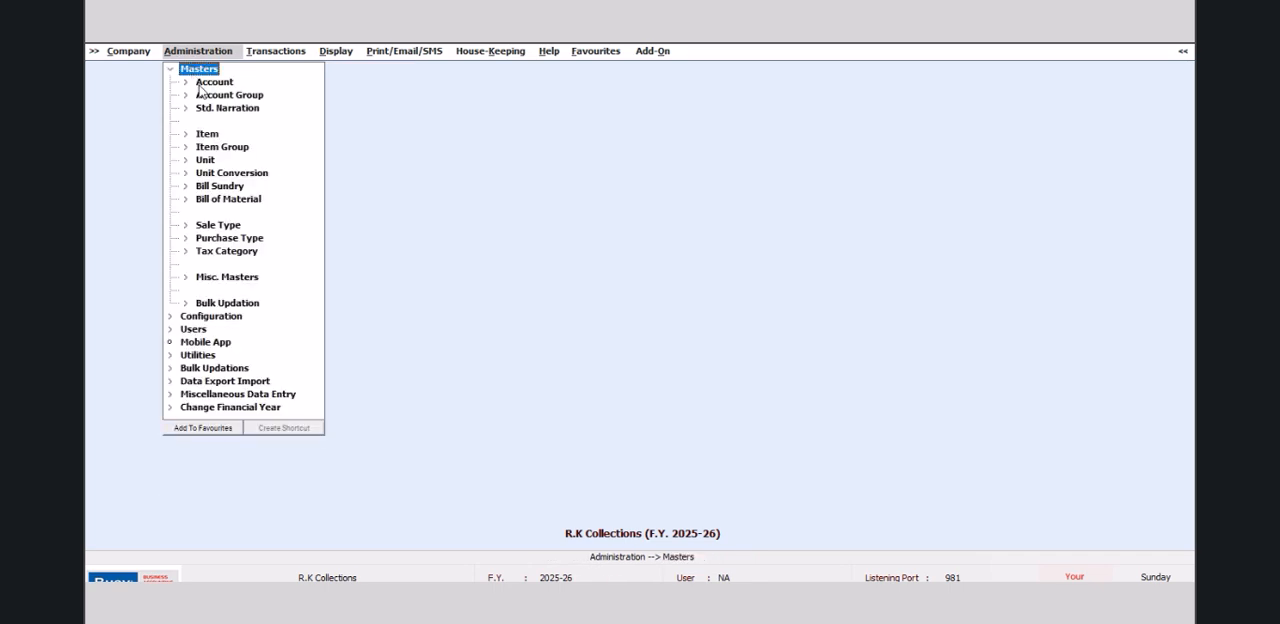
pyautogui.click(207, 134)
pyautogui.click(228, 161)
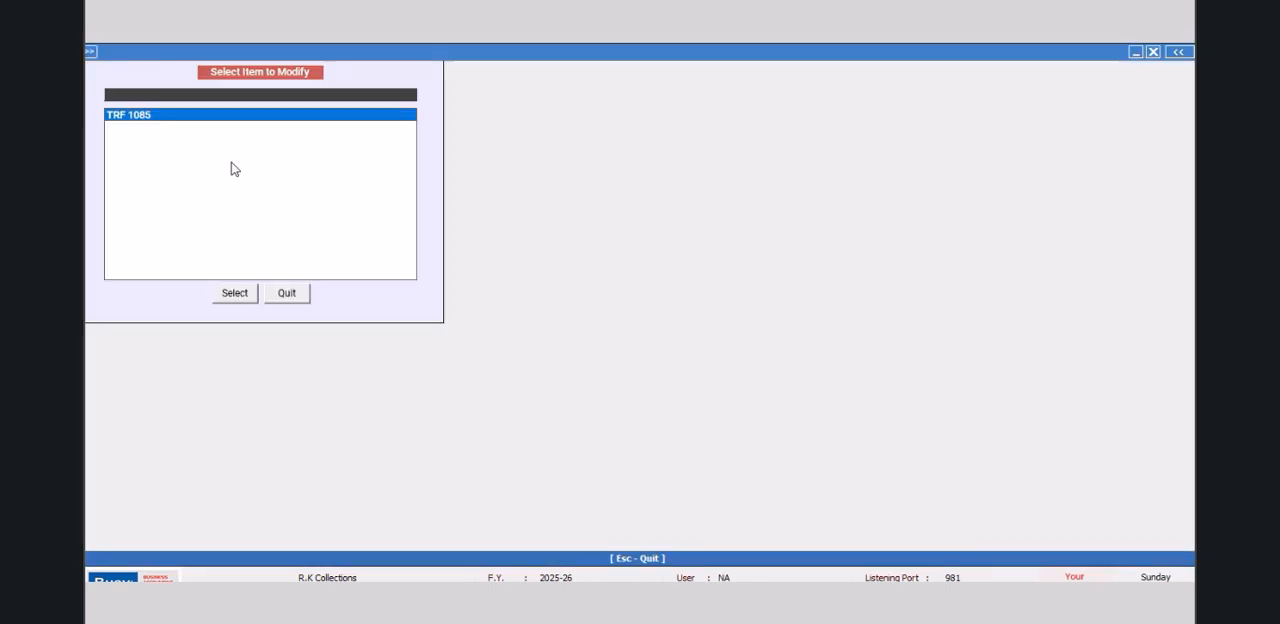
pyautogui.doubleClick(151, 123)
pyautogui.click(236, 296)
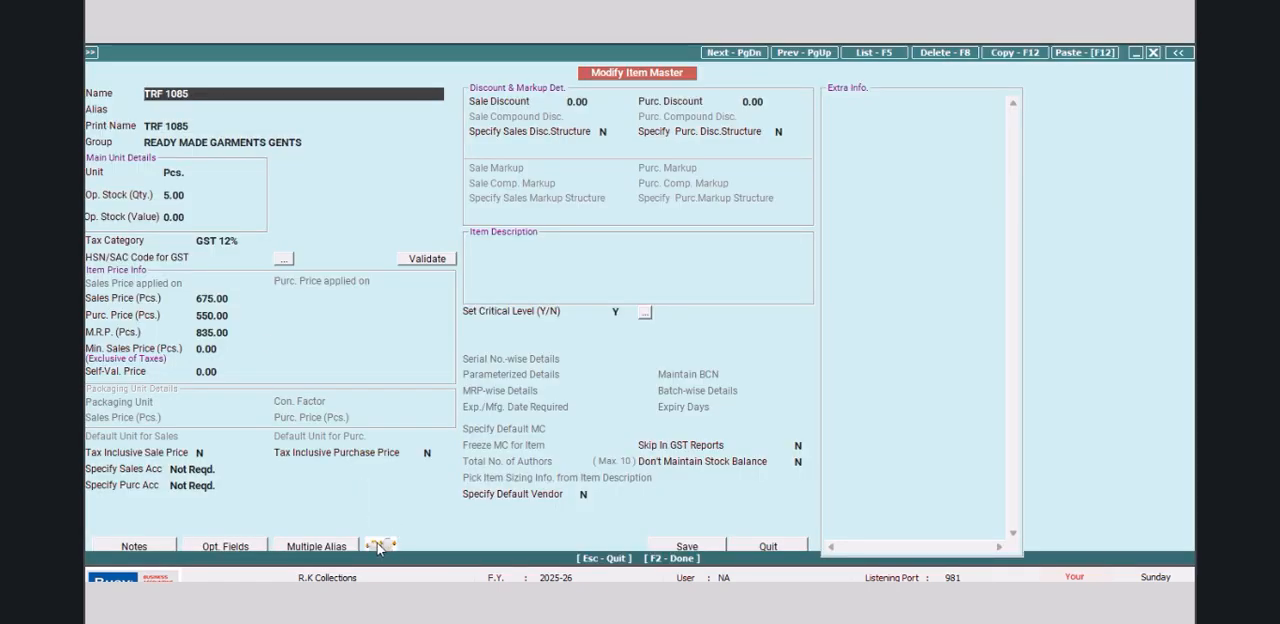
pyautogui.click(378, 545)
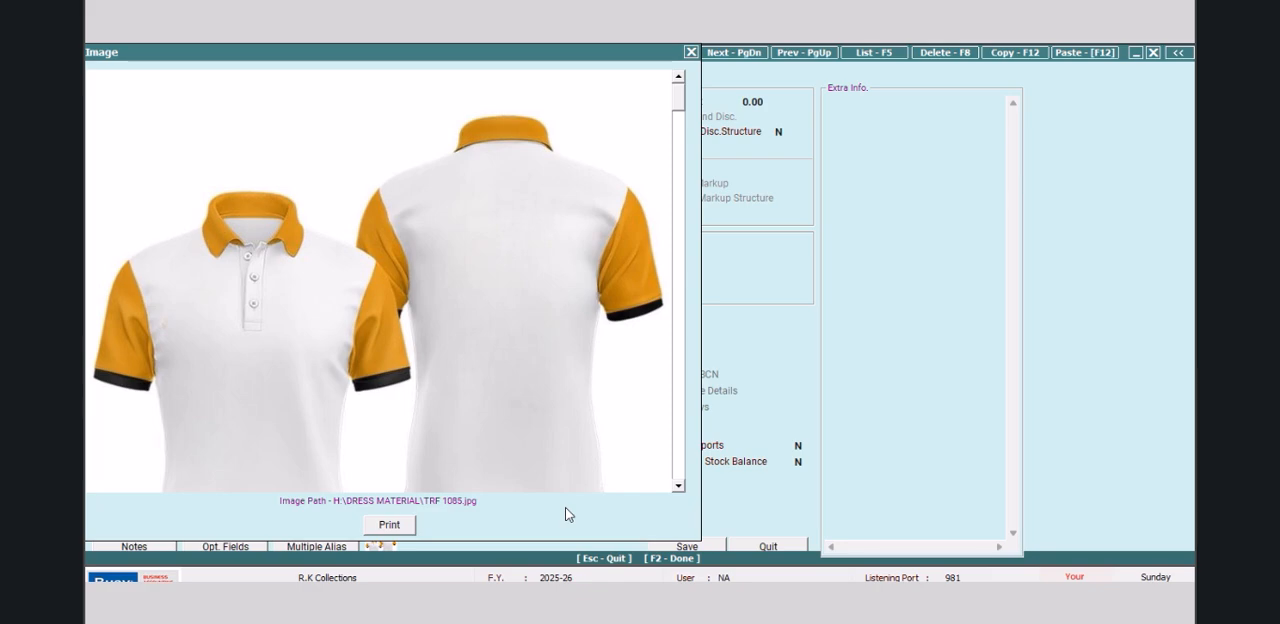
pyautogui.click(690, 52)
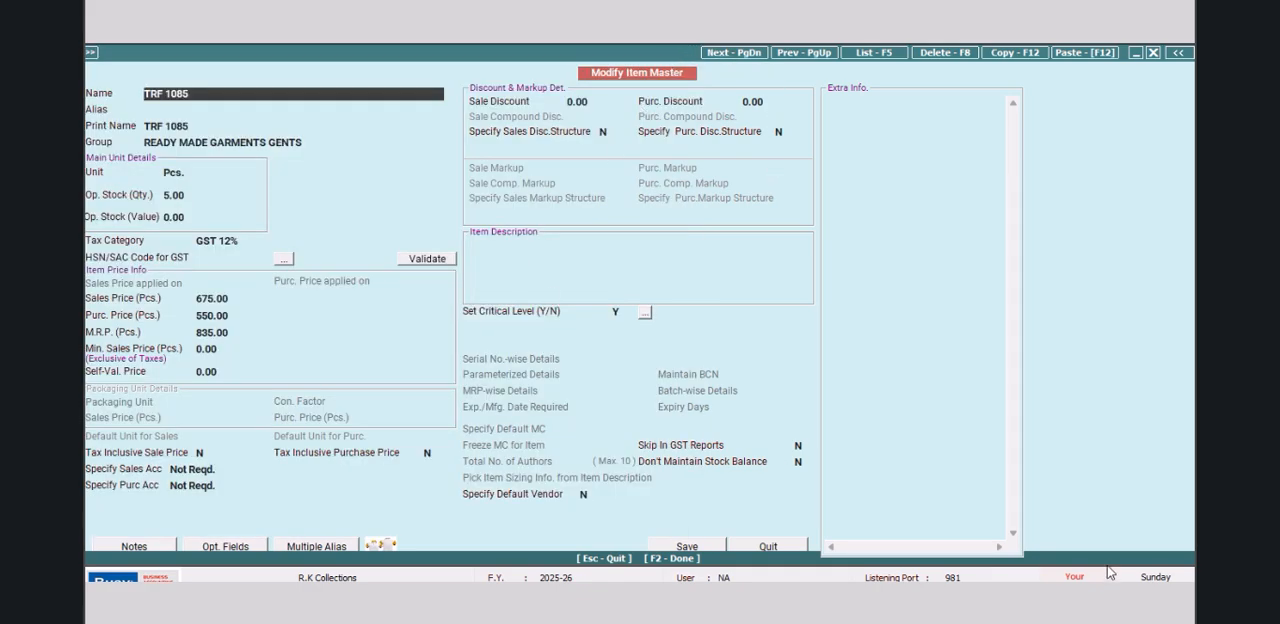
pyautogui.press('Escape')
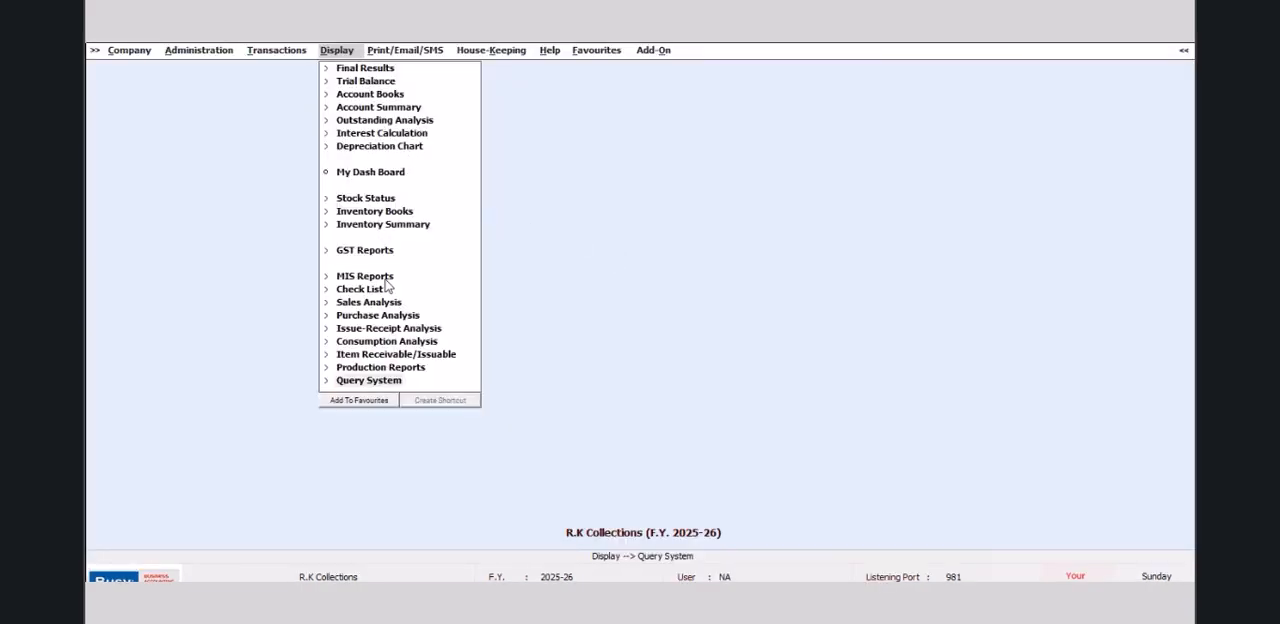
# Step: Display the alphabetical closing stock status report with balances only for all items
pyautogui.click(370, 200)
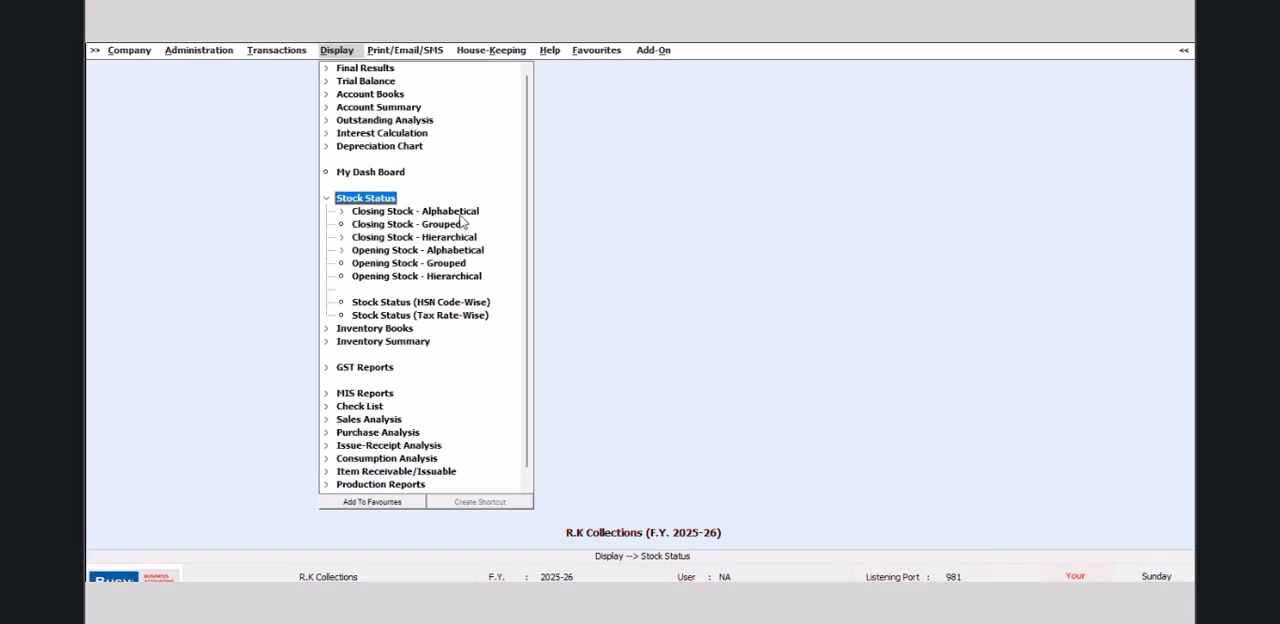
pyautogui.click(461, 214)
pyautogui.press('Down')
pyautogui.press('Return')
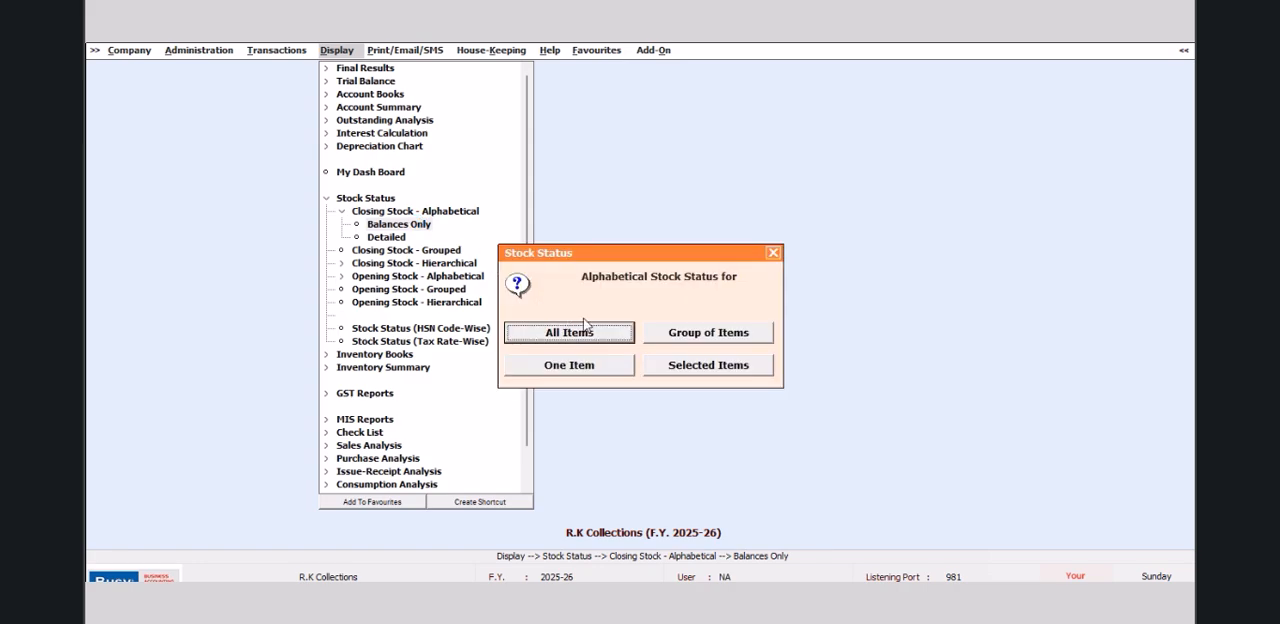
pyautogui.click(597, 331)
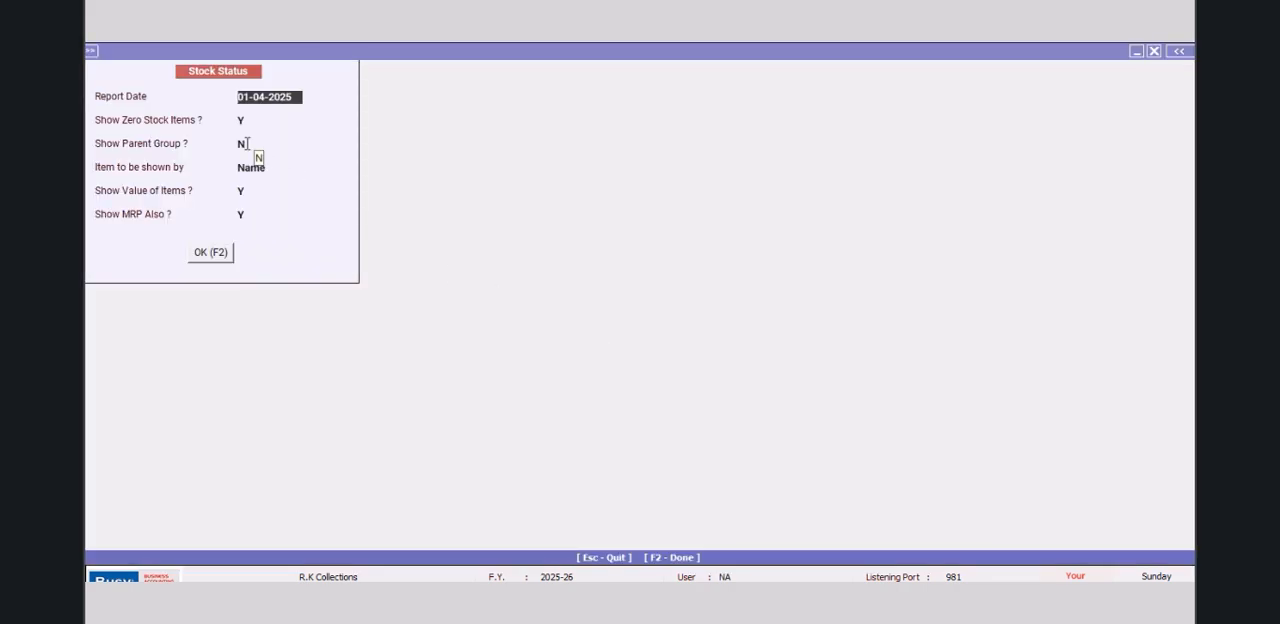
pyautogui.click(229, 258)
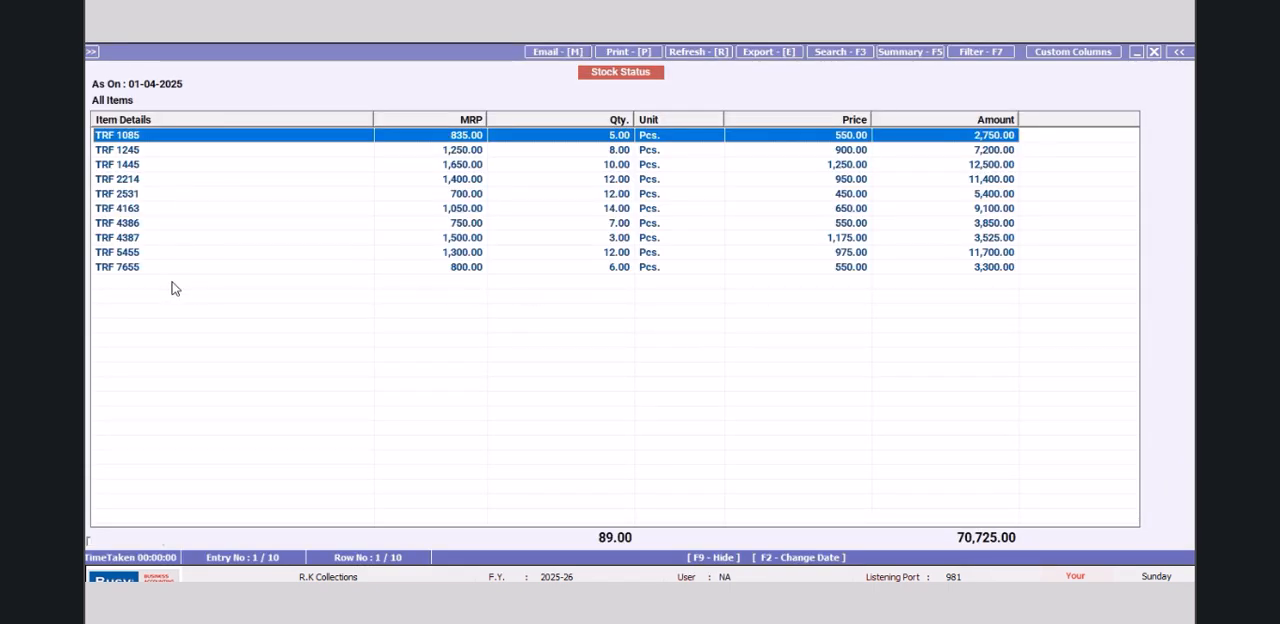
# Step: Close the stock status report and its item selection prompt
pyautogui.click(1153, 51)
pyautogui.click(1153, 51)
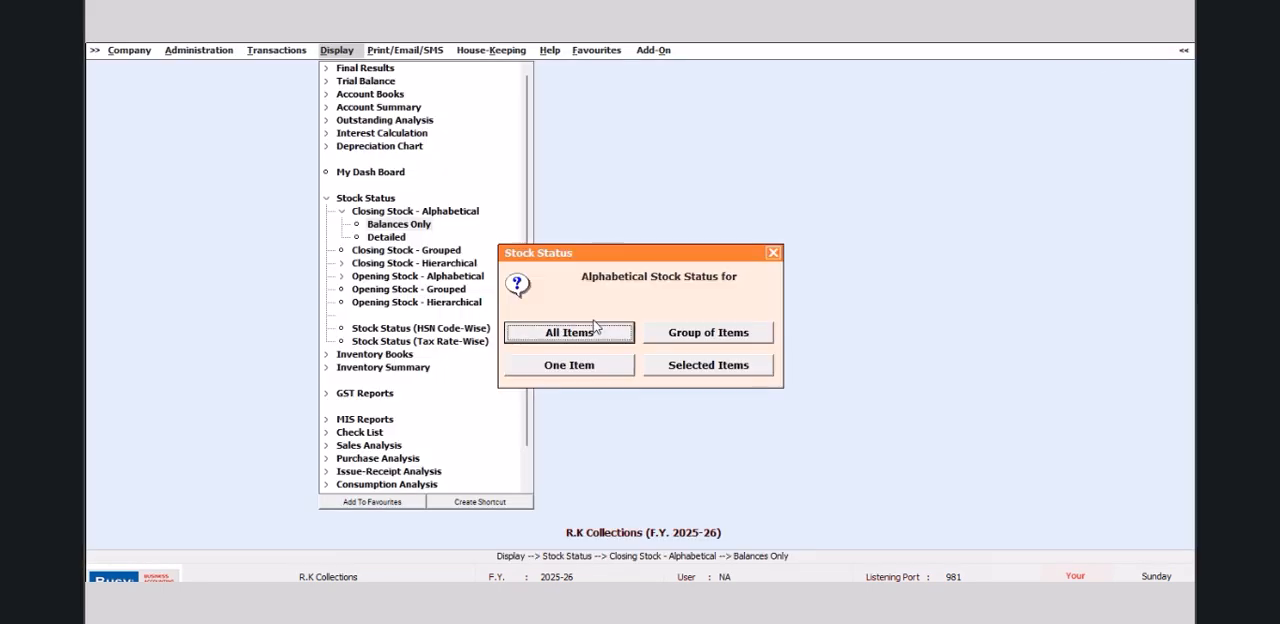
pyautogui.click(774, 254)
# Step: List the tax categories on screen and open the GST 12% category for modification
pyautogui.click(184, 52)
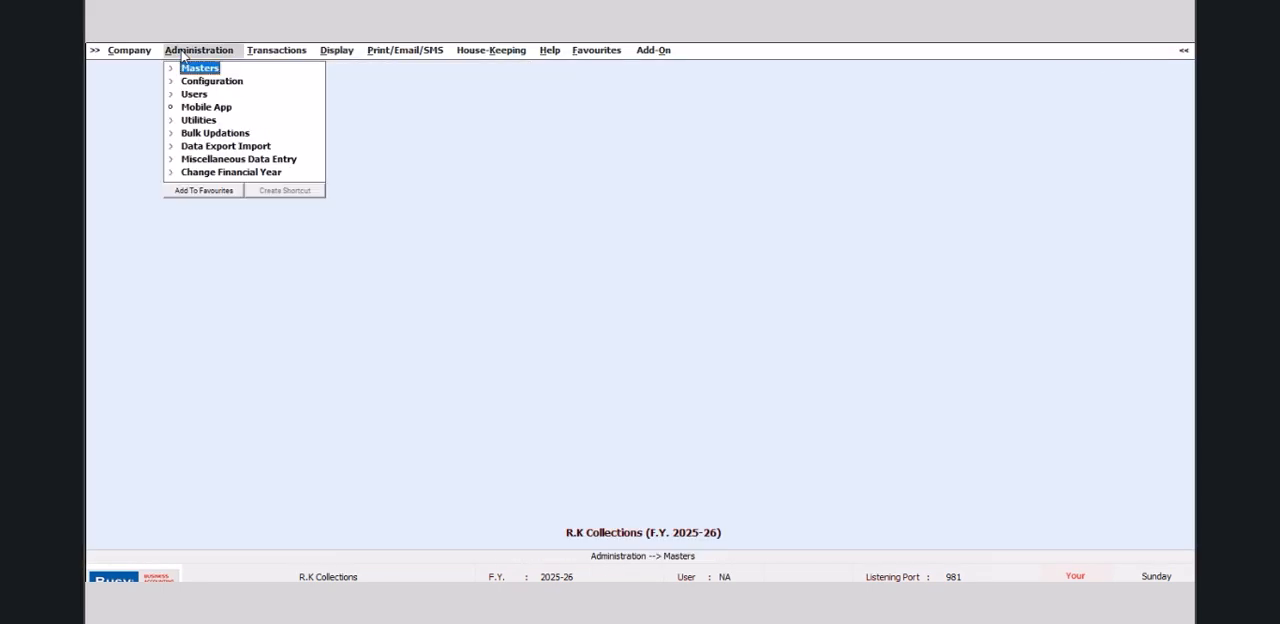
pyautogui.click(1055, 577)
pyautogui.click(204, 68)
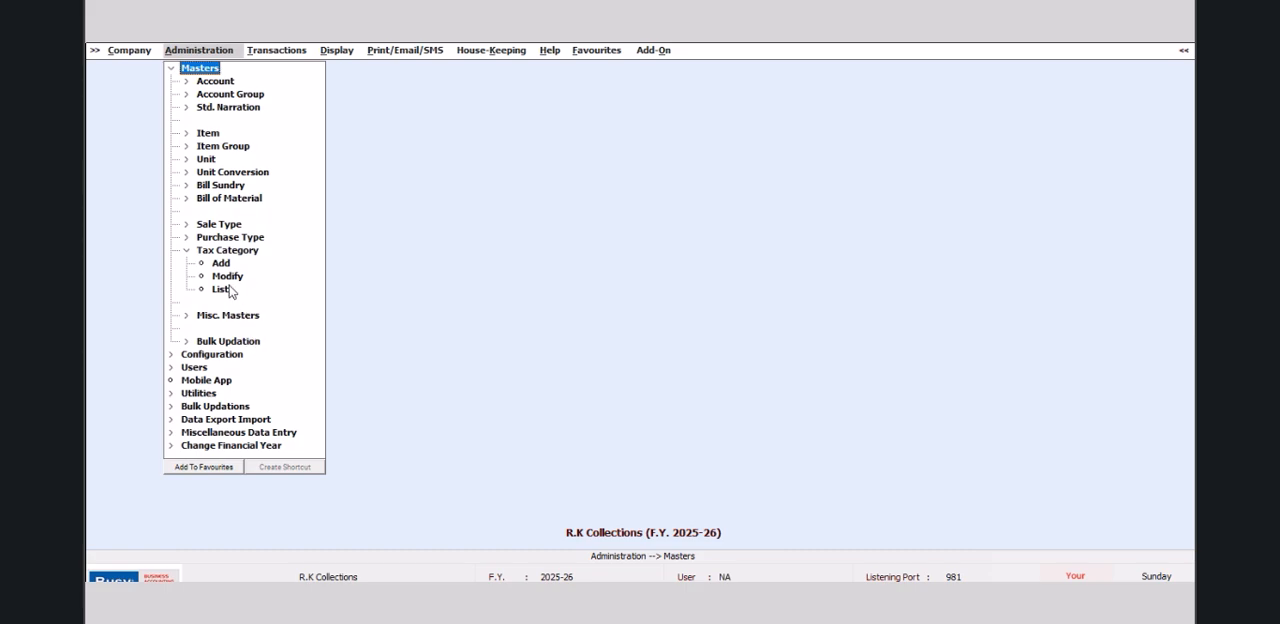
pyautogui.click(224, 293)
pyautogui.click(553, 353)
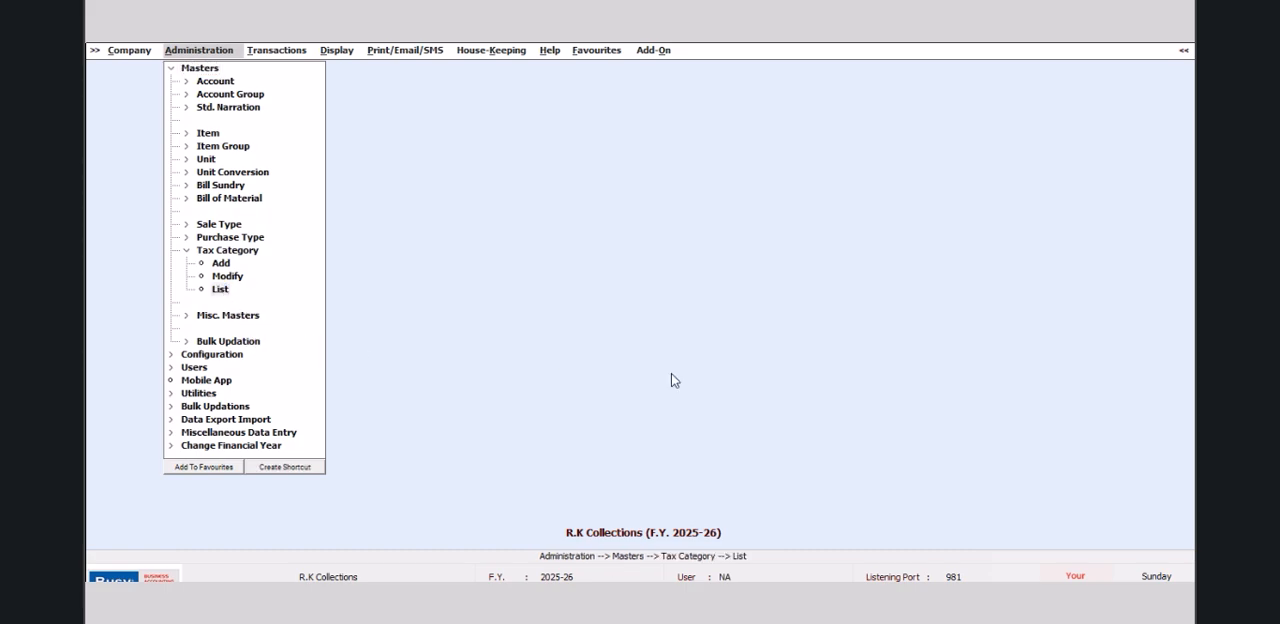
pyautogui.click(125, 156)
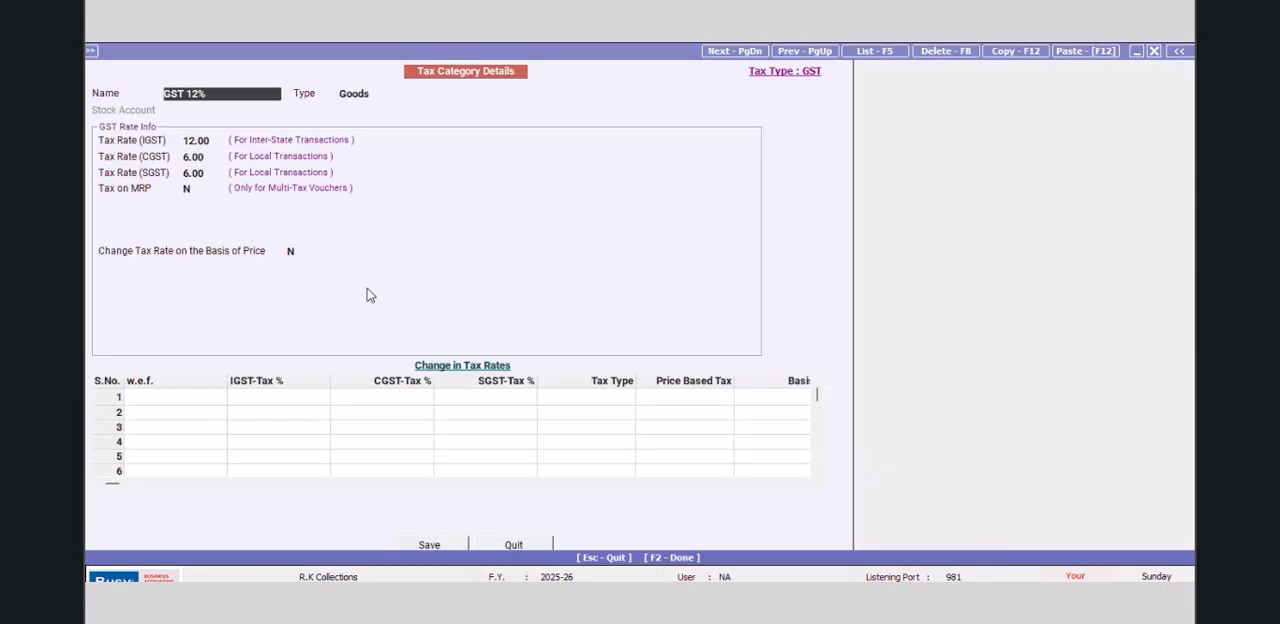
# Step: Add a tax rate change to GST 12% effective 22-09-2025 with 5% IGST, 2.50% CGST and 2.50% SGST
pyautogui.click(165, 400)
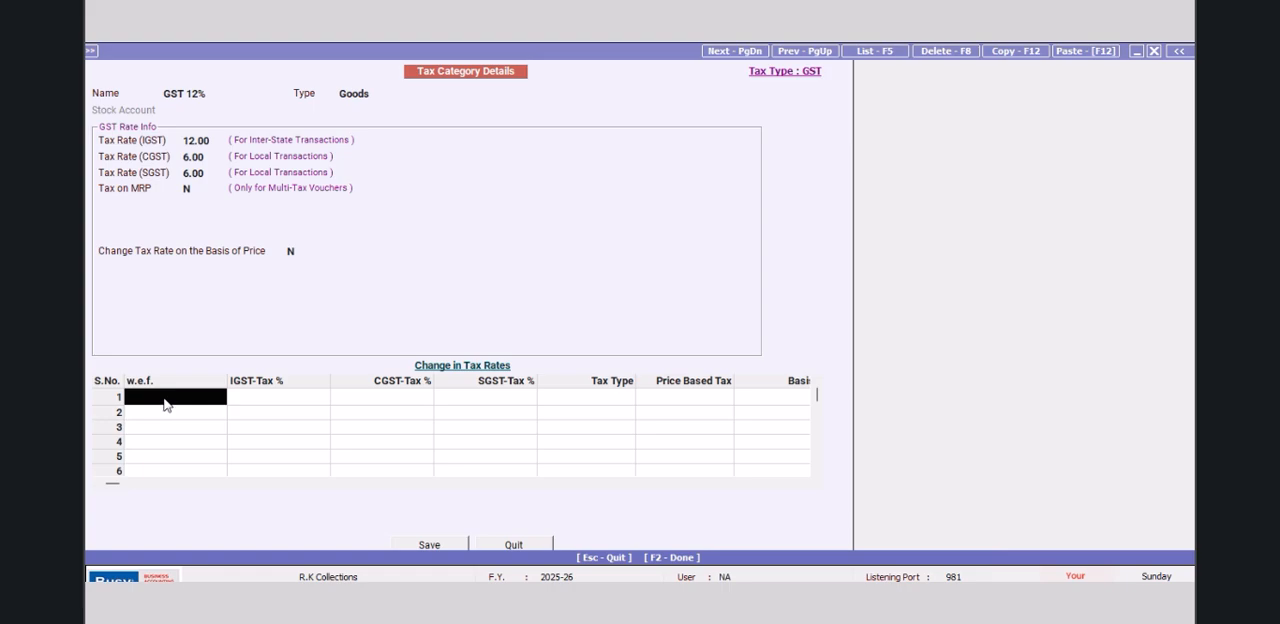
pyautogui.write('22/9/')
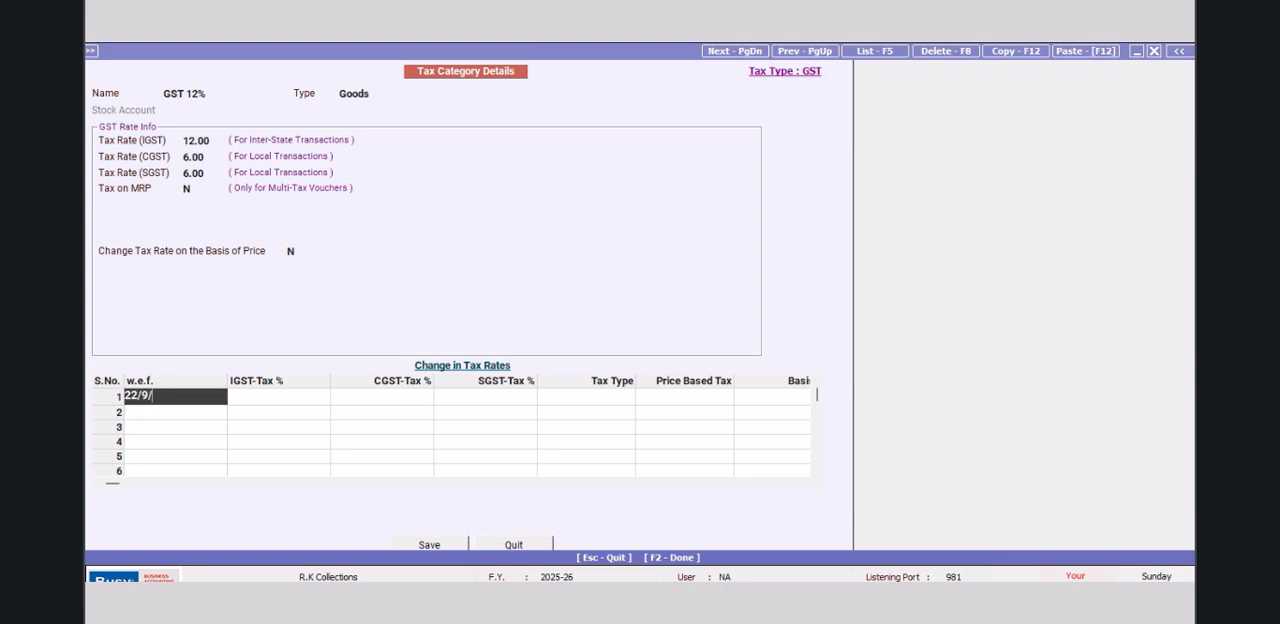
pyautogui.write('2025')
pyautogui.press('Return')
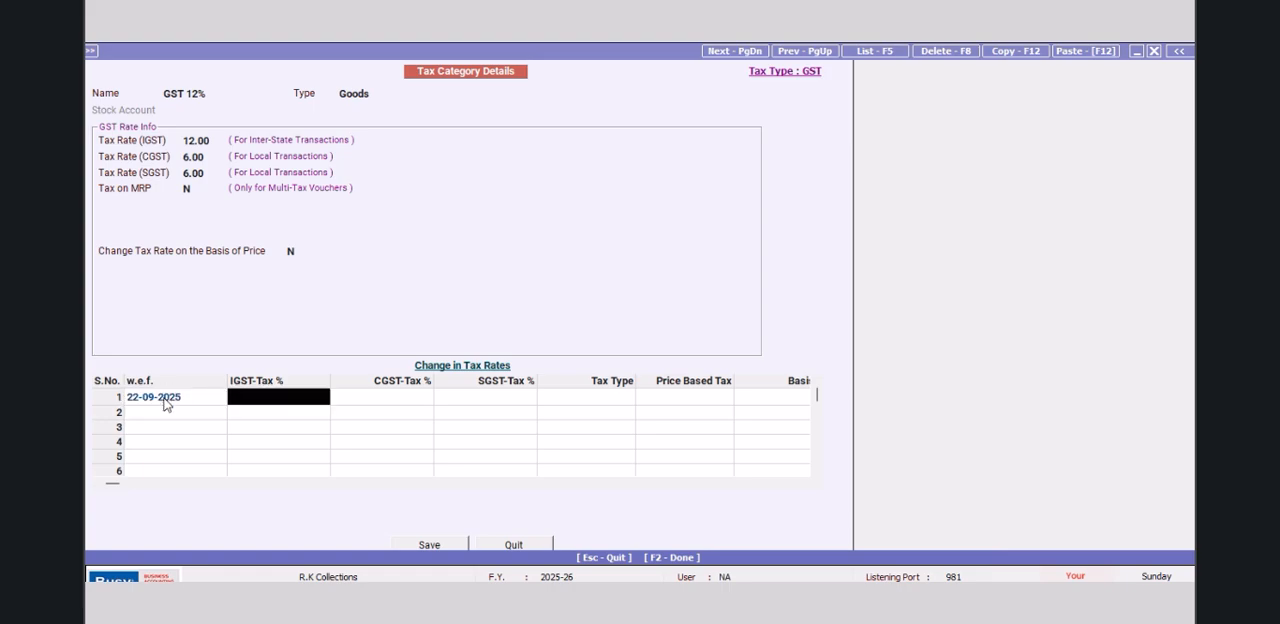
pyautogui.write('5')
pyautogui.press('Return')
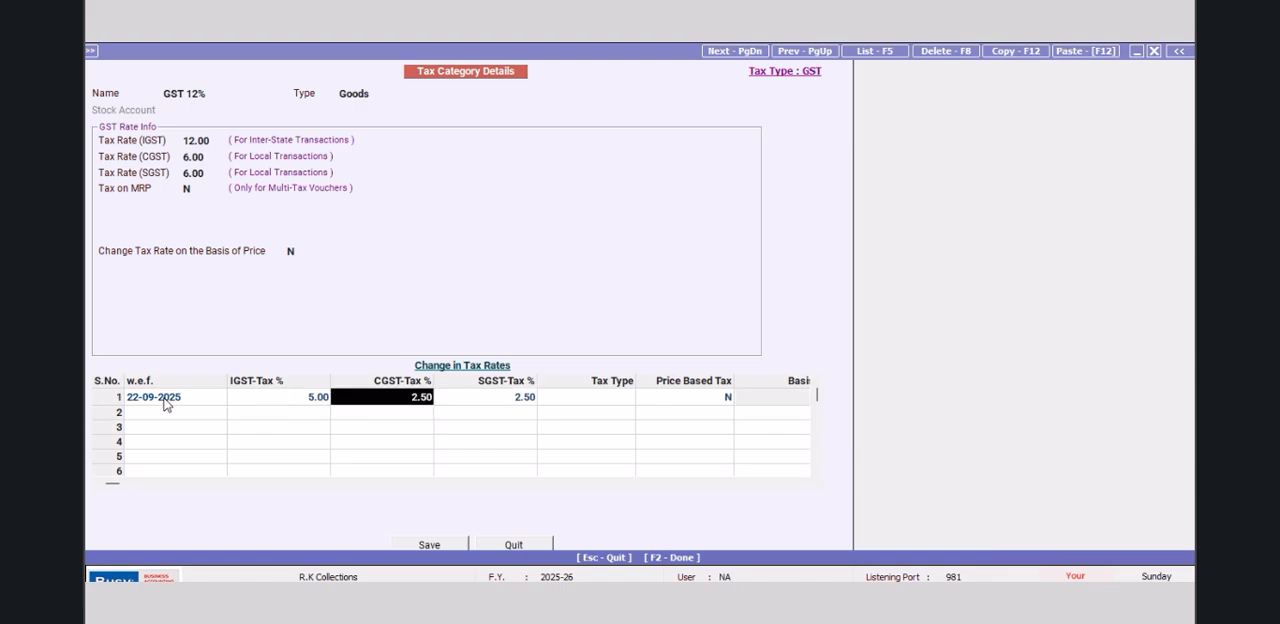
pyautogui.press('Return')
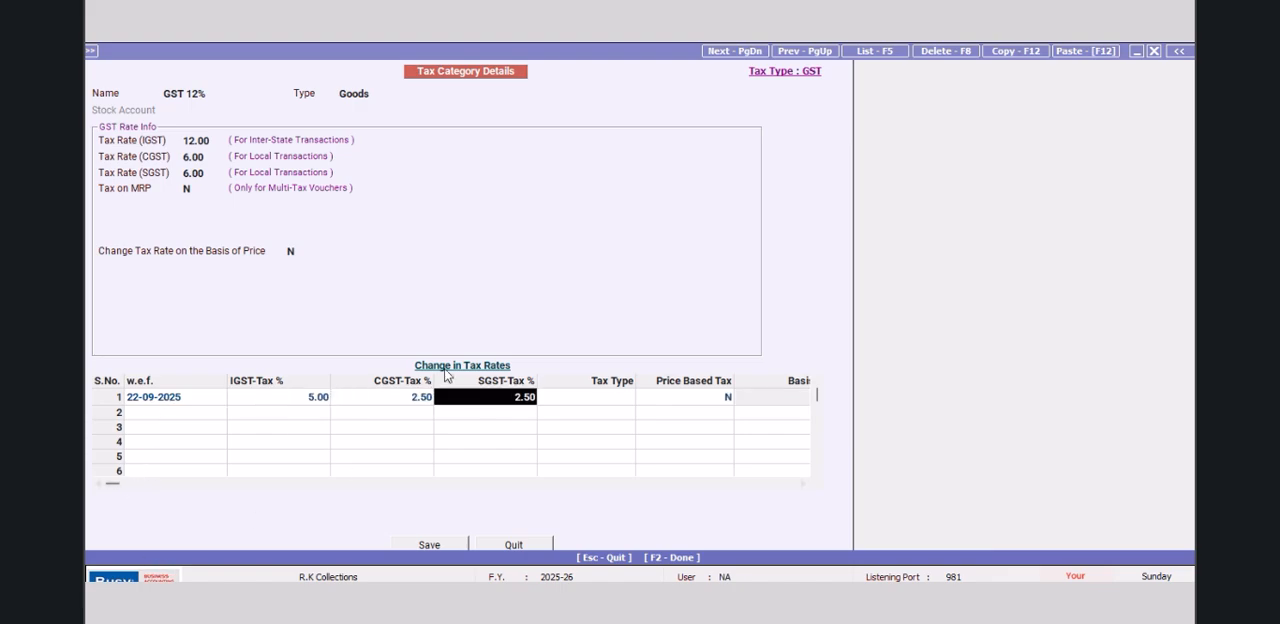
# Step: Save the GST 12% tax category and close the list of tax categories
pyautogui.click(429, 545)
pyautogui.click(668, 362)
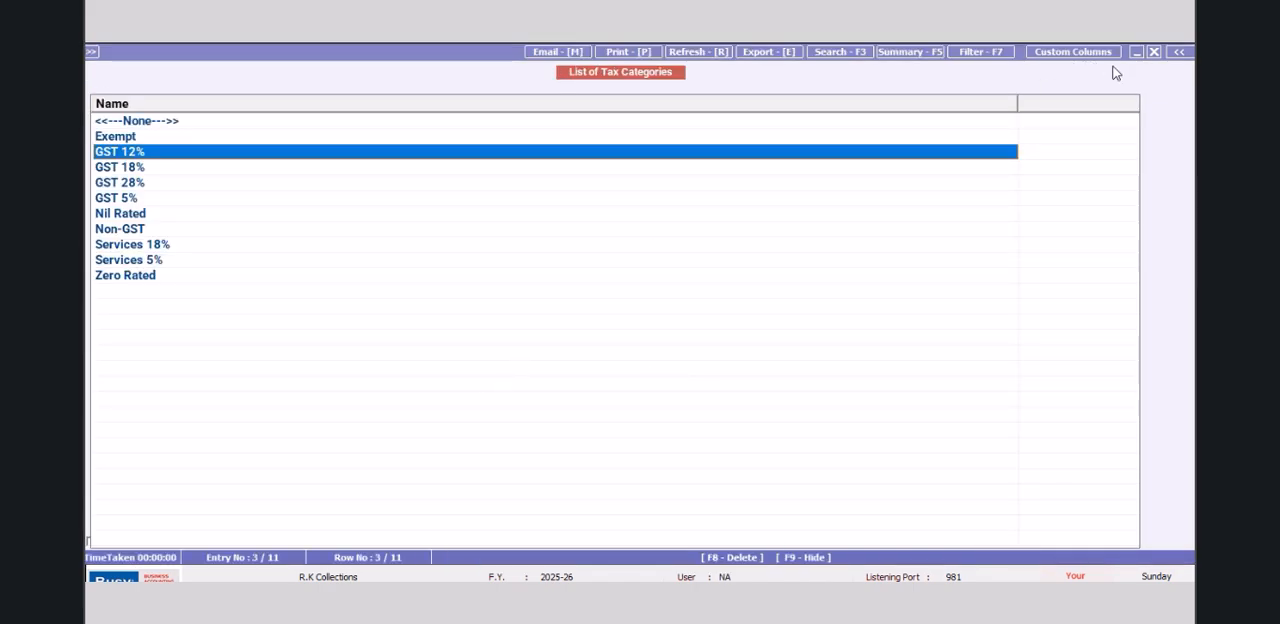
pyautogui.click(1153, 52)
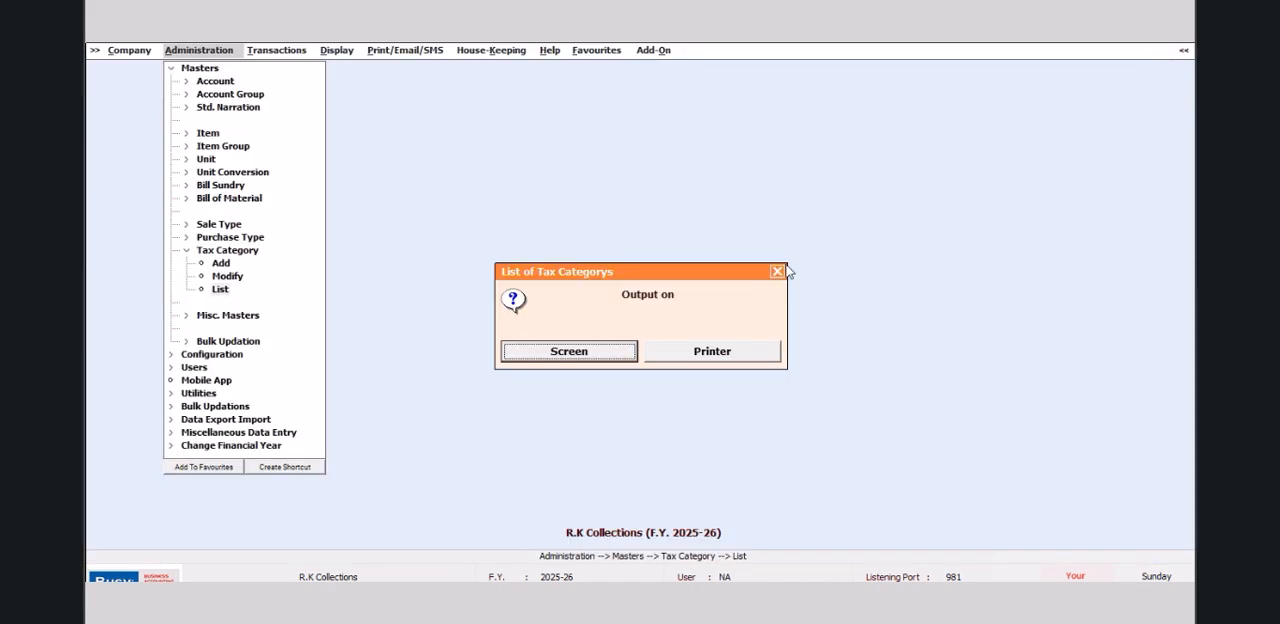
pyautogui.click(779, 272)
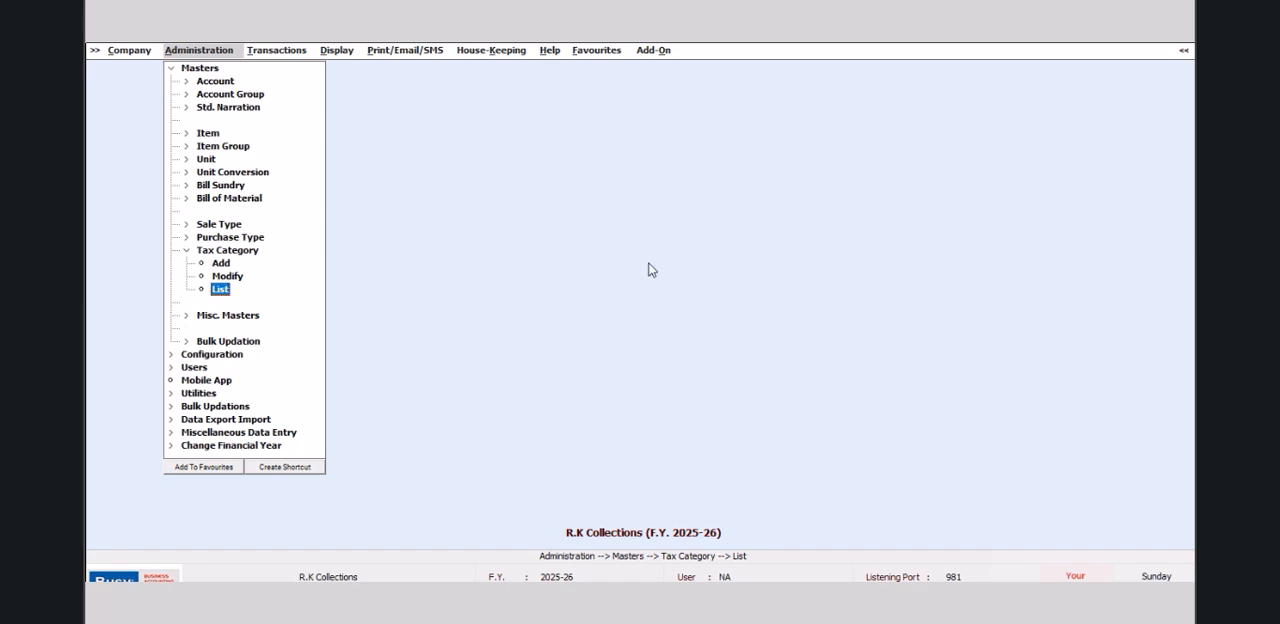
pyautogui.click(332, 52)
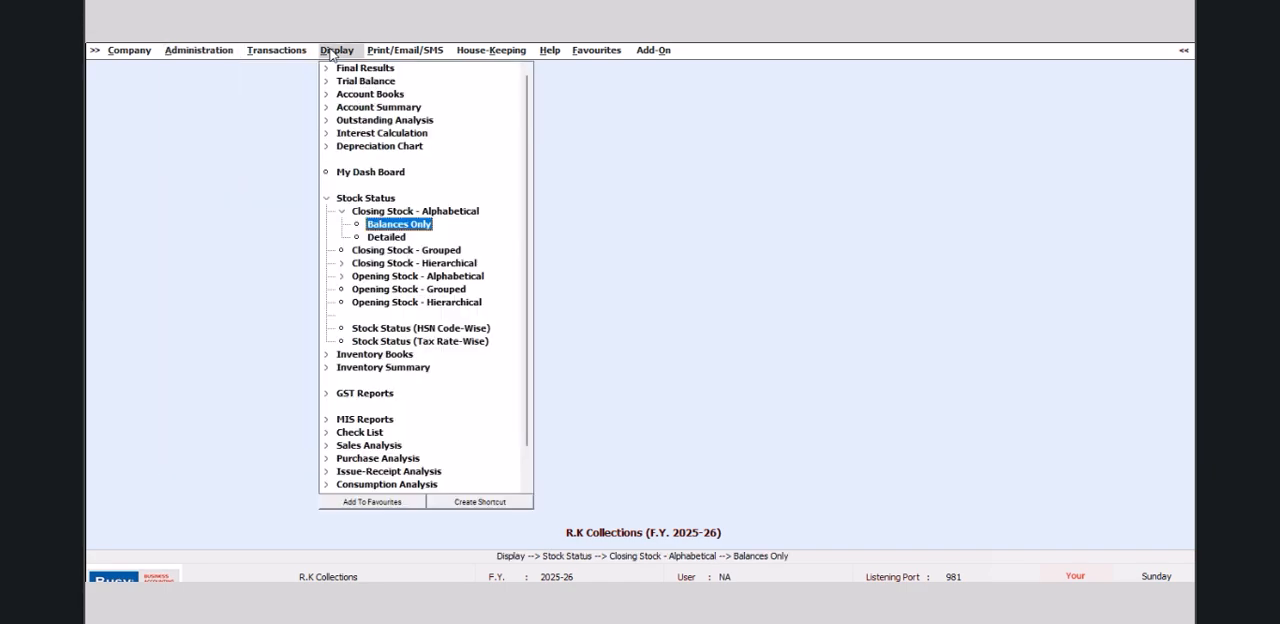
pyautogui.click(330, 200)
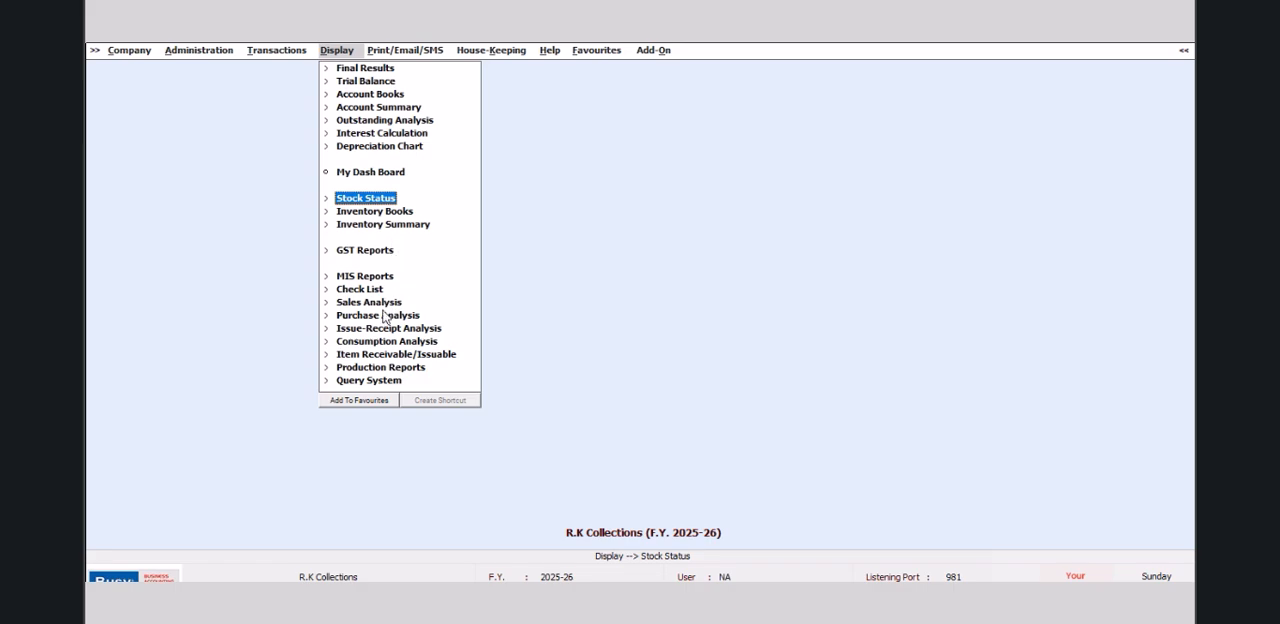
pyautogui.click(378, 381)
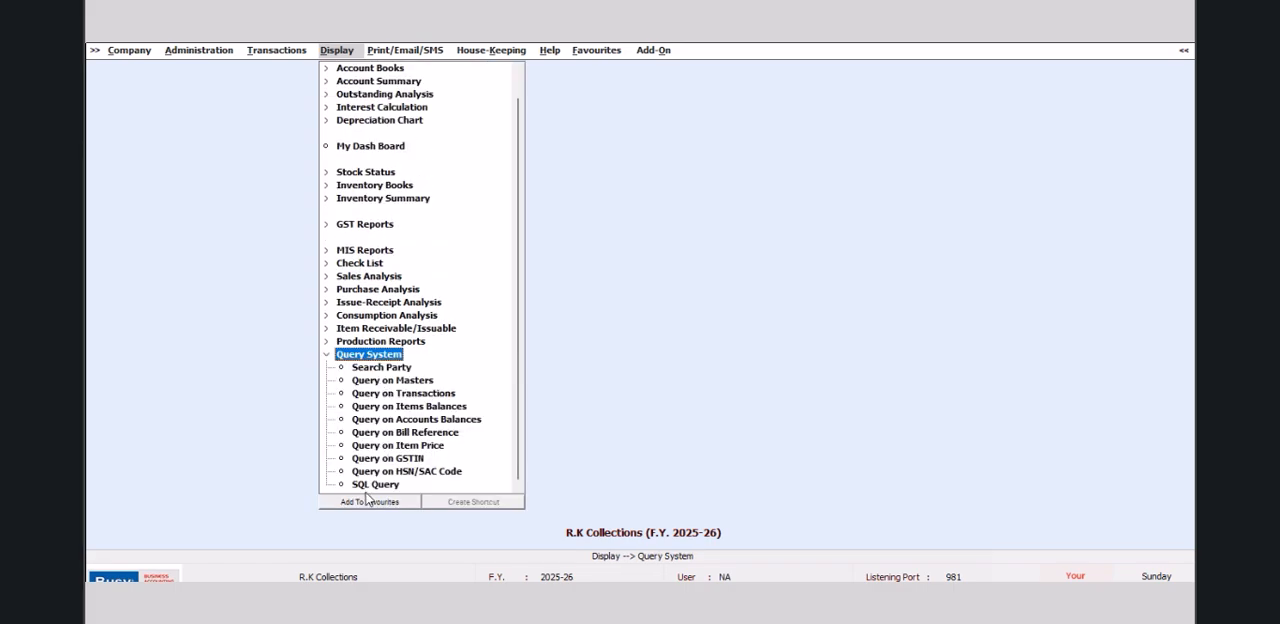
pyautogui.click(395, 485)
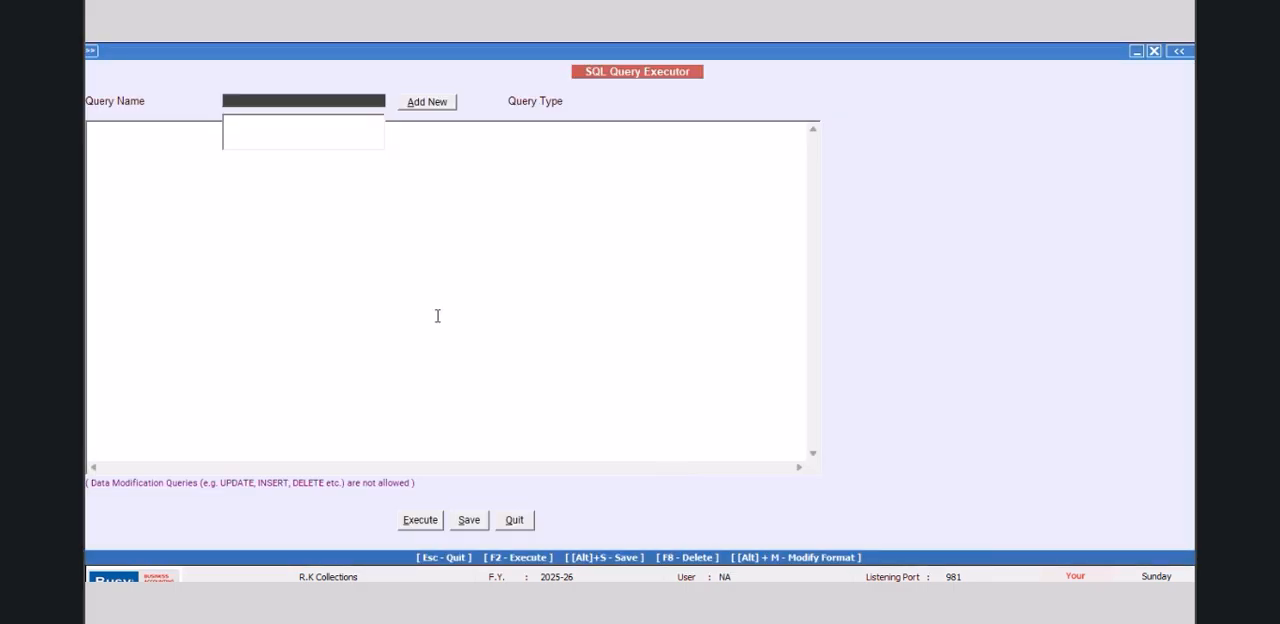
pyautogui.click(514, 519)
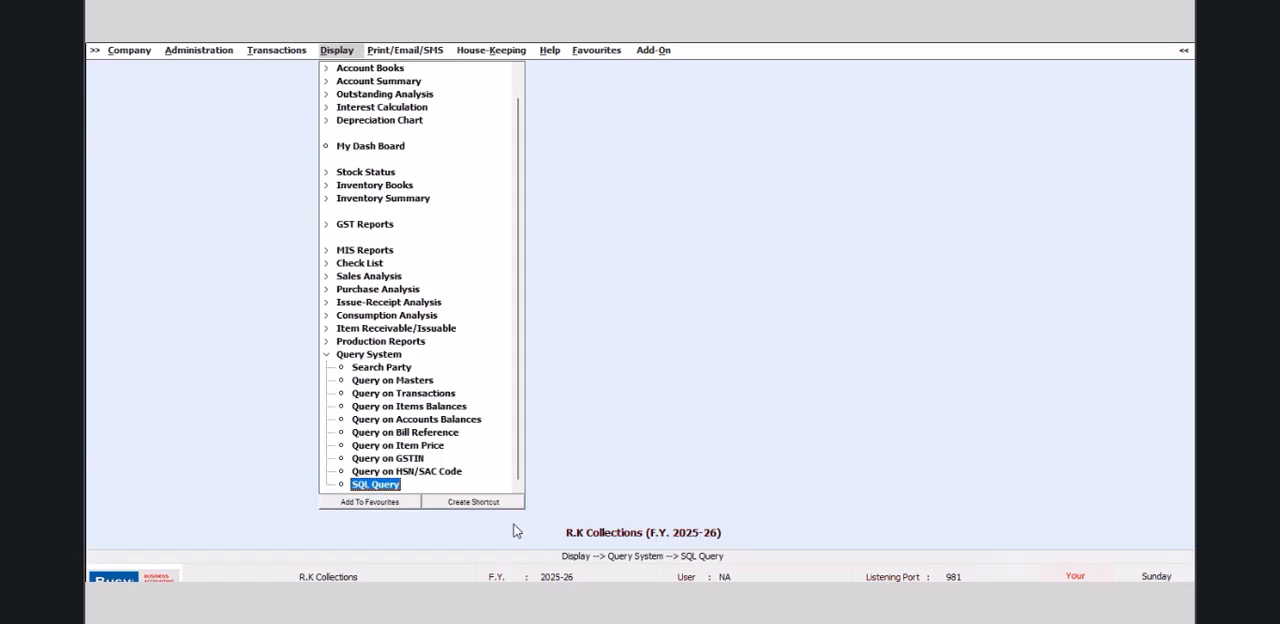
# Step: Switch to the Trf company and open its SQL Query Executor
pyautogui.click(460, 505)
pyautogui.click(242, 250)
pyautogui.click(288, 250)
pyautogui.click(148, 112)
pyautogui.click(444, 272)
pyautogui.click(735, 355)
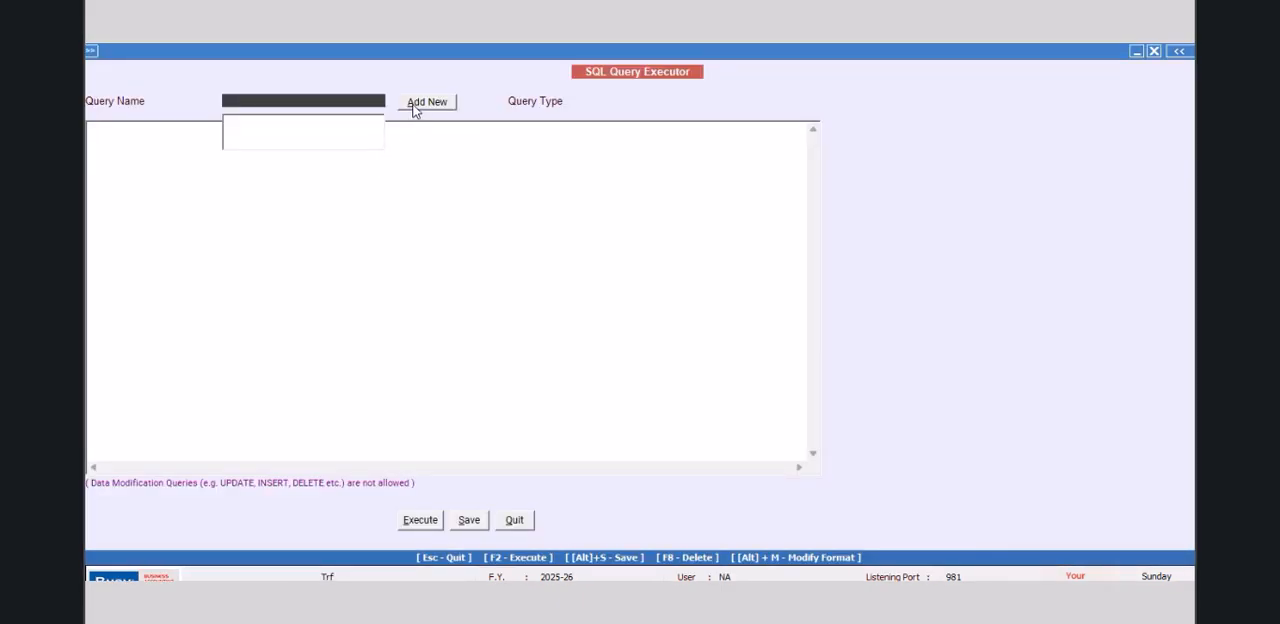
# Step: Add a new SQL query named MANGO without a password
pyautogui.click(427, 102)
pyautogui.write('MANGO')
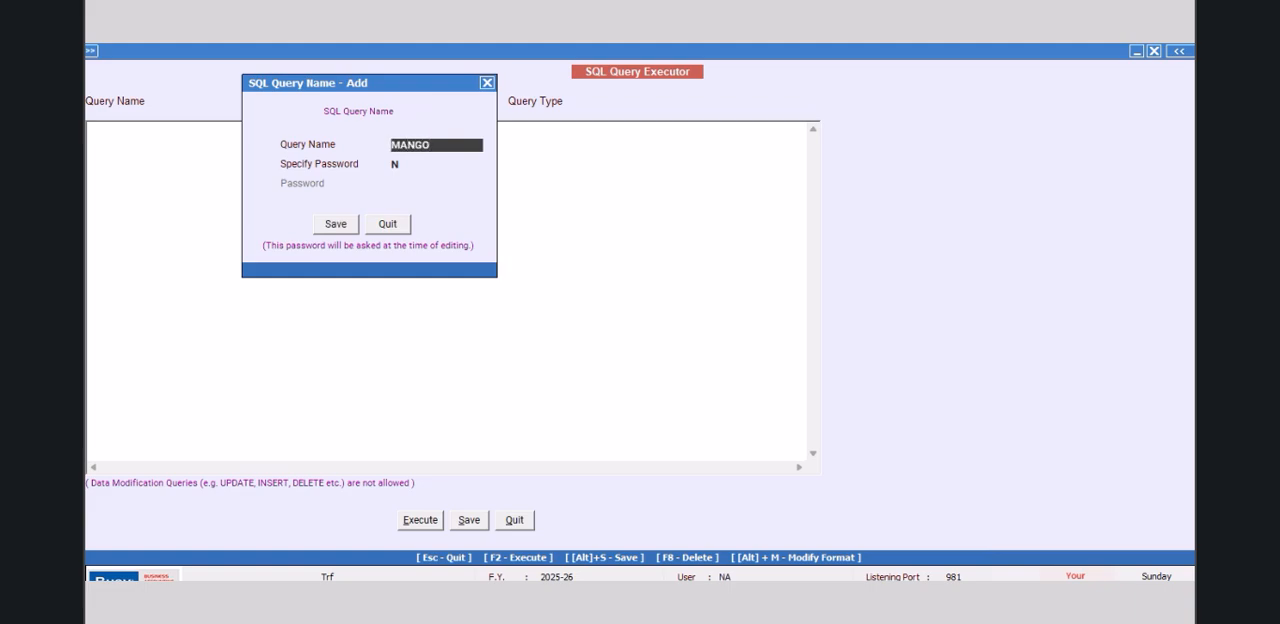
pyautogui.click(336, 224)
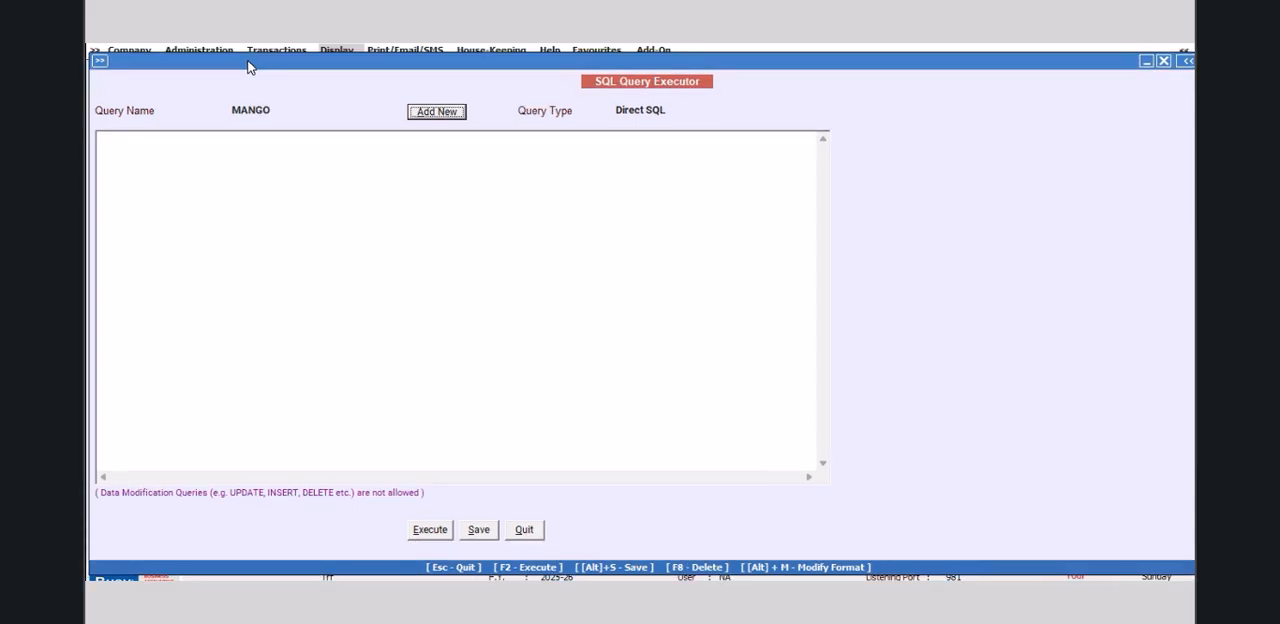
# Step: Write the MANGO query to select M2.D2 from MasterSupport as M2, inner joining Master1 on Master1.CM8=M2.MasterCode
pyautogui.click(174, 150)
pyautogui.write('Select')
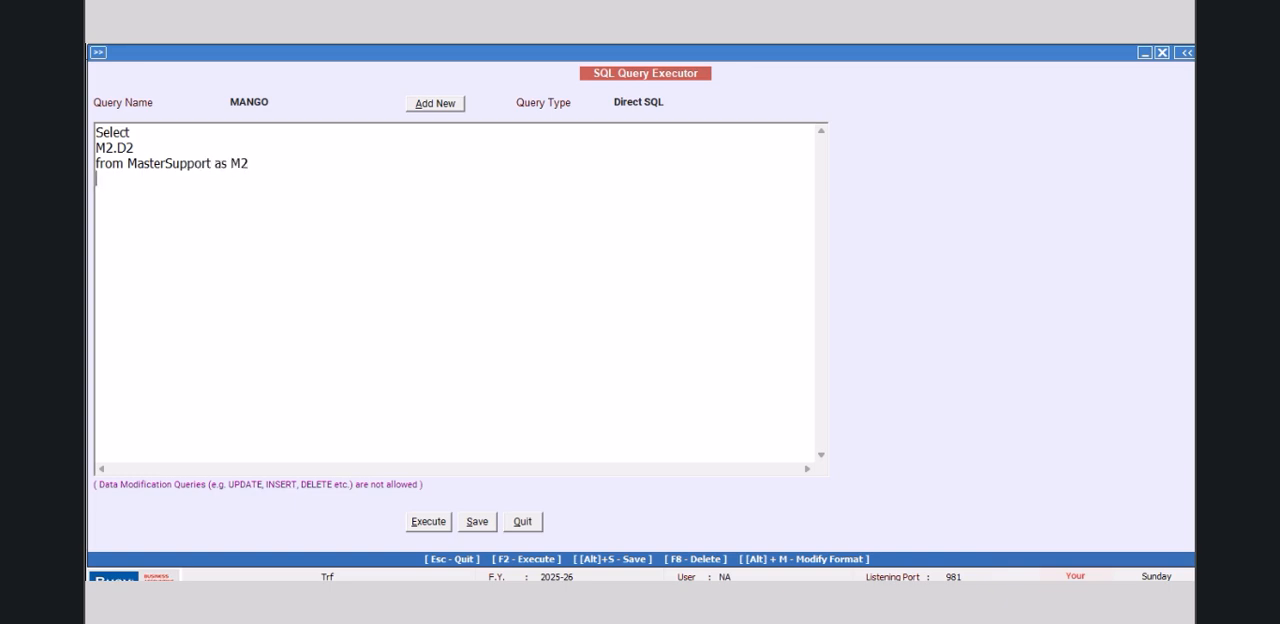
pyautogui.write('nner Join Master1 on ')
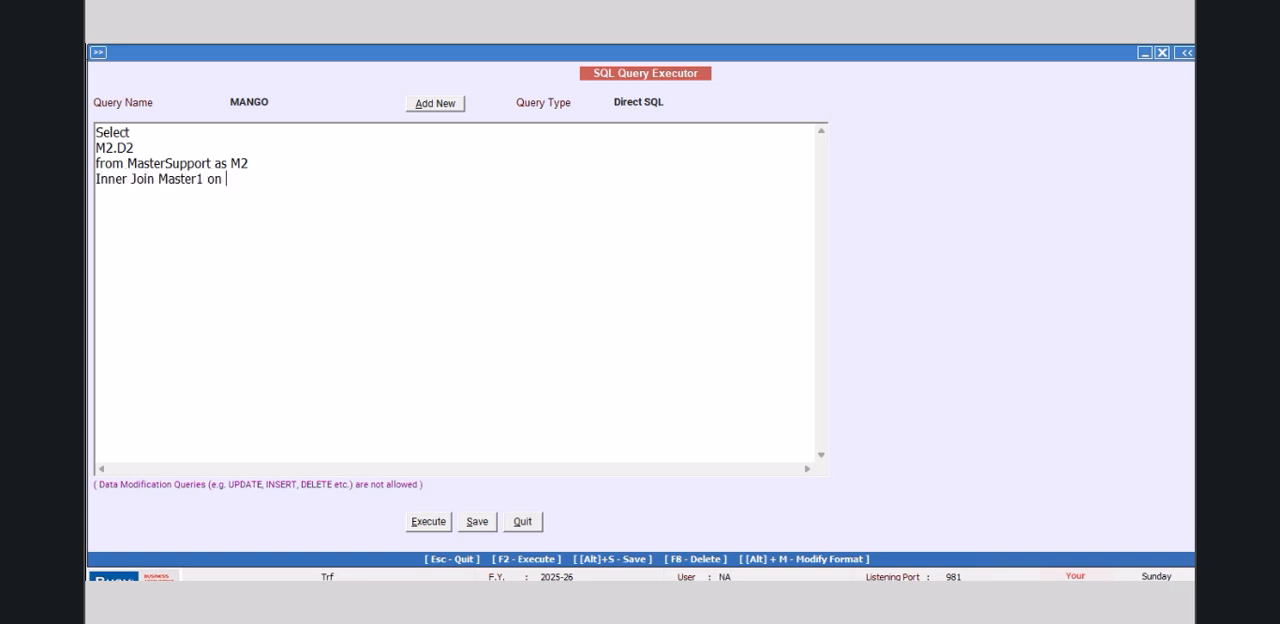
pyautogui.write('Master1.CM8=')
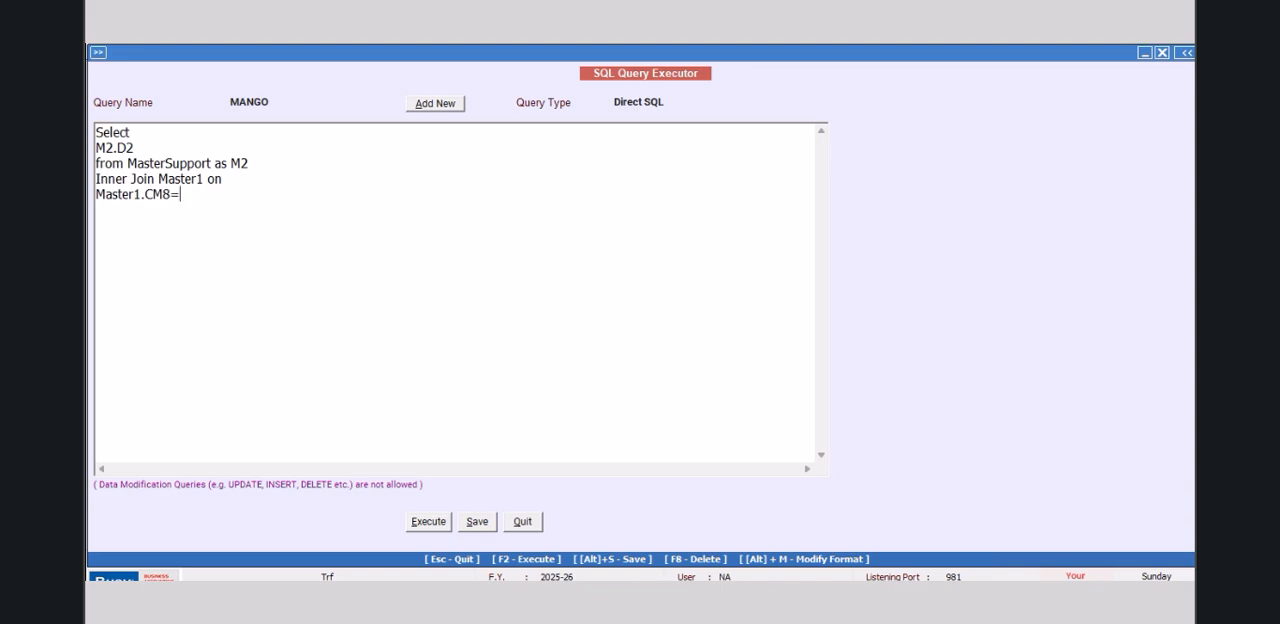
pyautogui.write('M2.MasterCodeW')
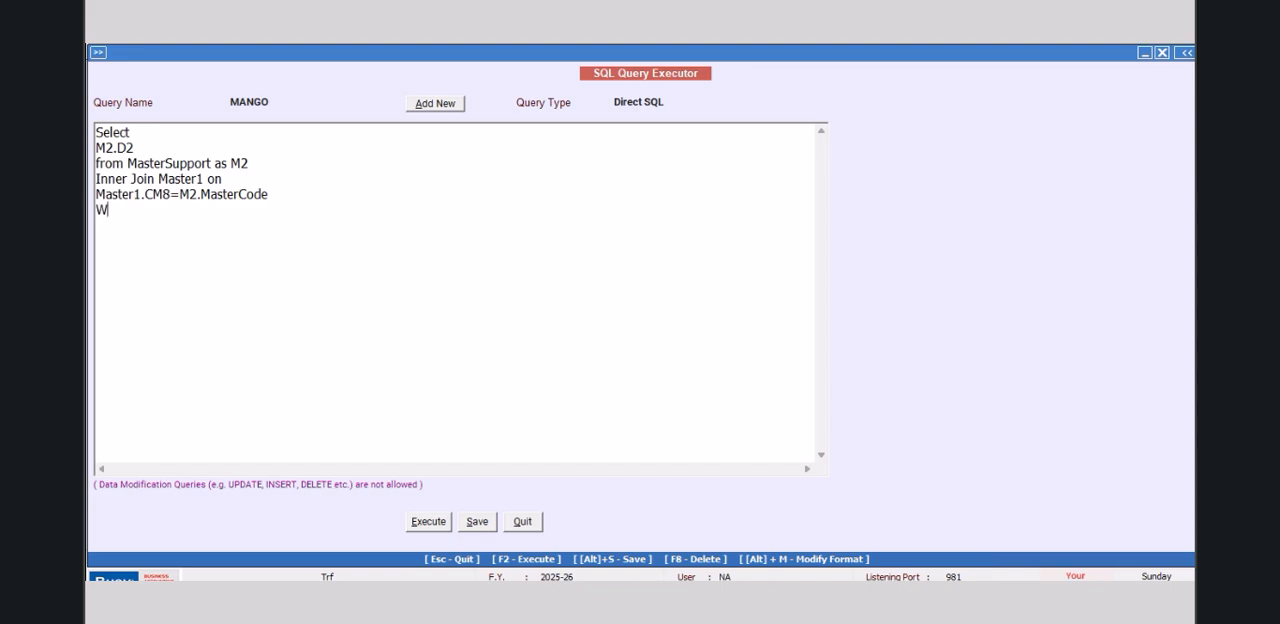
pyautogui.write('here Master1.MasteR')
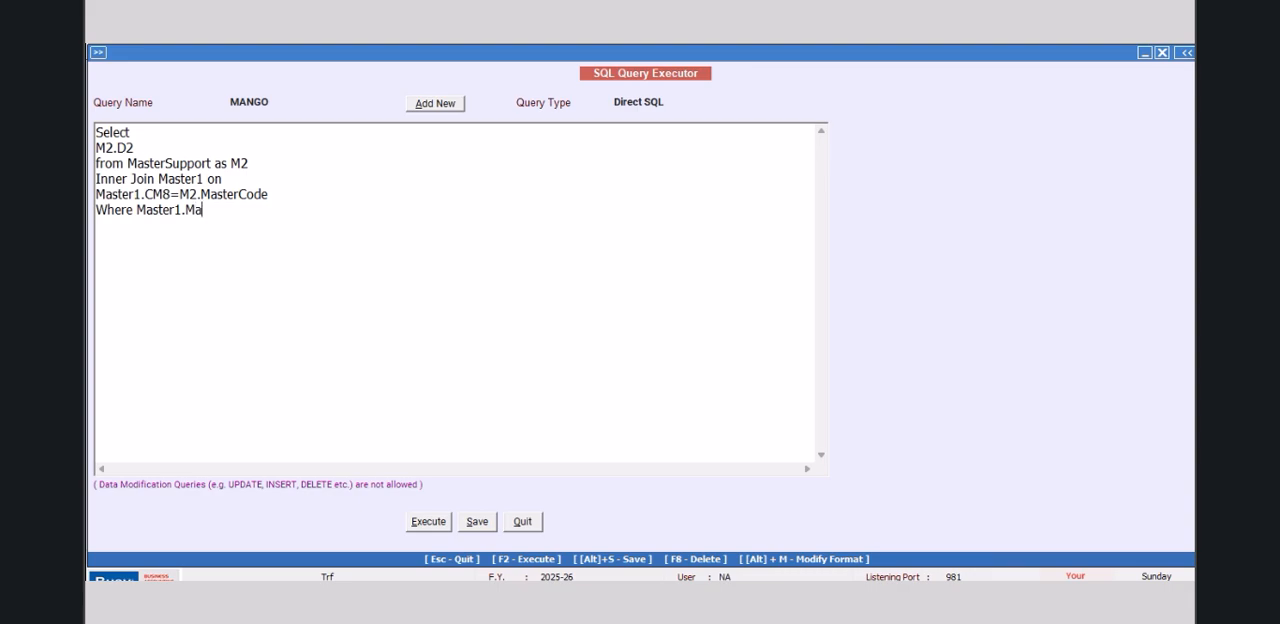
# Step: Filter the query with the condition Where Master1.MasterType=6 and M2.D2 in (5)
pyautogui.press('BackSpace')
pyautogui.write('rType=6 and M2.D')
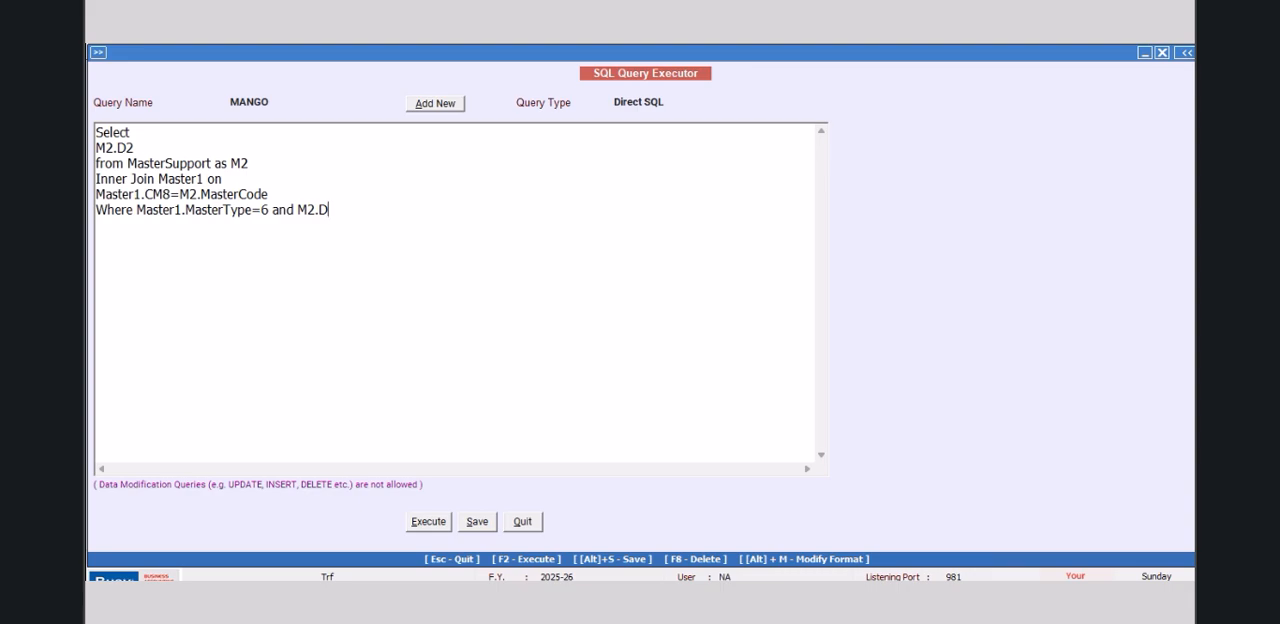
pyautogui.write('2 in 9')
pyautogui.press('BackSpace')
pyautogui.write('(5')
# Step: Execute the MANGO query, check its output and close the result
pyautogui.click(444, 532)
pyautogui.click(727, 355)
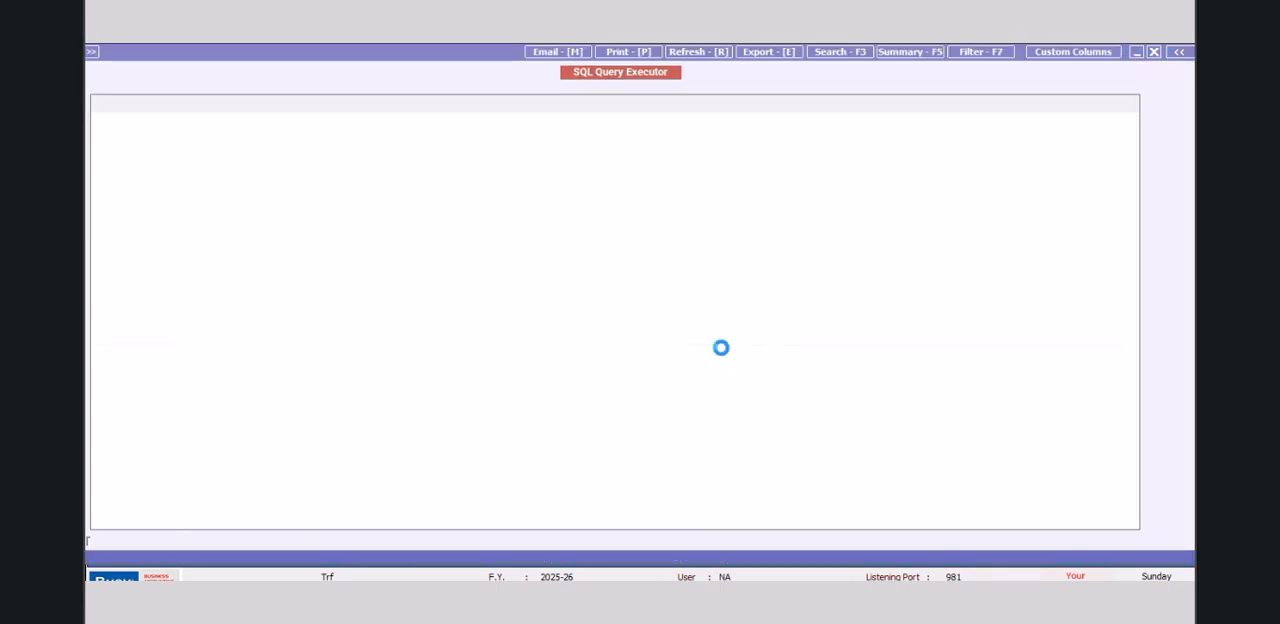
pyautogui.click(1154, 52)
# Step: Add M2.Date after M2.D2 in the selected columns, execute the query and close the result
pyautogui.click(159, 147)
pyautogui.write(',')
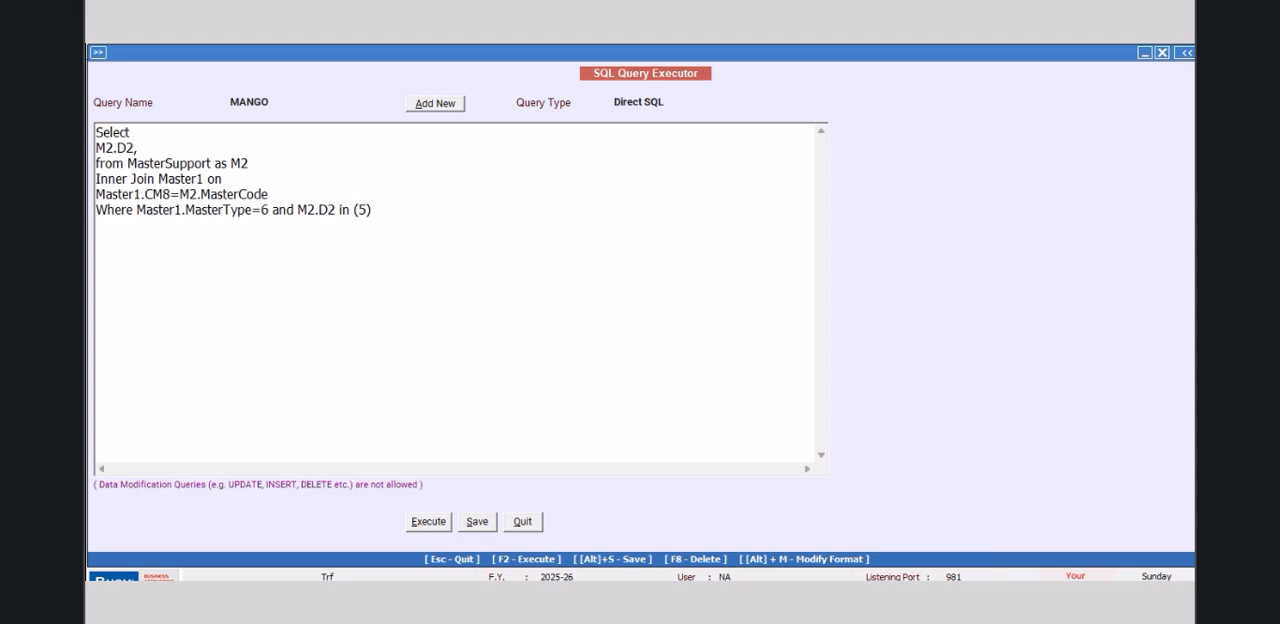
pyautogui.write('M2.Date')
pyautogui.click(429, 522)
pyautogui.click(751, 357)
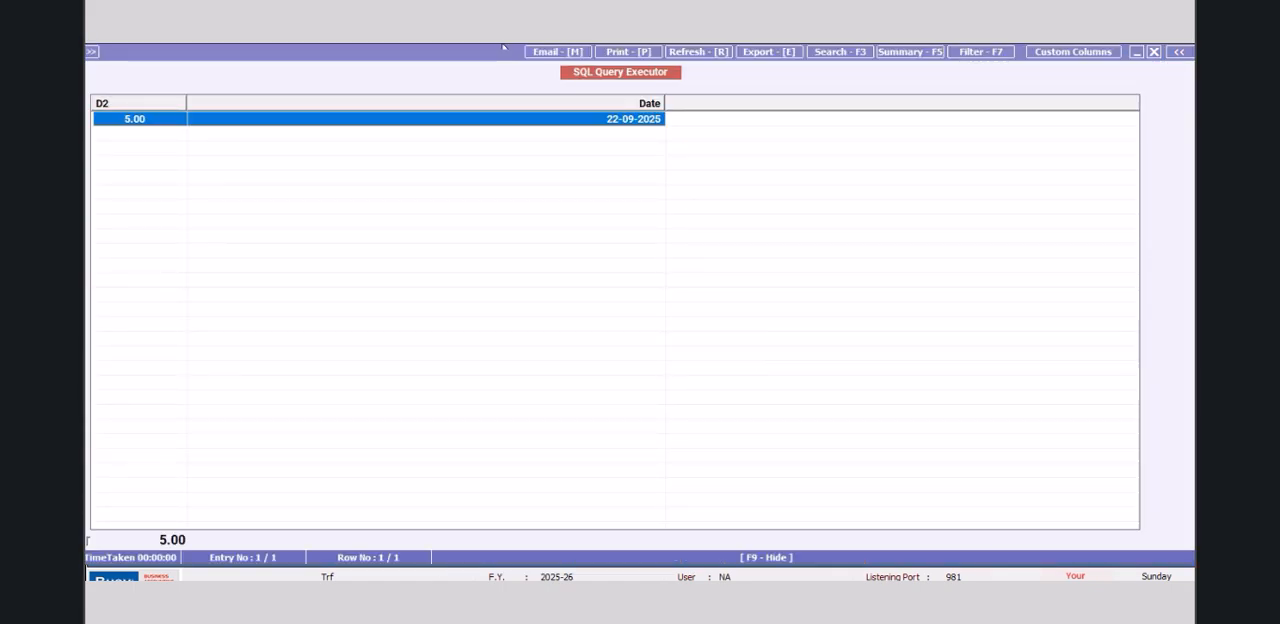
pyautogui.click(1153, 55)
# Step: Remove M2.Date from the selected columns and save the MANGO query
pyautogui.moveTo(196, 148); pyautogui.dragTo(133, 146)
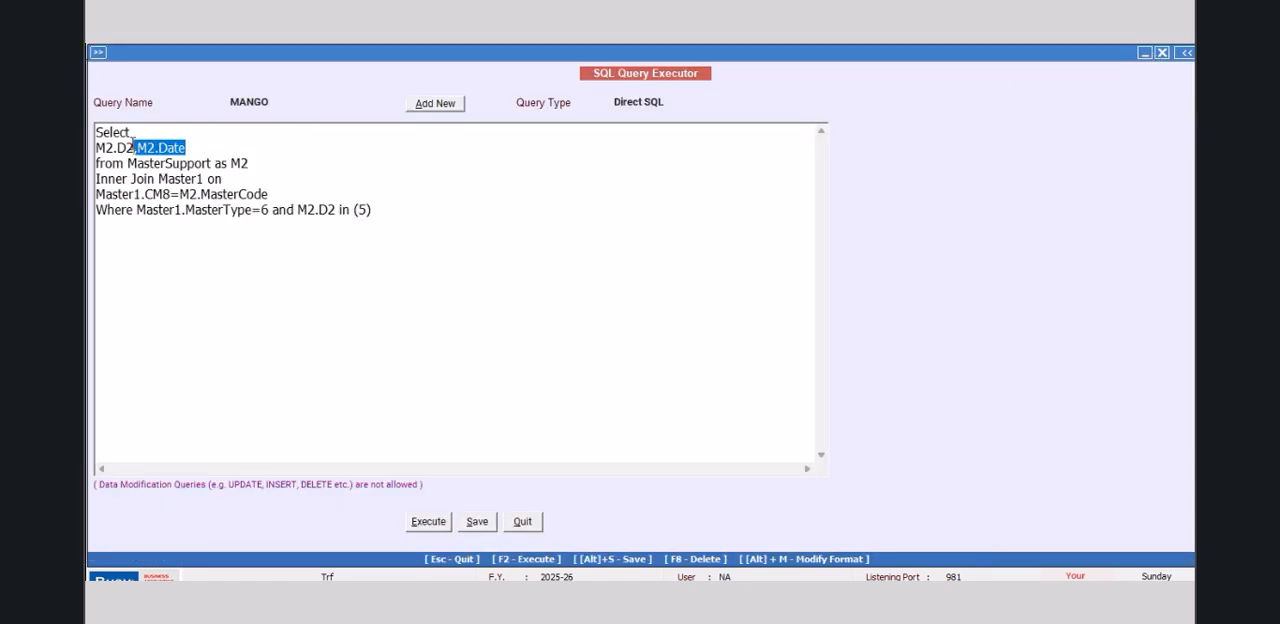
pyautogui.press('BackSpace')
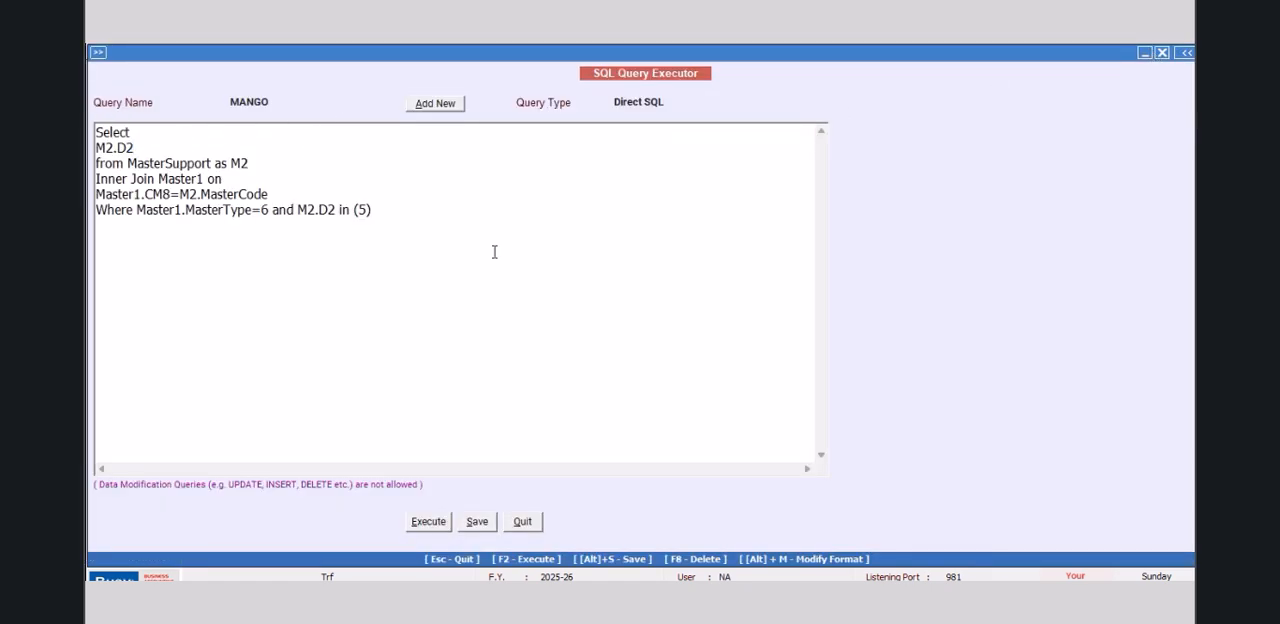
pyautogui.click(477, 522)
pyautogui.click(738, 357)
pyautogui.click(135, 210)
pyautogui.press('Return')
pyautogui.write('and')
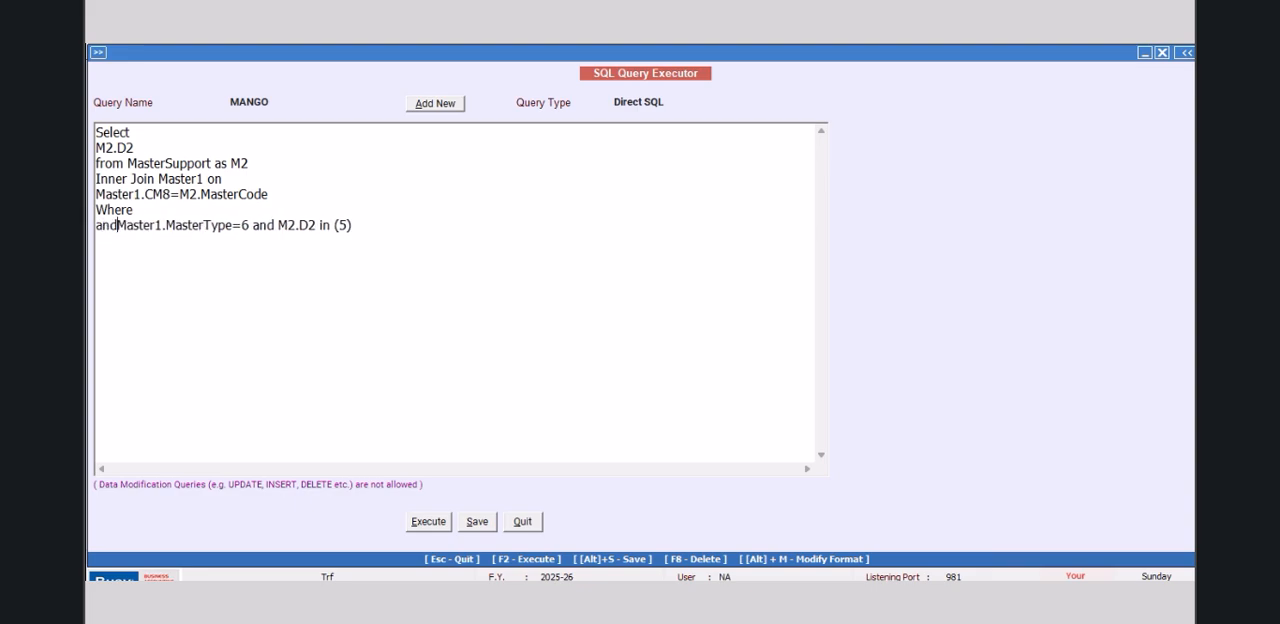
pyautogui.click(156, 209)
pyautogui.write('Master')
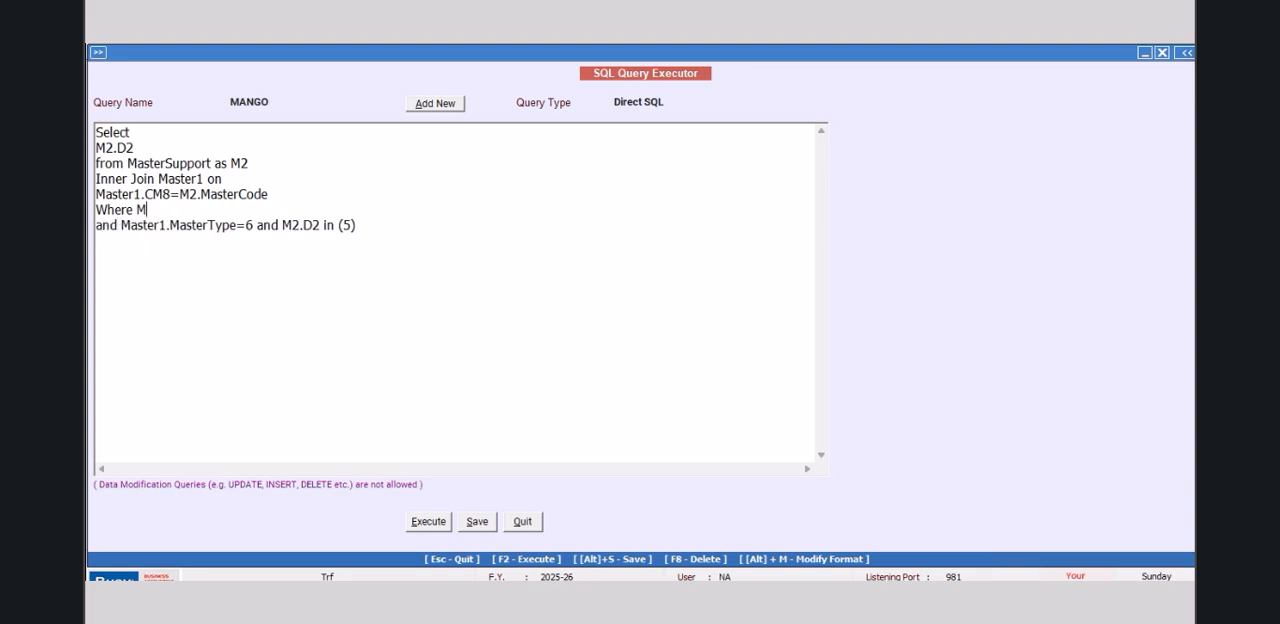
pyautogui.write('1.Code=@ItemCode')
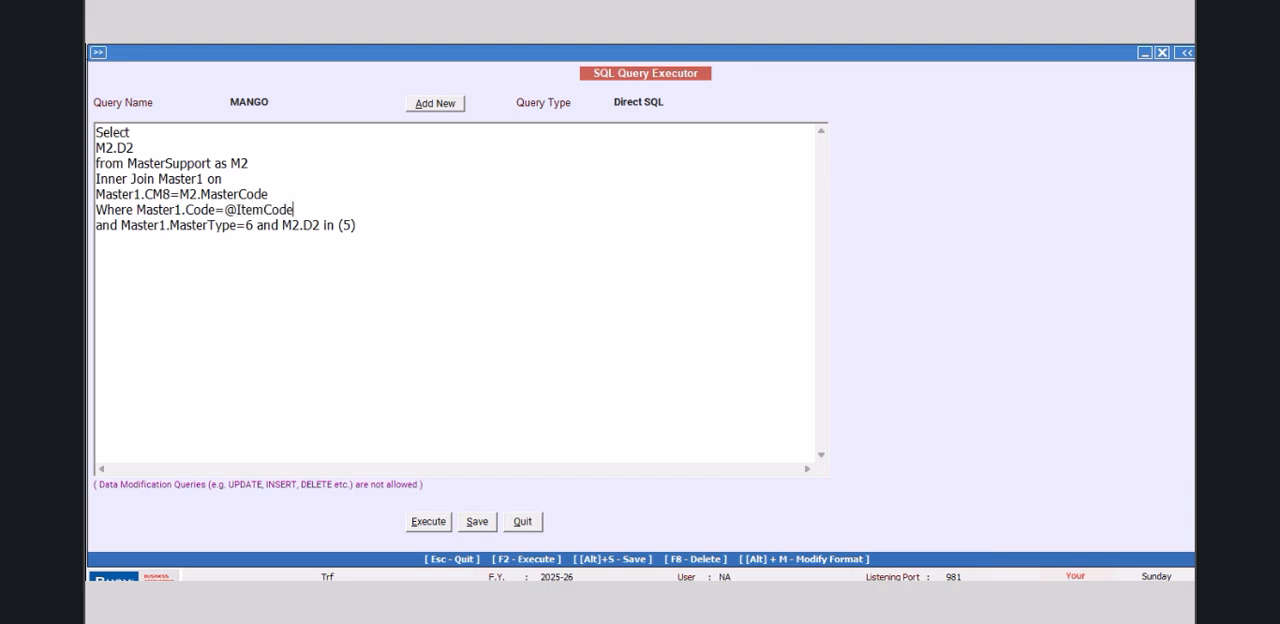
pyautogui.write('@')
# Step: Set the MANGO query's type to Item Master, save the query and close the SQL Query Executor
pyautogui.click(669, 102)
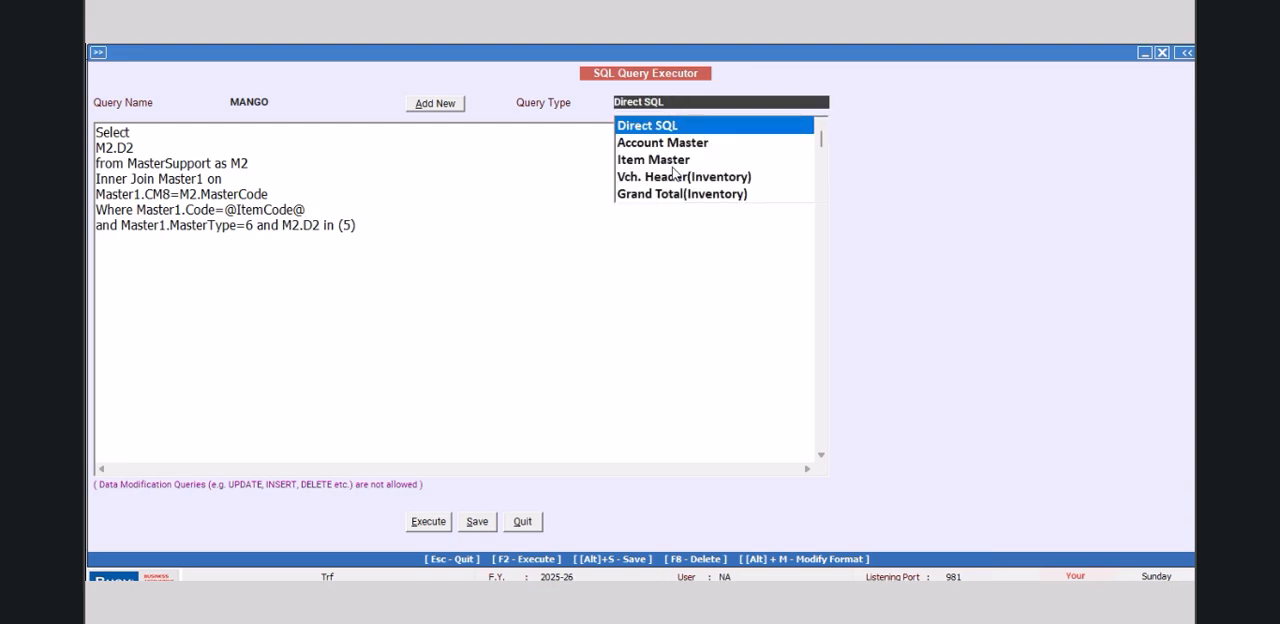
pyautogui.click(668, 160)
pyautogui.click(476, 522)
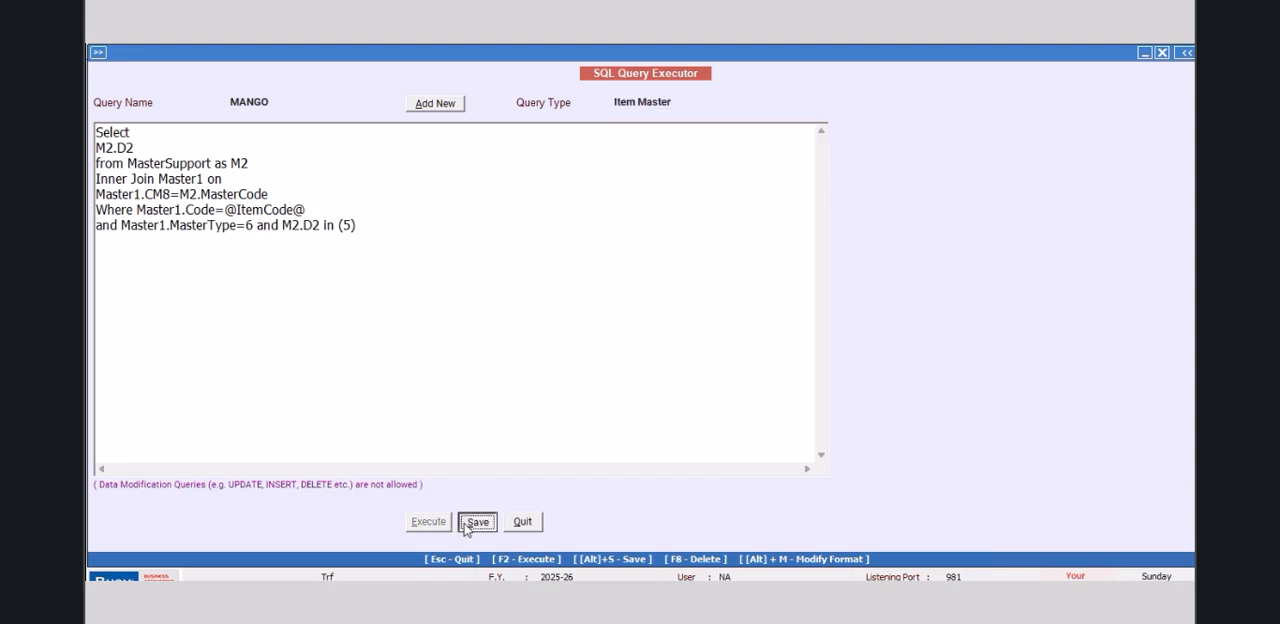
pyautogui.click(730, 358)
pyautogui.click(522, 521)
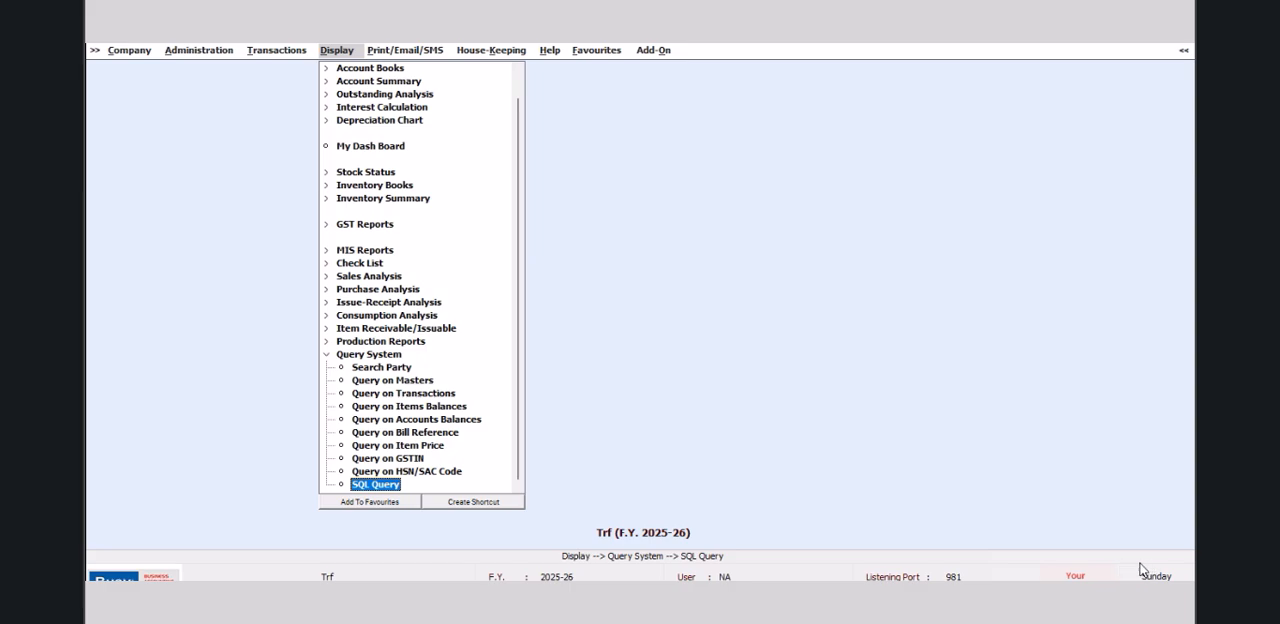
pyautogui.click(653, 49)
pyautogui.click(712, 68)
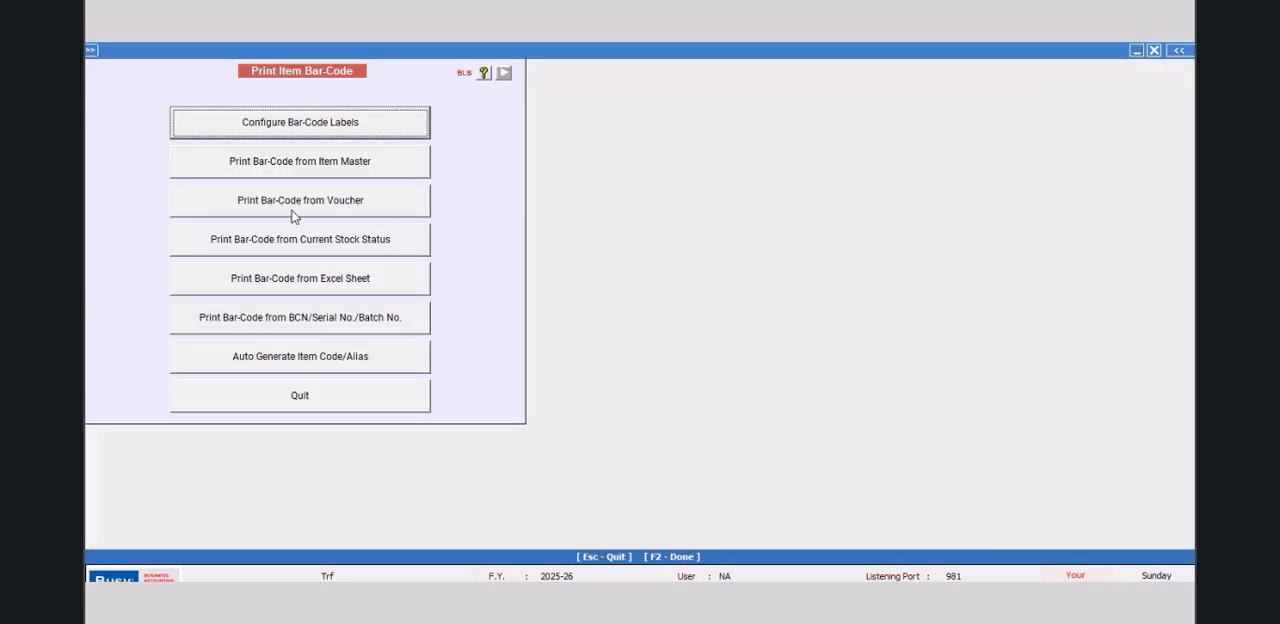
pyautogui.click(310, 127)
pyautogui.click(384, 118)
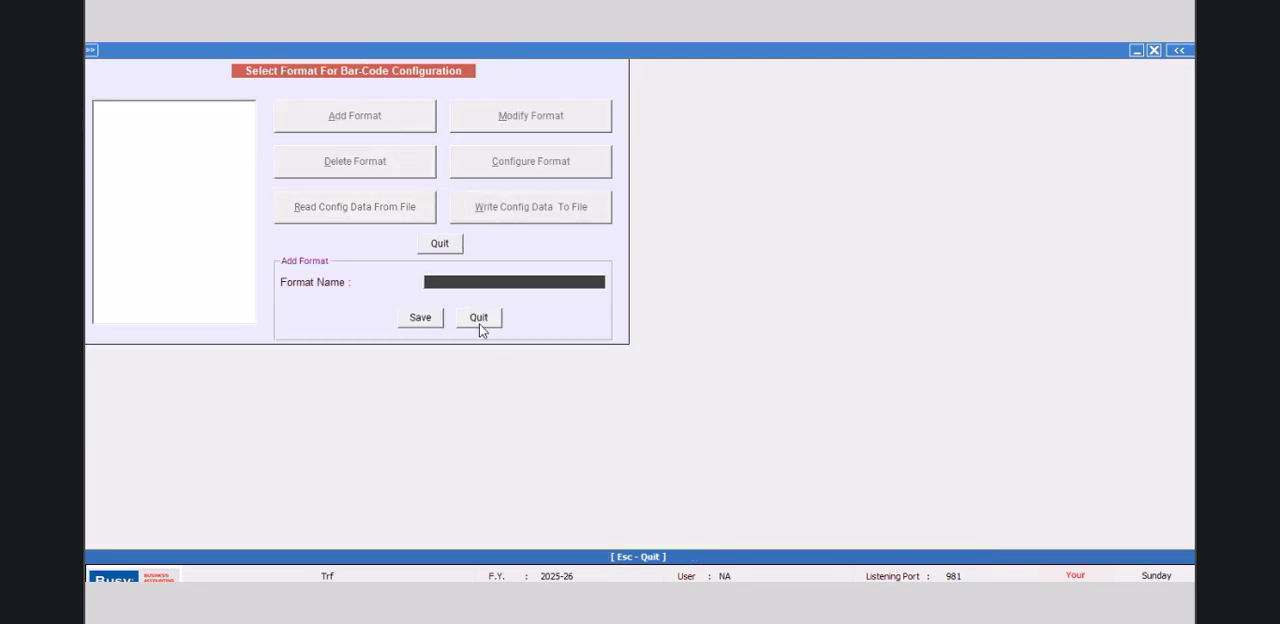
pyautogui.click(479, 320)
pyautogui.click(448, 245)
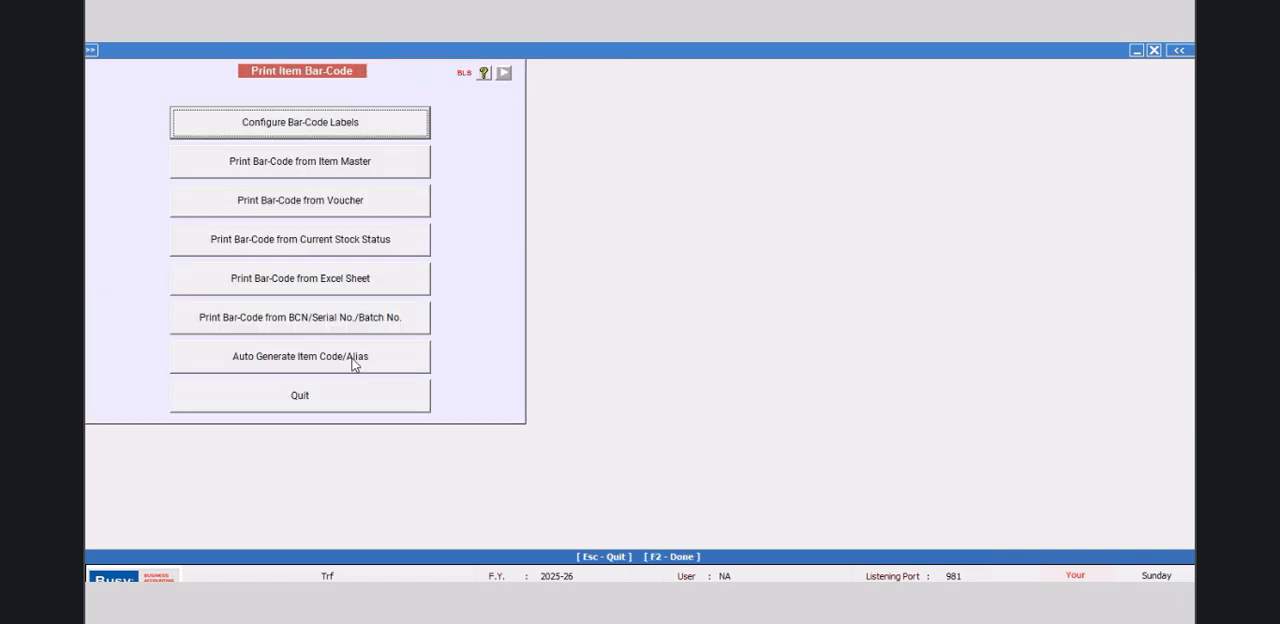
pyautogui.click(349, 393)
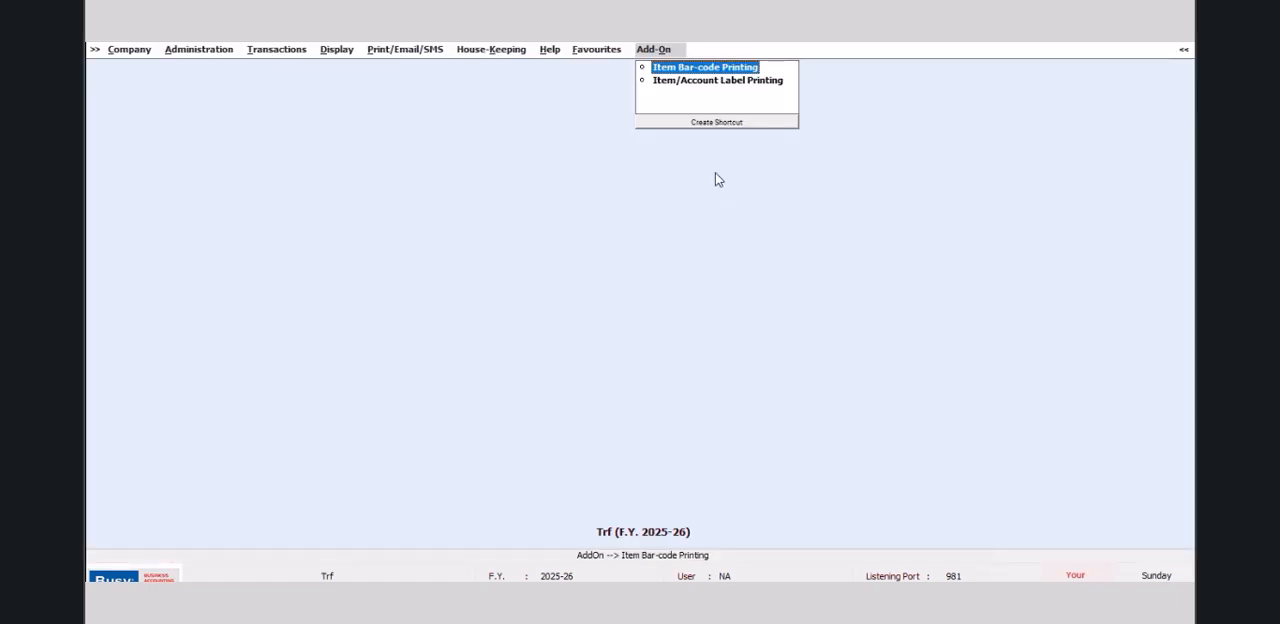
# Step: Add and save an item label format named BUSY in Item/Account Label Printing
pyautogui.click(680, 80)
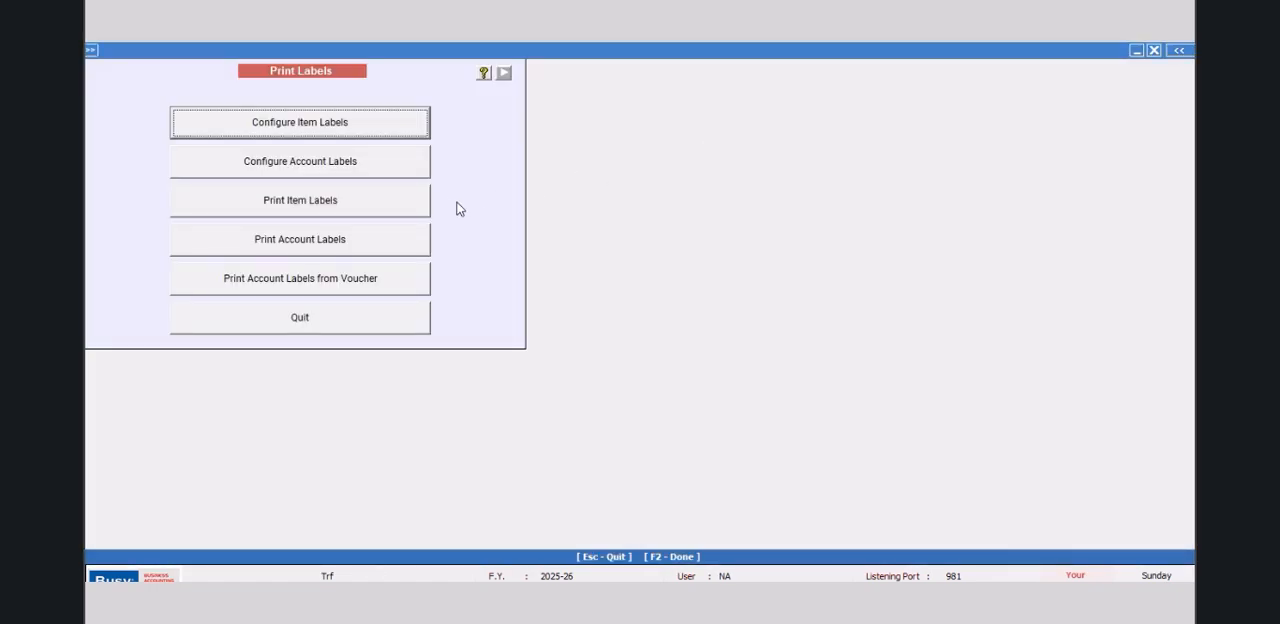
pyautogui.click(315, 135)
pyautogui.click(317, 127)
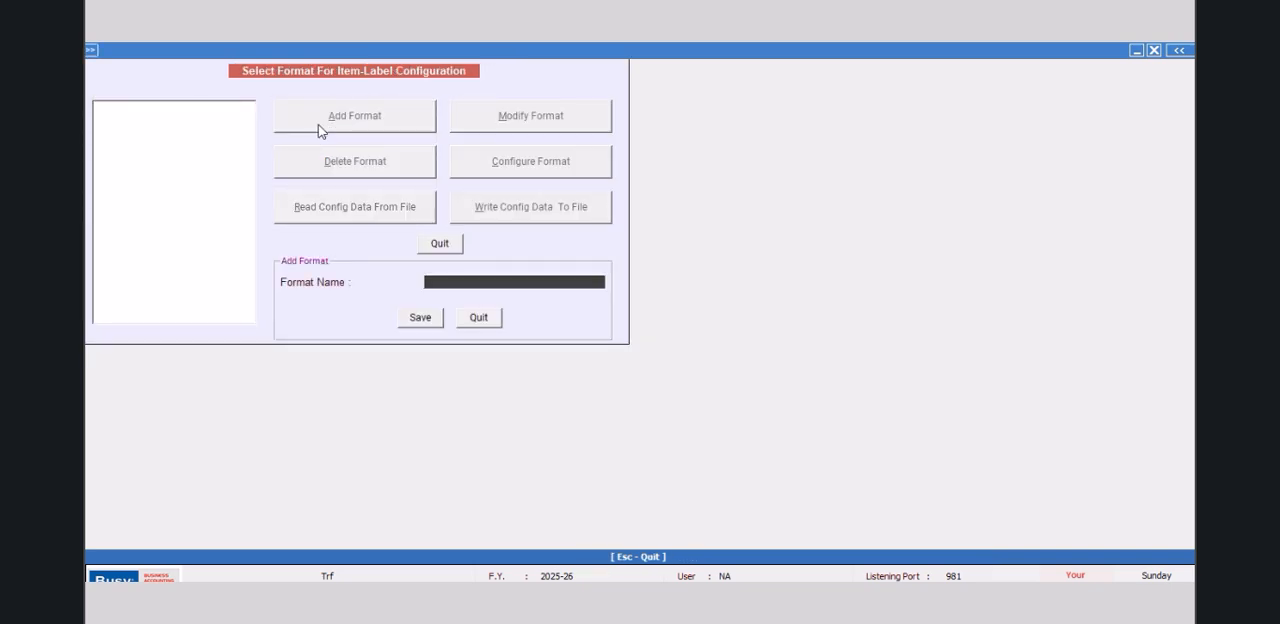
pyautogui.write('BUSY')
pyautogui.click(412, 317)
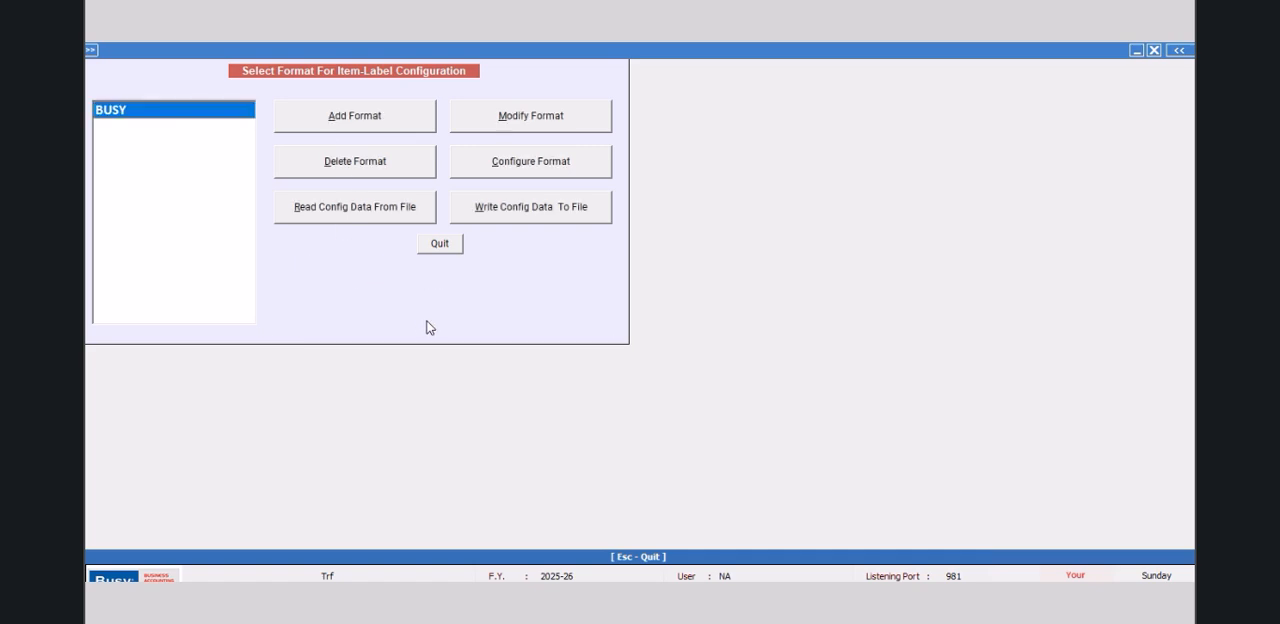
# Step: Configure the BUSY format with horizontal and vertical gaps of 4 mm between labels and save the sheet settings
pyautogui.click(535, 165)
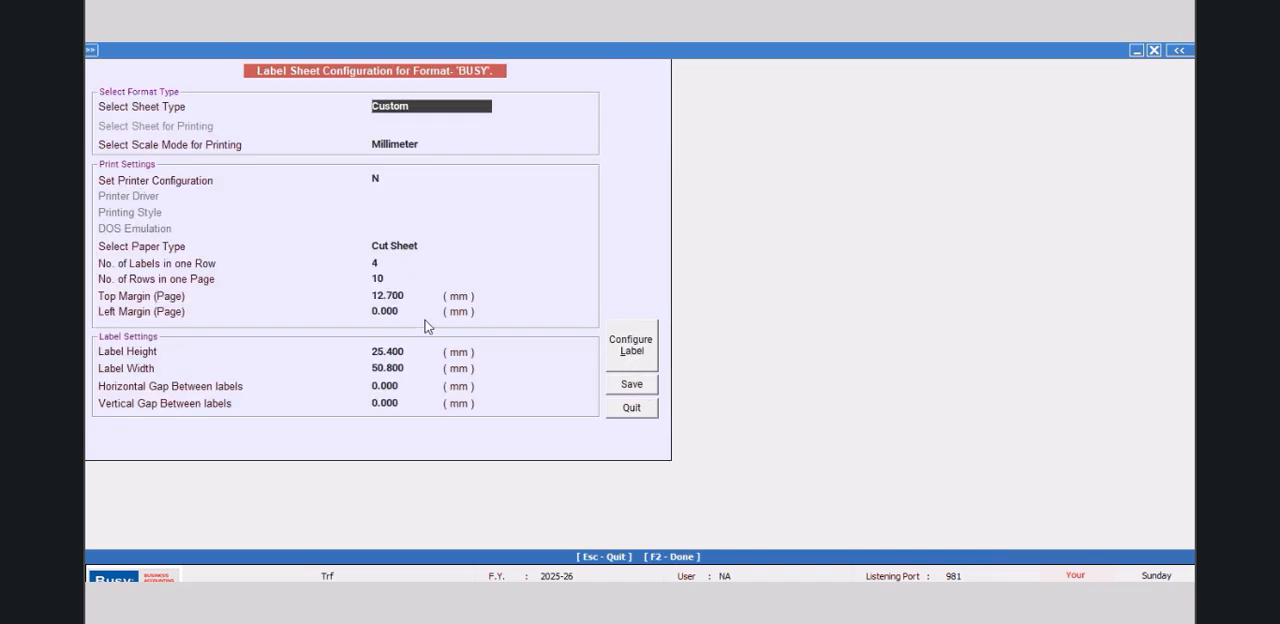
pyautogui.click(406, 386)
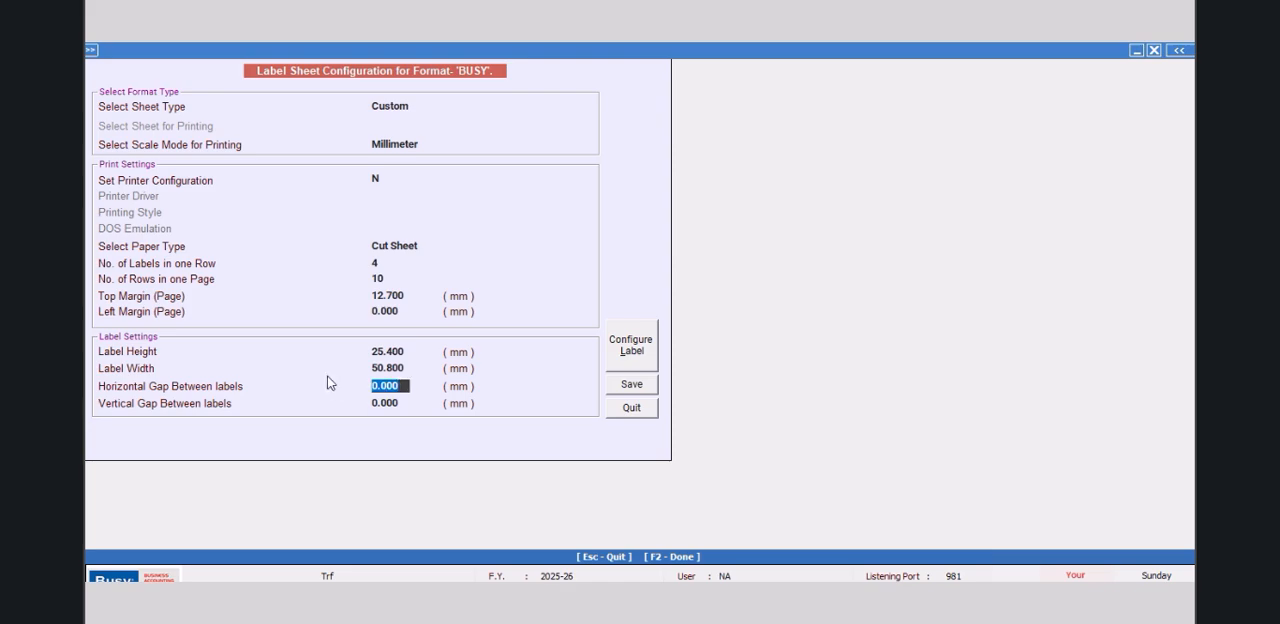
pyautogui.write('4')
pyautogui.press('Return')
pyautogui.write('4')
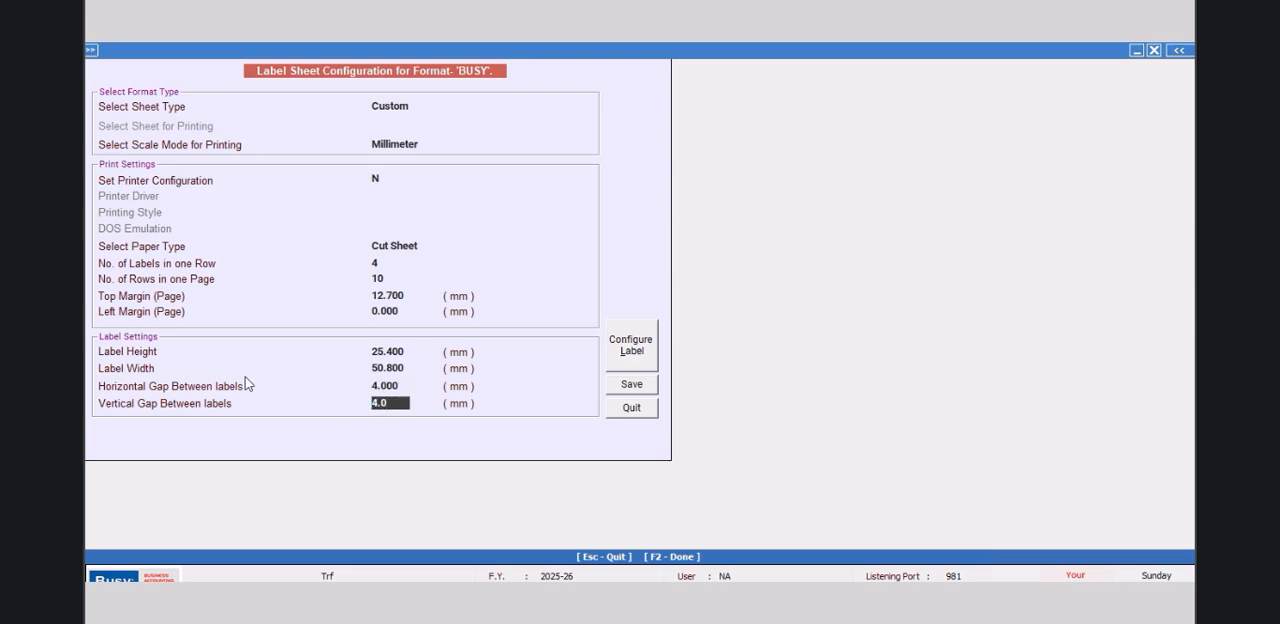
pyautogui.click(632, 386)
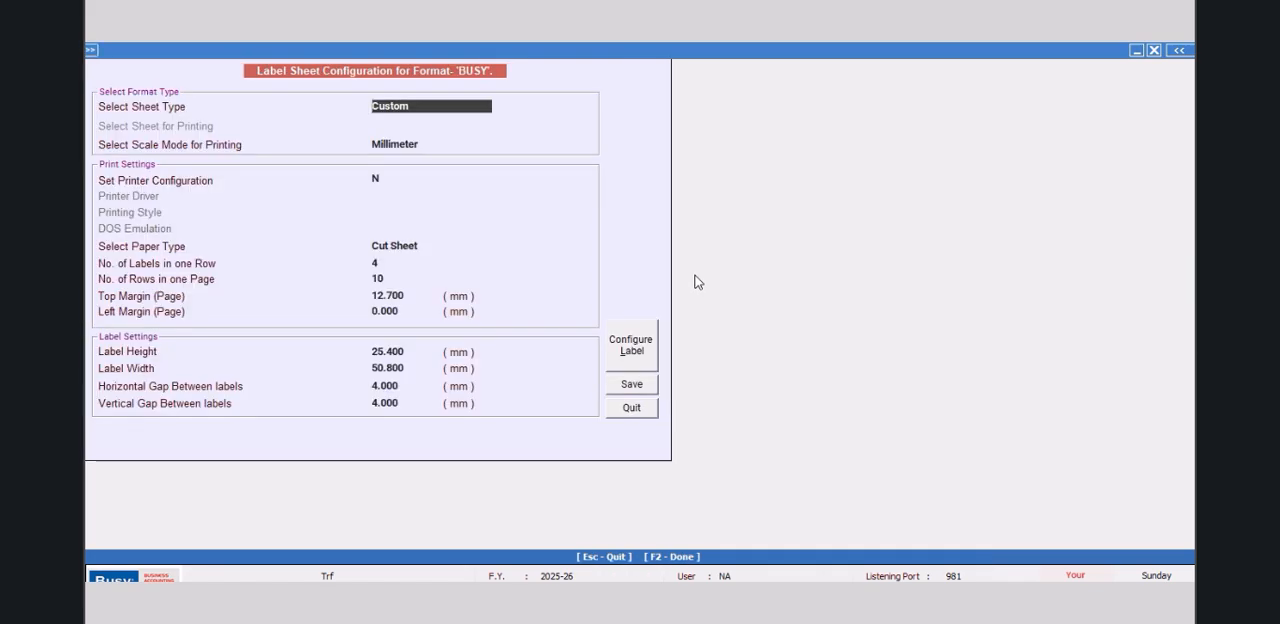
# Step: Open the label layout of the BUSY format and set the ITEM_PRINT_NAME field's height to 3 mm
pyautogui.click(638, 348)
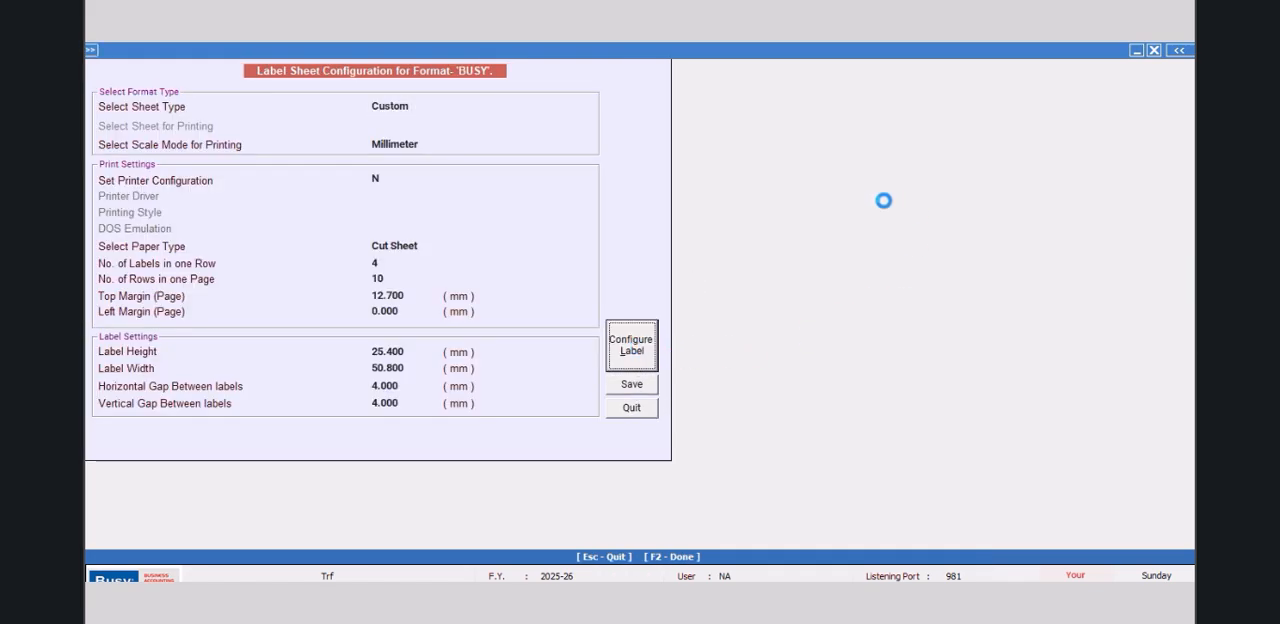
pyautogui.click(482, 131)
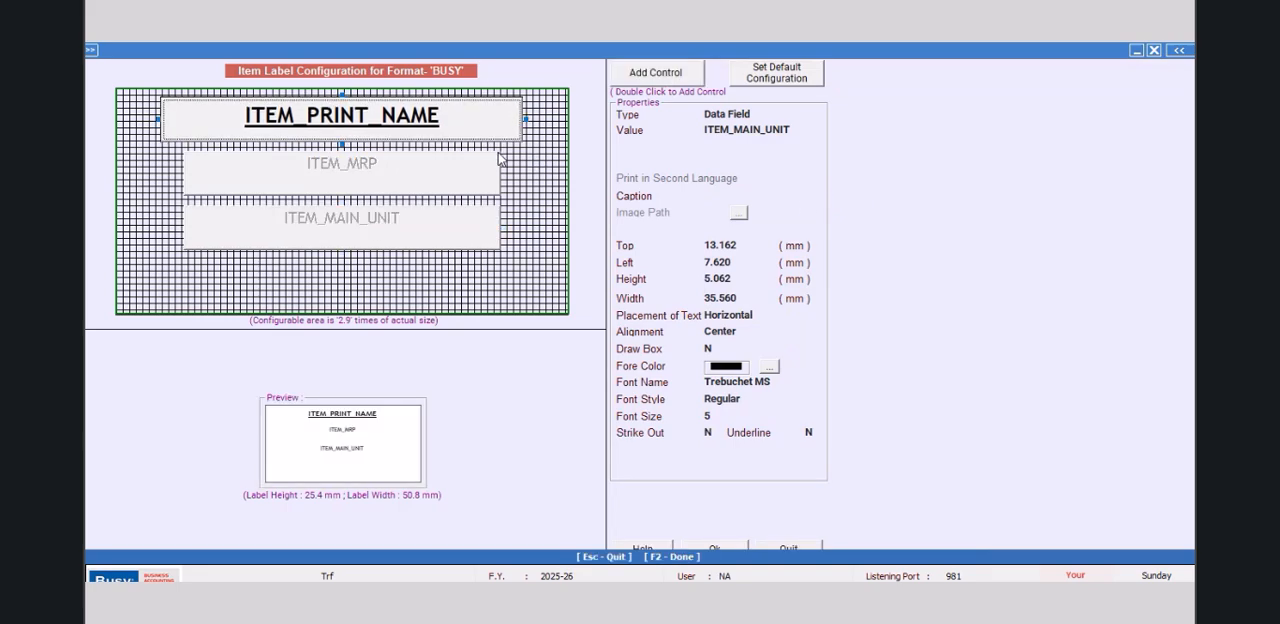
pyautogui.click(745, 279)
pyautogui.write('3.')
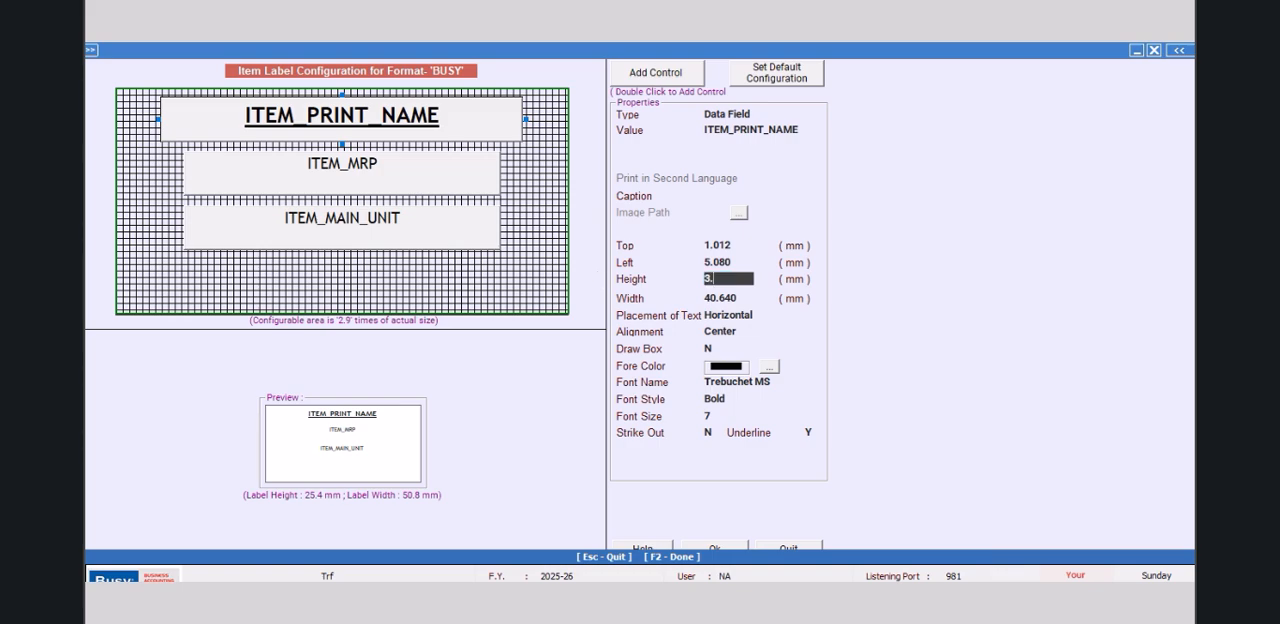
pyautogui.write('0')
pyautogui.press('Return')
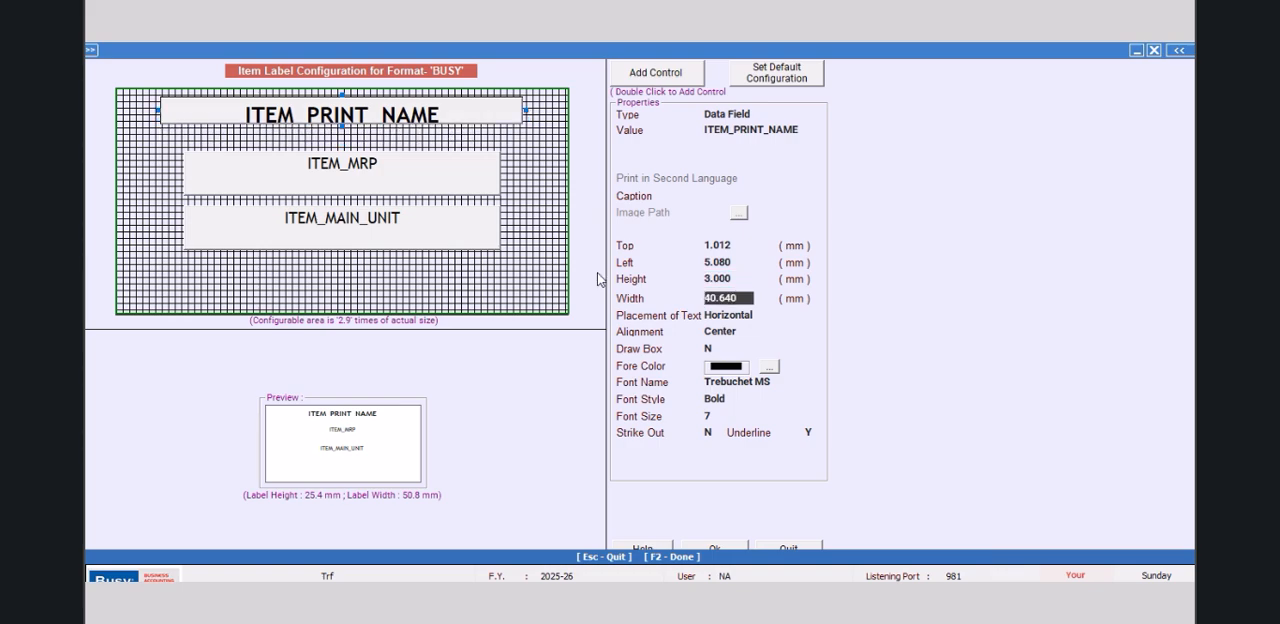
# Step: Set the ITEM_PRINT_NAME field's left position to 1 mm and its width to 48.8 mm
pyautogui.click(741, 261)
pyautogui.write('1')
pyautogui.press('Return')
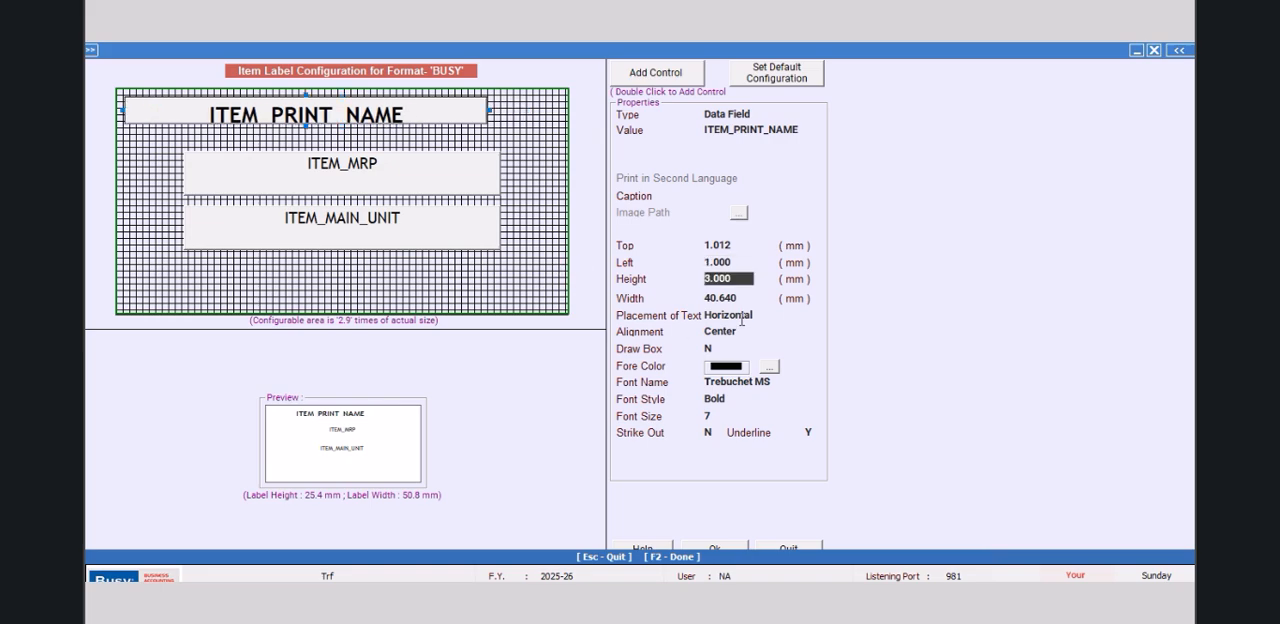
pyautogui.click(741, 297)
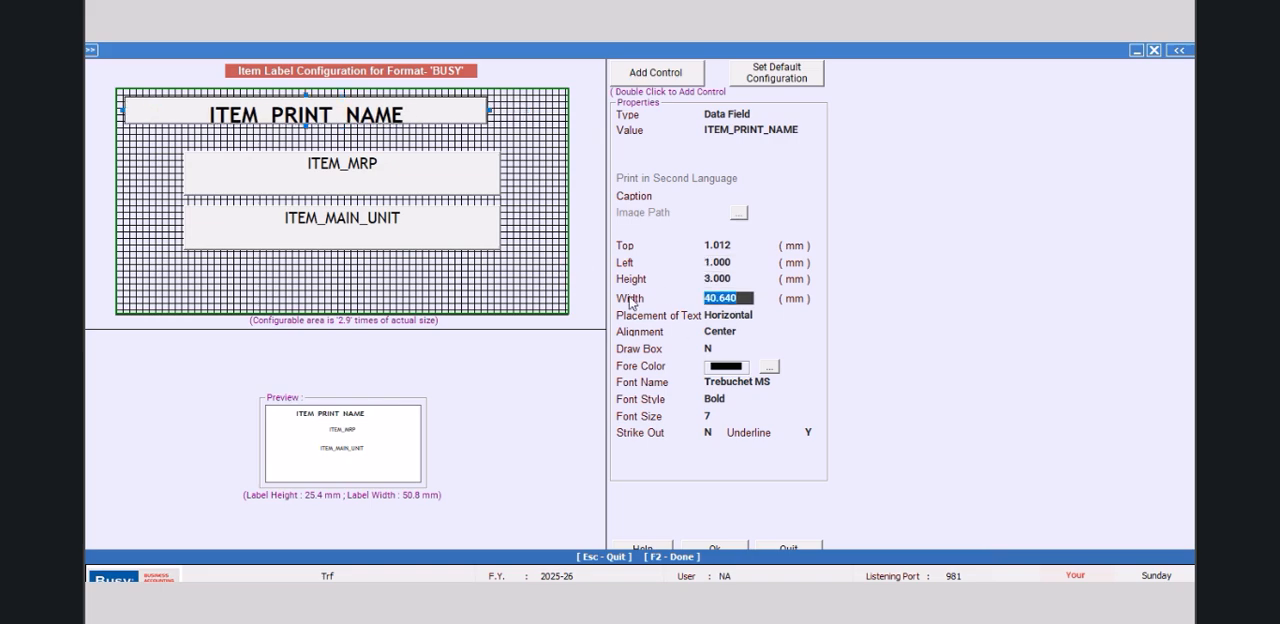
pyautogui.write('48.8')
pyautogui.press('Return')
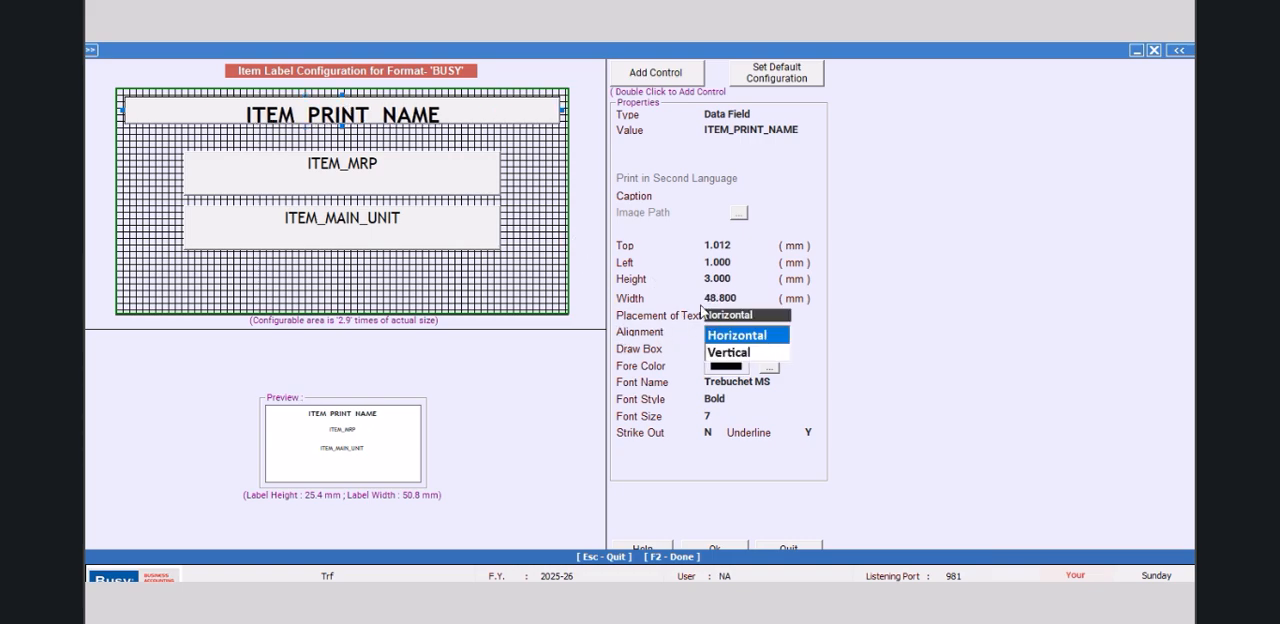
# Step: Set the ITEM_PRINT_NAME field's height to 4 mm
pyautogui.click(738, 281)
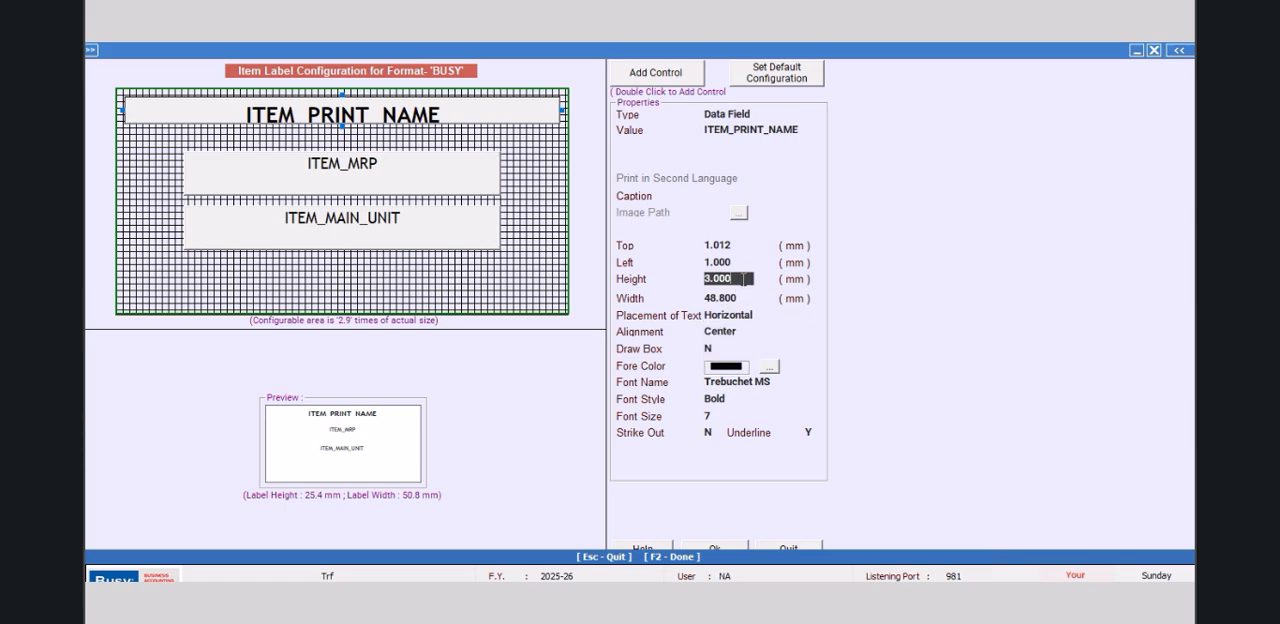
pyautogui.click(737, 297)
pyautogui.moveTo(744, 281); pyautogui.dragTo(666, 285)
pyautogui.write('4.0')
pyautogui.press('Return')
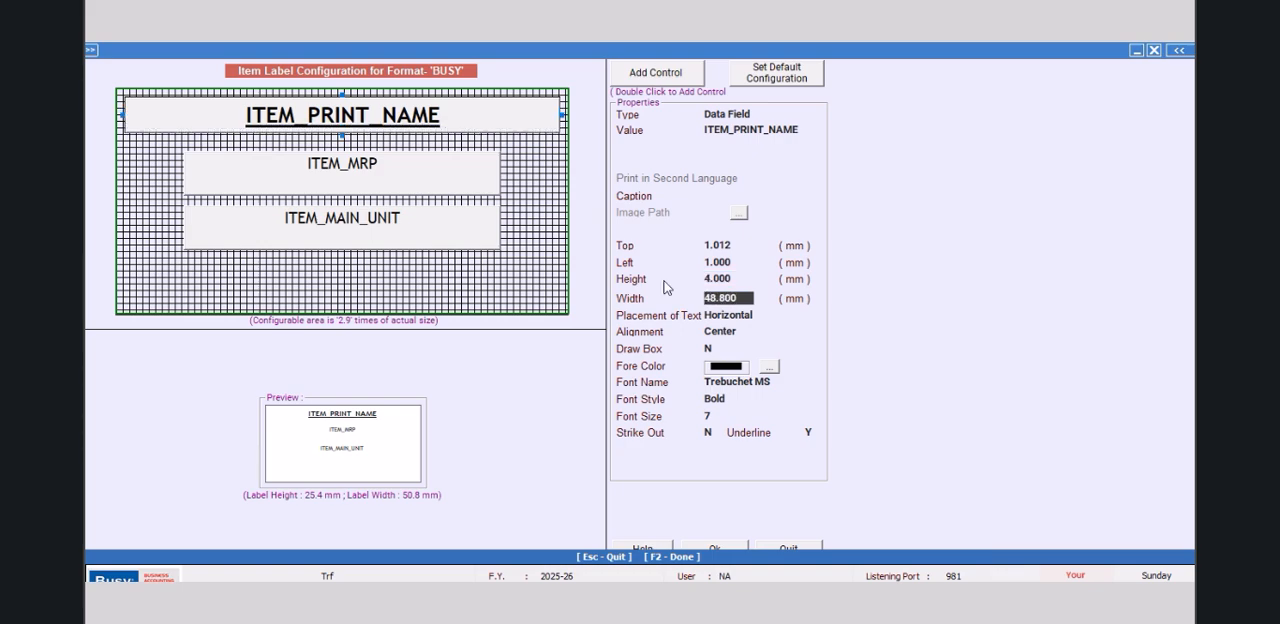
# Step: Set the ITEM_PRINT_NAME field's top position to 0.5 mm and its height to 3 mm
pyautogui.moveTo(744, 245); pyautogui.dragTo(565, 252)
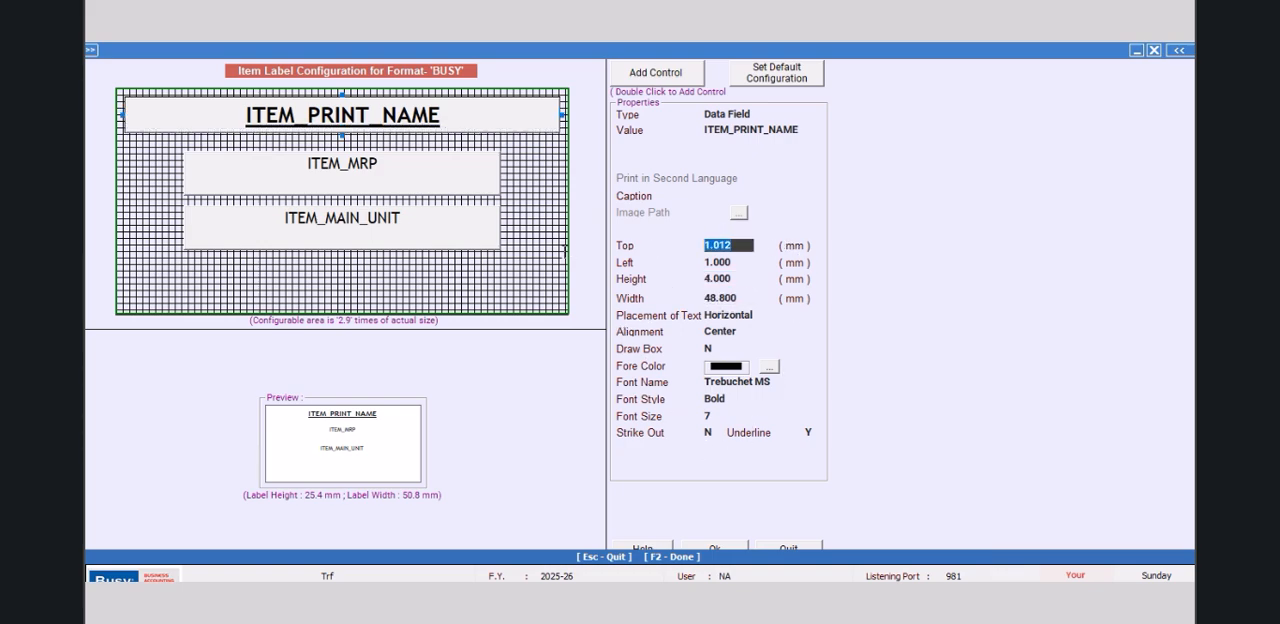
pyautogui.write('0')
pyautogui.press('Return')
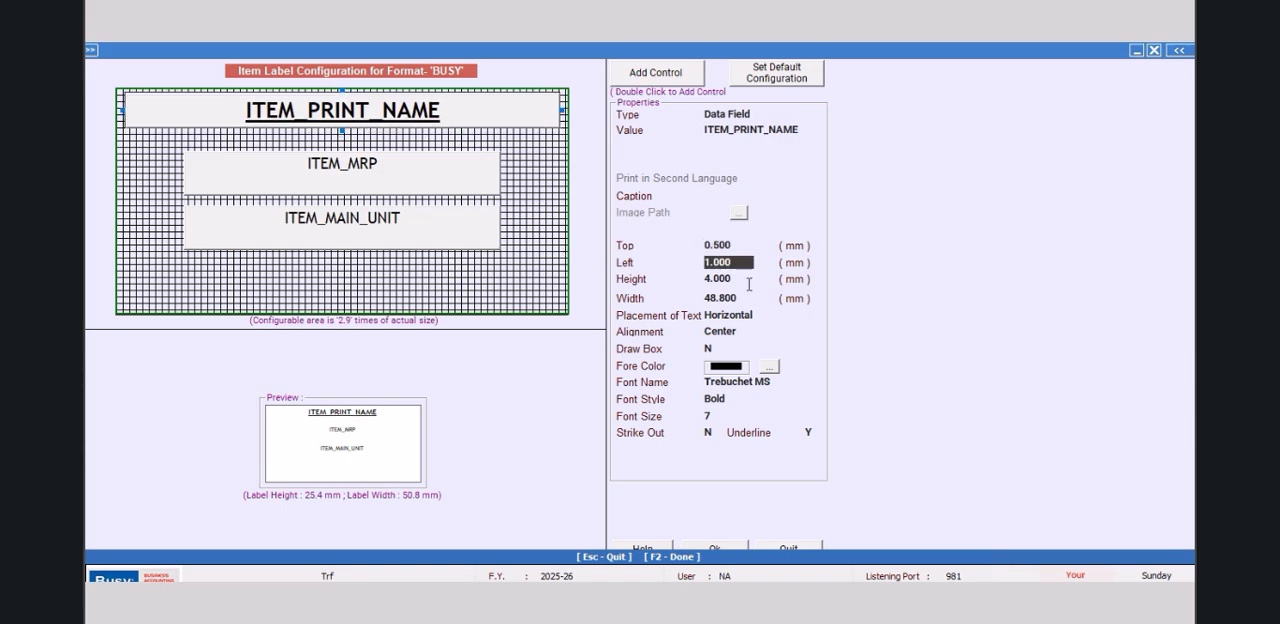
pyautogui.press('Return')
pyautogui.write('3')
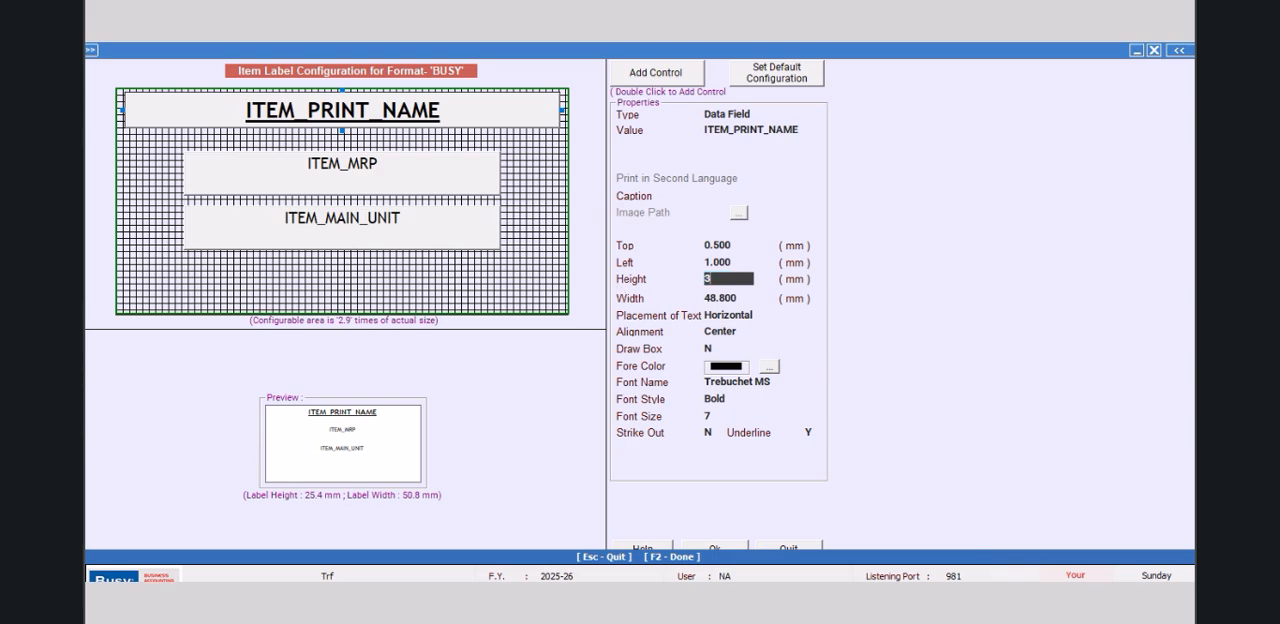
pyautogui.write('.0')
pyautogui.press('Return')
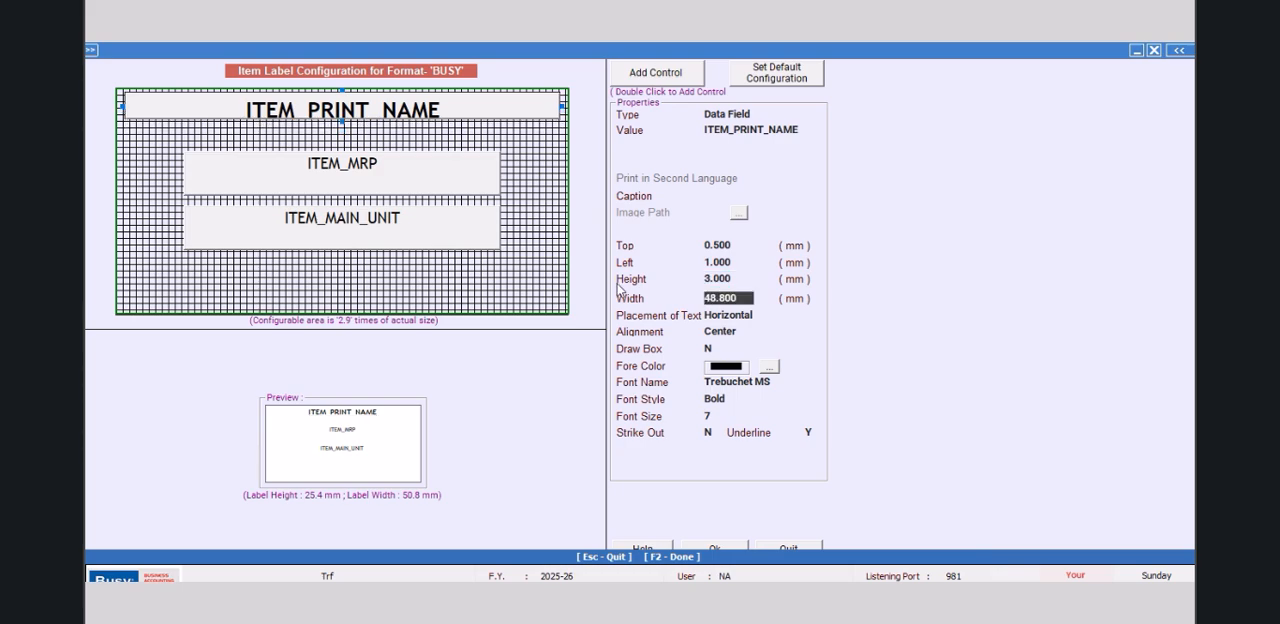
# Step: Set the ITEM_PRINT_NAME field's font size to 5
pyautogui.click(730, 416)
pyautogui.write('5')
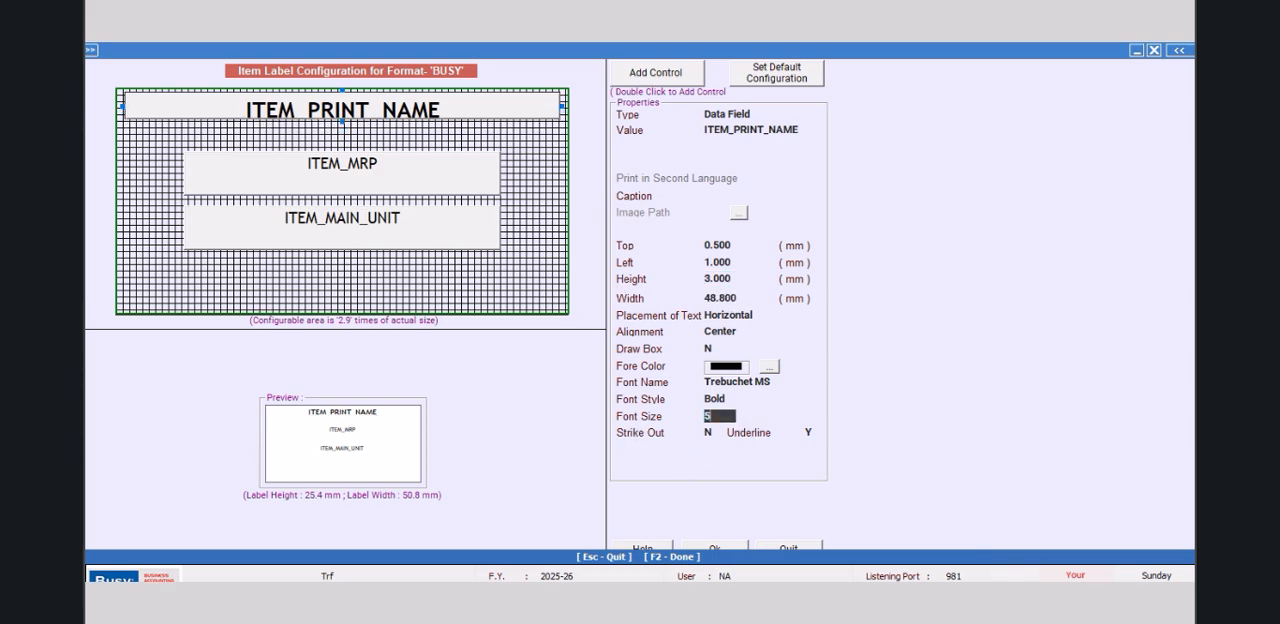
pyautogui.press('Return')
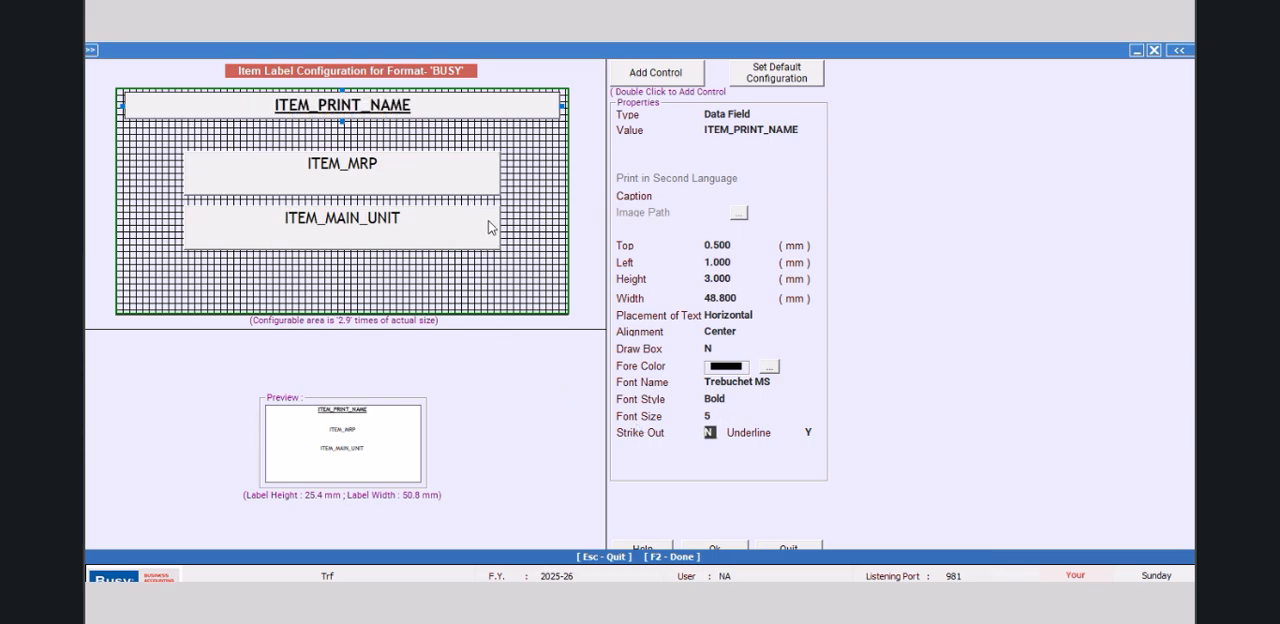
# Step: Set the ITEM_MRP field's height to 3 mm and its left position to 1 mm
pyautogui.click(415, 170)
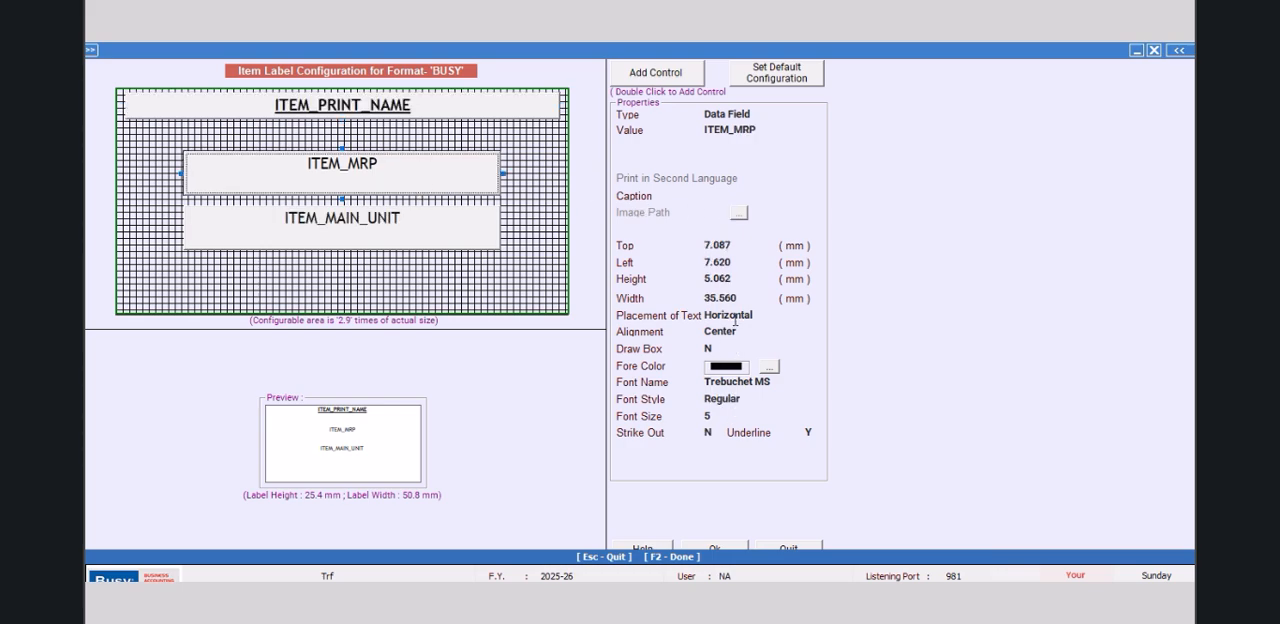
pyautogui.click(742, 279)
pyautogui.write('3.')
pyautogui.press('Return')
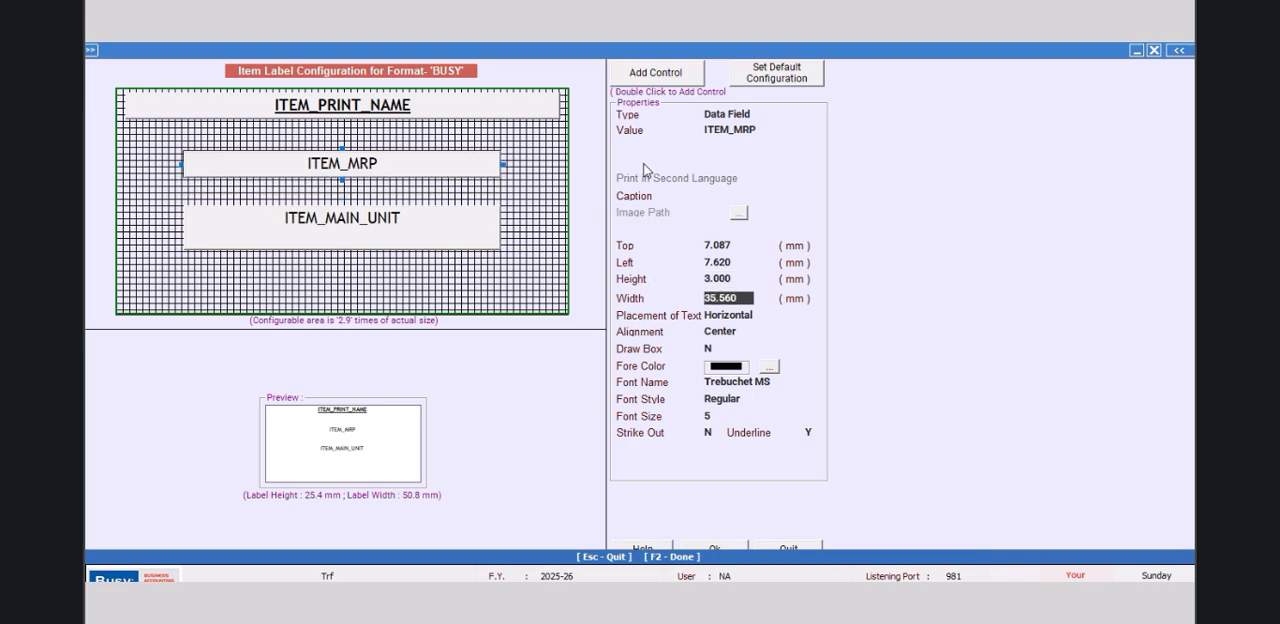
pyautogui.click(750, 262)
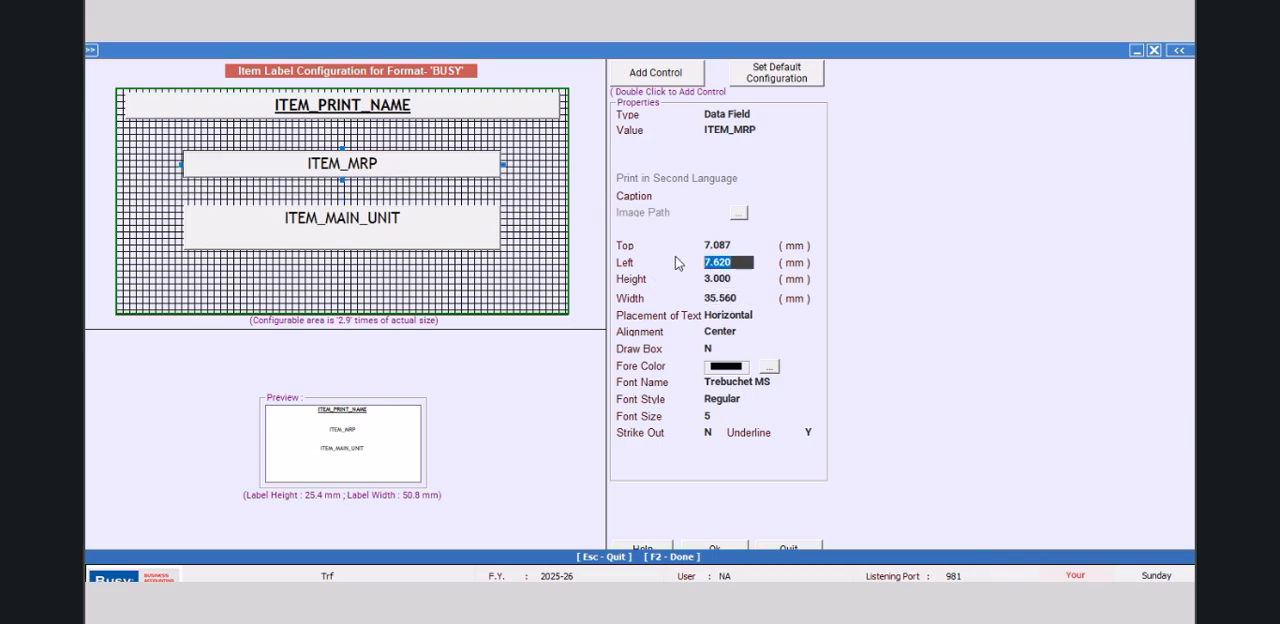
pyautogui.write('1.')
pyautogui.press('Return')
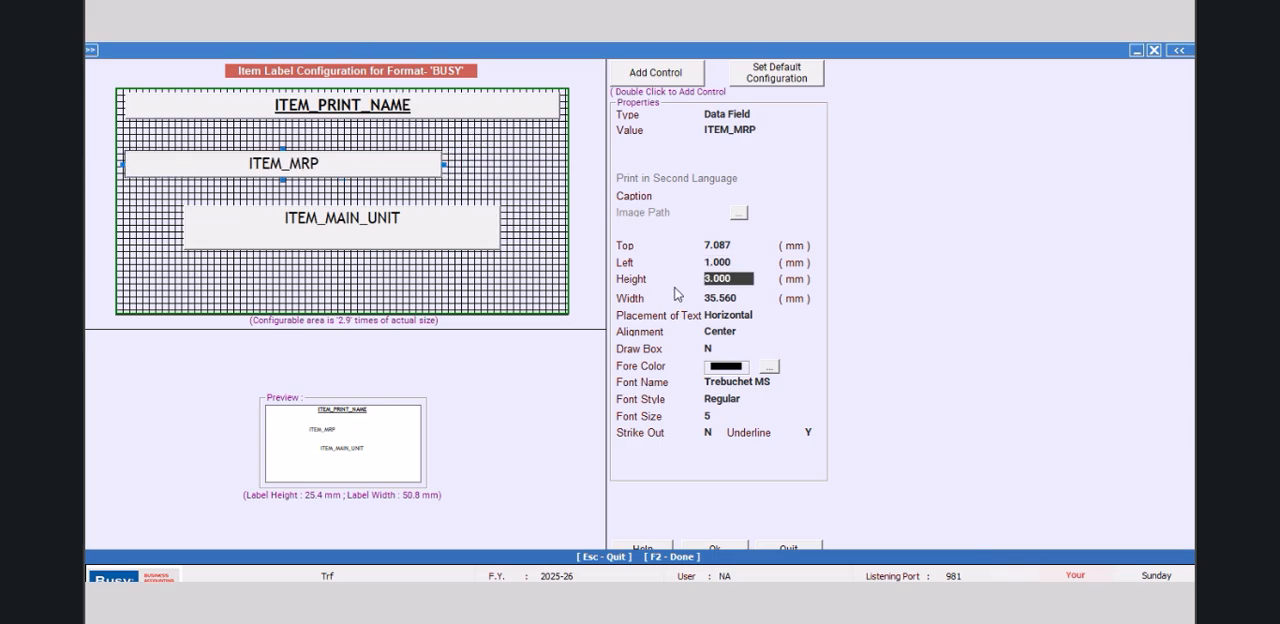
# Step: Set the ITEM_MRP field's top position to 3.5 mm and its text alignment to Left
pyautogui.click(722, 245)
pyautogui.write('3.5')
pyautogui.press('Return')
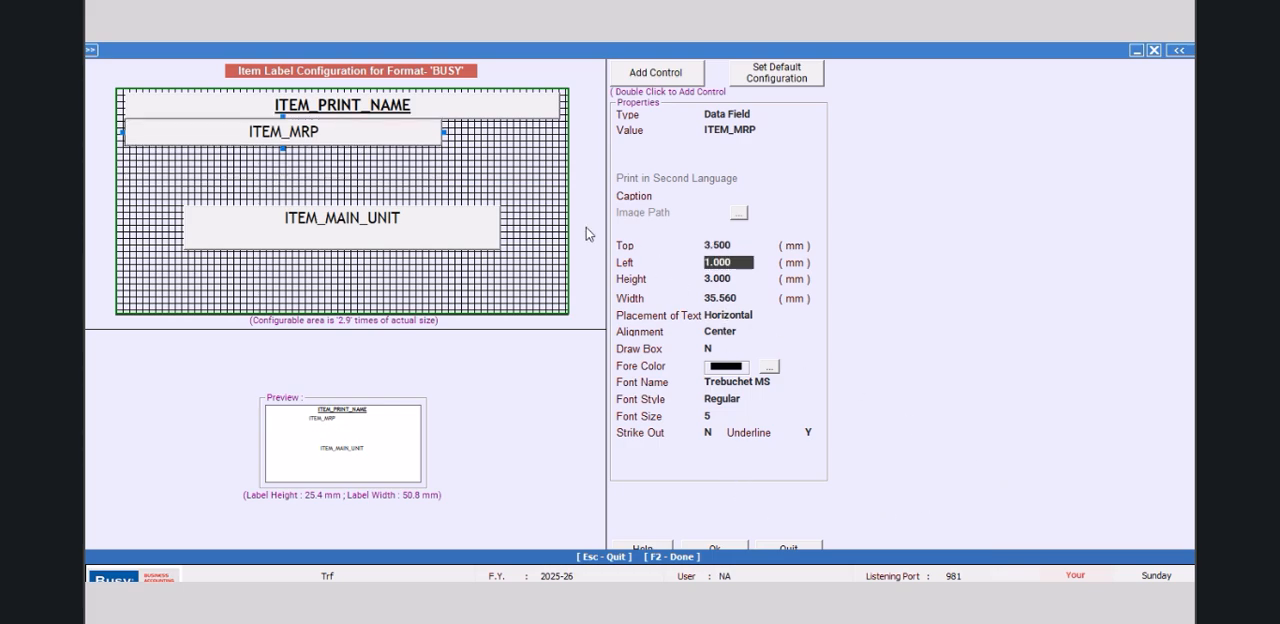
pyautogui.click(744, 333)
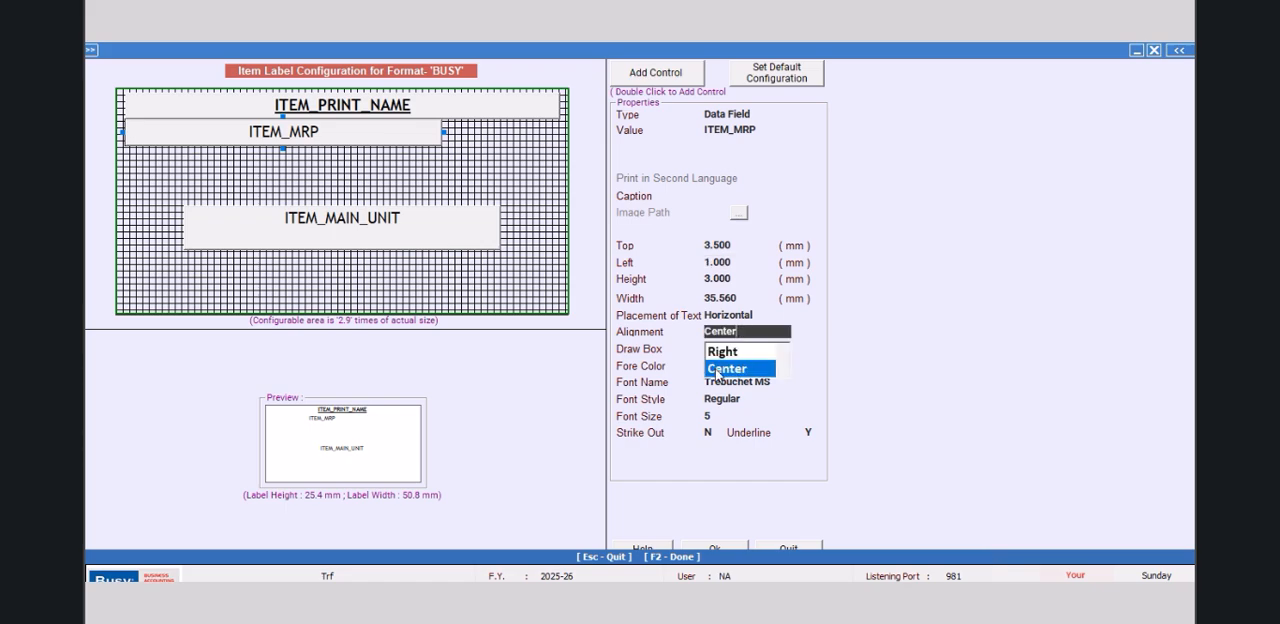
pyautogui.click(785, 350)
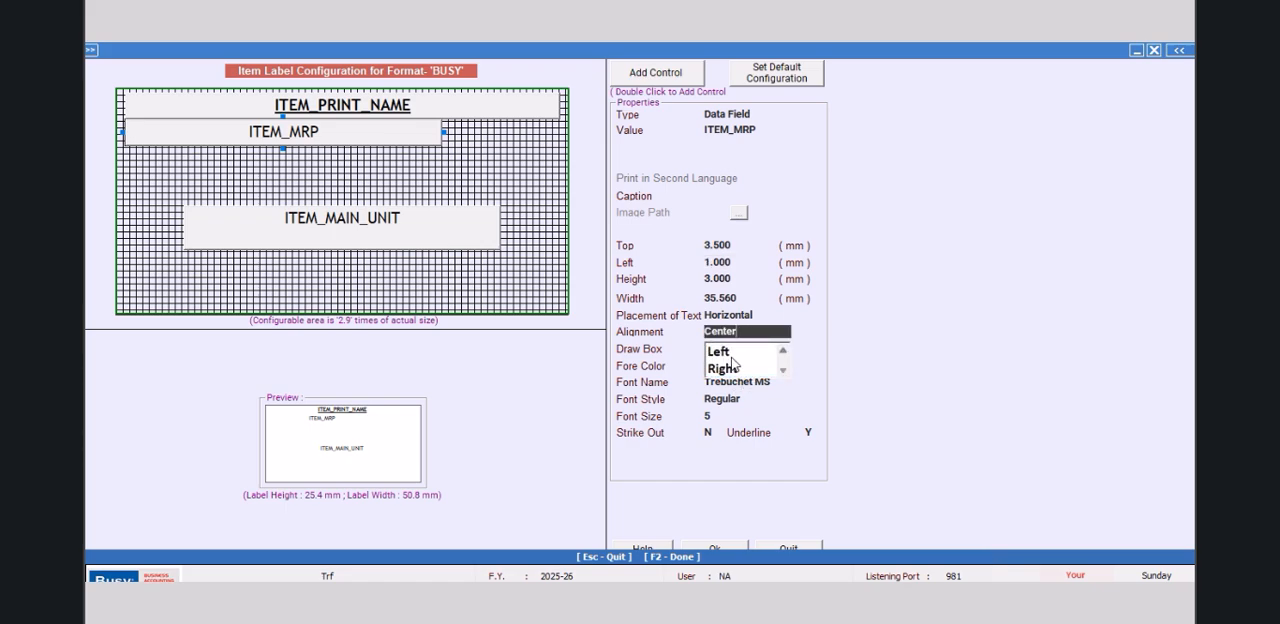
pyautogui.click(723, 353)
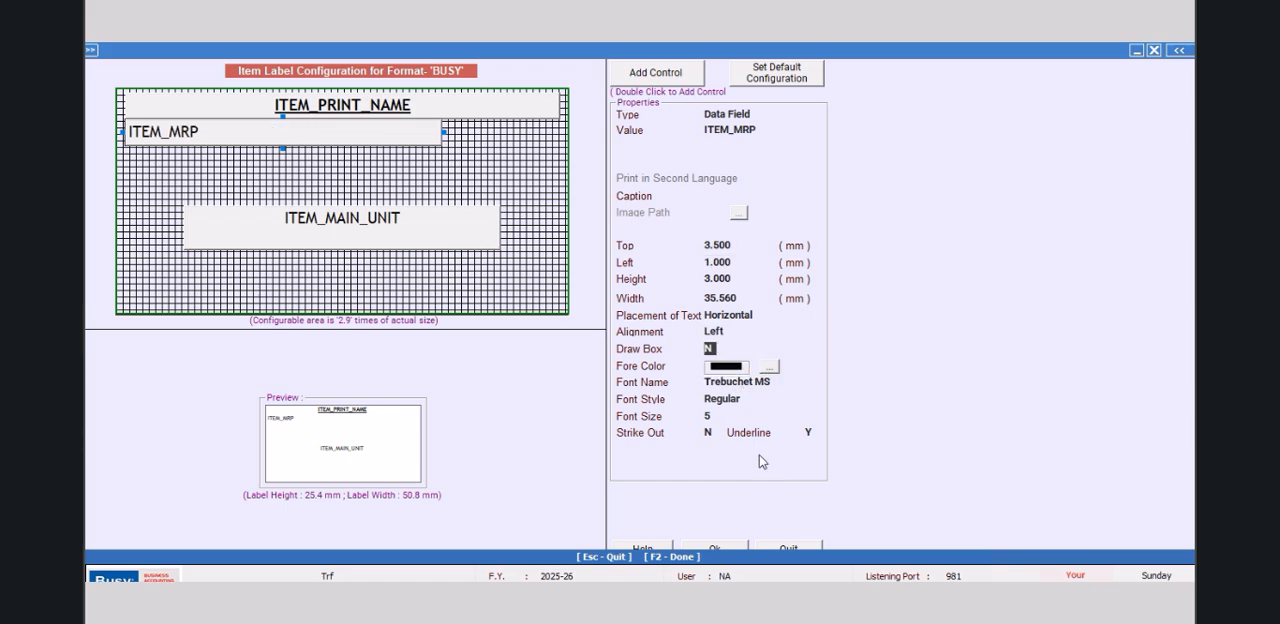
# Step: Change the ITEM_MRP field's value to SQL_QUERY_TEXT
pyautogui.click(768, 130)
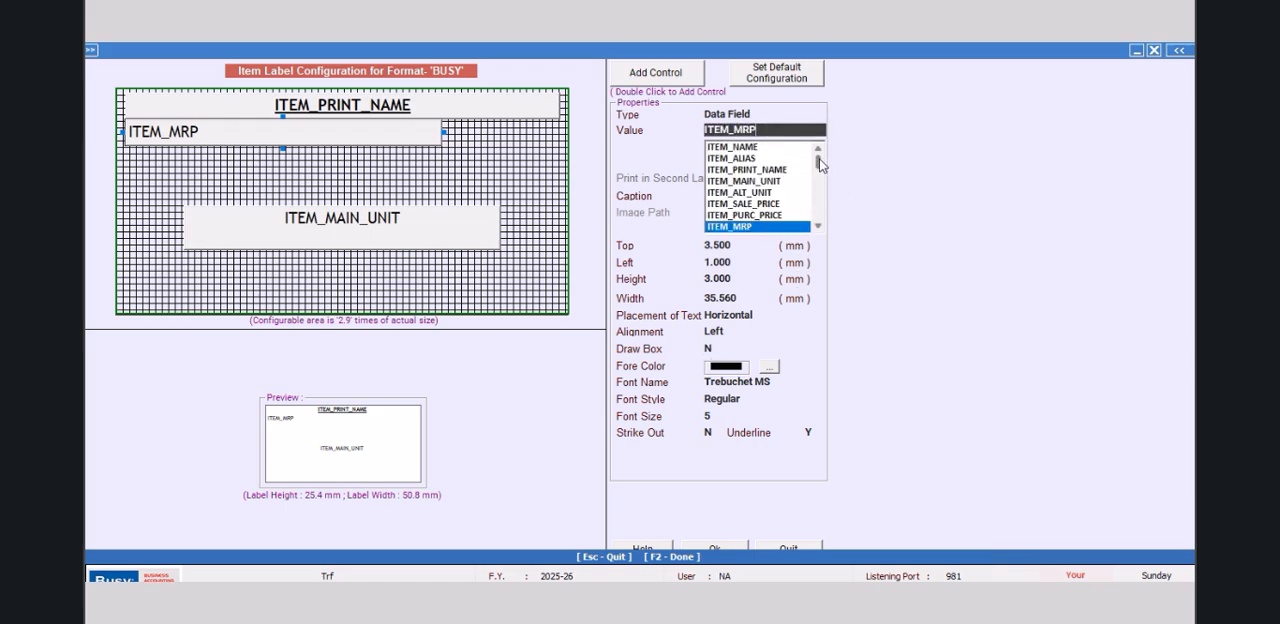
pyautogui.moveTo(818, 161); pyautogui.dragTo(820, 209)
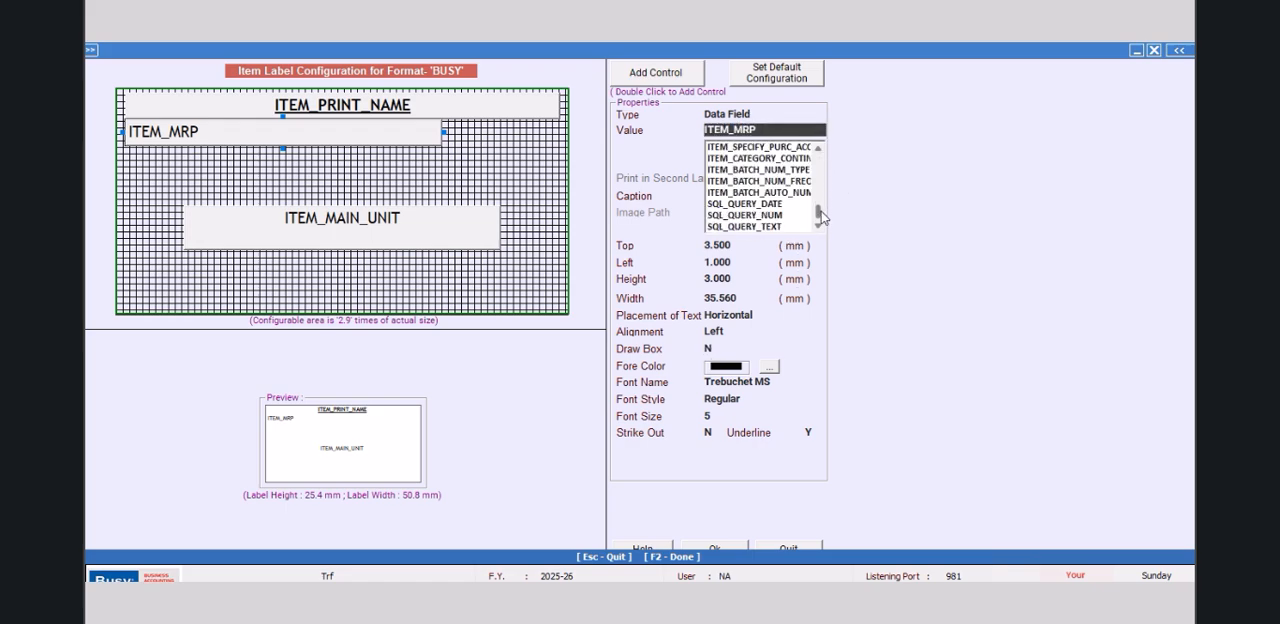
pyautogui.click(768, 227)
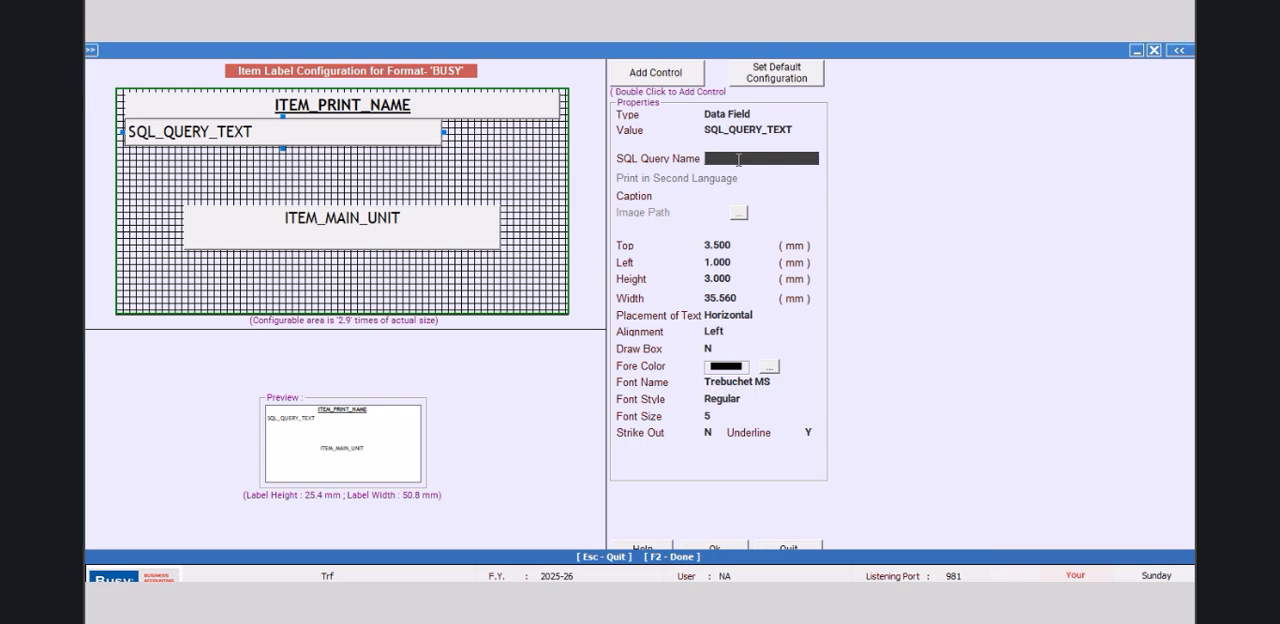
# Step: Enter "New GST RATE :" as the SQL query name and cut that text out of the field
pyautogui.write('New GST RATE :')
pyautogui.press('Return')
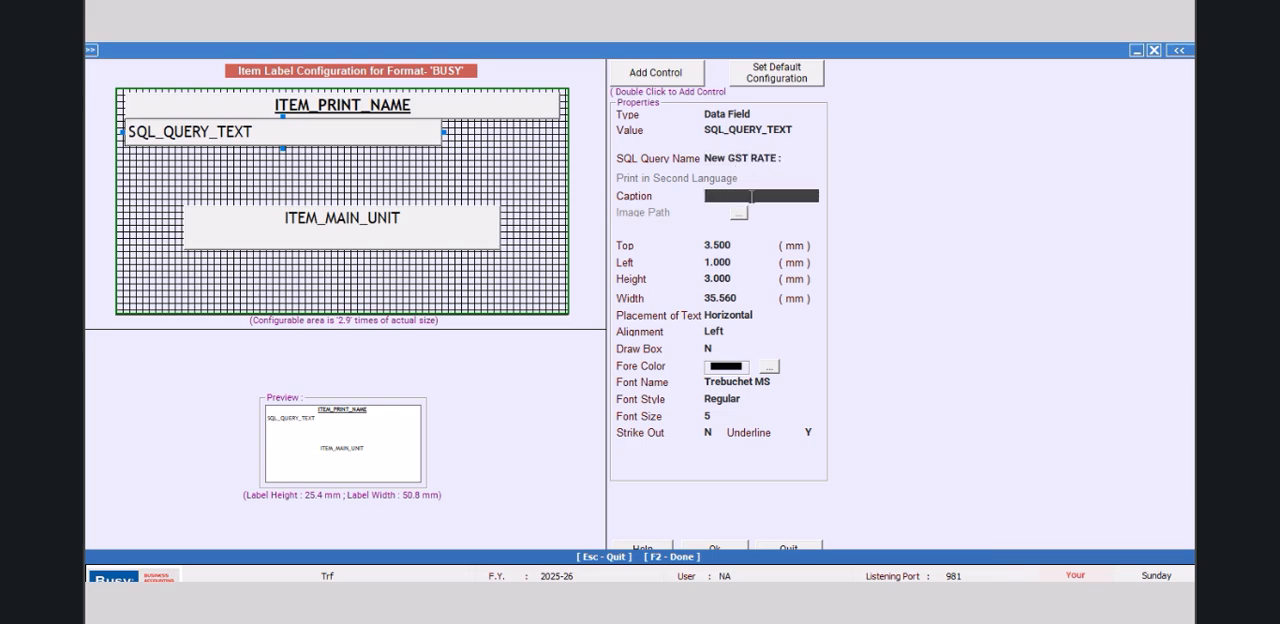
pyautogui.click(789, 157)
pyautogui.hotkey('ctrl', 'c')
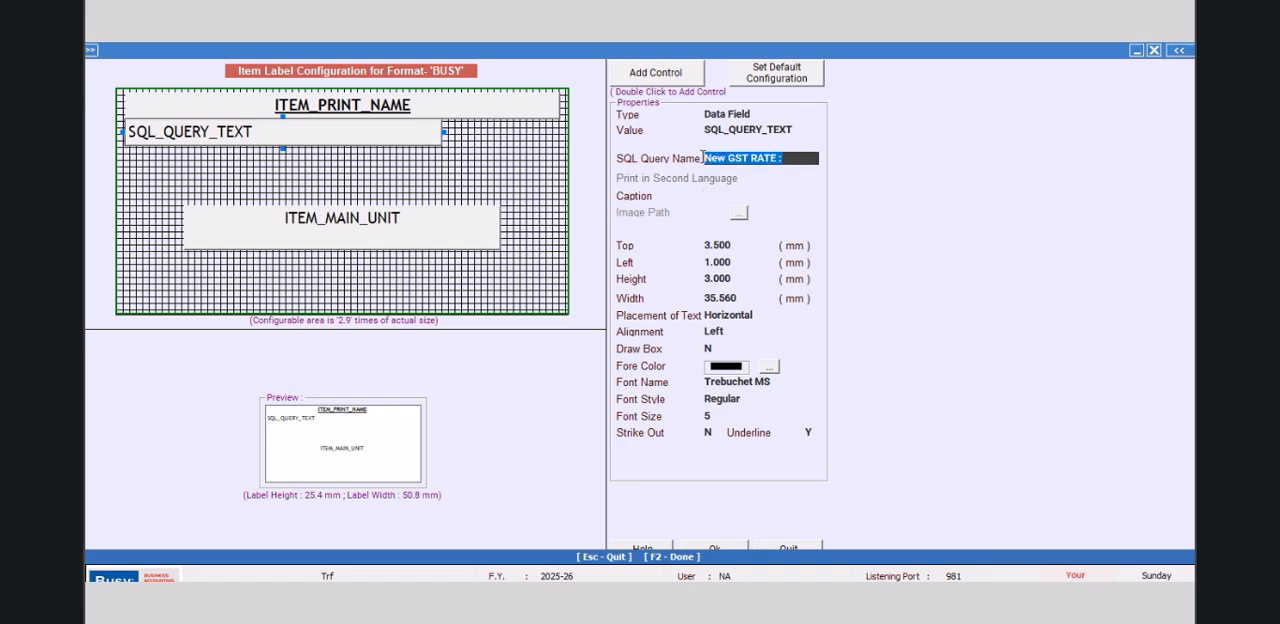
pyautogui.rightClick(739, 160)
pyautogui.click(780, 200)
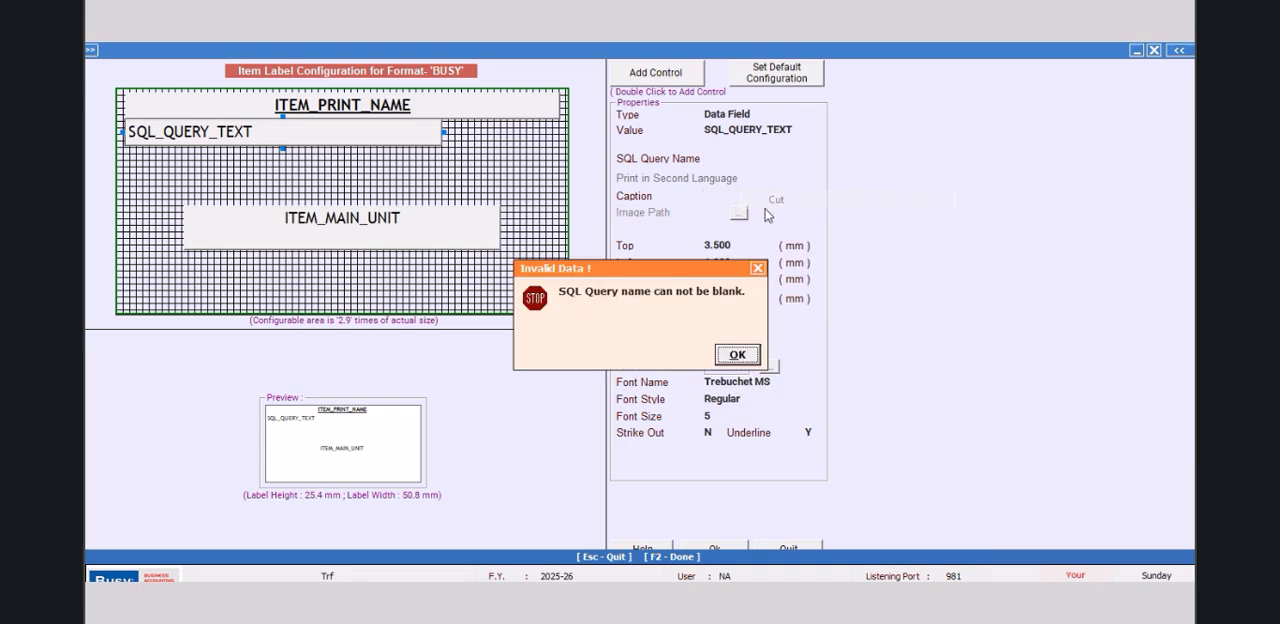
# Step: Set the field's SQL query name to MANGO and paste "New GST RATE :" as its caption
pyautogui.click(736, 354)
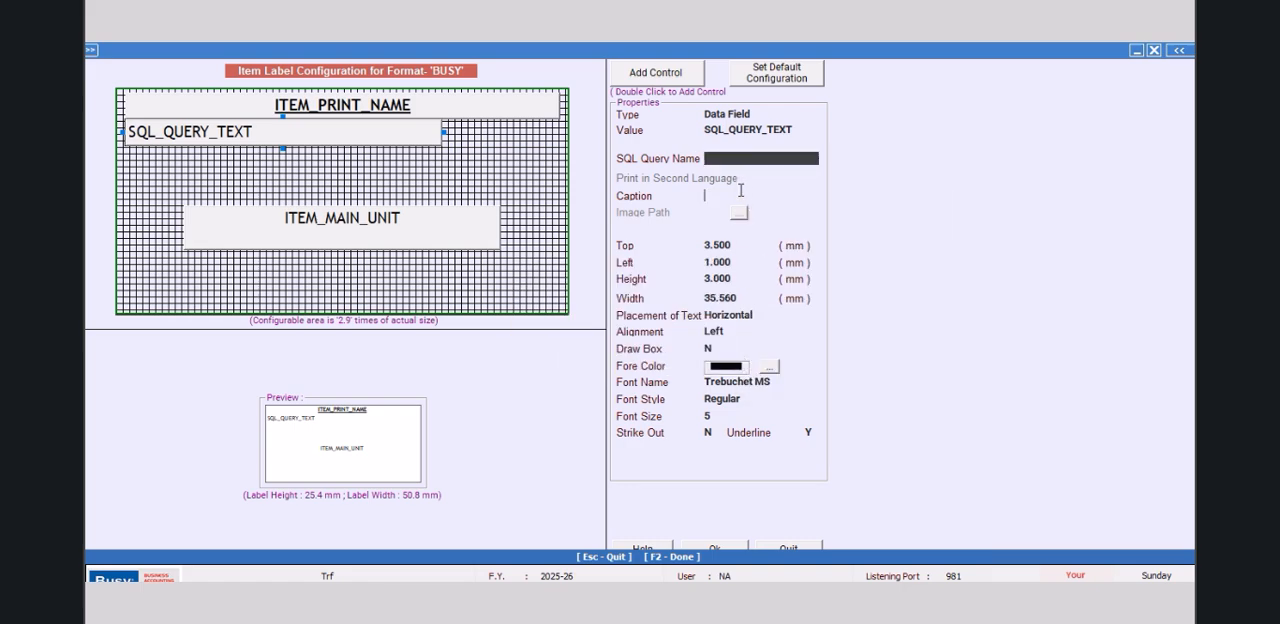
pyautogui.click(741, 190)
pyautogui.click(736, 355)
pyautogui.click(743, 160)
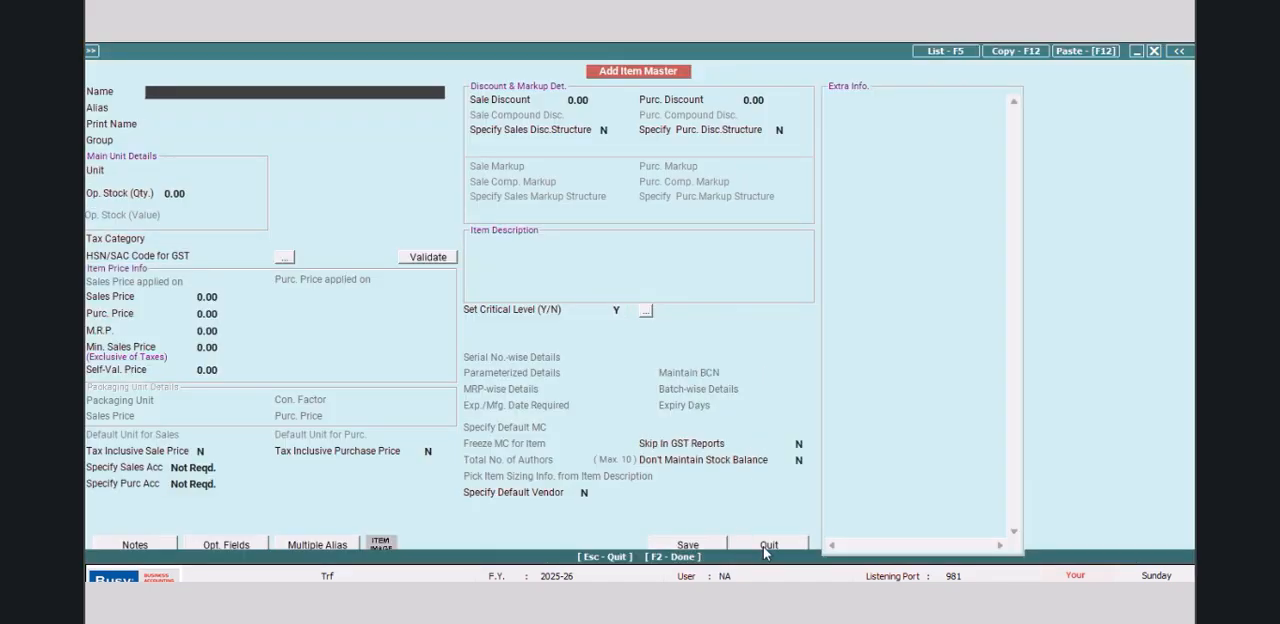
pyautogui.click(766, 549)
pyautogui.rightClick(732, 195)
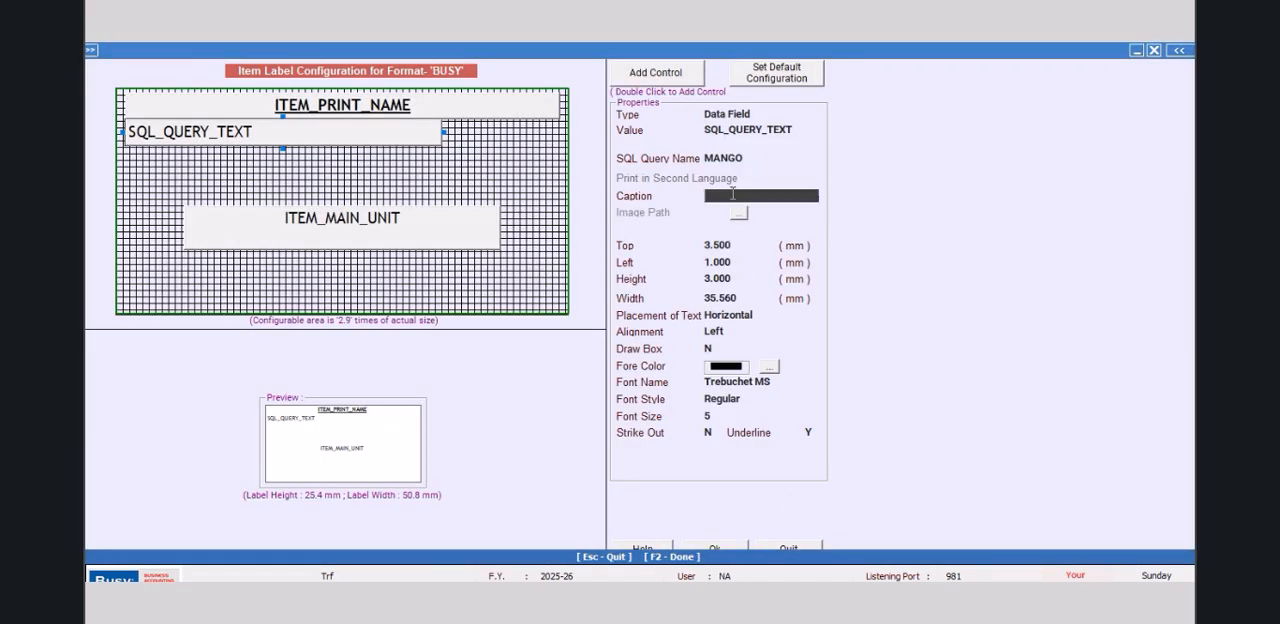
pyautogui.click(782, 264)
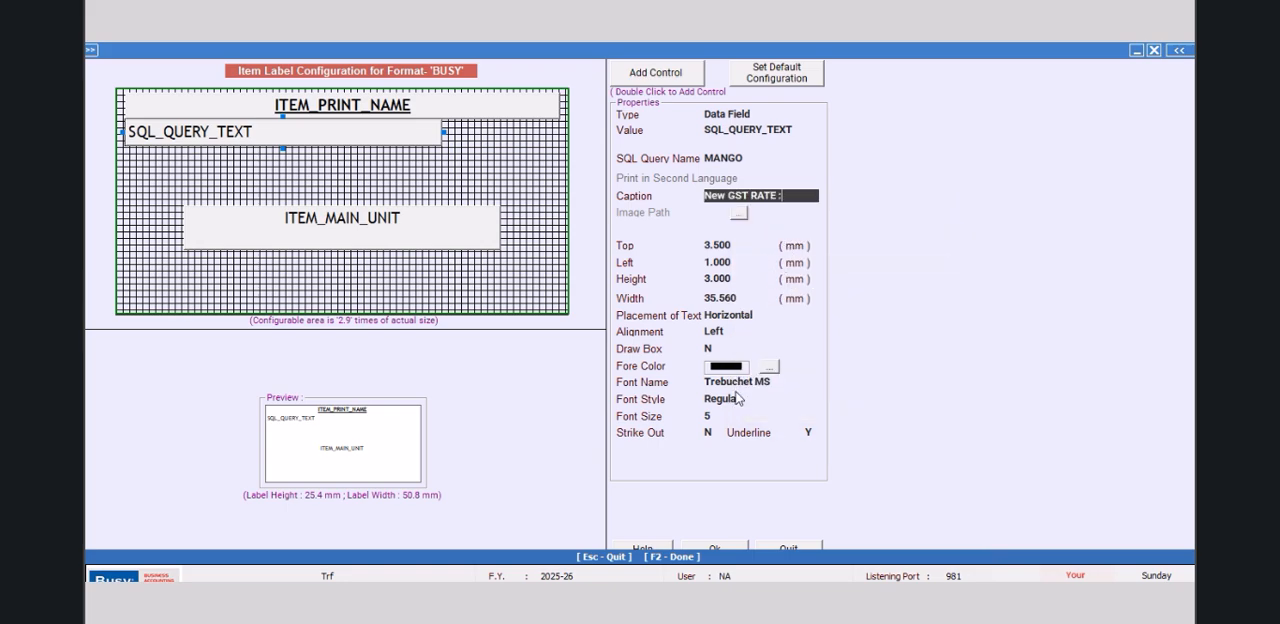
pyautogui.press('Return')
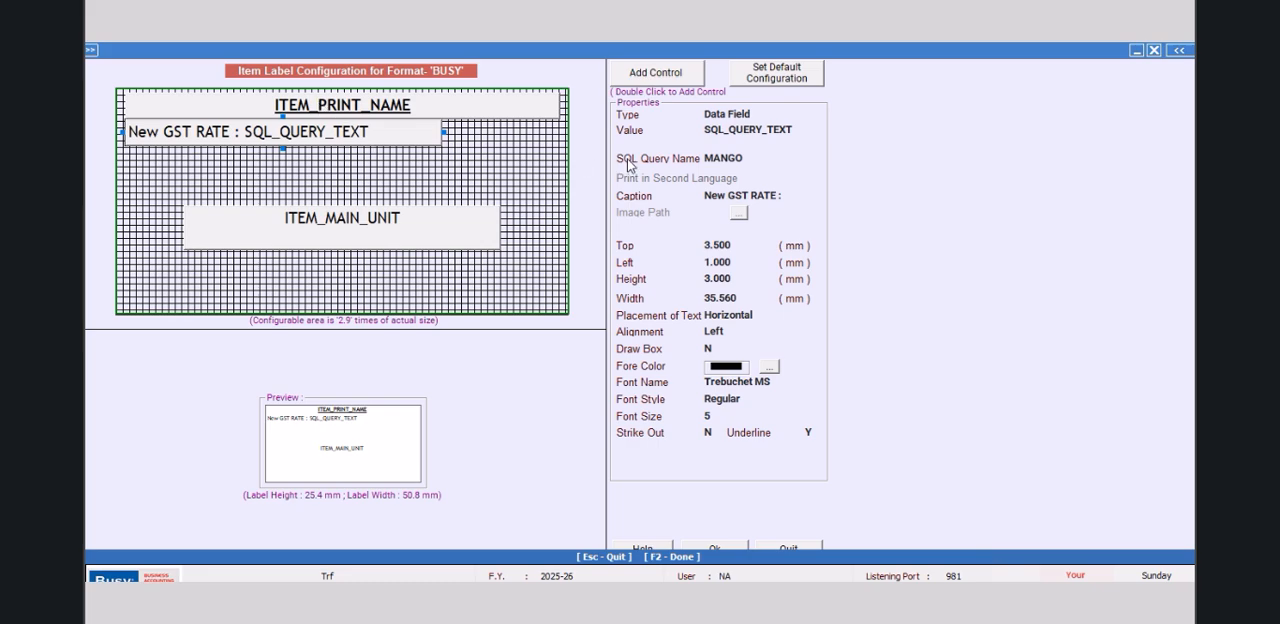
# Step: Set the SQL_QUERY_TEXT field's width to 15 mm
pyautogui.click(747, 298)
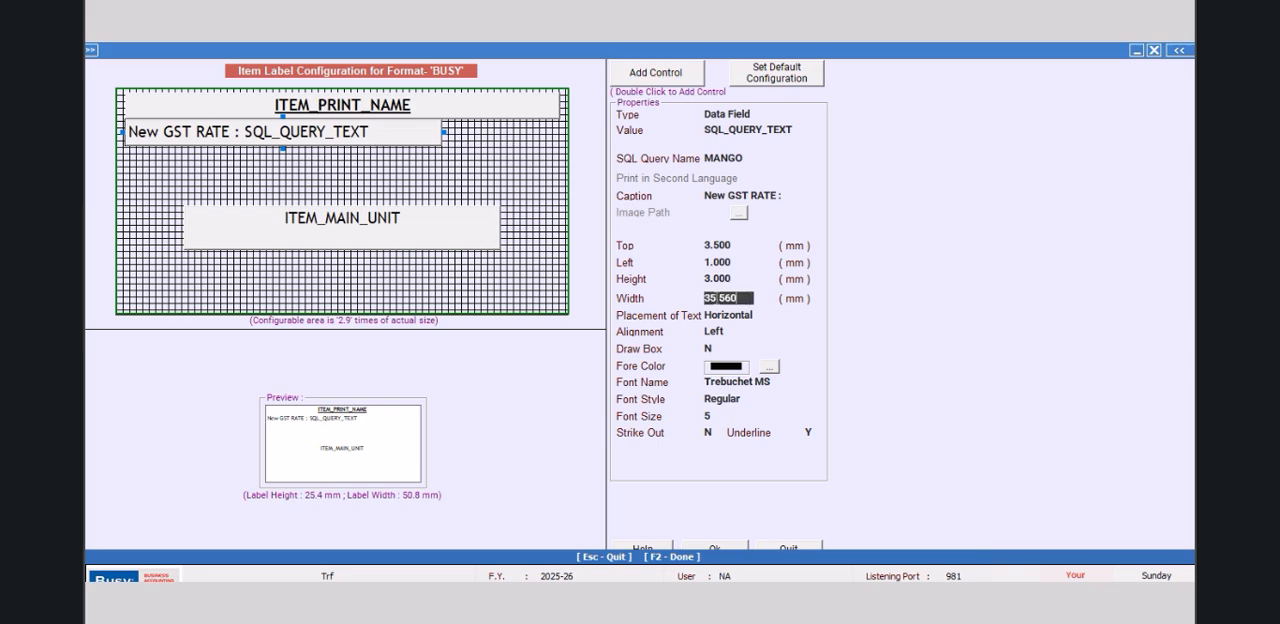
pyautogui.write('15')
pyautogui.press('Return')
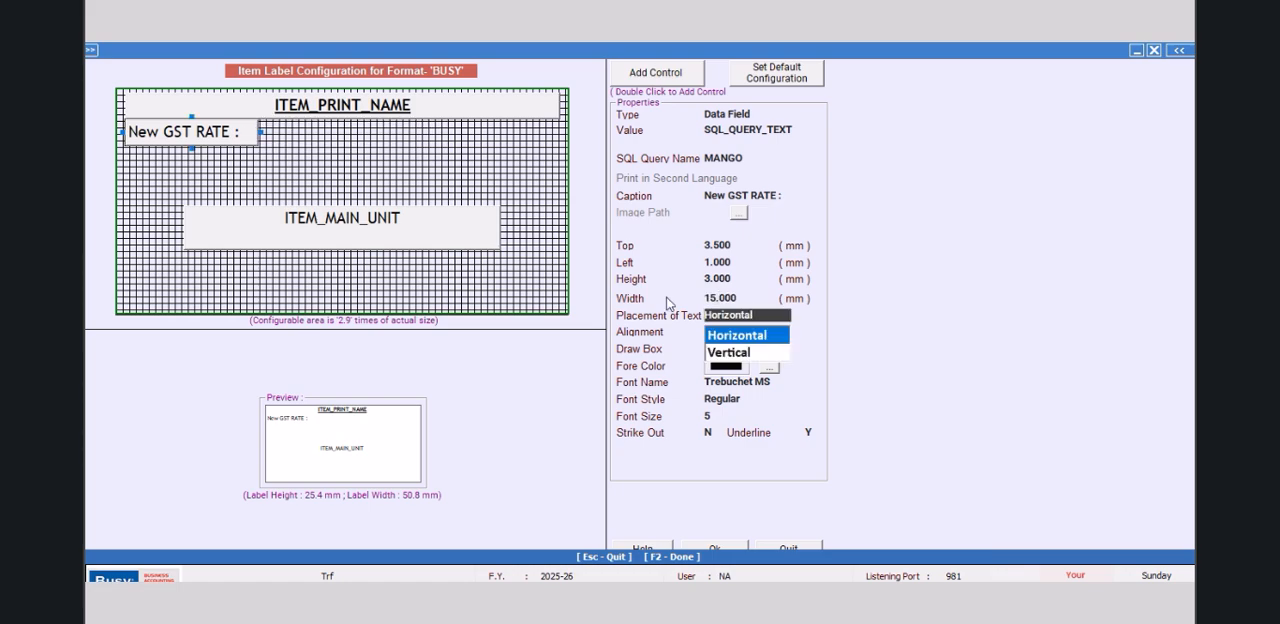
# Step: Set the SQL_QUERY_TEXT field's width to 20 mm, then save and leave the BUSY label configuration
pyautogui.click(750, 297)
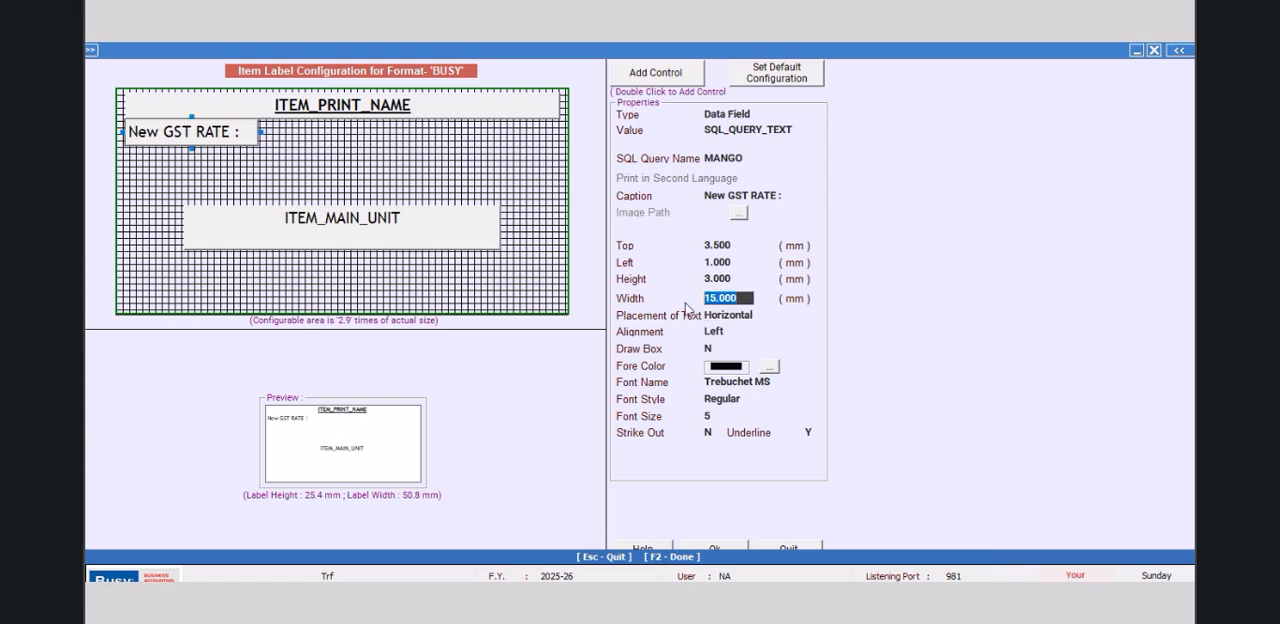
pyautogui.write('20')
pyautogui.press('Return')
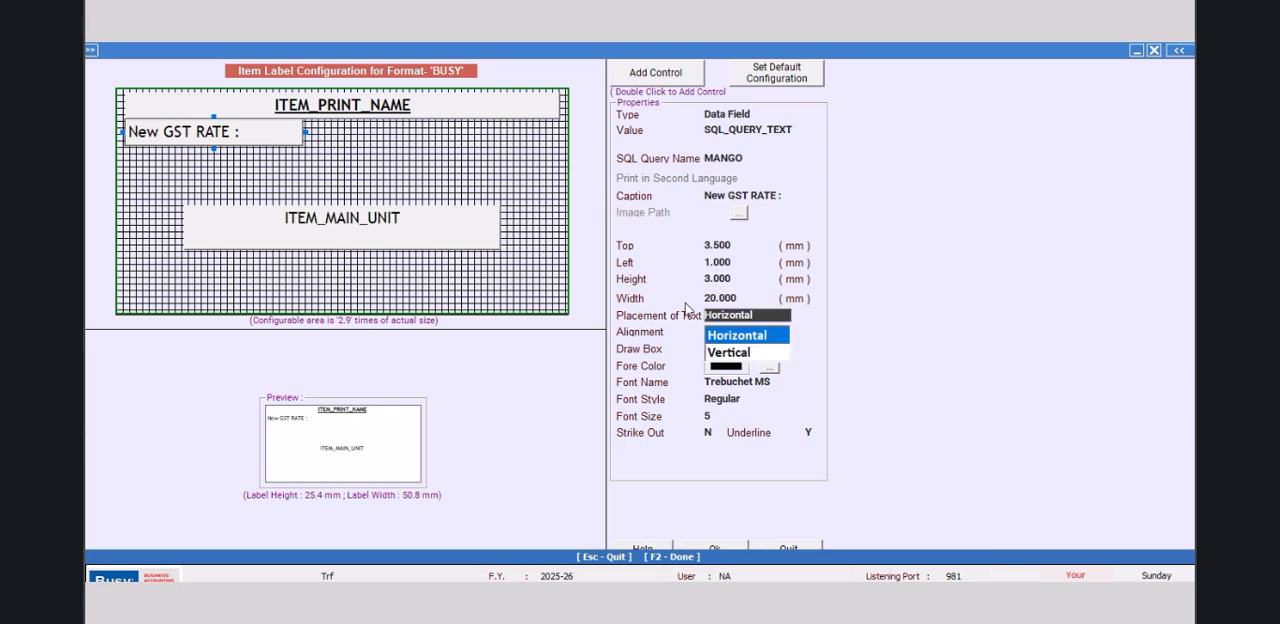
pyautogui.click(728, 550)
pyautogui.click(617, 385)
pyautogui.click(450, 248)
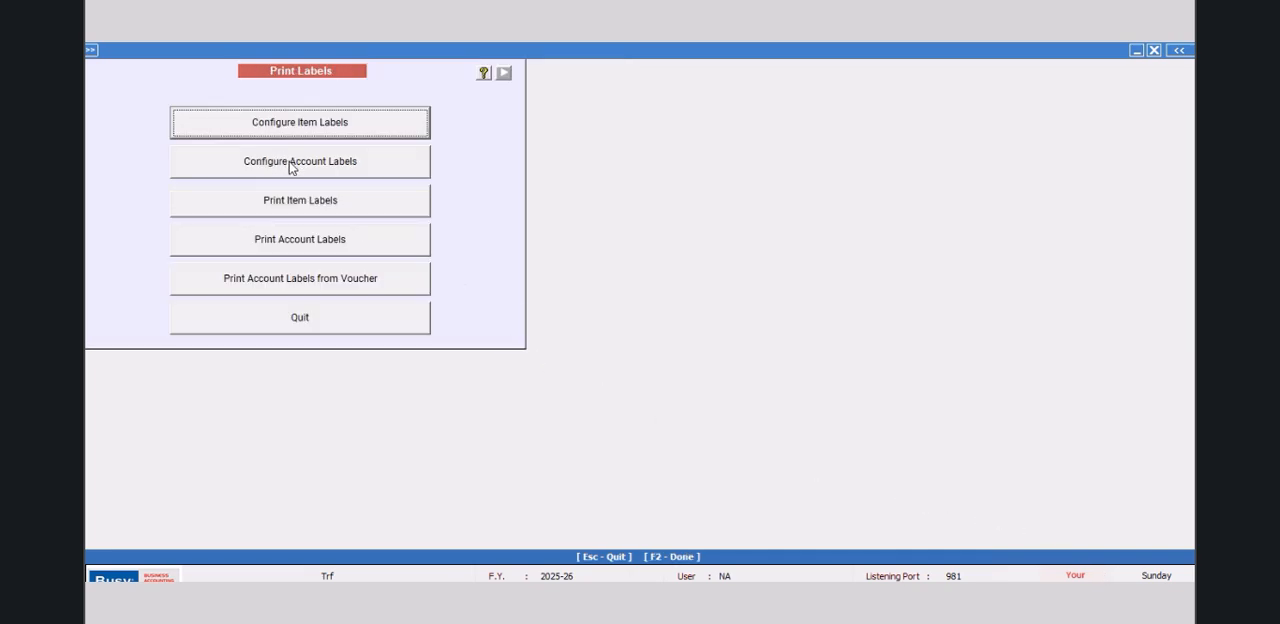
# Step: Preview the BUSY-format label for the single item TRF 1123 at 150% zoom, then close label printing
pyautogui.click(318, 210)
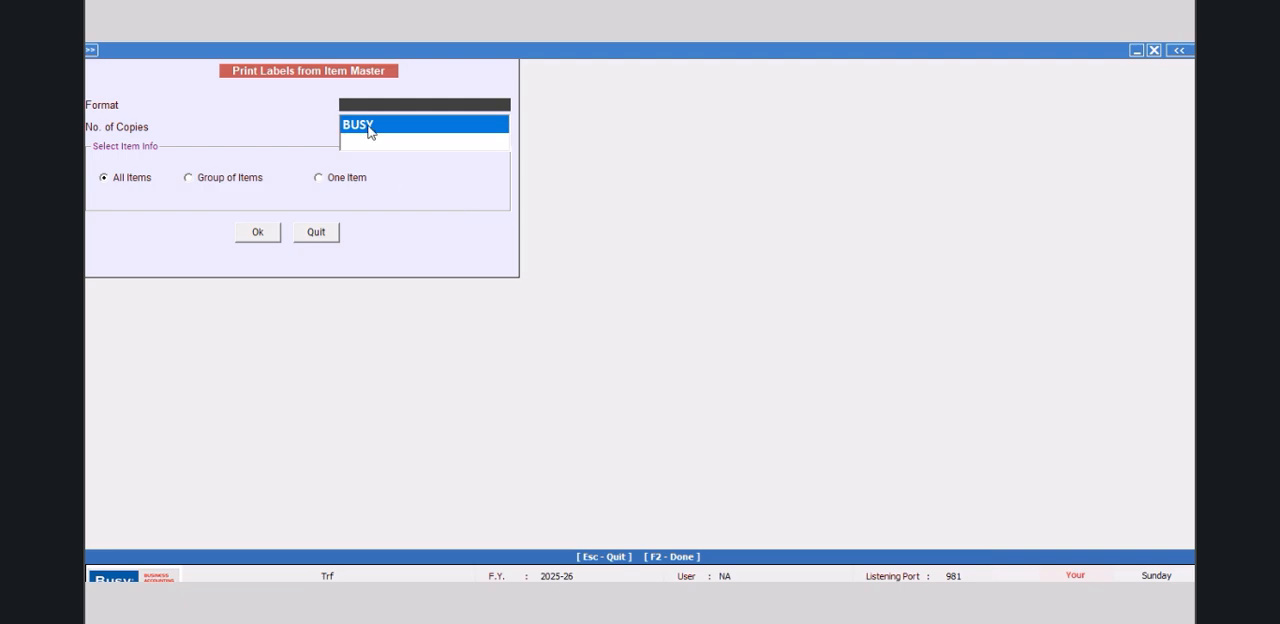
pyautogui.click(318, 177)
pyautogui.click(274, 236)
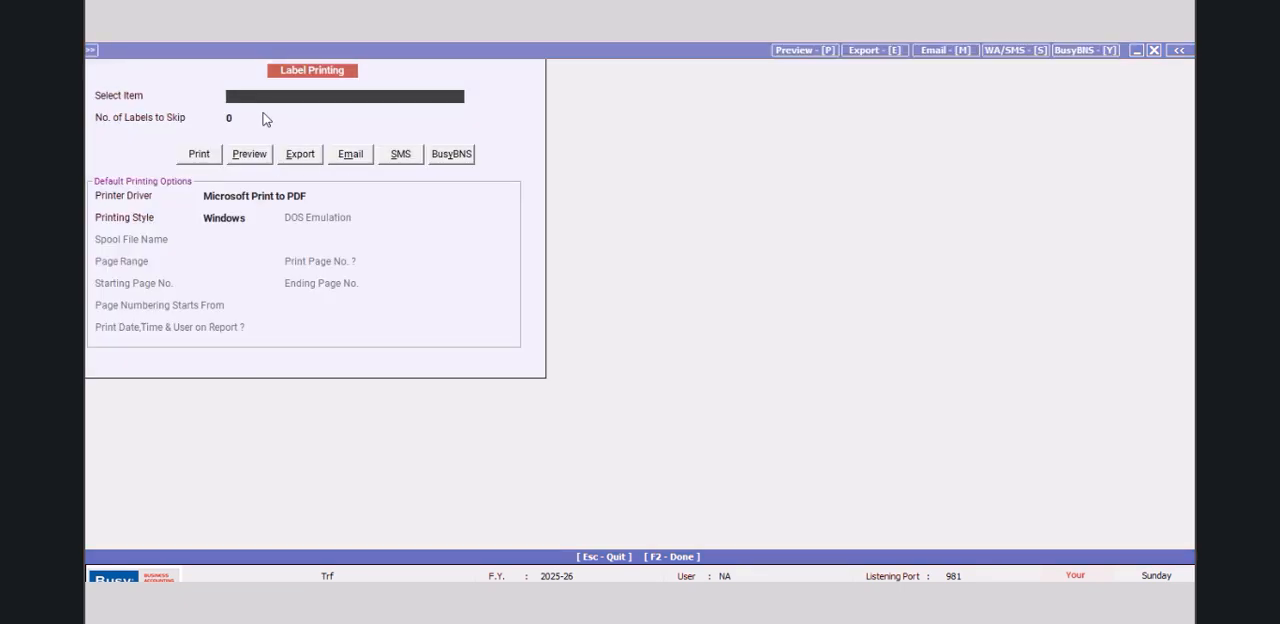
pyautogui.write('TR')
pyautogui.click(265, 115)
pyautogui.press('Return')
pyautogui.click(252, 153)
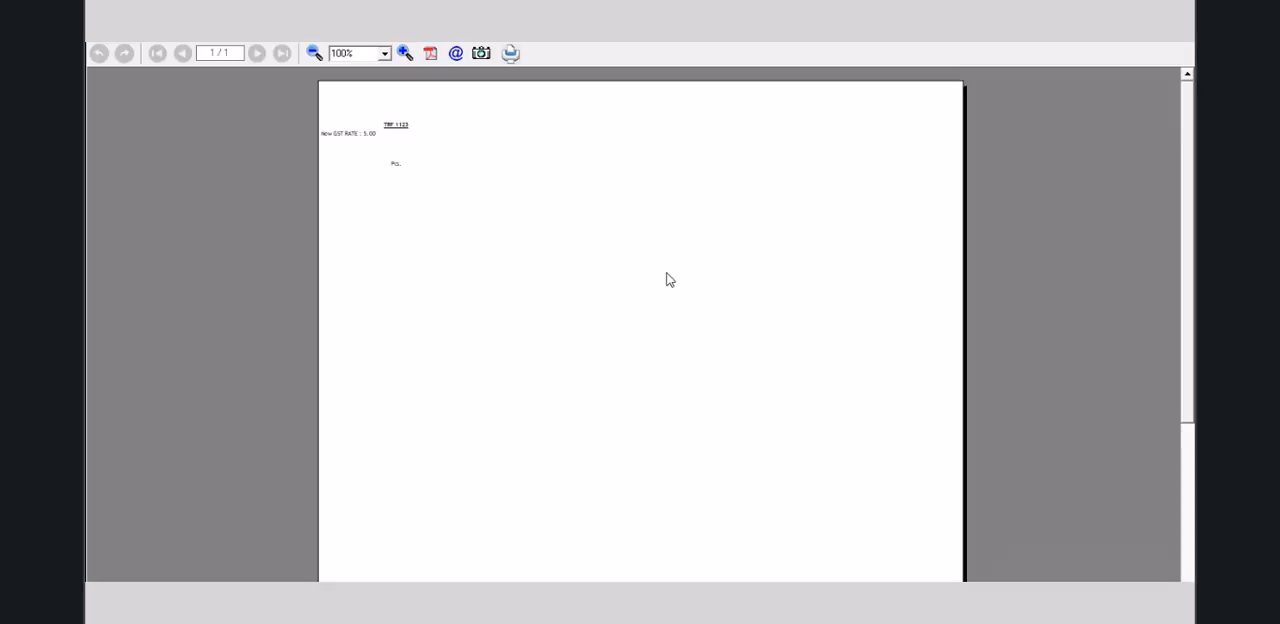
pyautogui.click(404, 53)
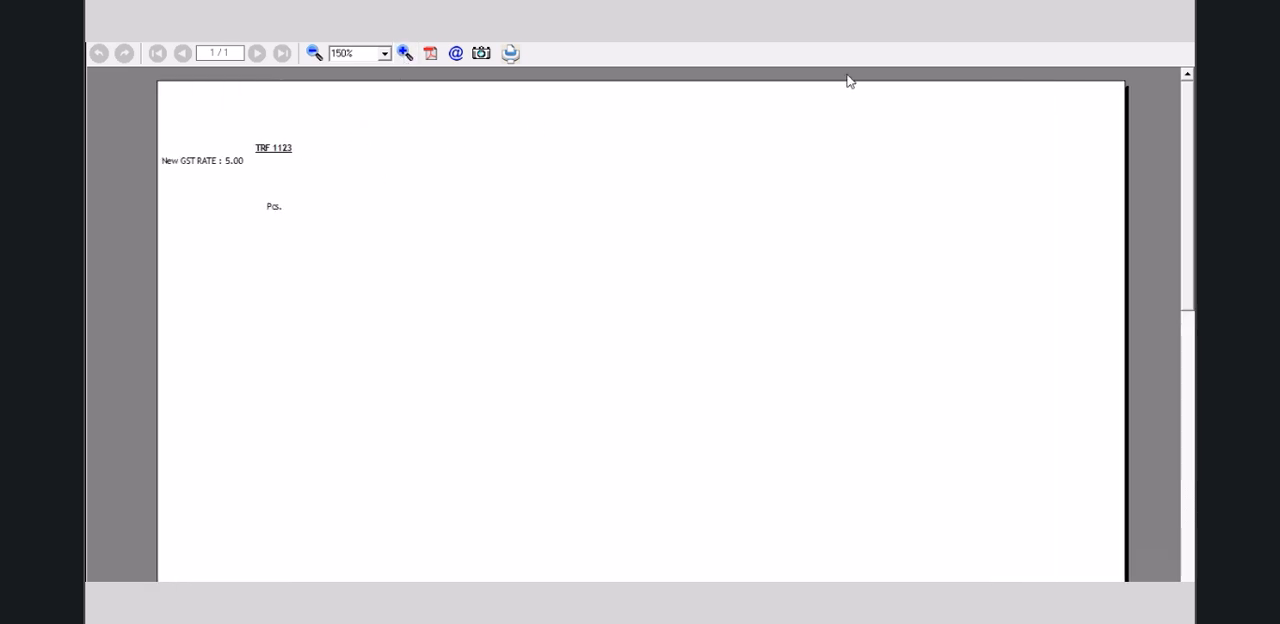
pyautogui.press('Escape')
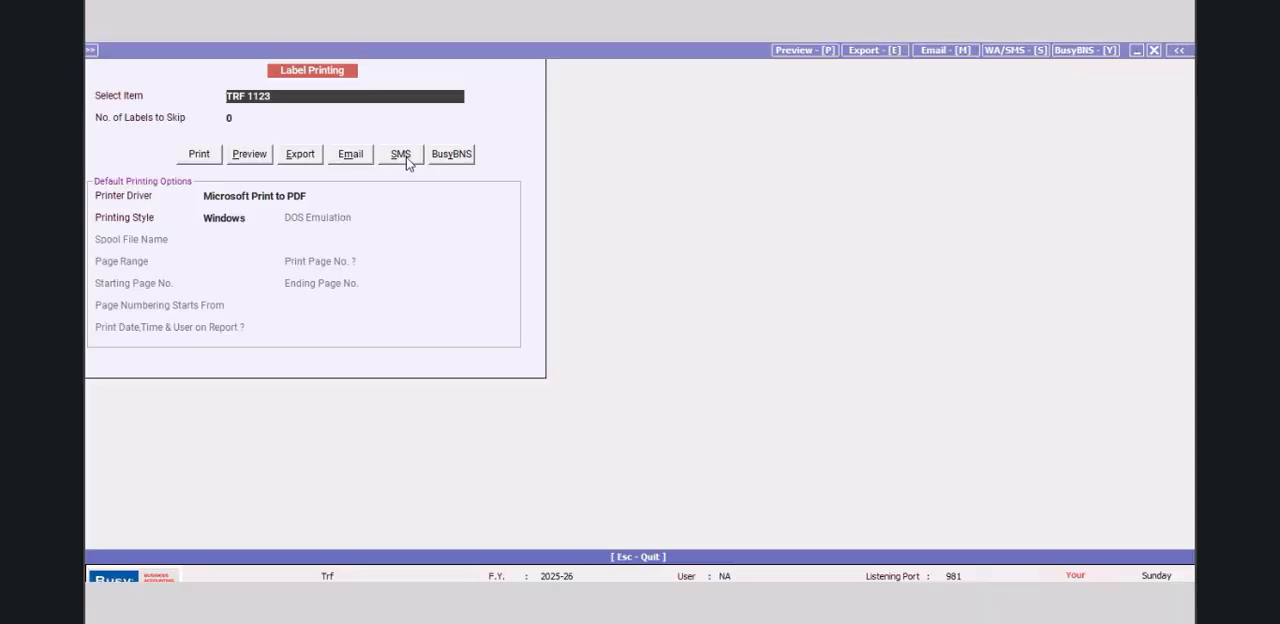
pyautogui.click(1154, 50)
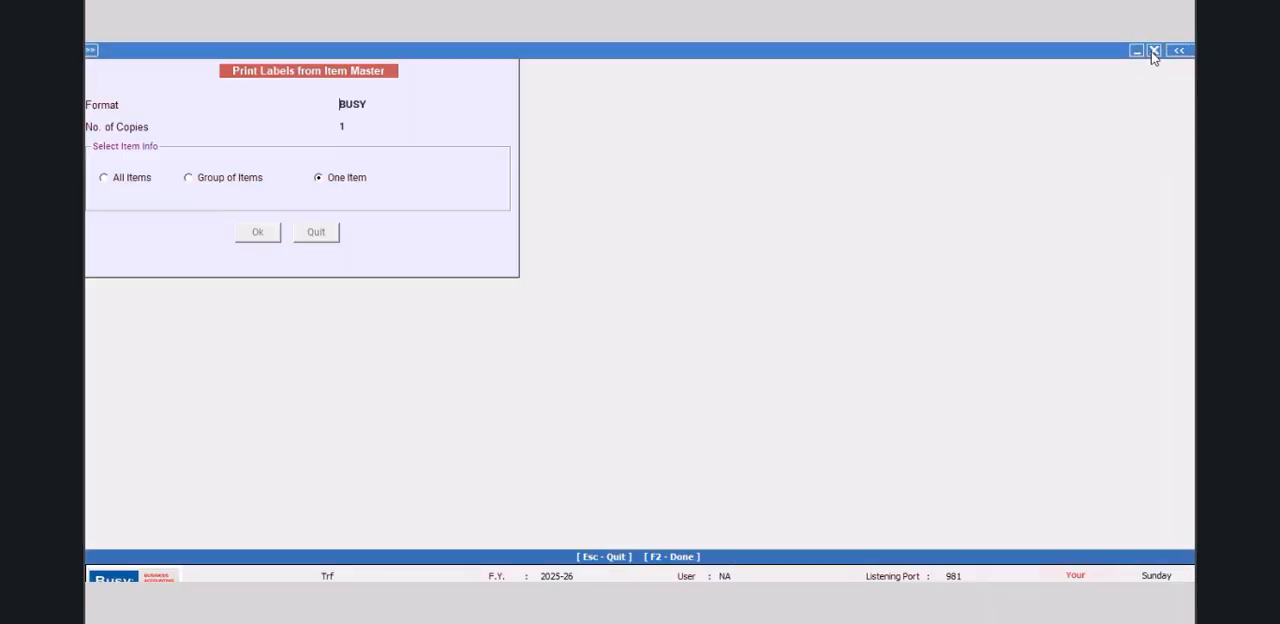
pyautogui.click(332, 236)
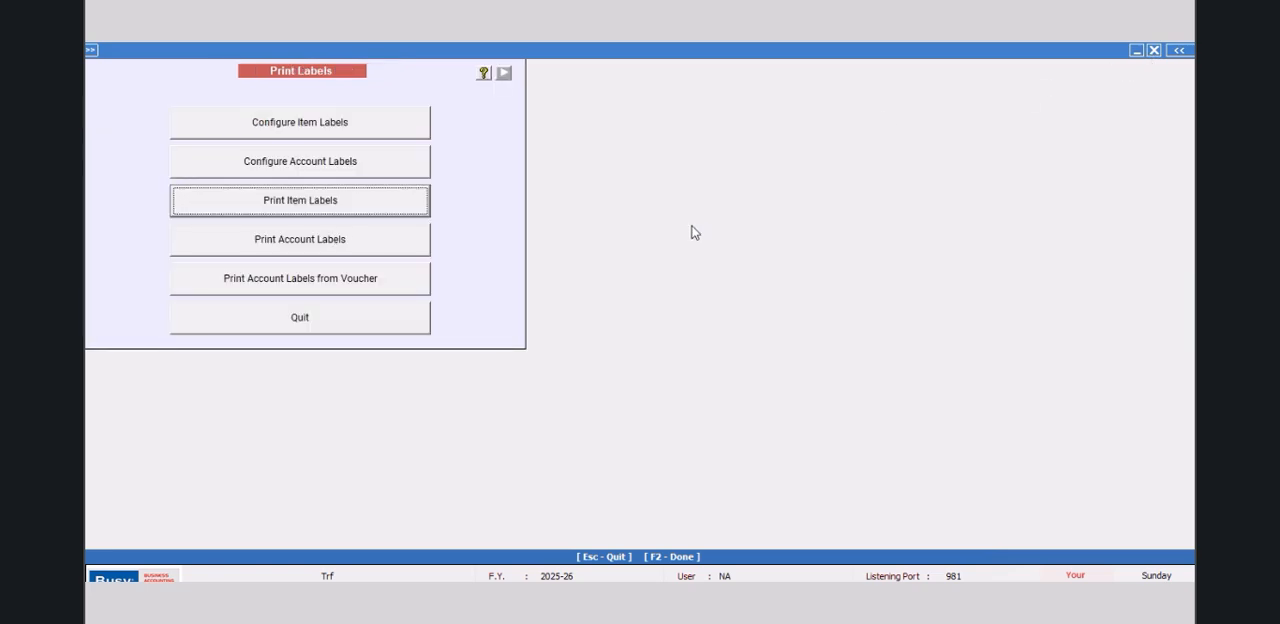
# Step: Reopen the BUSY item label layout to check its fields, then leave it
pyautogui.click(325, 124)
pyautogui.click(549, 166)
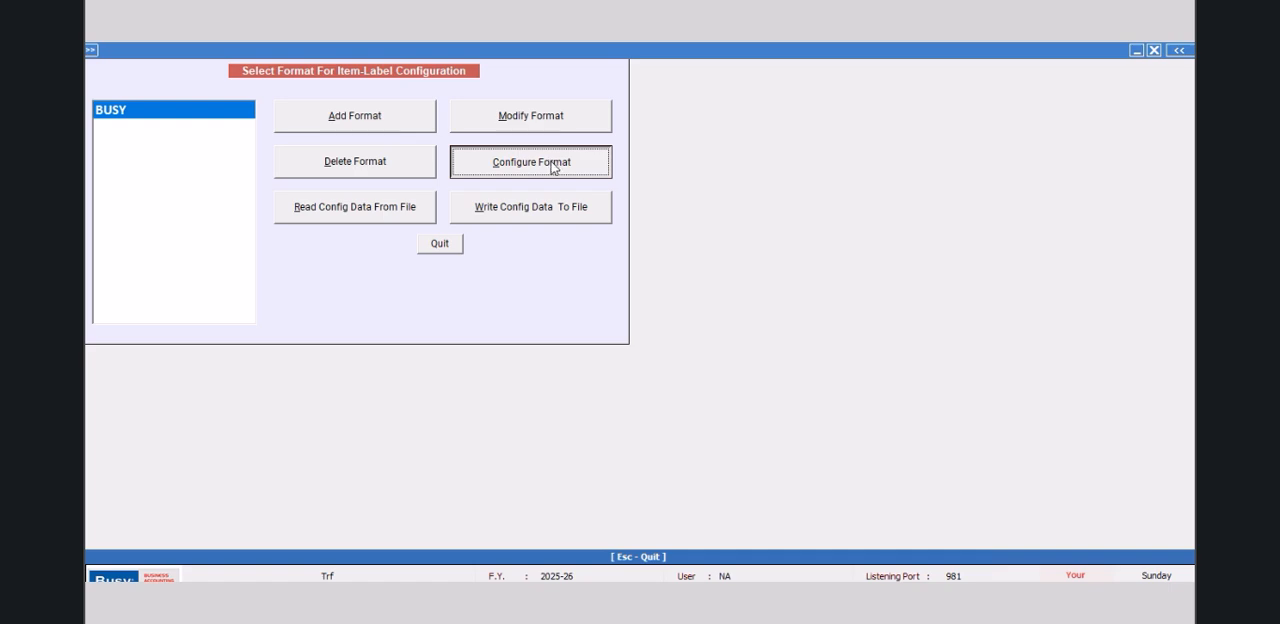
pyautogui.click(551, 167)
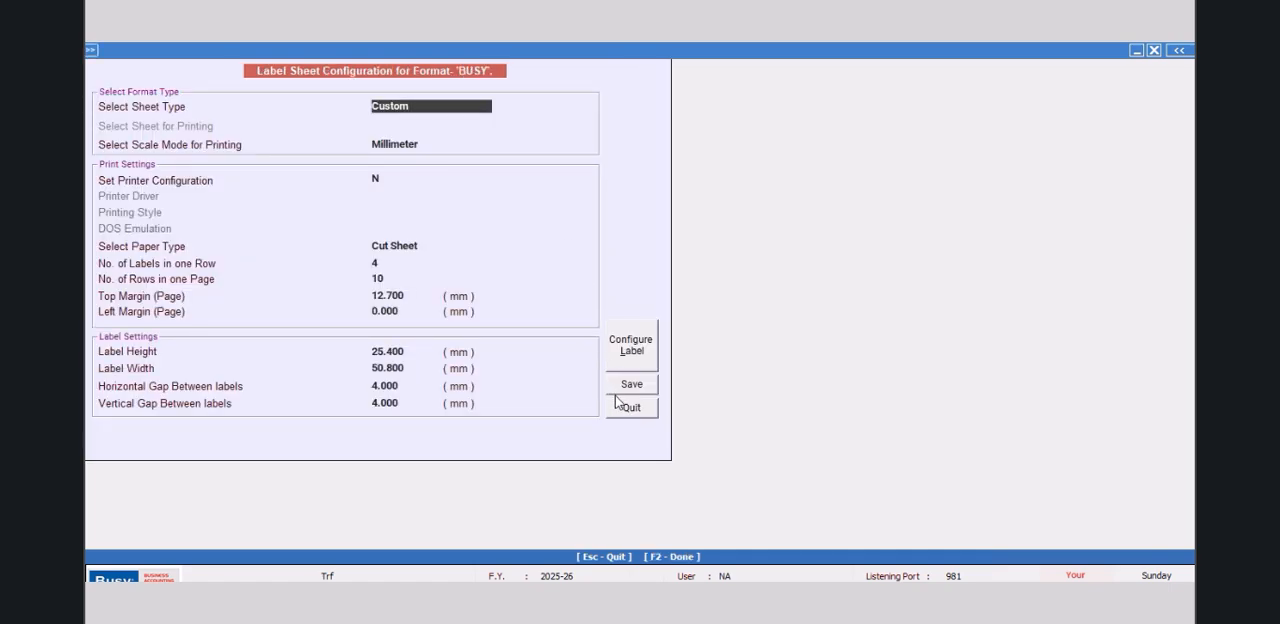
pyautogui.click(623, 357)
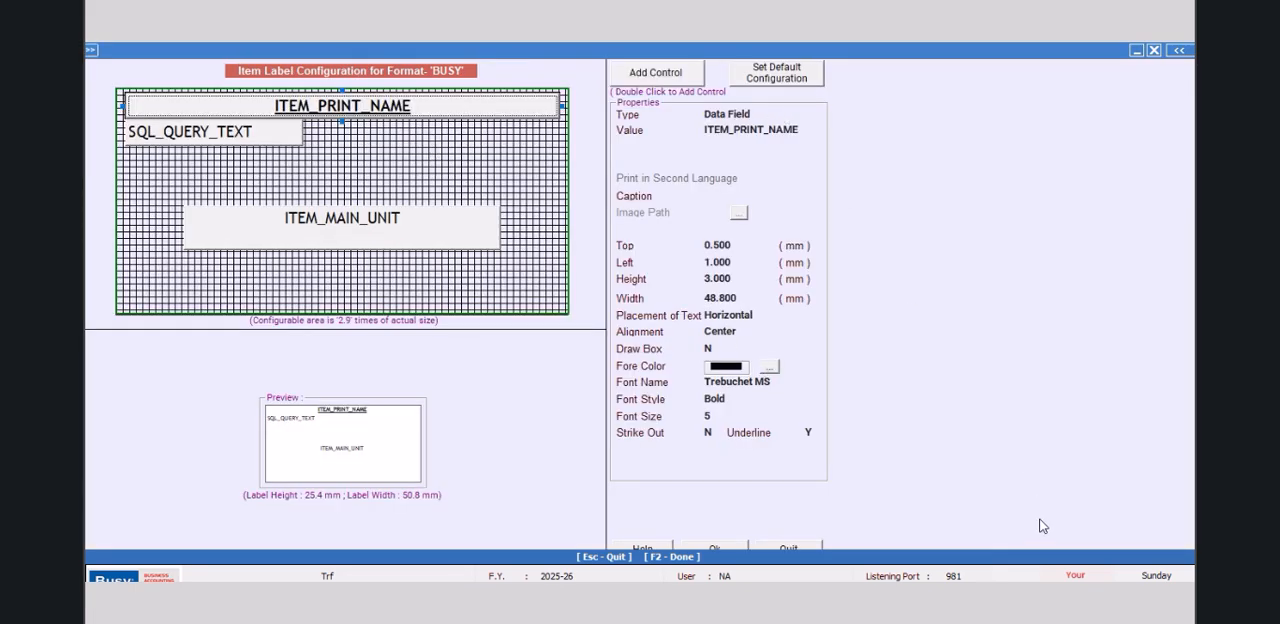
pyautogui.press('Escape')
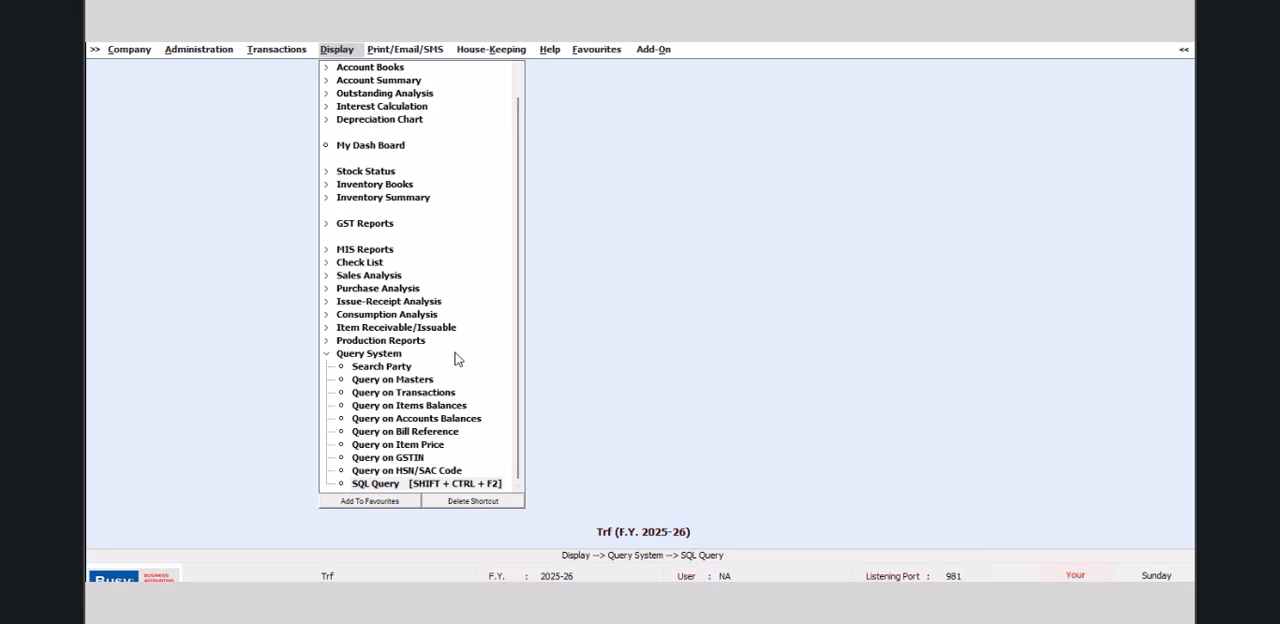
# Step: Change the MANGO SQL query's type from Item Master to Barcode (Item) and save the query
pyautogui.click(486, 484)
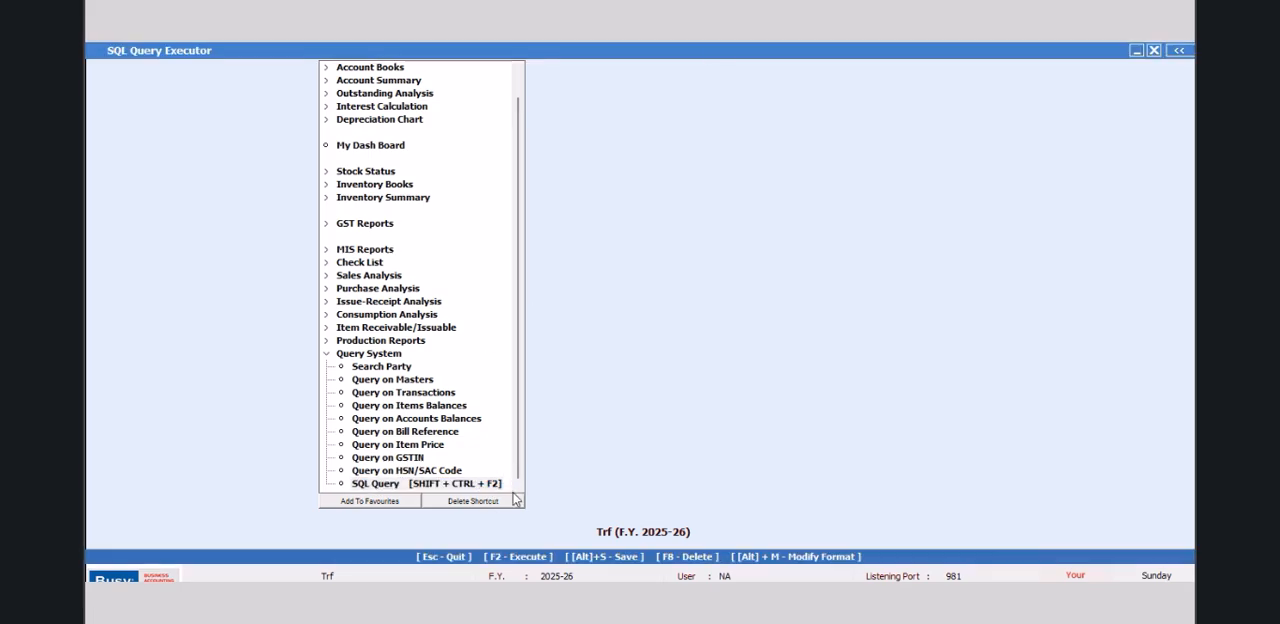
pyautogui.click(279, 124)
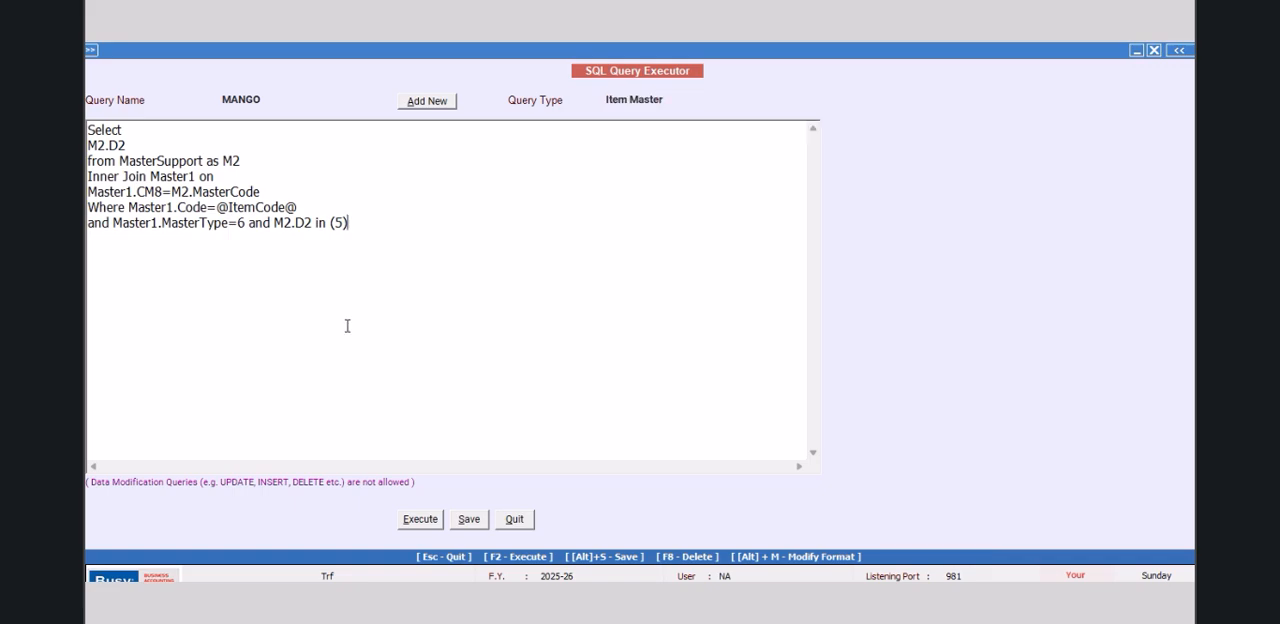
pyautogui.click(674, 99)
pyautogui.moveTo(814, 139); pyautogui.dragTo(812, 189)
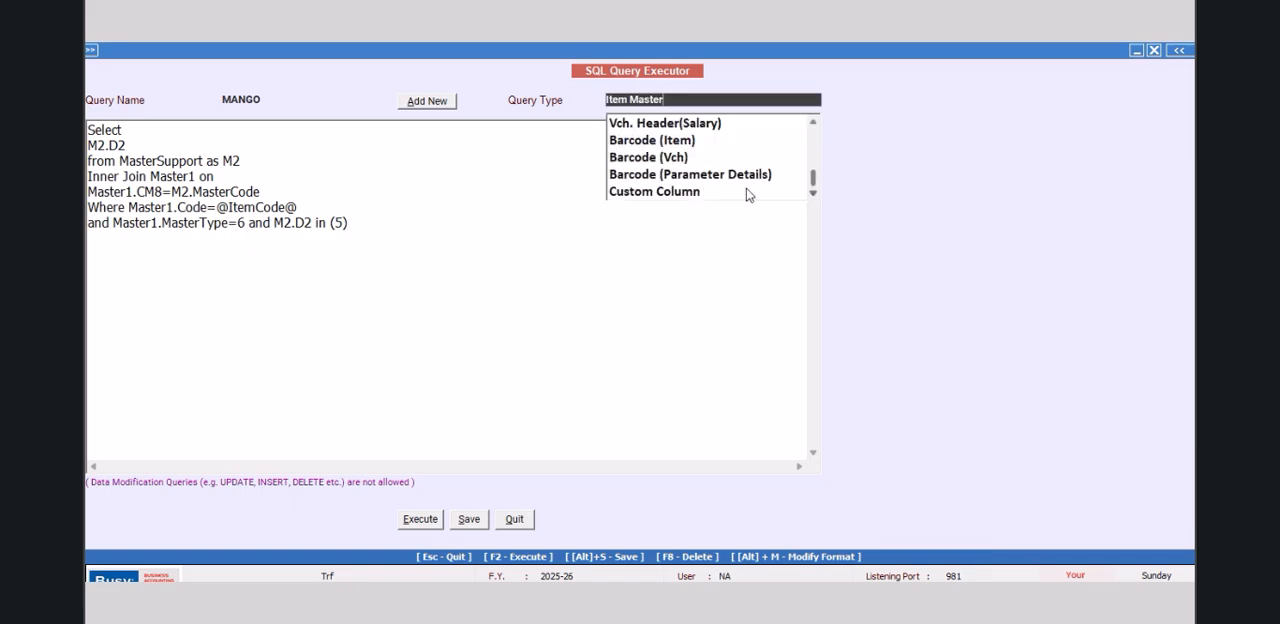
pyautogui.click(670, 141)
pyautogui.click(472, 520)
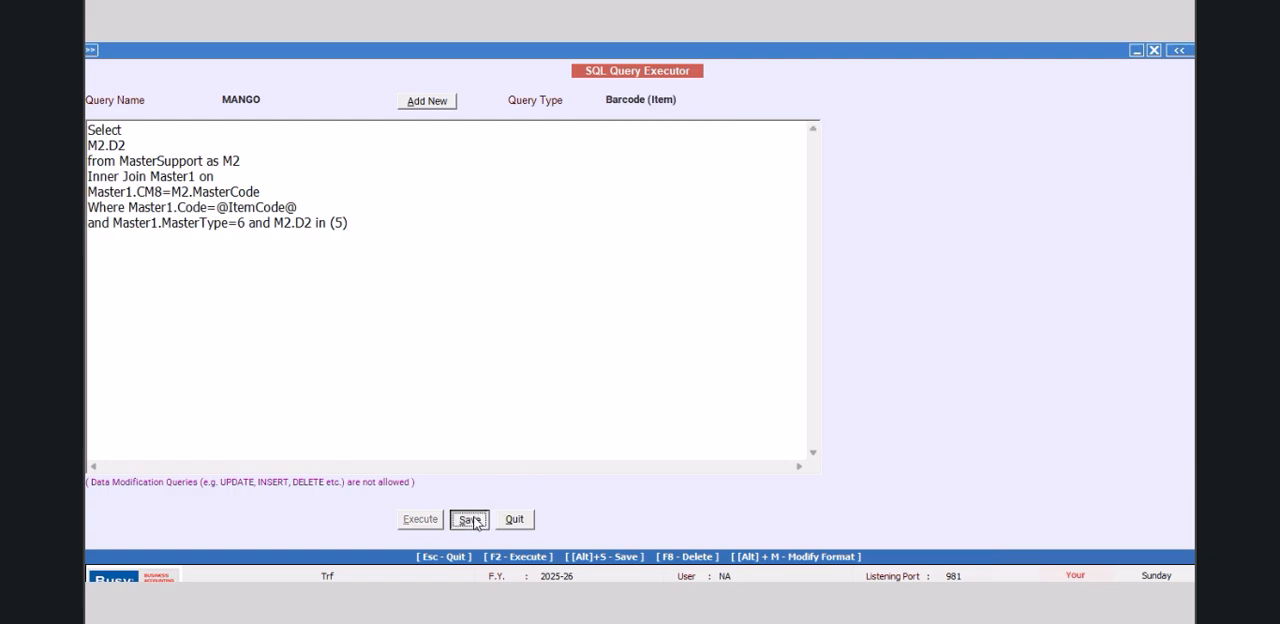
# Step: Close the SQL query and add an item bar-code format named NEW DESIGN
pyautogui.click(736, 358)
pyautogui.click(524, 520)
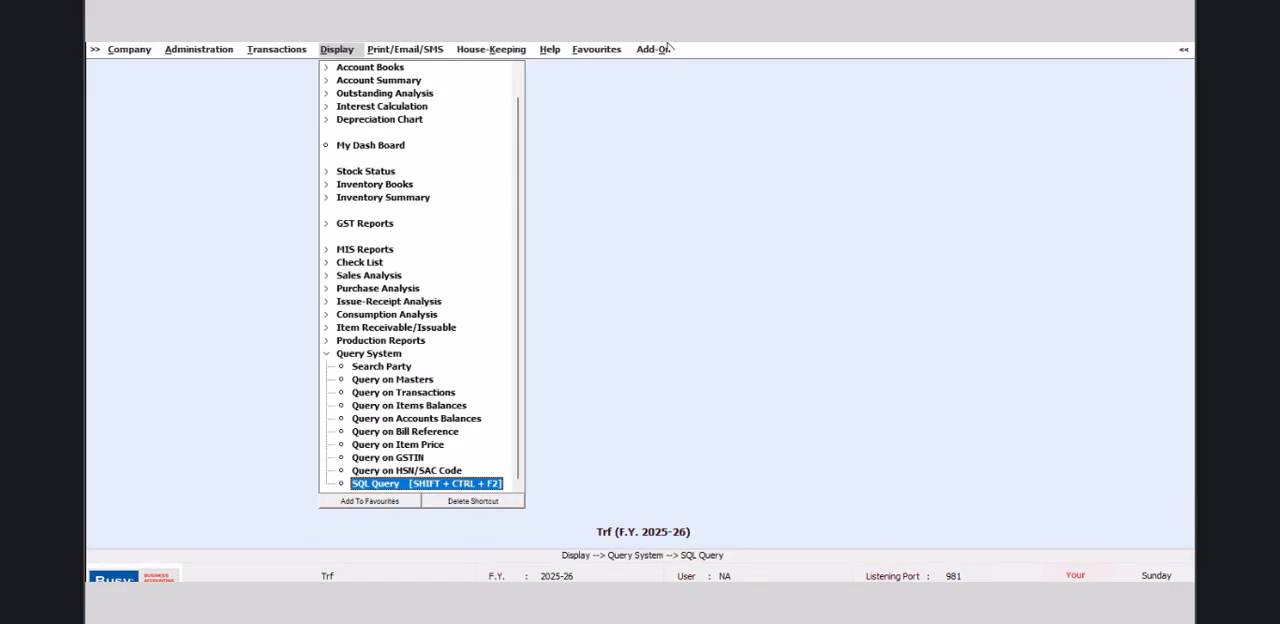
pyautogui.click(668, 50)
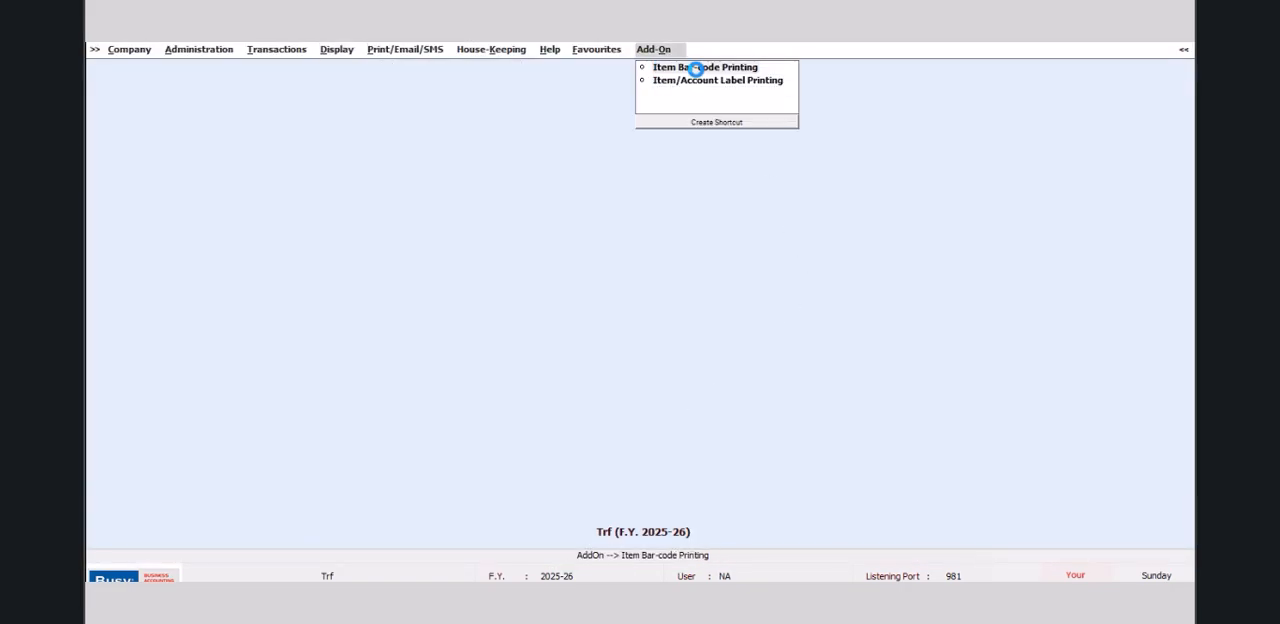
pyautogui.click(694, 66)
pyautogui.click(368, 125)
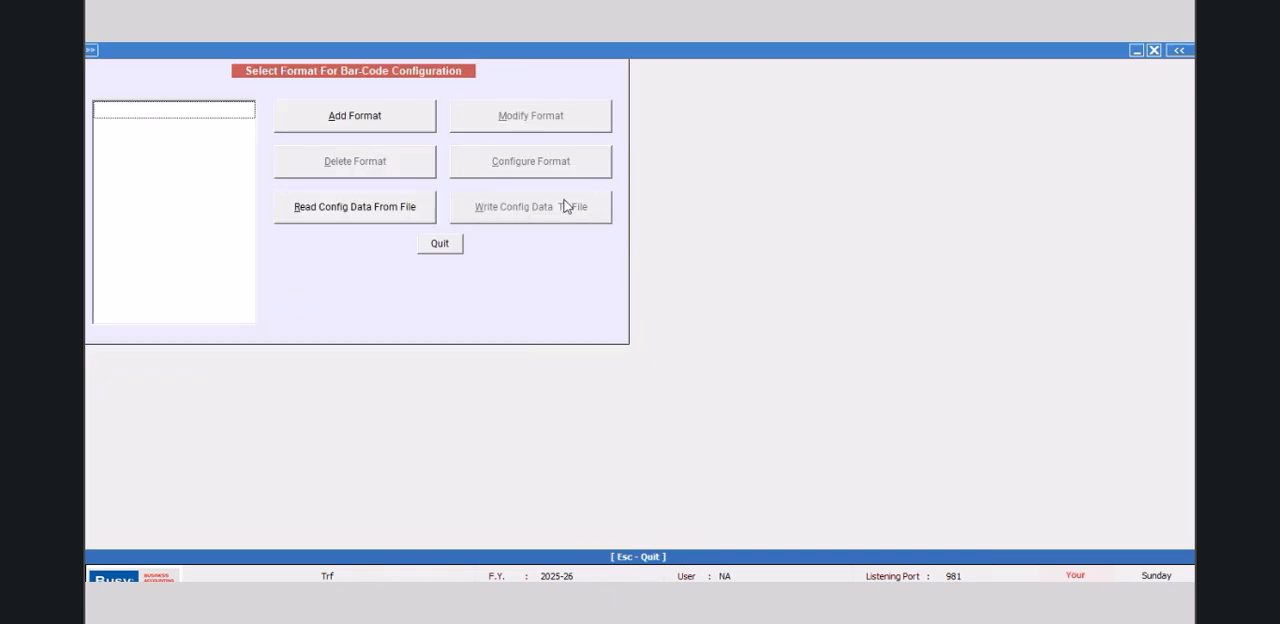
pyautogui.click(364, 128)
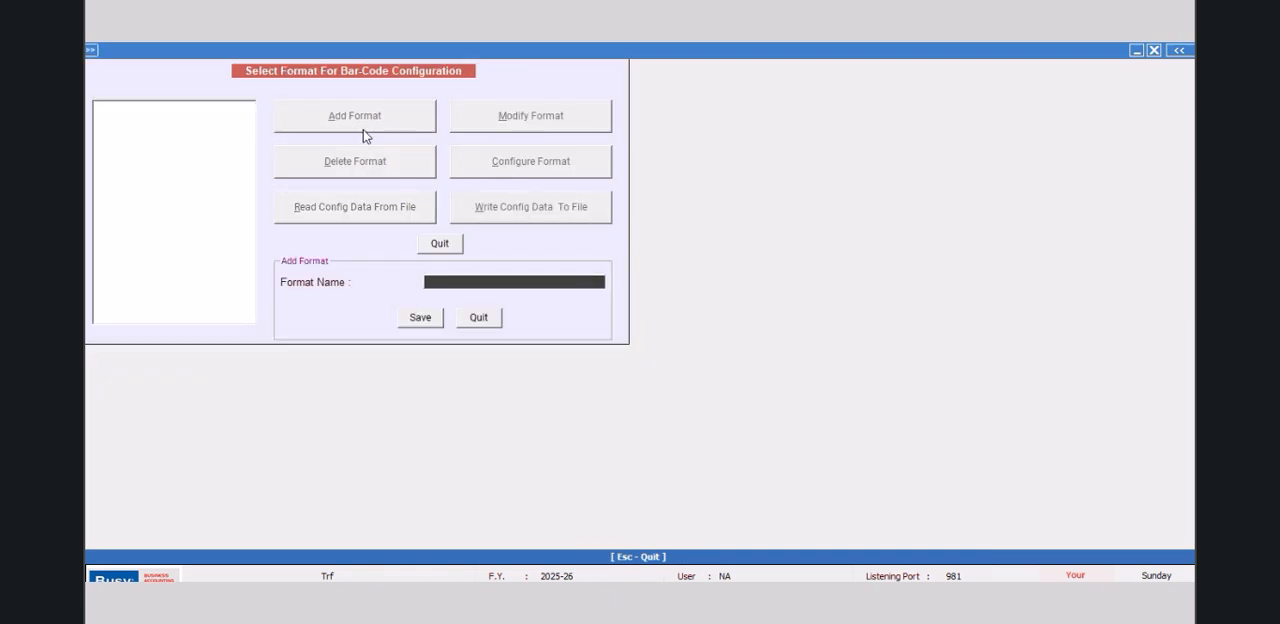
pyautogui.write('NEW DESIGN')
pyautogui.click(422, 317)
# Step: Set the horizontal and vertical gaps between labels to 4 mm in the NEW DESIGN sheet configuration
pyautogui.click(487, 160)
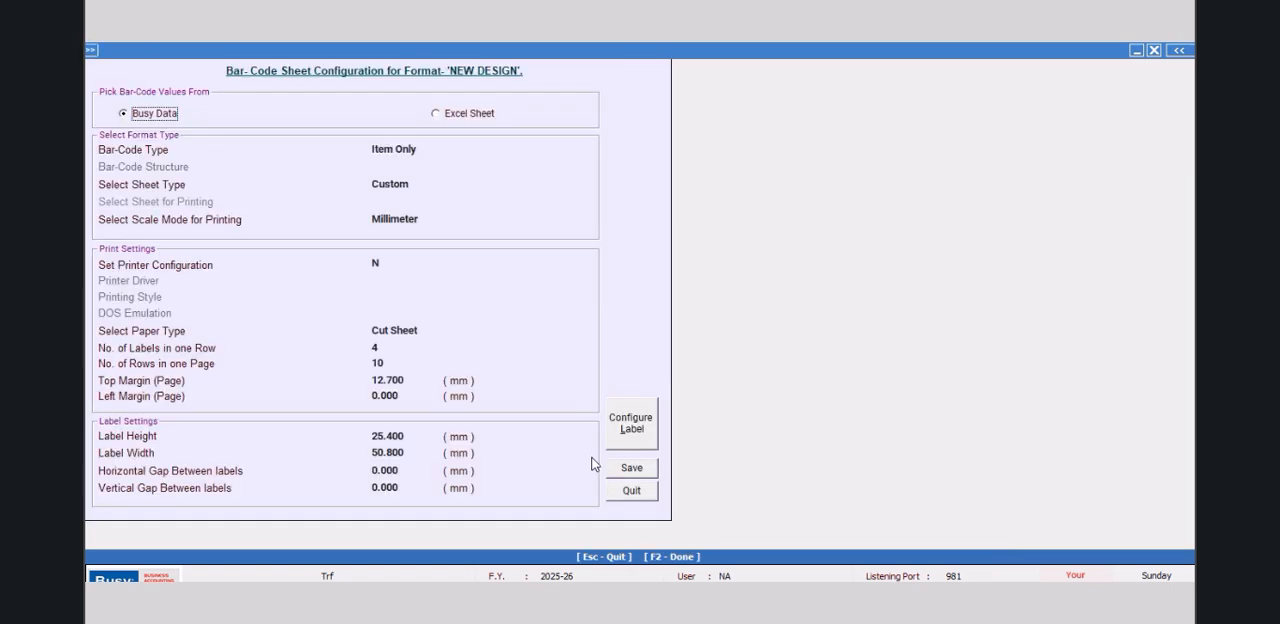
pyautogui.click(408, 470)
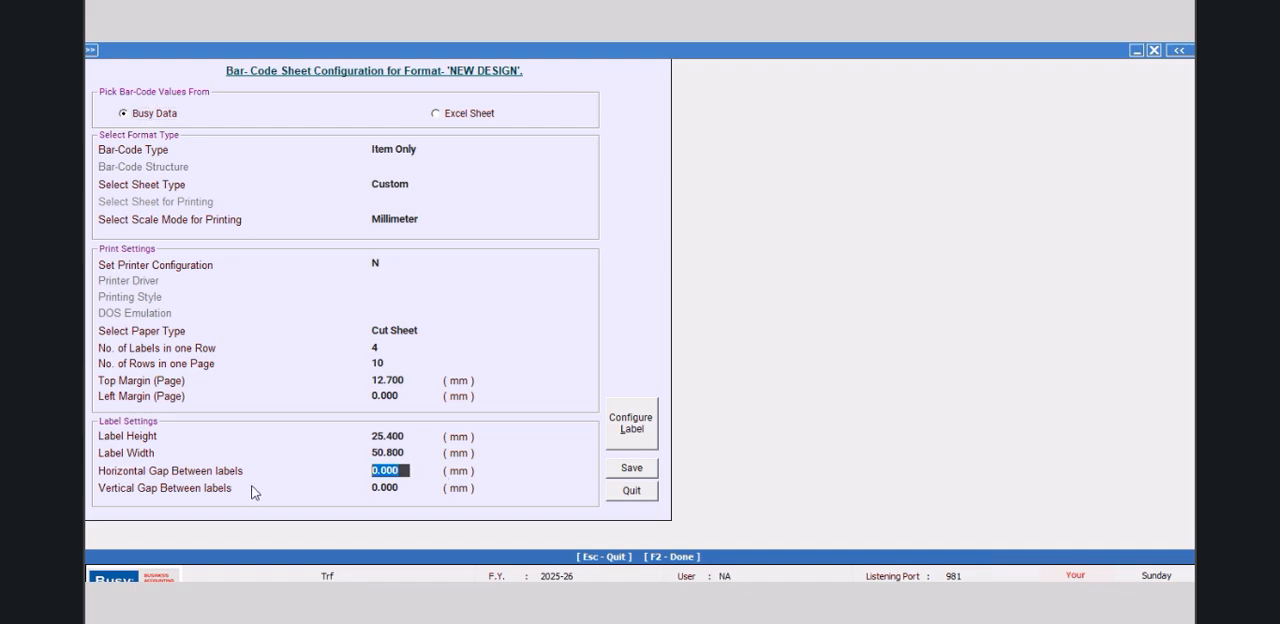
pyautogui.write('4')
pyautogui.press('Return')
pyautogui.write('4')
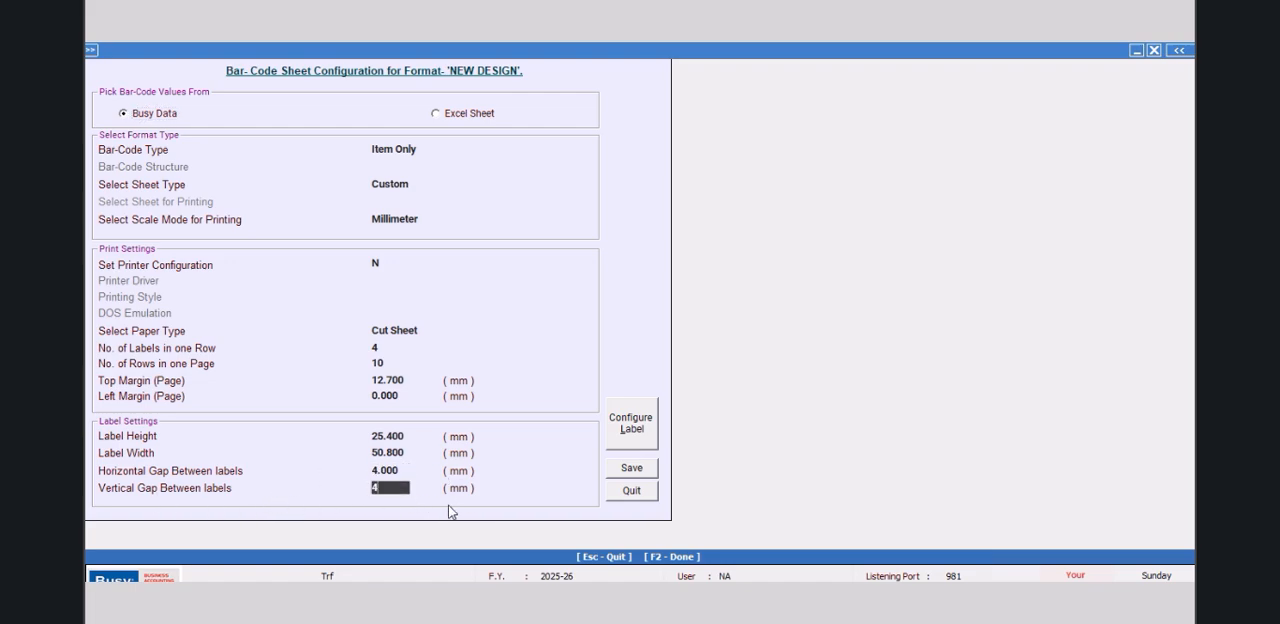
# Step: Delete the ITEM_NAME bar-code and the MRP field from the NEW DESIGN label layout
pyautogui.click(631, 424)
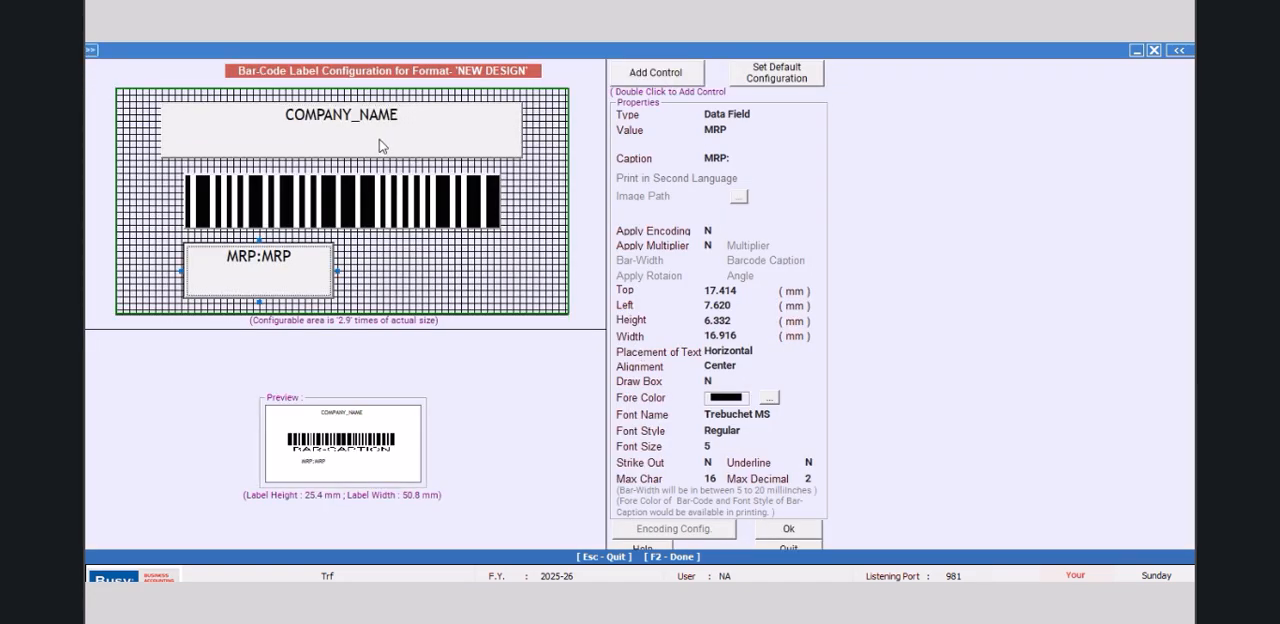
pyautogui.click(285, 220)
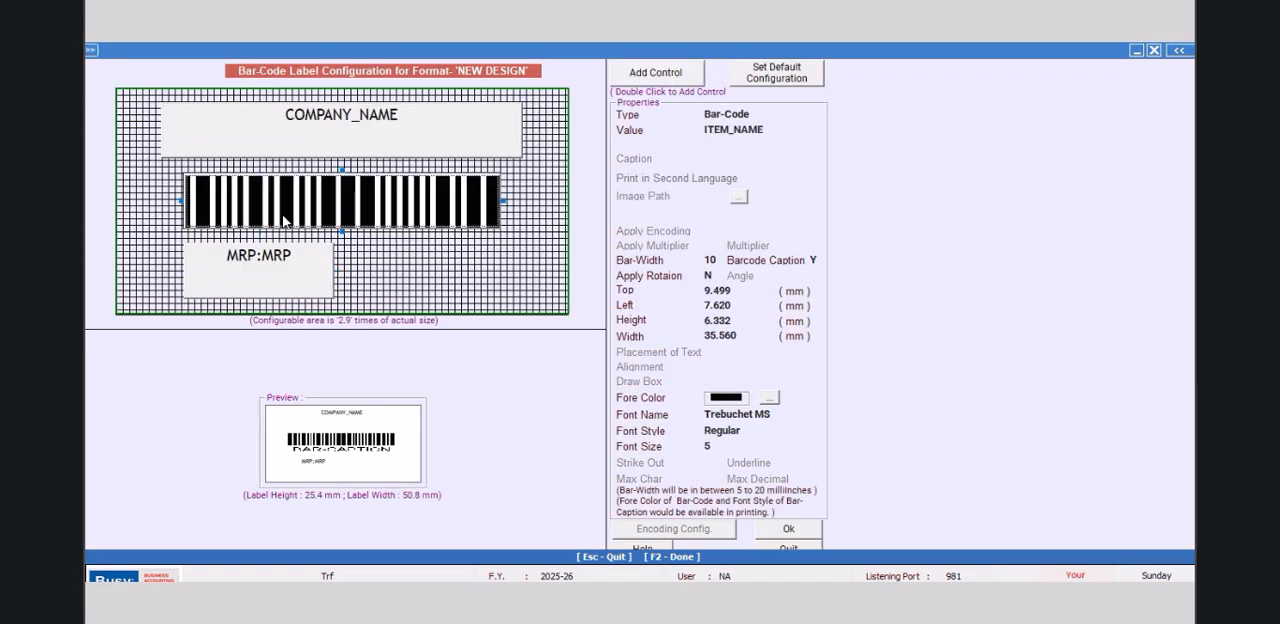
pyautogui.press('Delete')
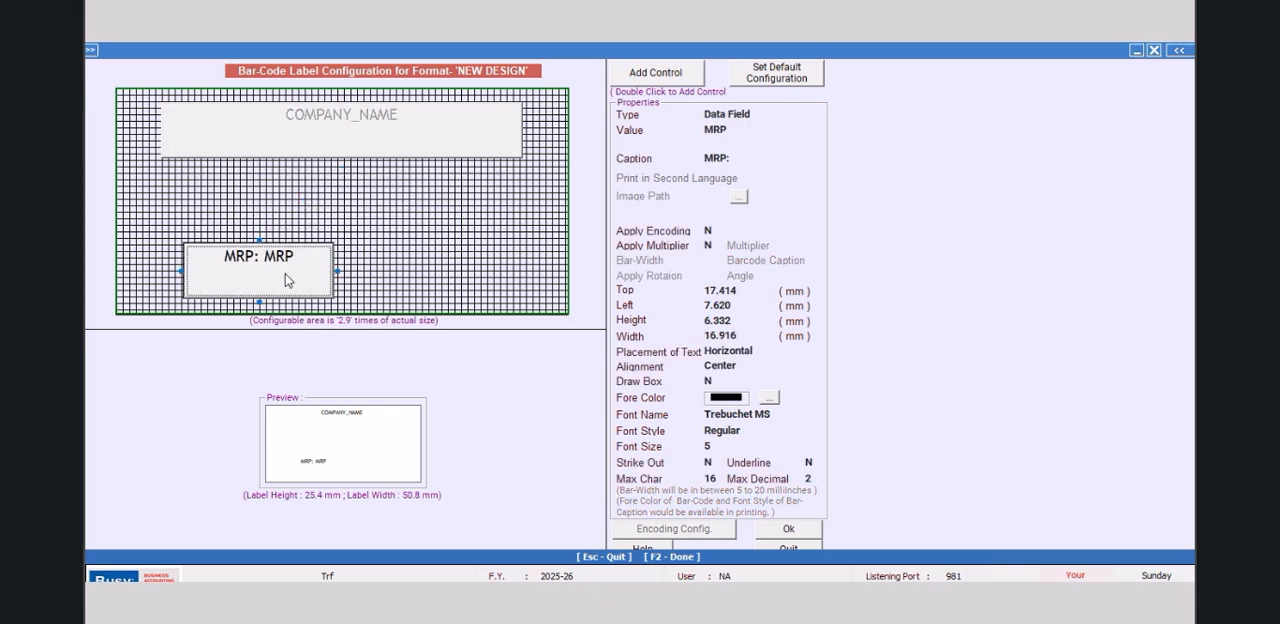
pyautogui.press('Delete')
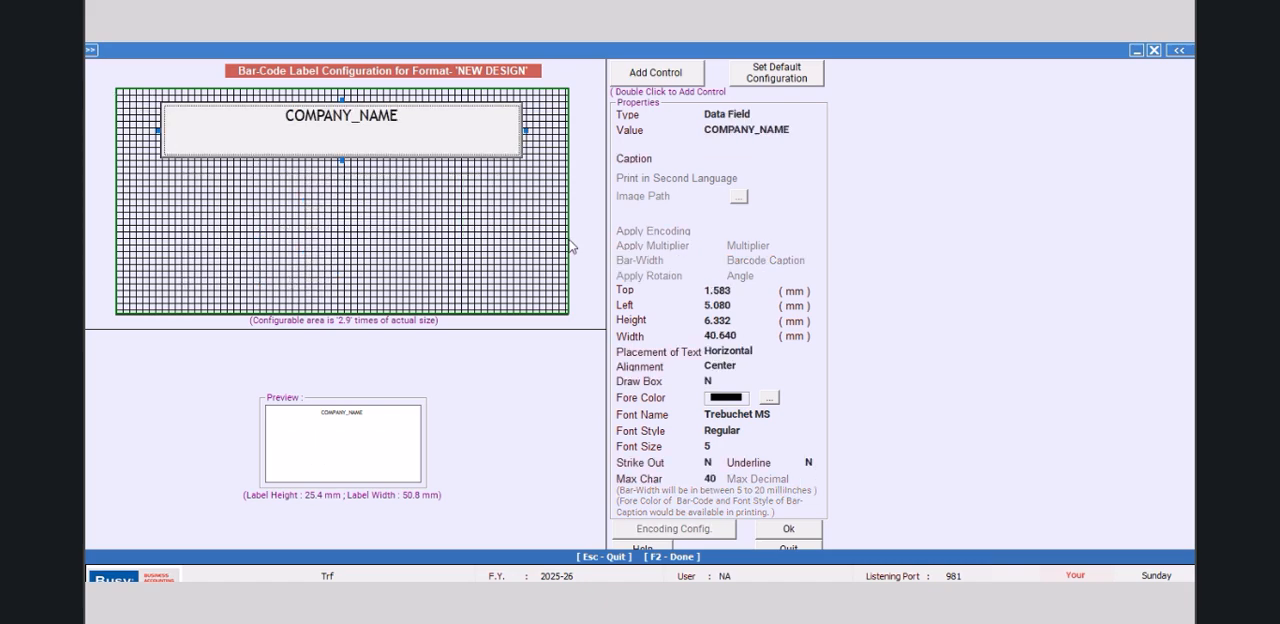
# Step: Set the COMPANY_NAME field's height to 3 mm and its left offset to 1 mm
pyautogui.click(740, 308)
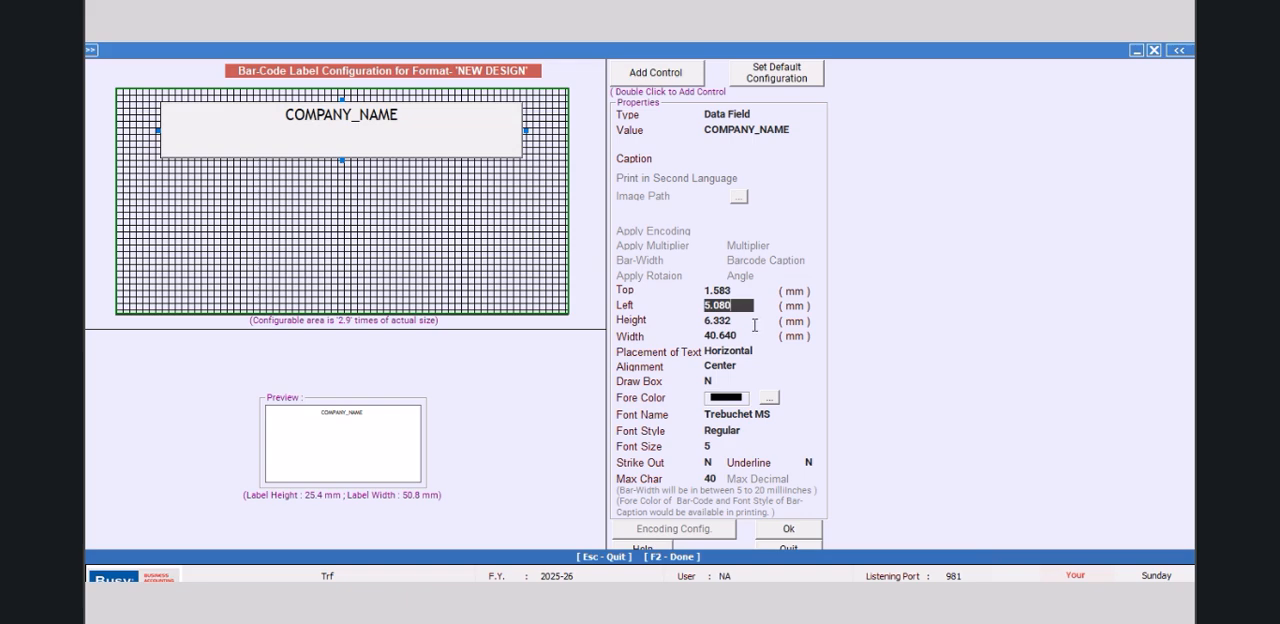
pyautogui.press('Return')
pyautogui.write('3')
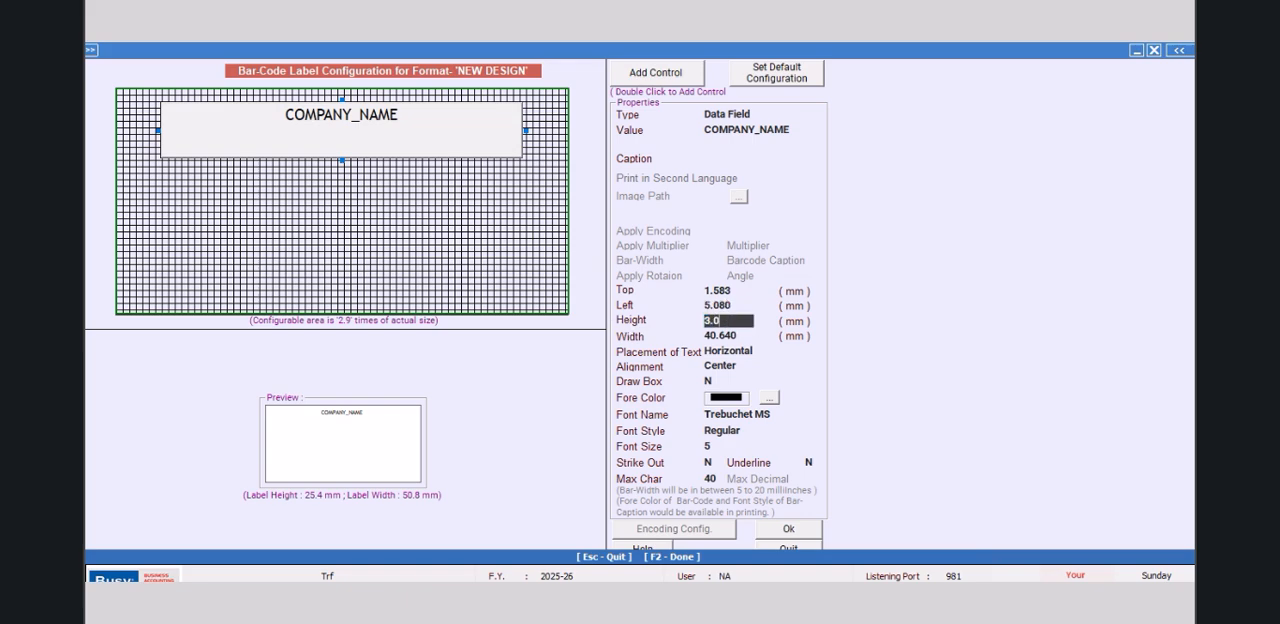
pyautogui.write('.0')
pyautogui.press('Up')
pyautogui.moveTo(752, 303); pyautogui.dragTo(650, 310)
pyautogui.write('1')
pyautogui.press('Return')
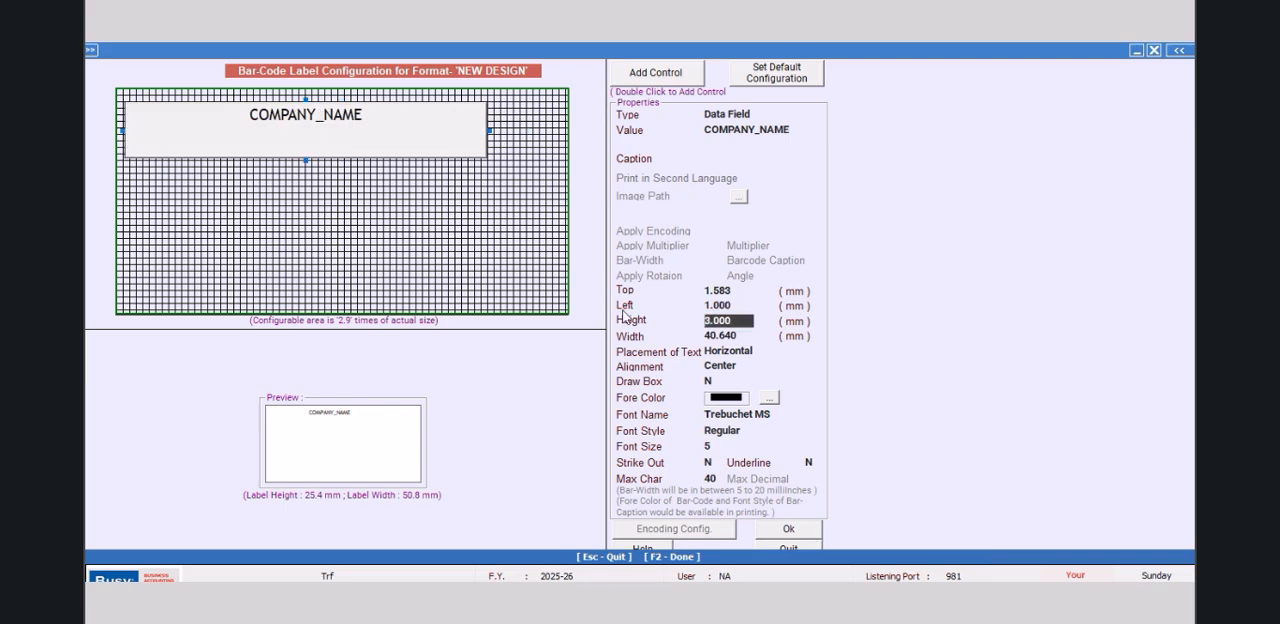
# Step: Set the COMPANY_NAME field's top offset to 0.5 mm
pyautogui.click(737, 288)
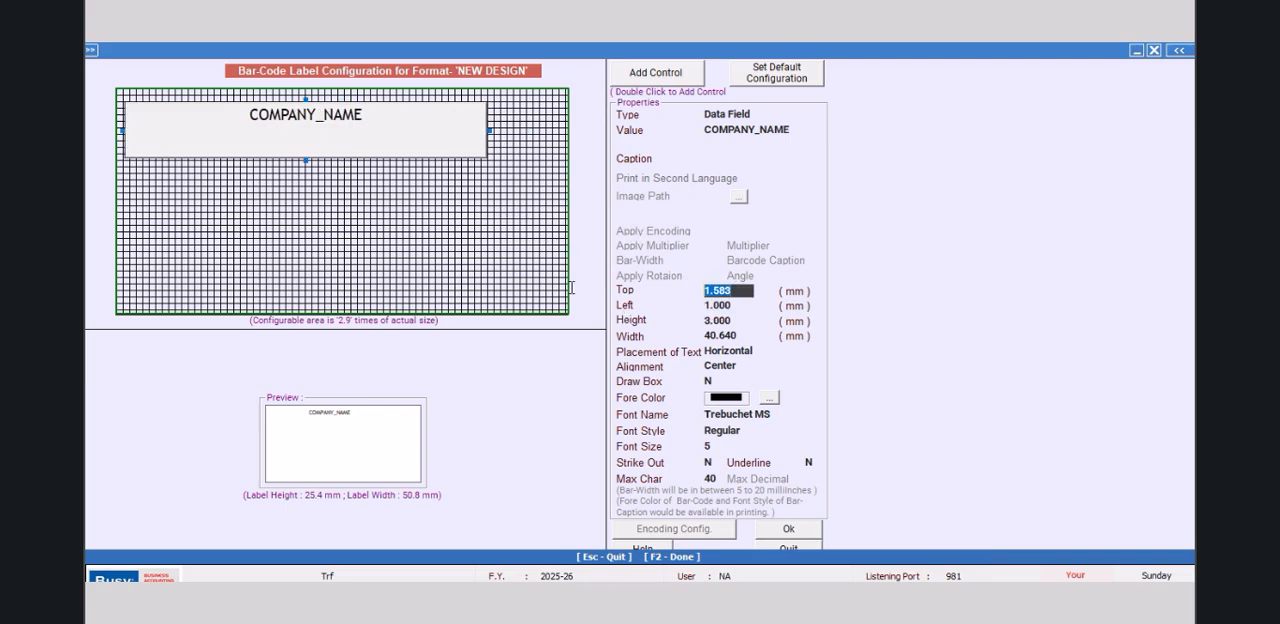
pyautogui.write('0.5')
pyautogui.press('Return')
pyautogui.press('Return')
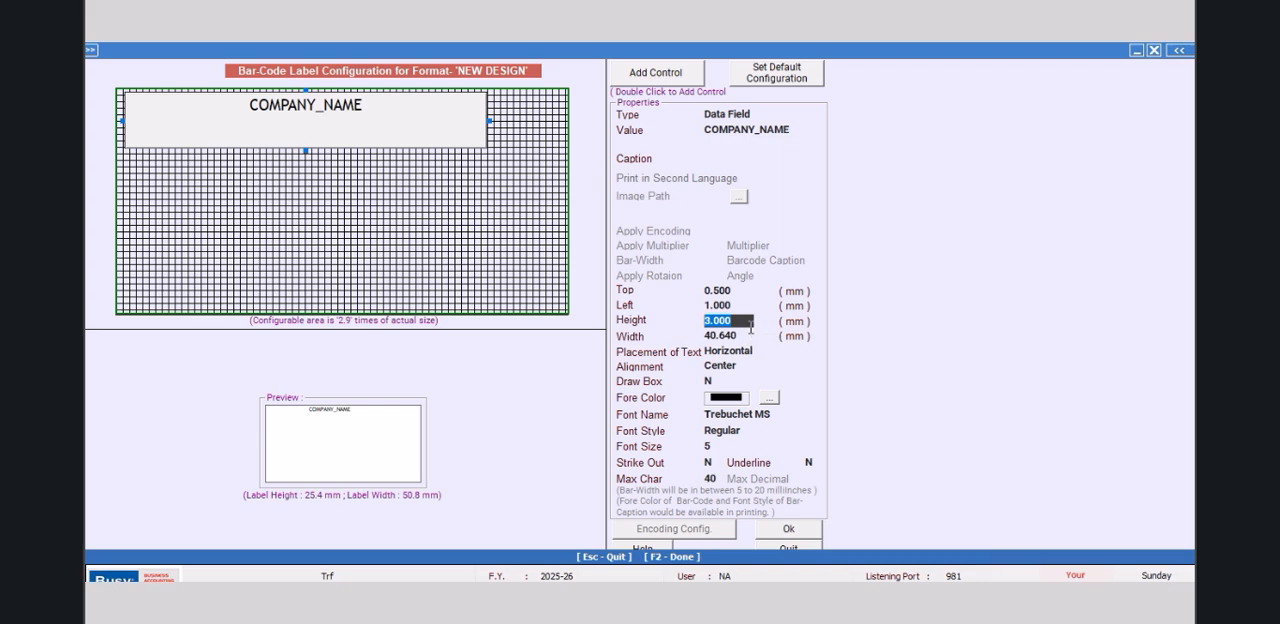
# Step: Shrink the COMPANY_NAME field on the label, then set its height to exactly 3 mm
pyautogui.click(308, 114)
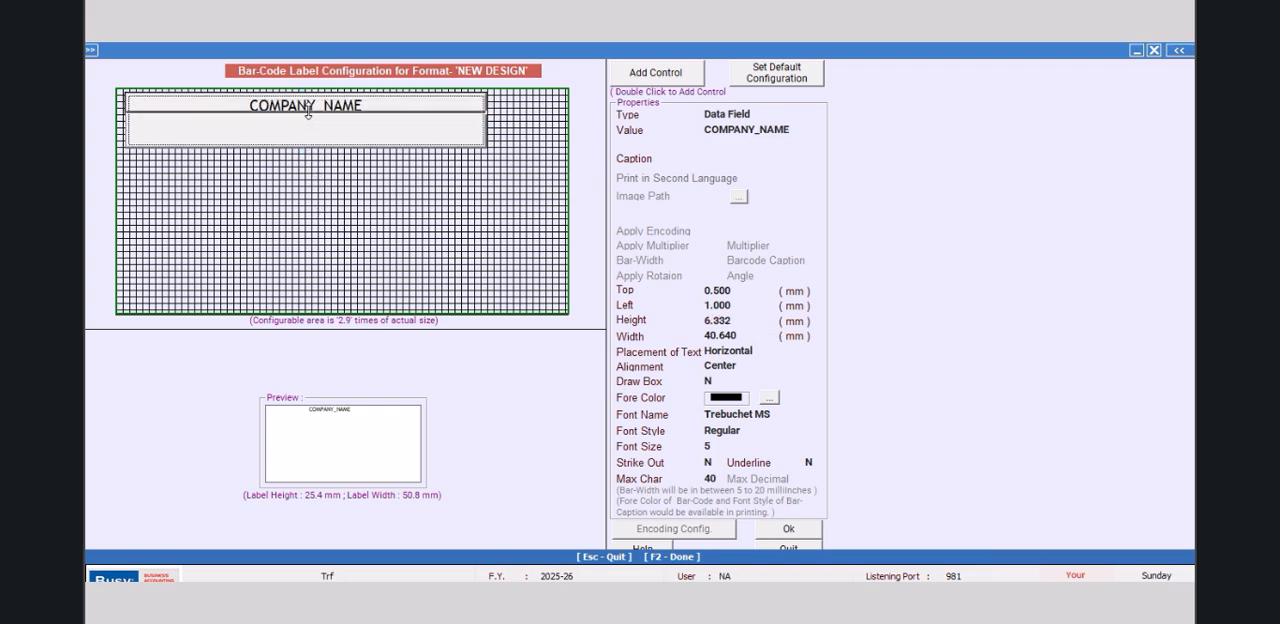
pyautogui.moveTo(308, 114); pyautogui.dragTo(308, 113)
pyautogui.click(748, 320)
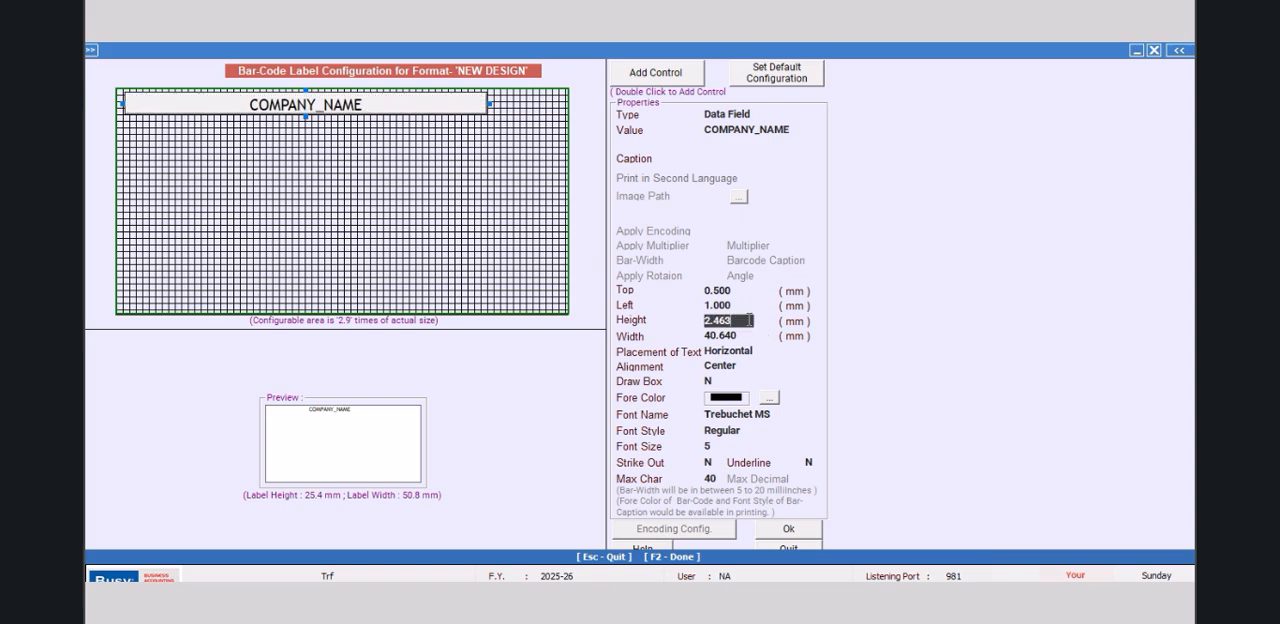
pyautogui.write('3.0')
pyautogui.press('Return')
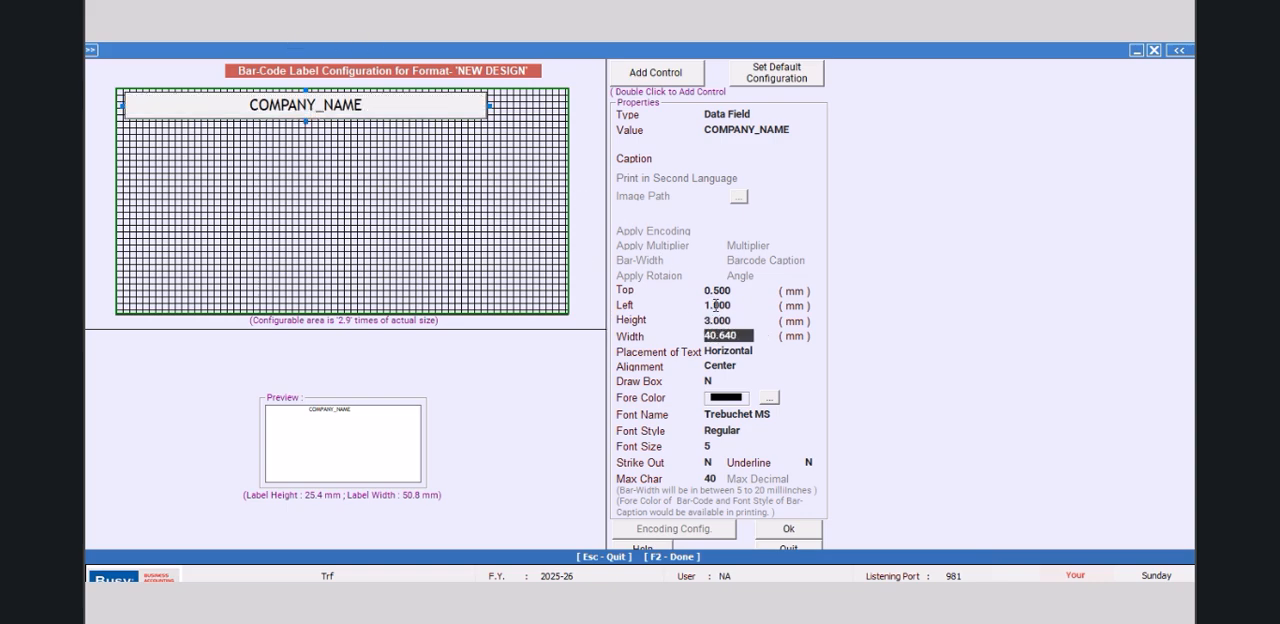
# Step: Set the COMPANY_NAME field's left offset to 0.5 mm and its width to 49.8 mm
pyautogui.click(740, 304)
pyautogui.write('0.5')
pyautogui.press('Return')
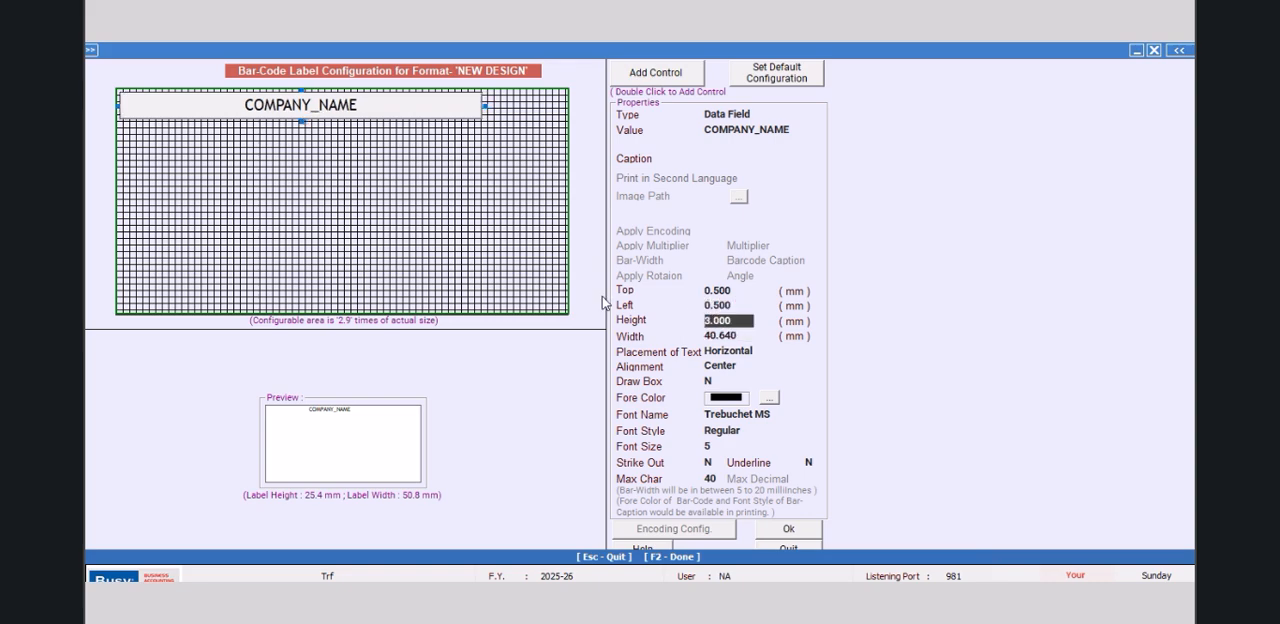
pyautogui.click(748, 336)
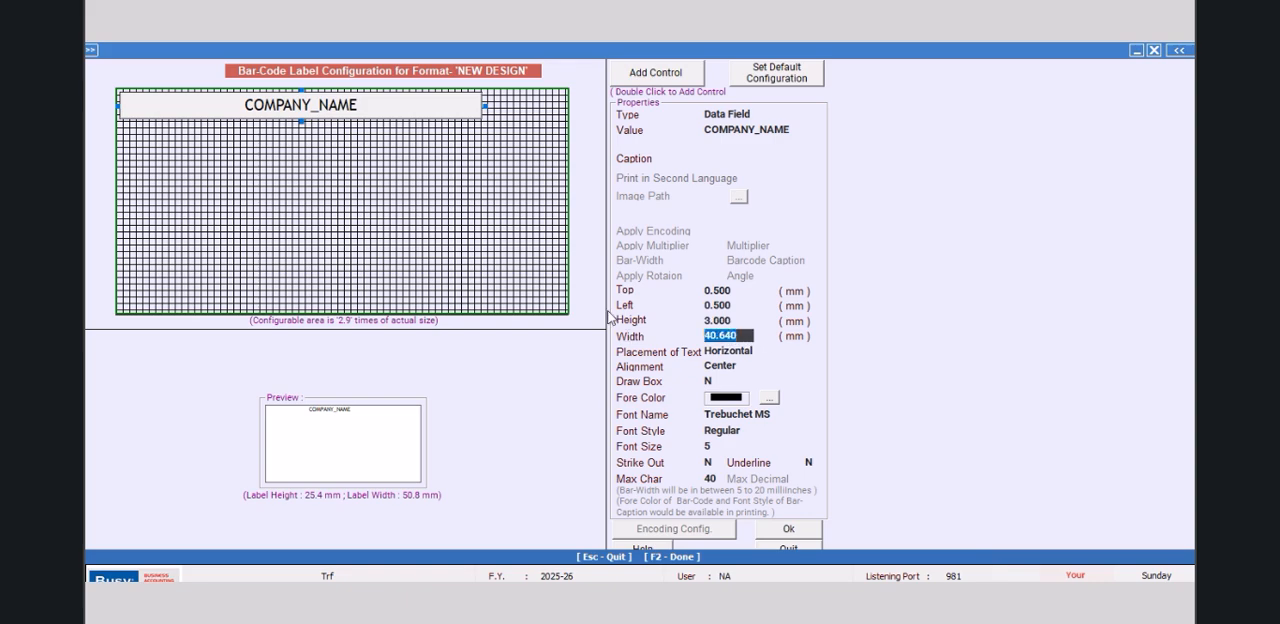
pyautogui.write('49.8')
pyautogui.press('Return')
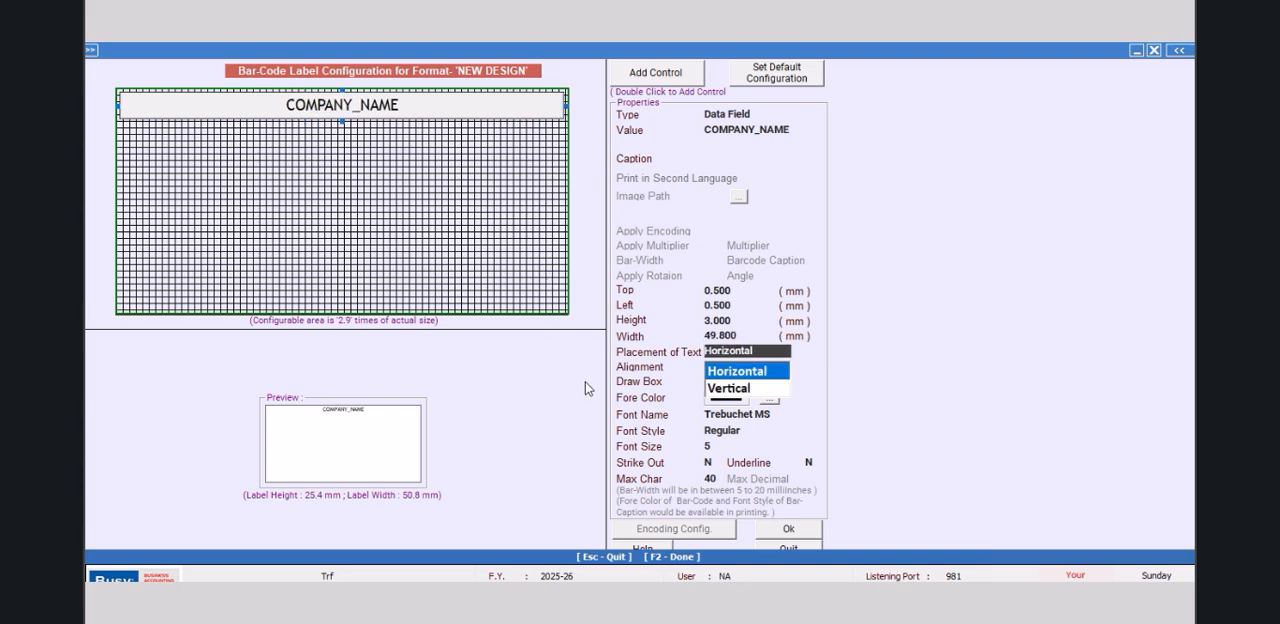
pyautogui.click(450, 112)
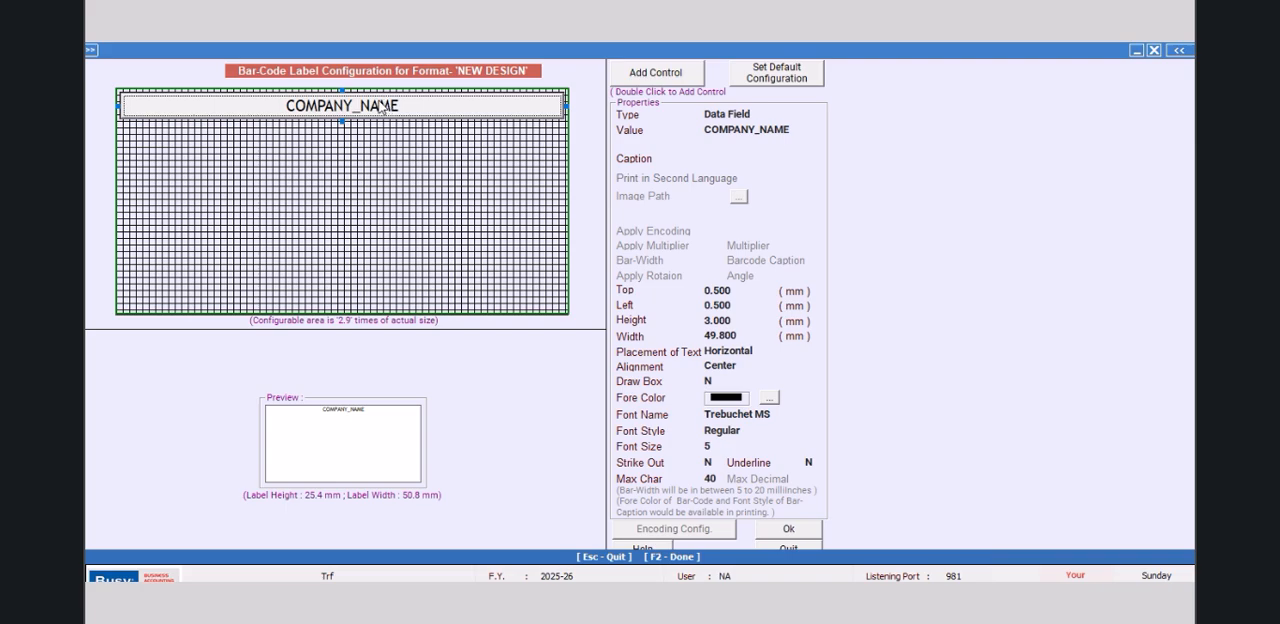
# Step: Add a new control below COMPANY_NAME and make it 49.8 mm wide and 3 mm high
pyautogui.click(658, 74)
pyautogui.doubleClick(659, 71)
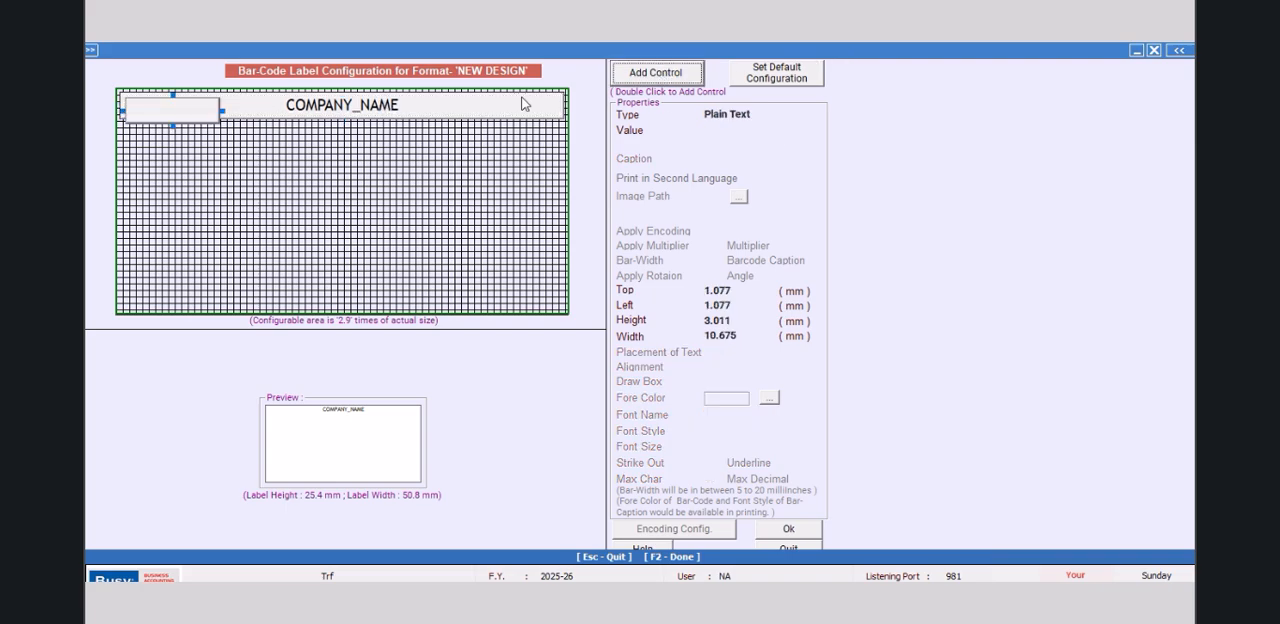
pyautogui.moveTo(213, 109); pyautogui.dragTo(564, 139)
pyautogui.write('49.8')
pyautogui.press('Return')
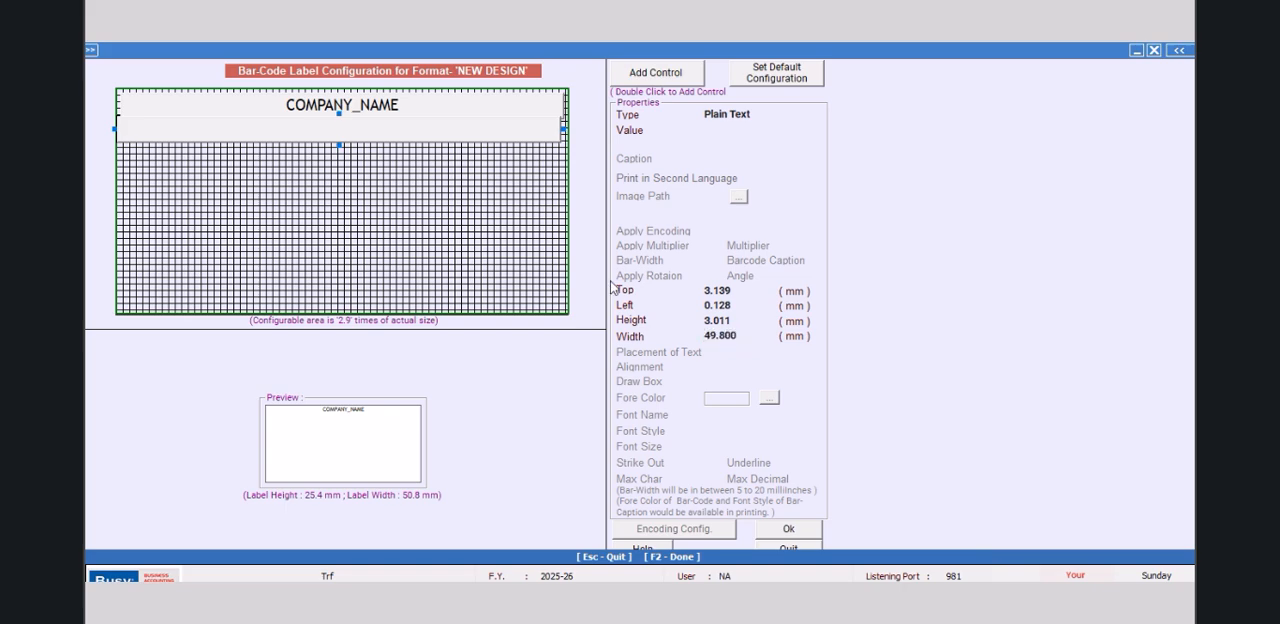
pyautogui.click(748, 320)
pyautogui.write('3')
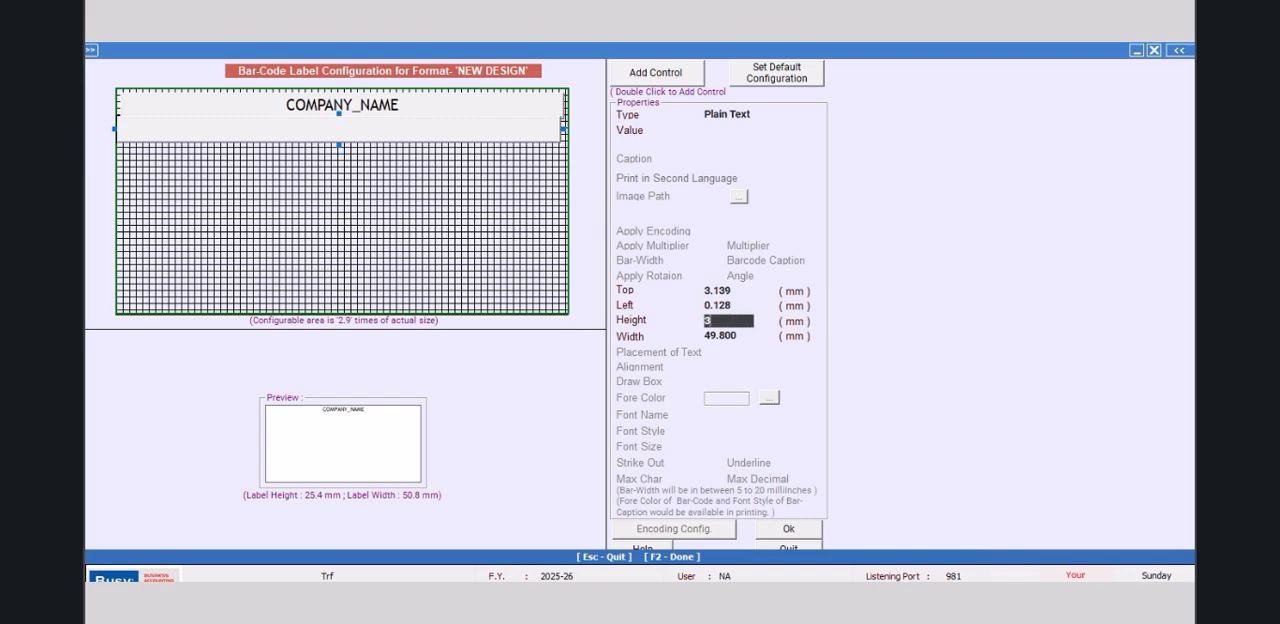
pyautogui.press('Return')
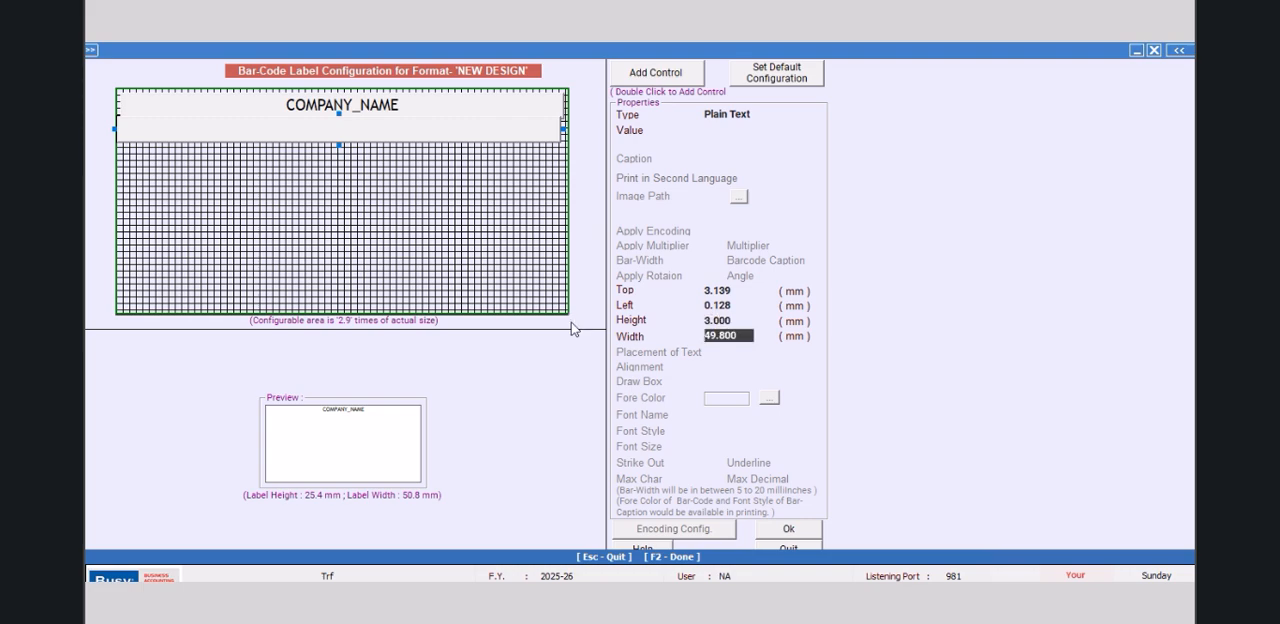
# Step: Set the new blank control's top offset to 3.5 mm and its left offset to 1 mm
pyautogui.click(737, 290)
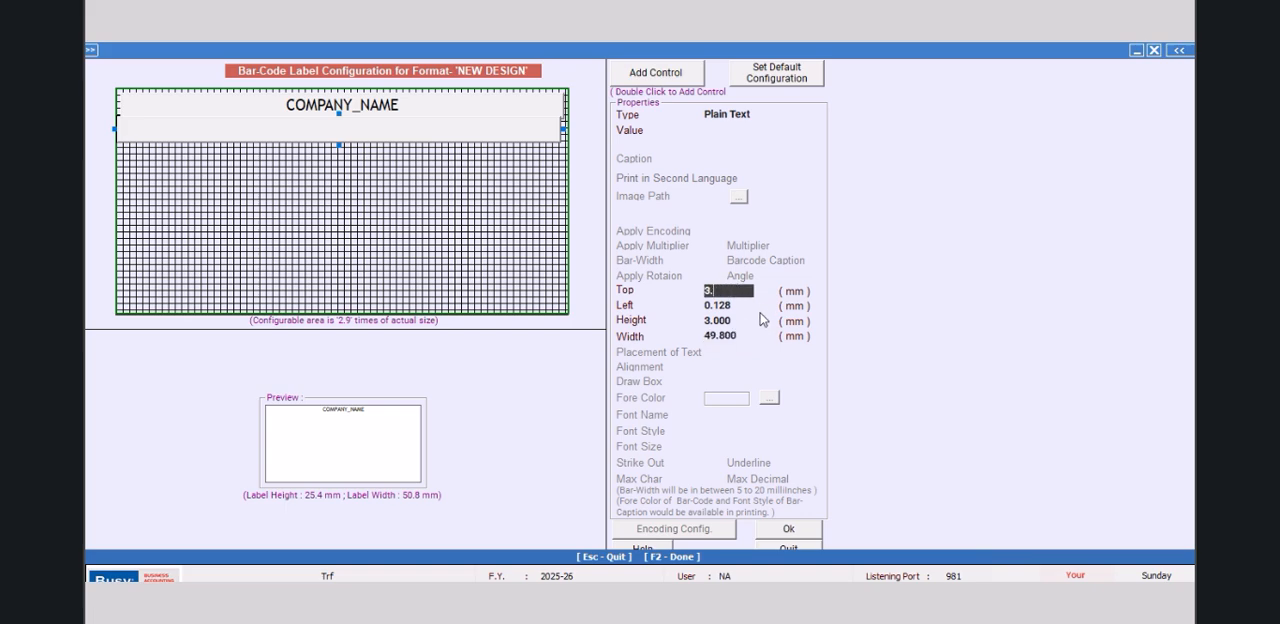
pyautogui.write('3.5')
pyautogui.press('Return')
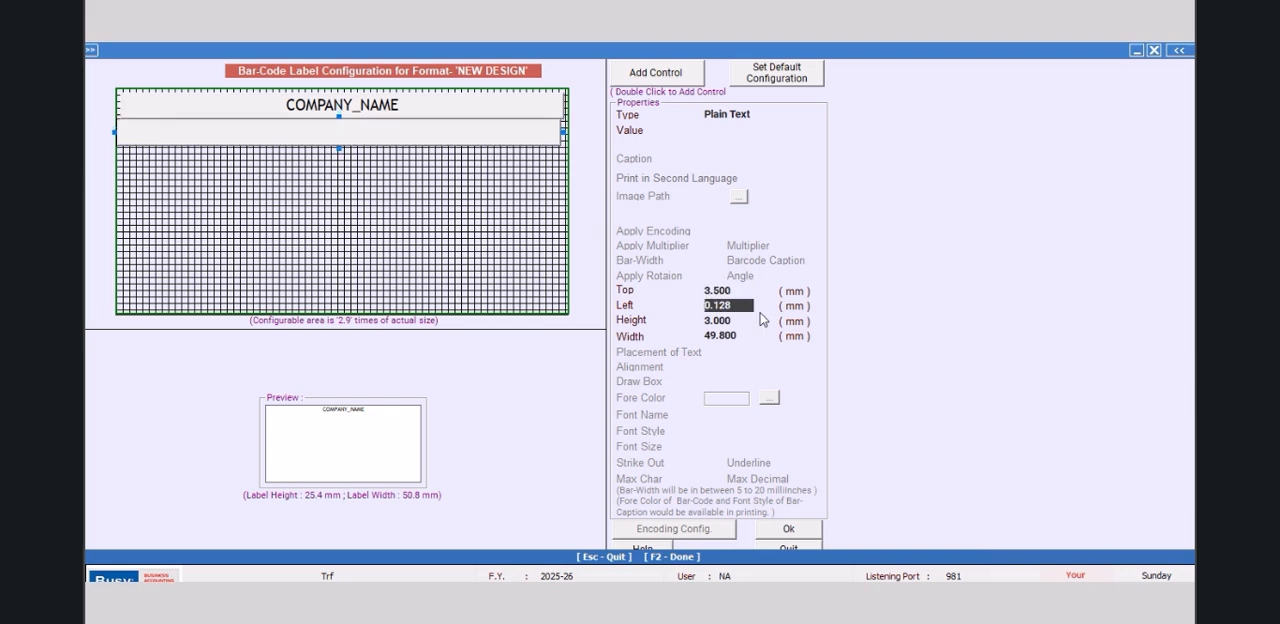
pyautogui.write('1.0')
pyautogui.press('Return')
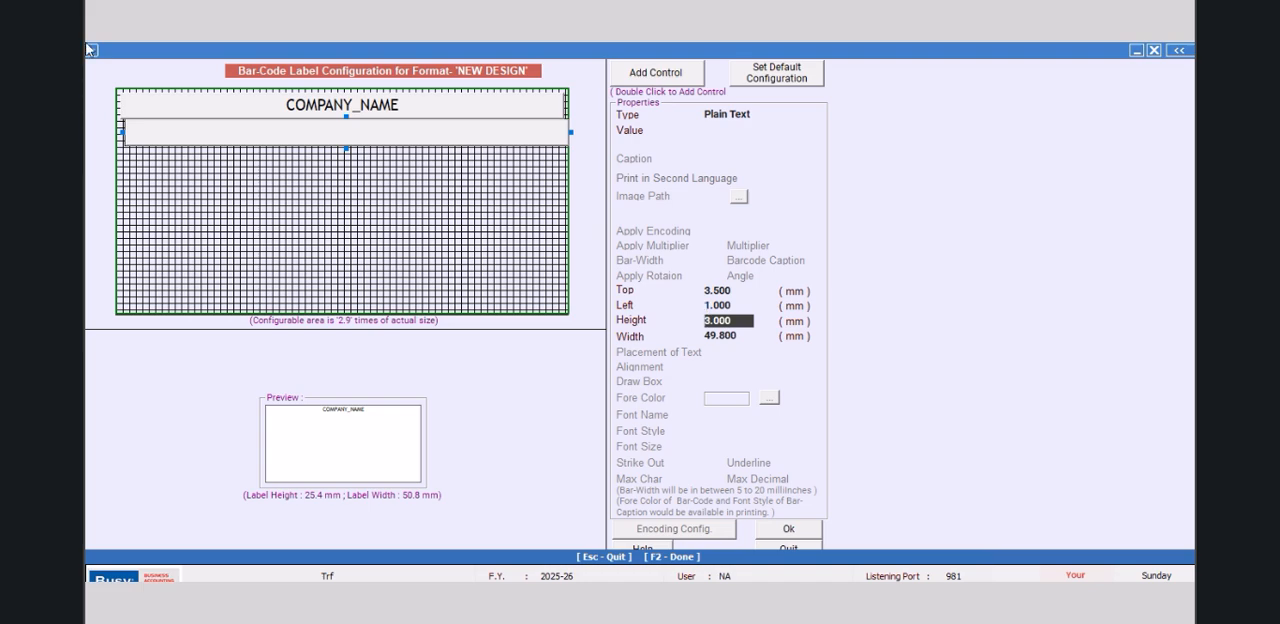
# Step: Check the COMPANY_NAME field's position and set the blank control's left offset to 0.5 mm to match
pyautogui.click(127, 115)
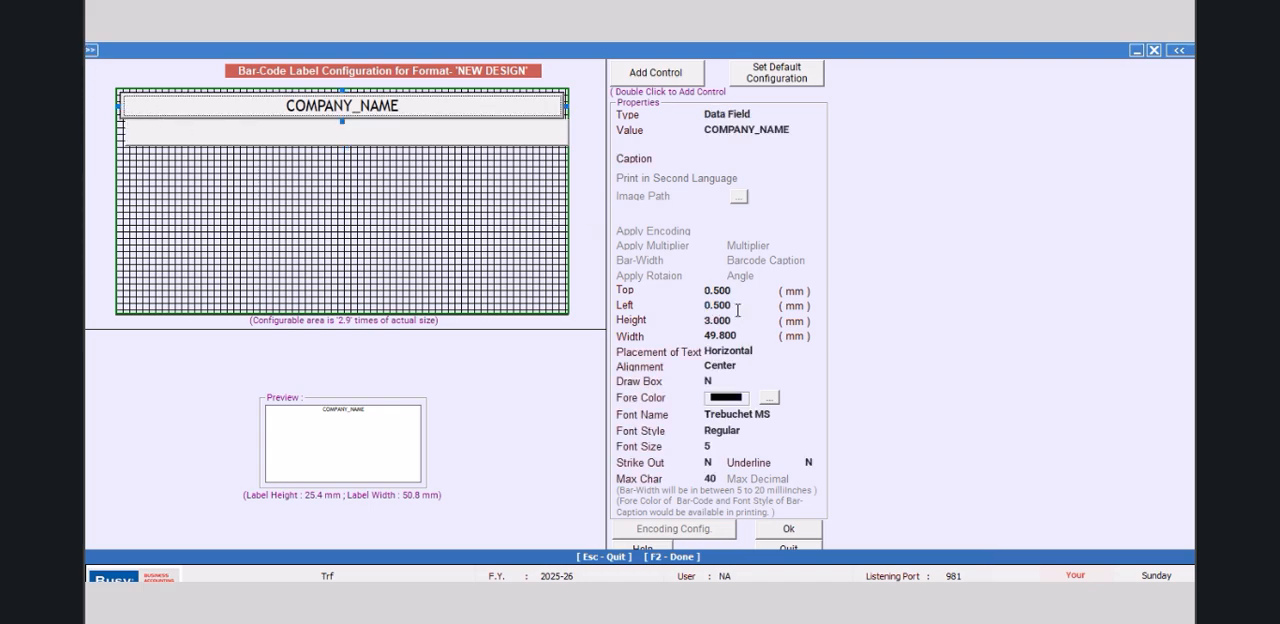
pyautogui.click(349, 126)
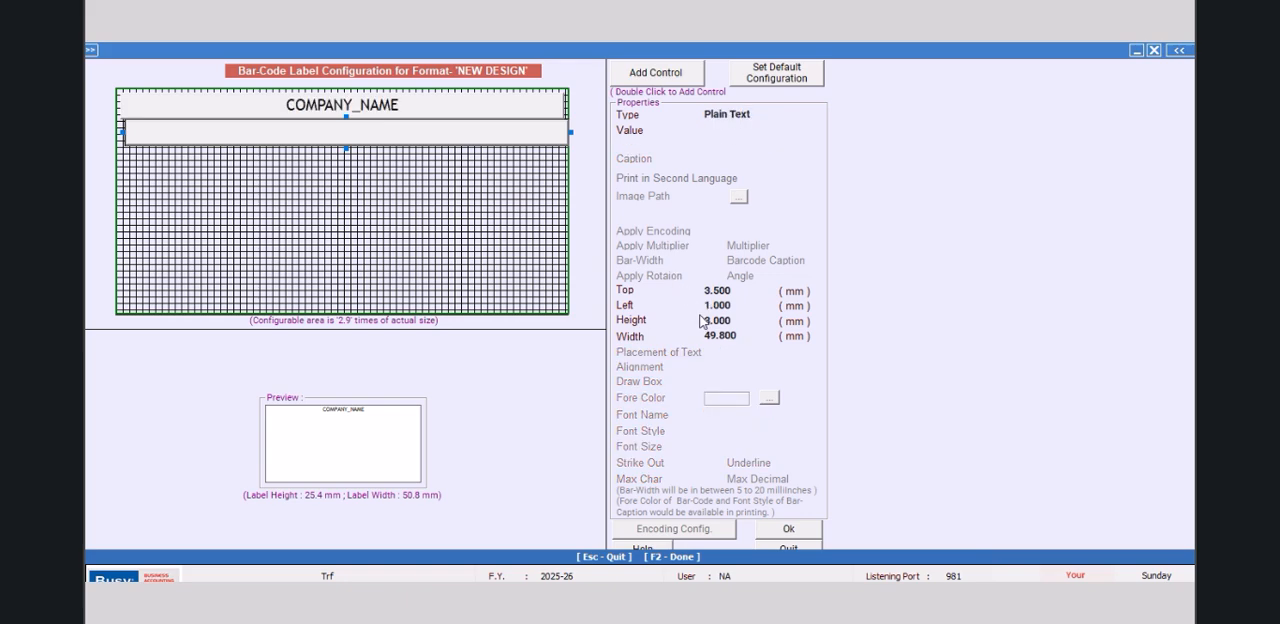
pyautogui.click(728, 305)
pyautogui.write('0.5')
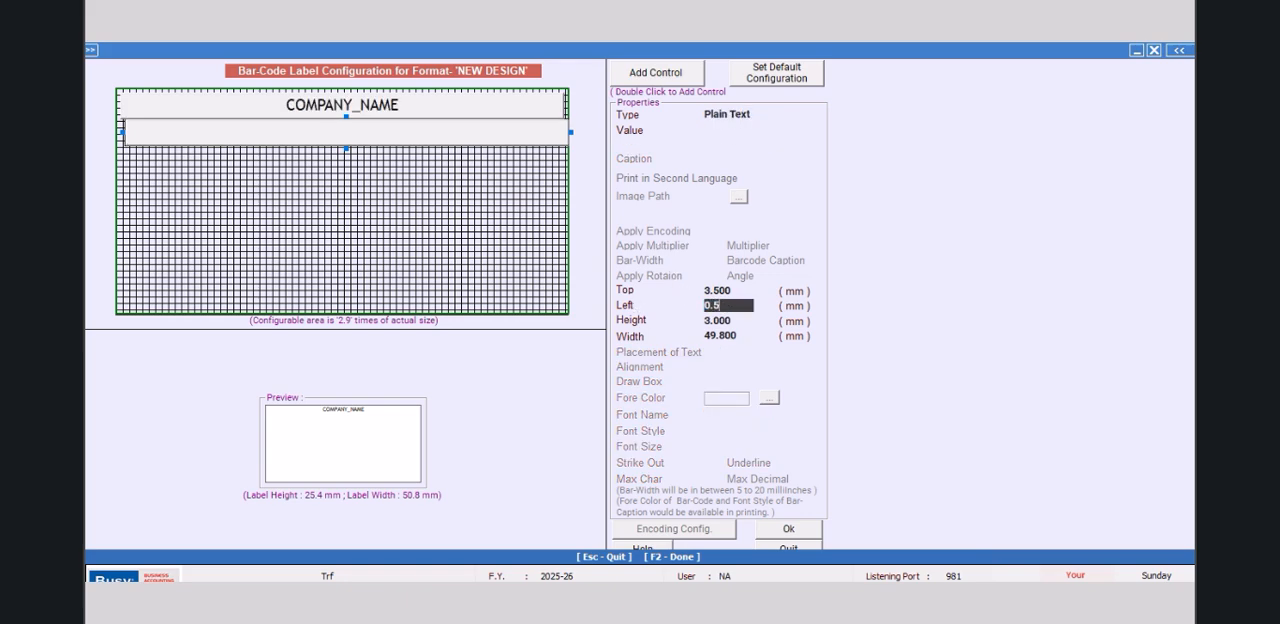
pyautogui.press('Return')
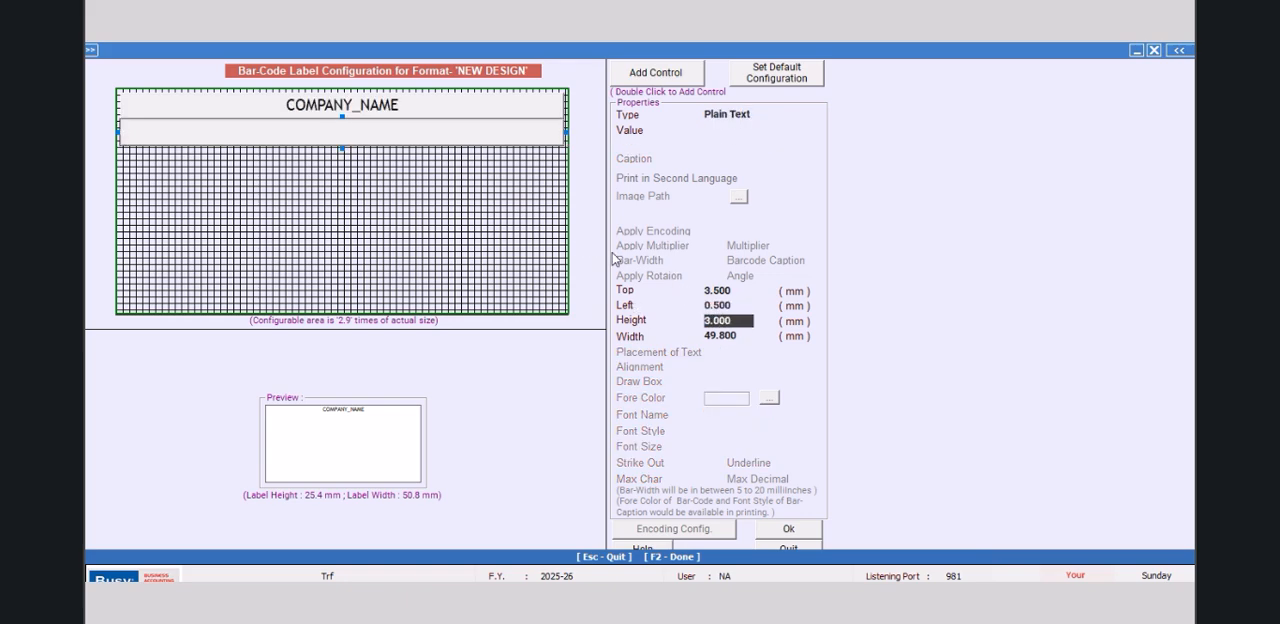
pyautogui.click(753, 113)
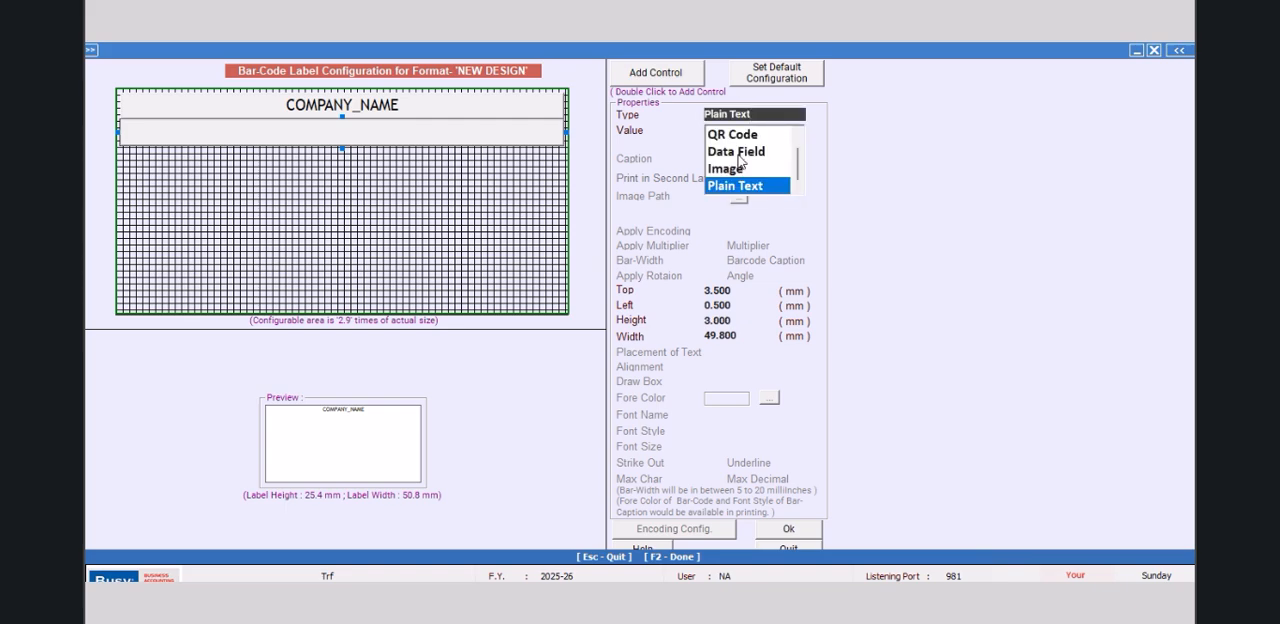
pyautogui.click(741, 152)
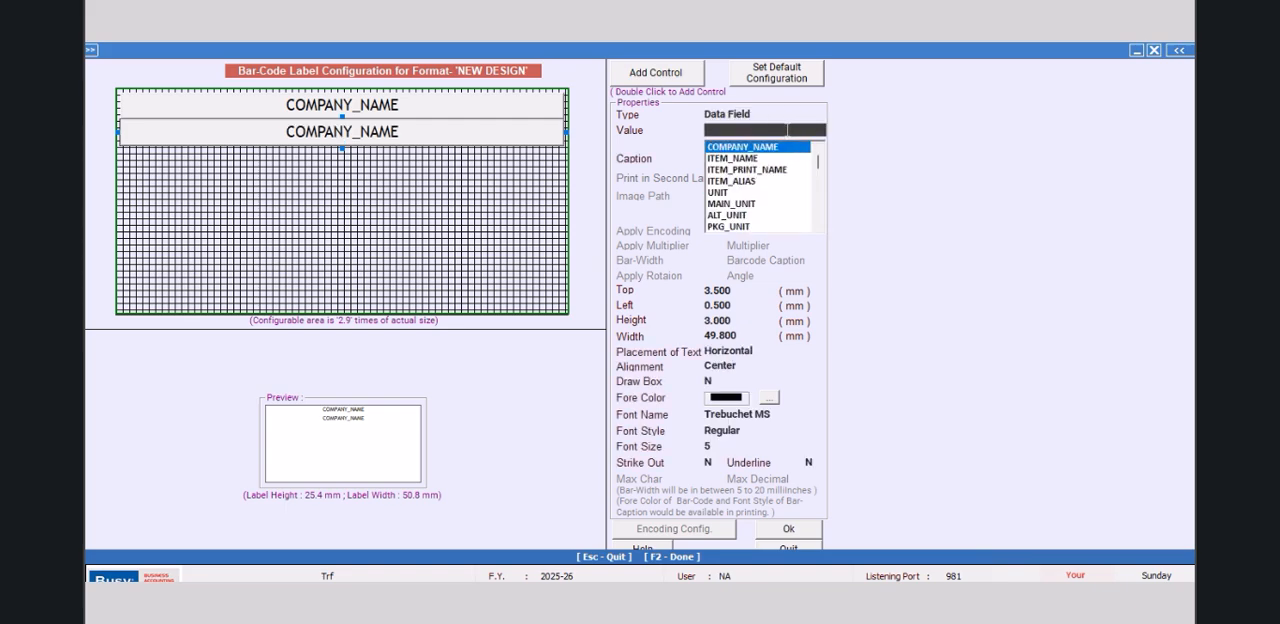
pyautogui.click(763, 115)
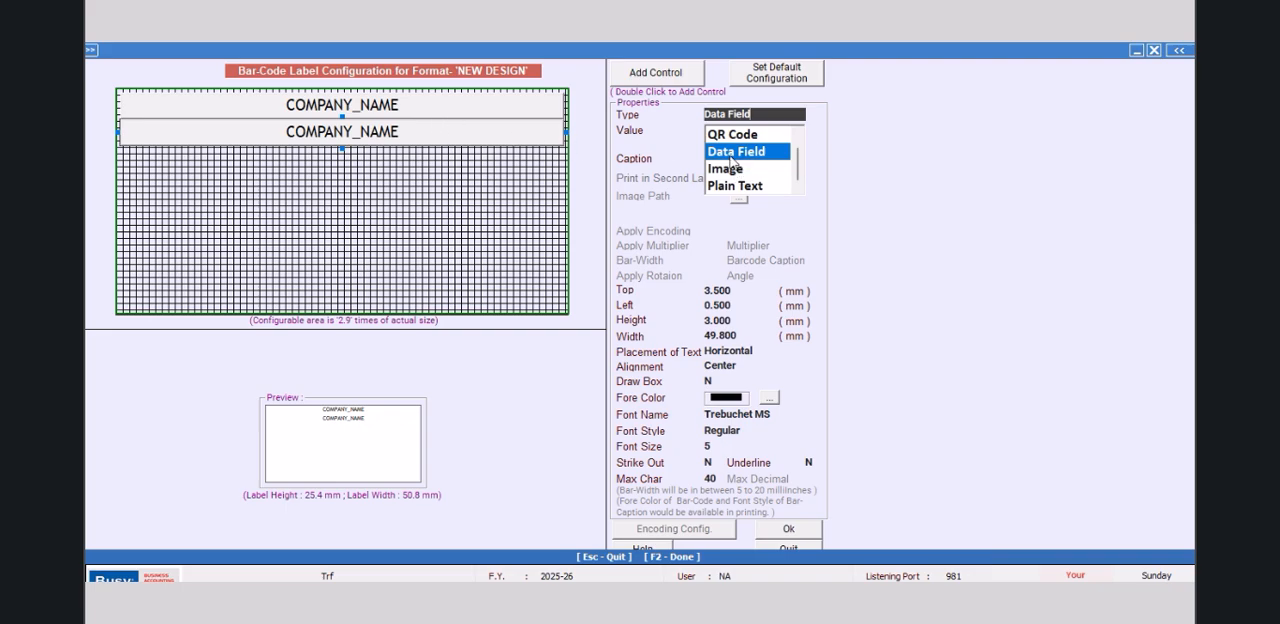
pyautogui.click(732, 156)
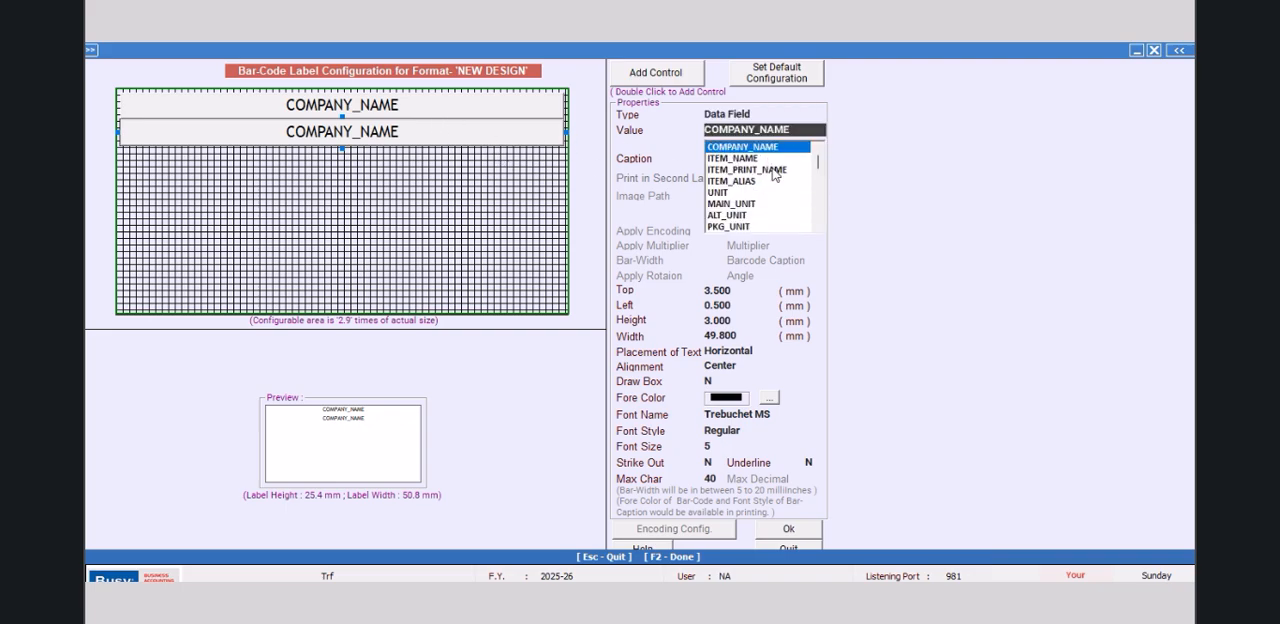
pyautogui.moveTo(818, 163)
pyautogui.mouseDown()
pyautogui.moveTo(816, 218)
pyautogui.moveTo(815, 168)
pyautogui.mouseUp()
pyautogui.click(763, 114)
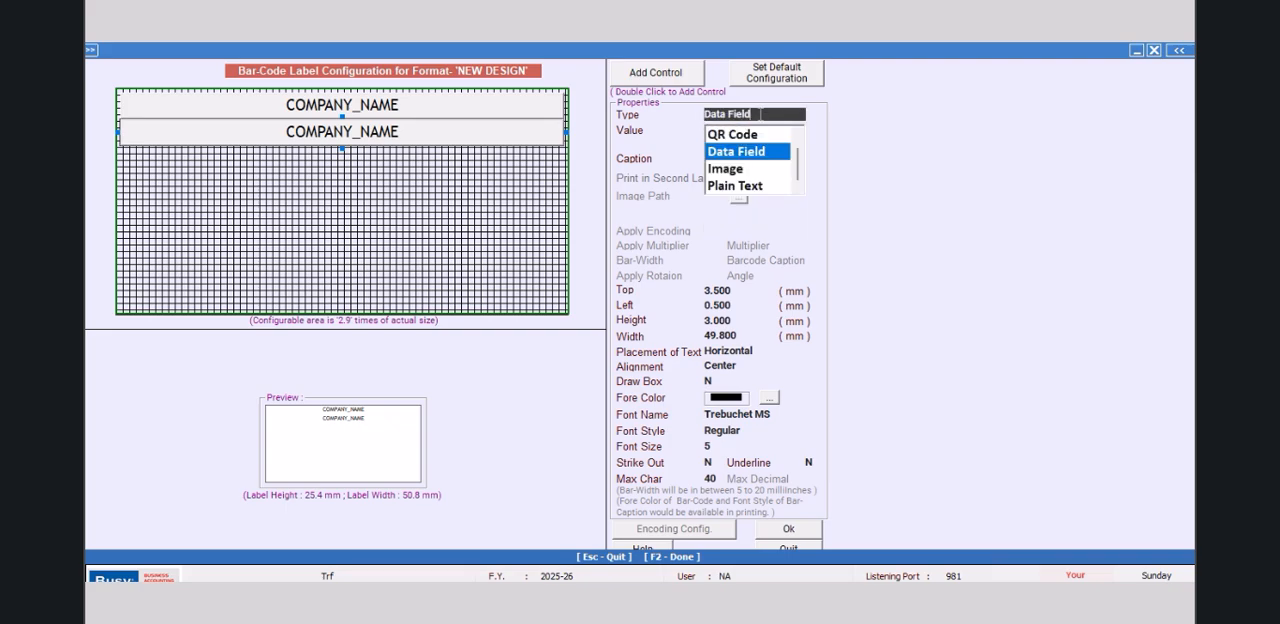
pyautogui.click(743, 187)
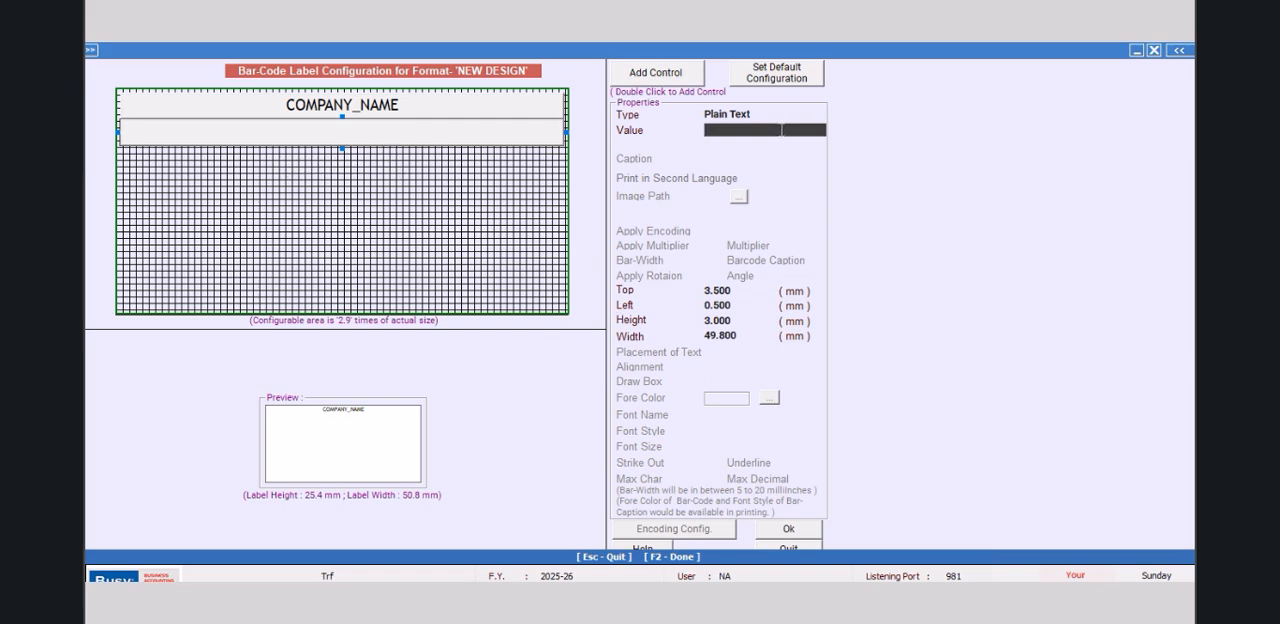
pyautogui.write('12')
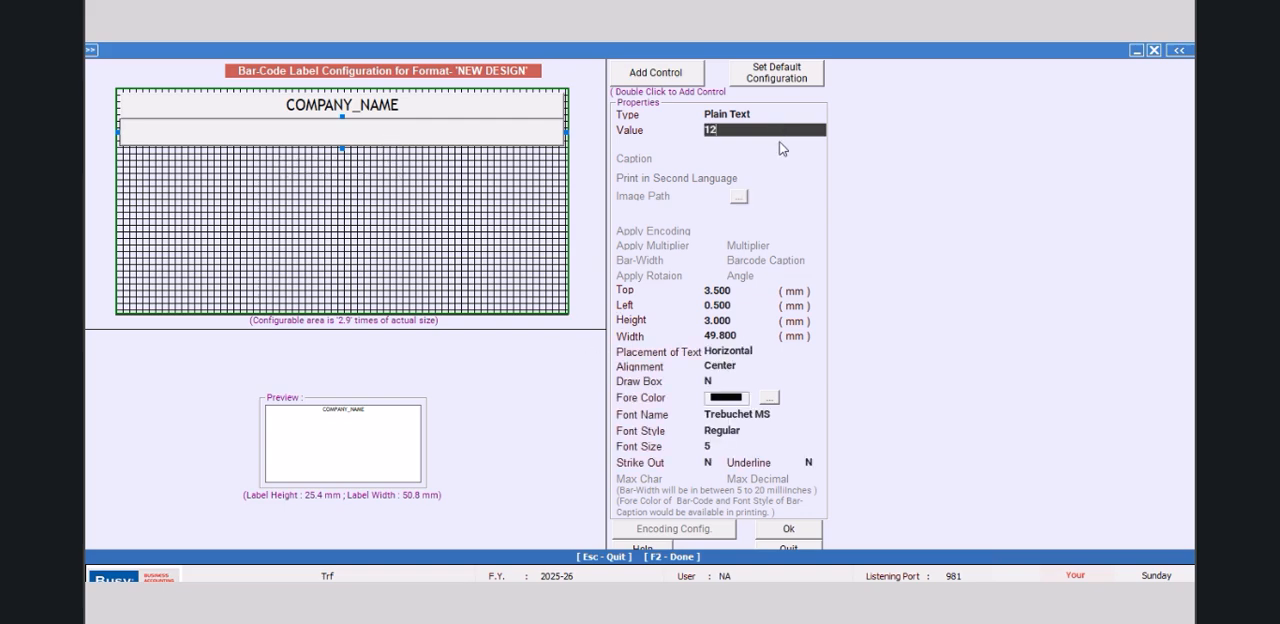
pyautogui.click(771, 537)
pyautogui.click(733, 351)
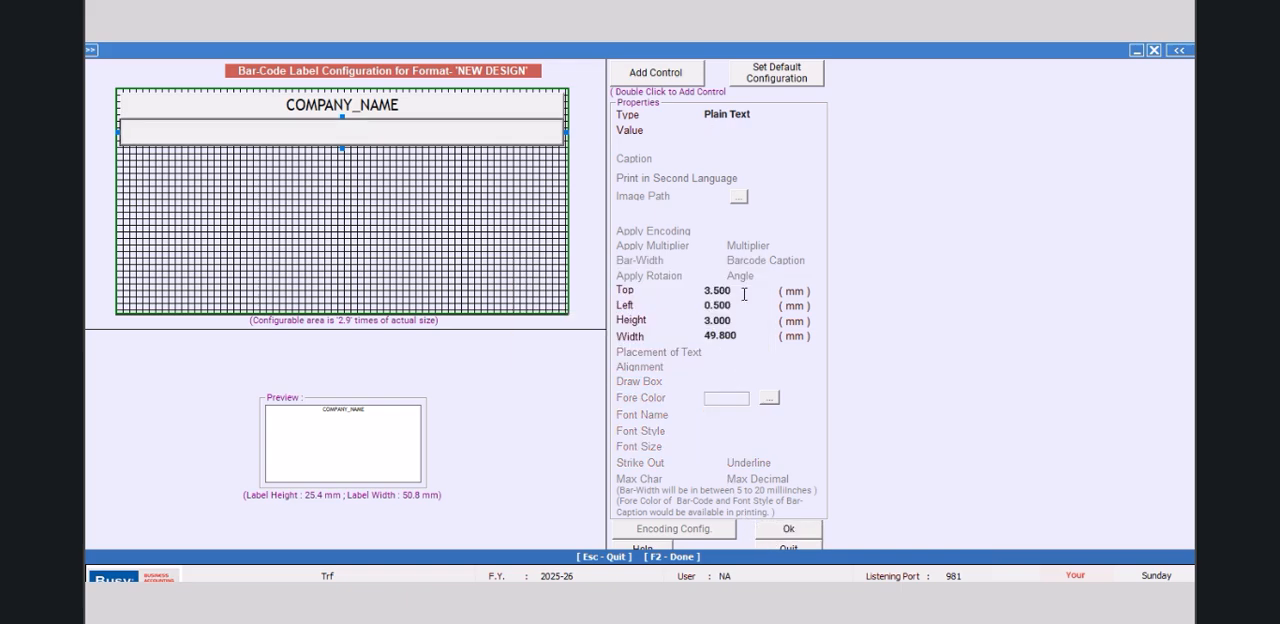
# Step: Enter the company's address as the blank control's plain text and save the label layout and NEW DESIGN sheet configuration
pyautogui.click(715, 128)
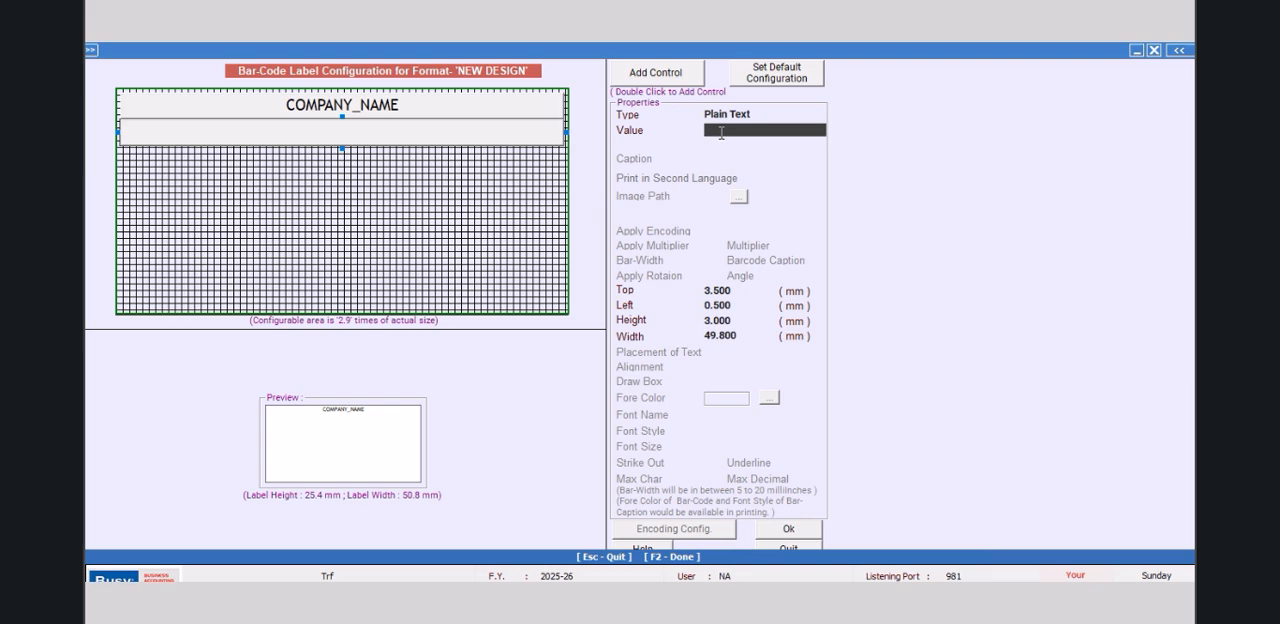
pyautogui.write('MAIN ROAD LATUR')
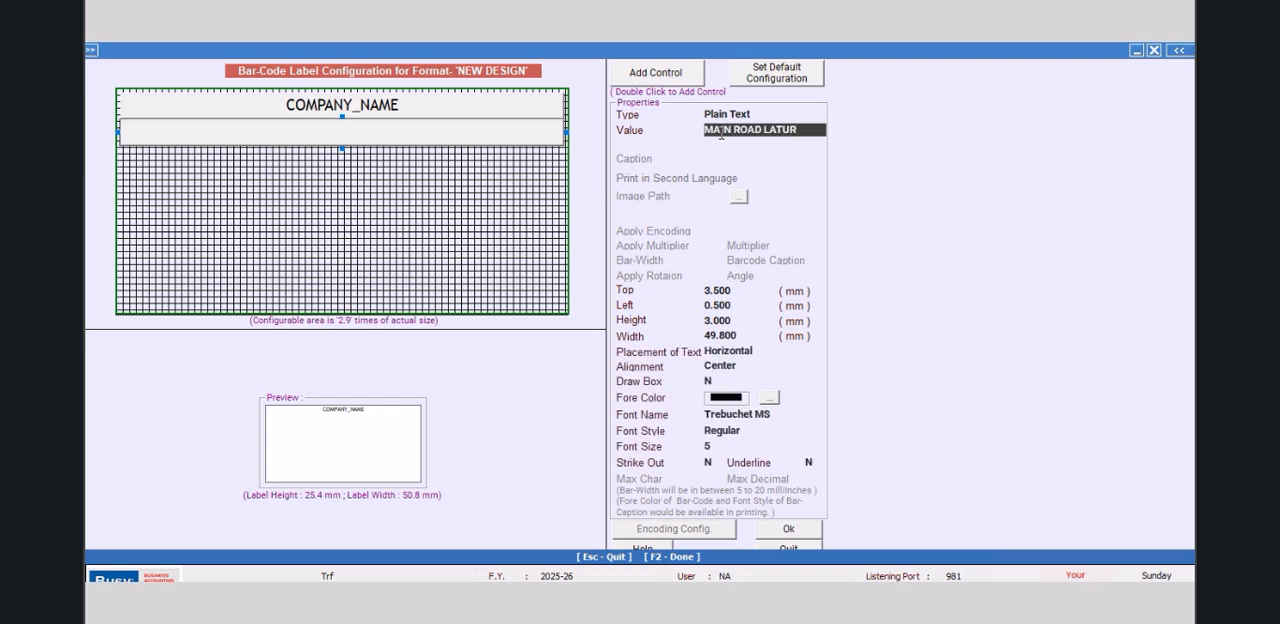
pyautogui.press('Return')
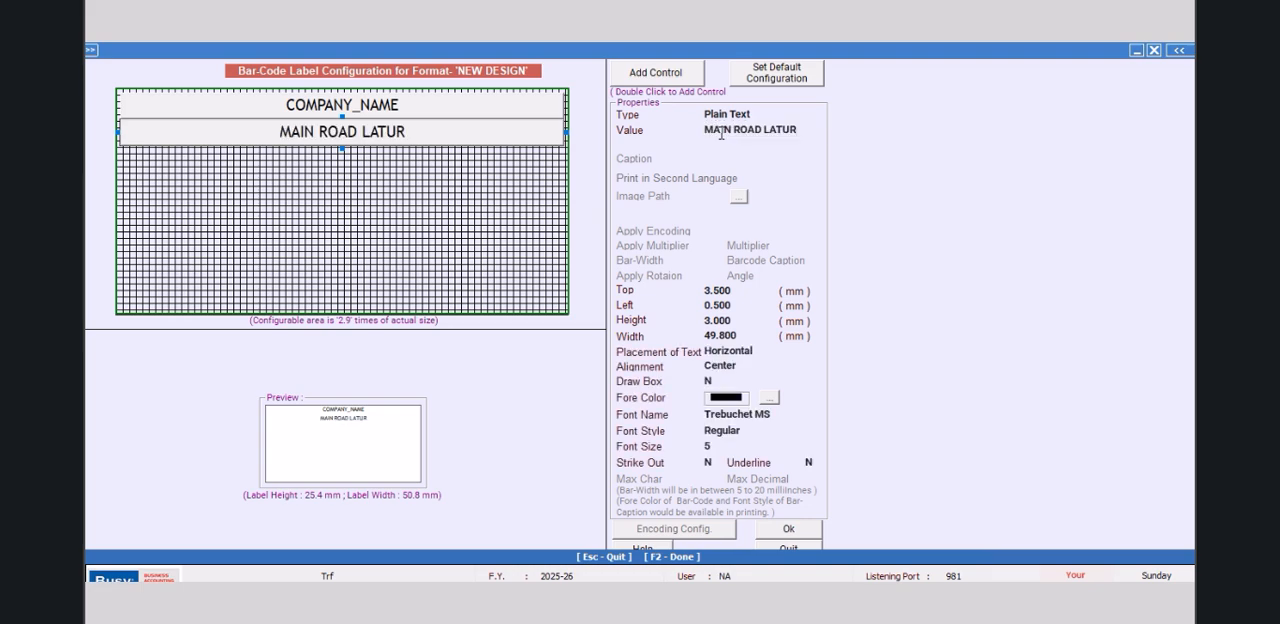
pyautogui.click(772, 534)
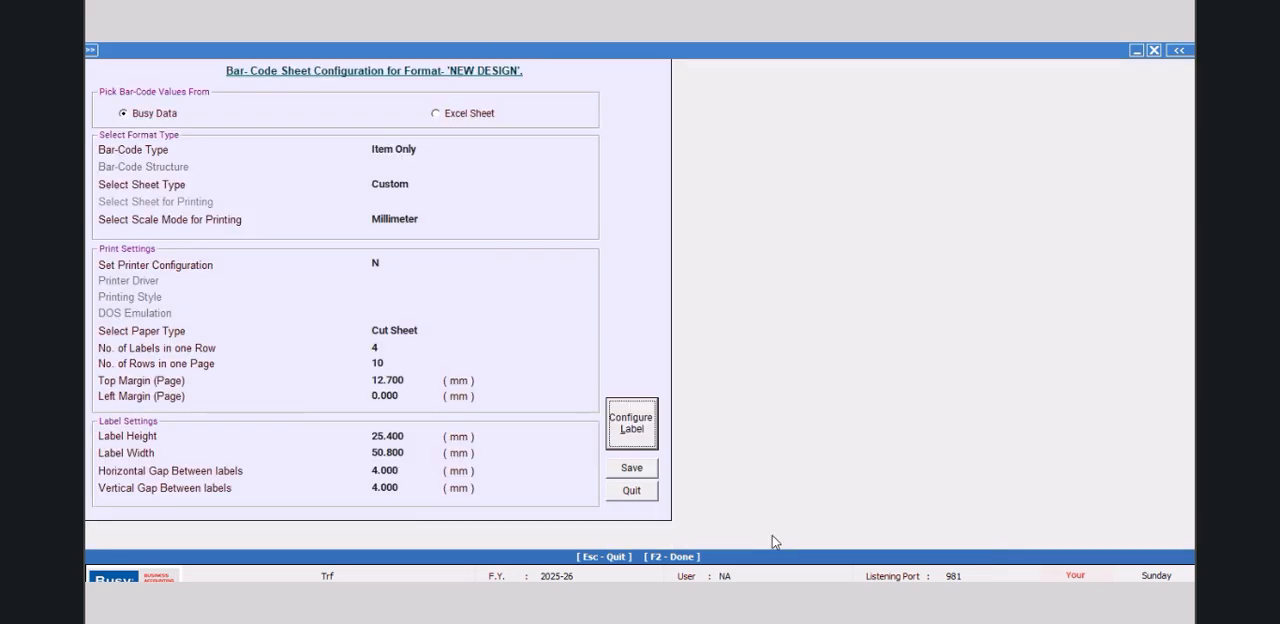
pyautogui.click(632, 468)
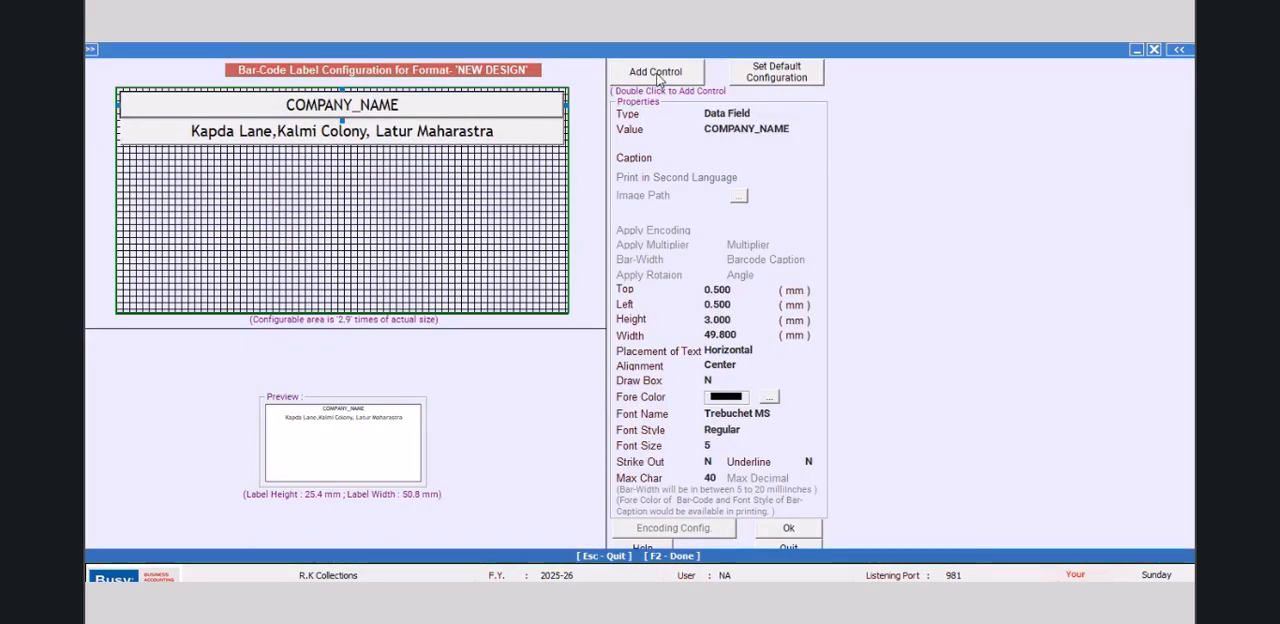
# Step: Add a new control below the address line with a top offset of 6.5 mm and a left offset of 0.5 mm
pyautogui.doubleClick(660, 76)
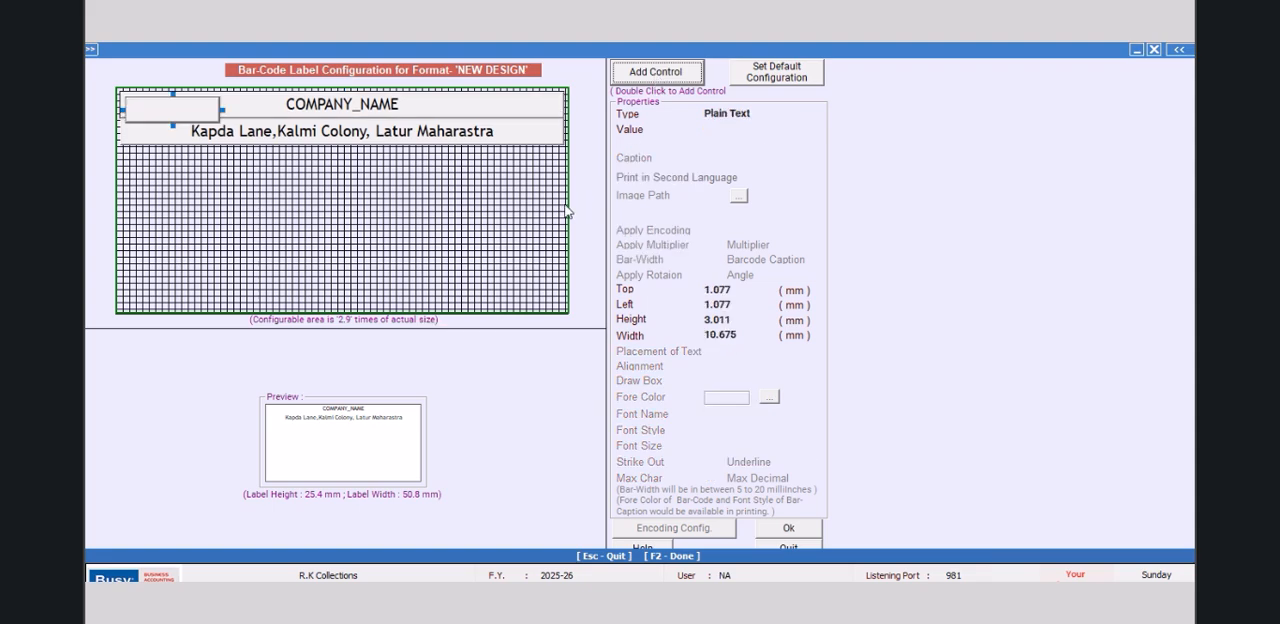
pyautogui.moveTo(155, 107); pyautogui.dragTo(155, 160)
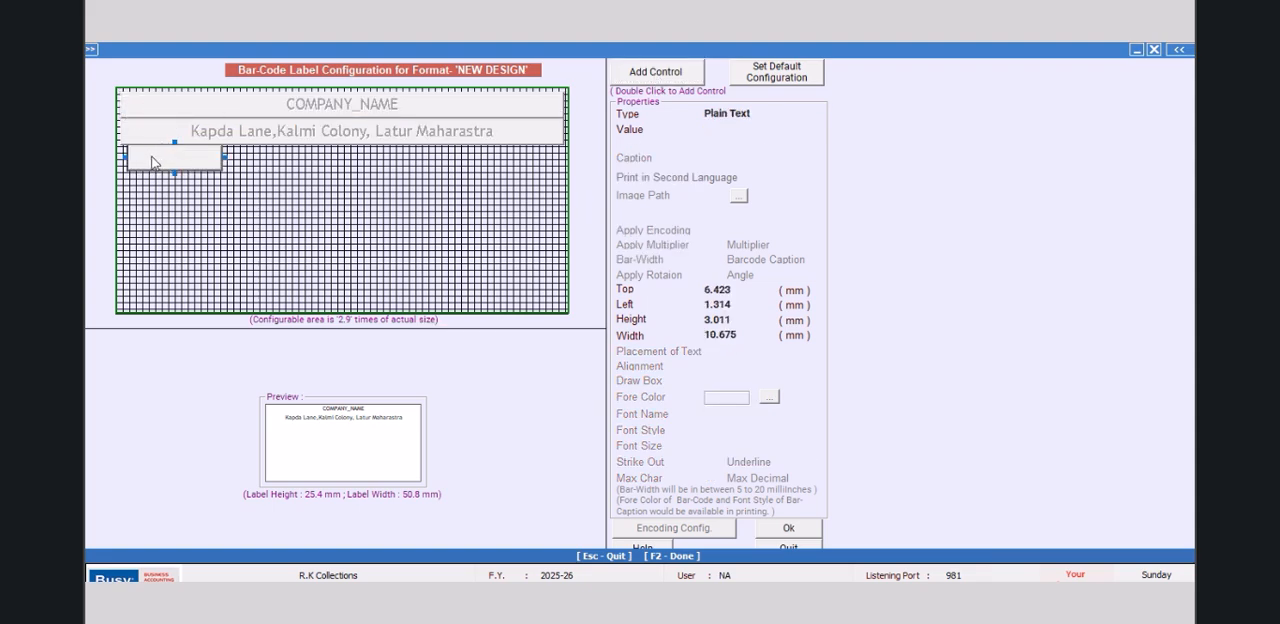
pyautogui.click(734, 287)
pyautogui.write('65.5')
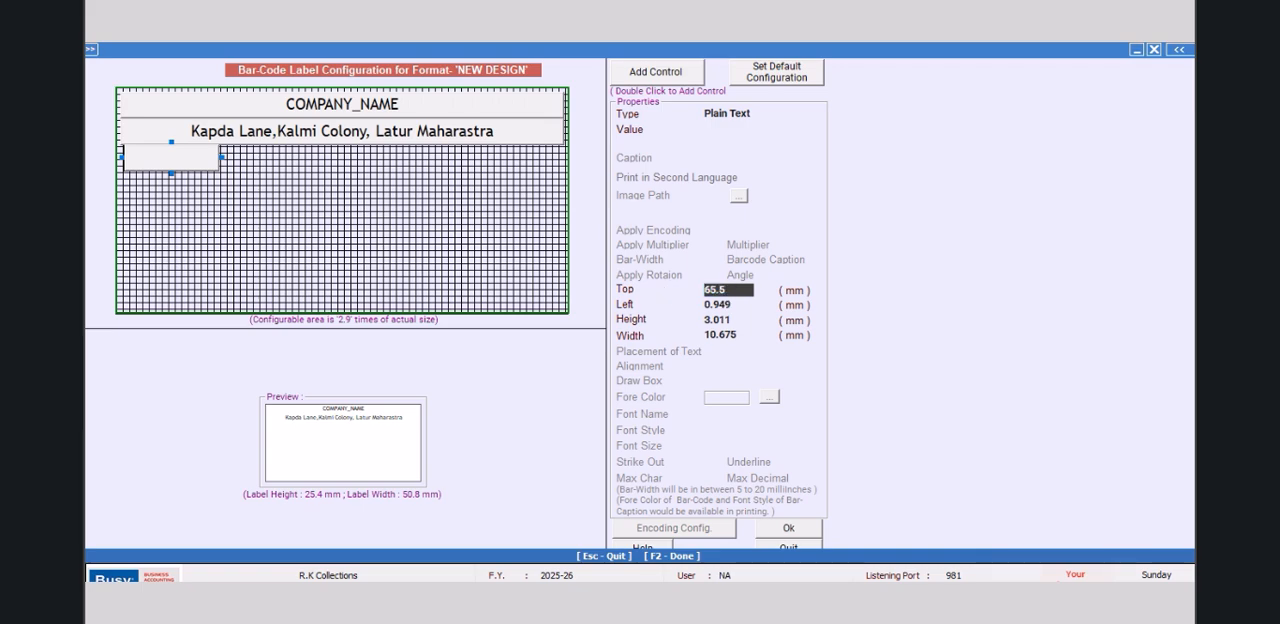
pyautogui.write('.')
pyautogui.press('Return')
pyautogui.write('0')
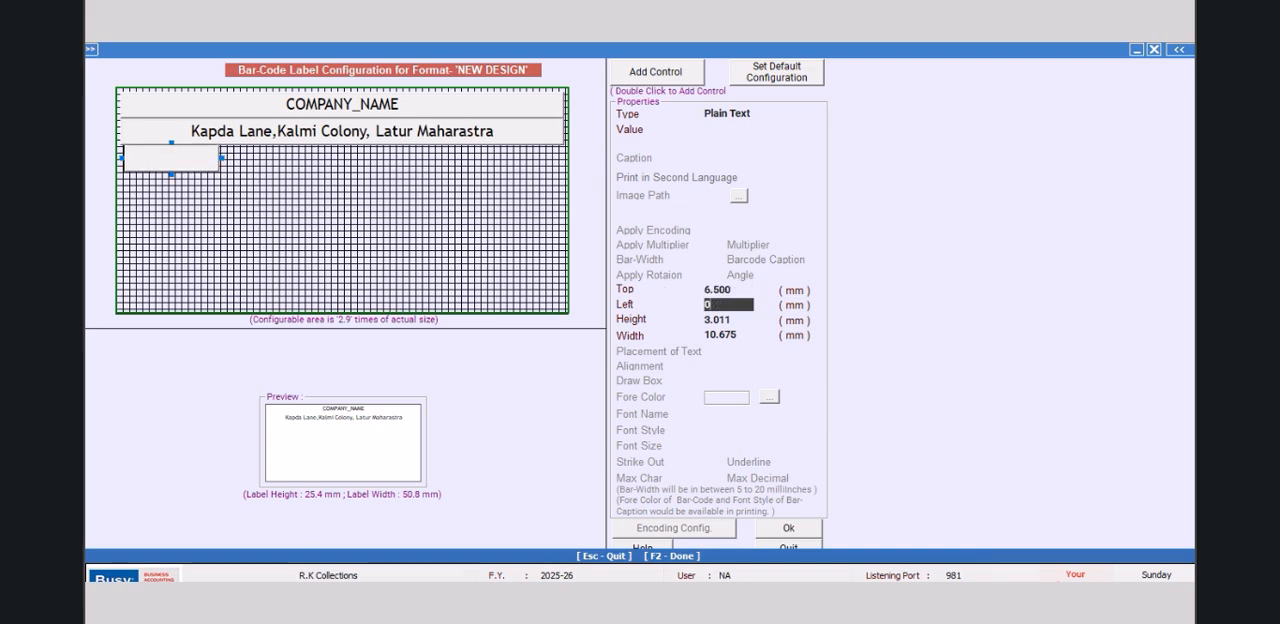
pyautogui.press('Return')
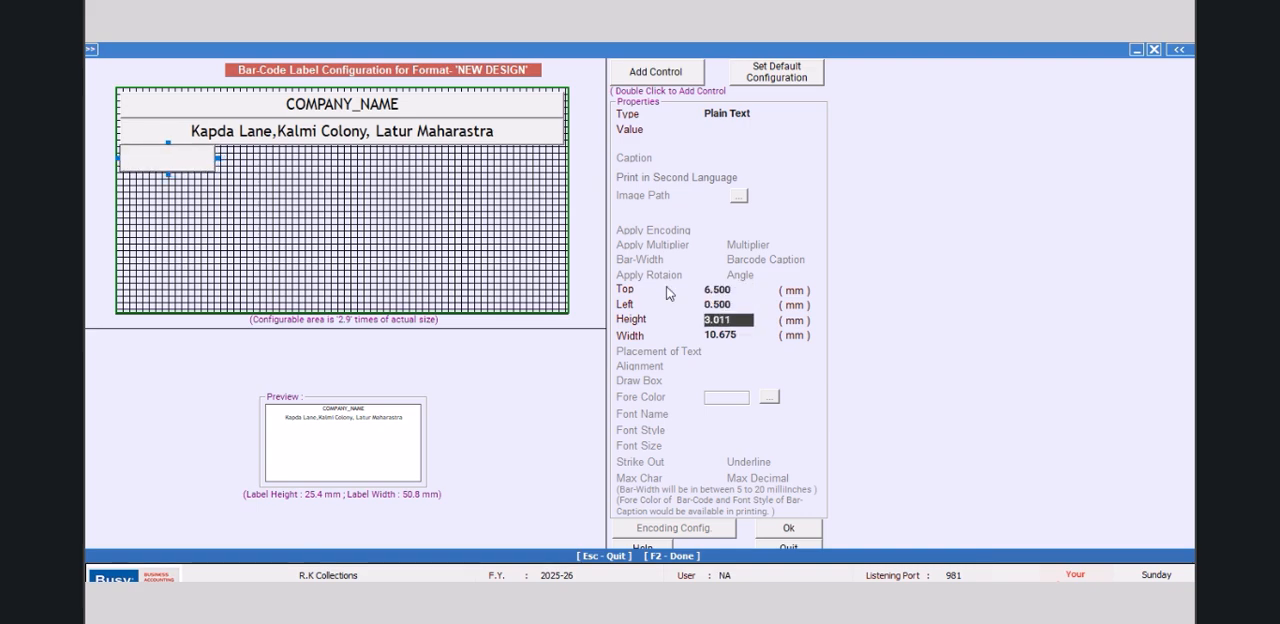
# Step: Make the new control below the address line 3 mm high and 25 mm wide
pyautogui.write('3.0')
pyautogui.press('Return')
pyautogui.write('25')
pyautogui.press('Return')
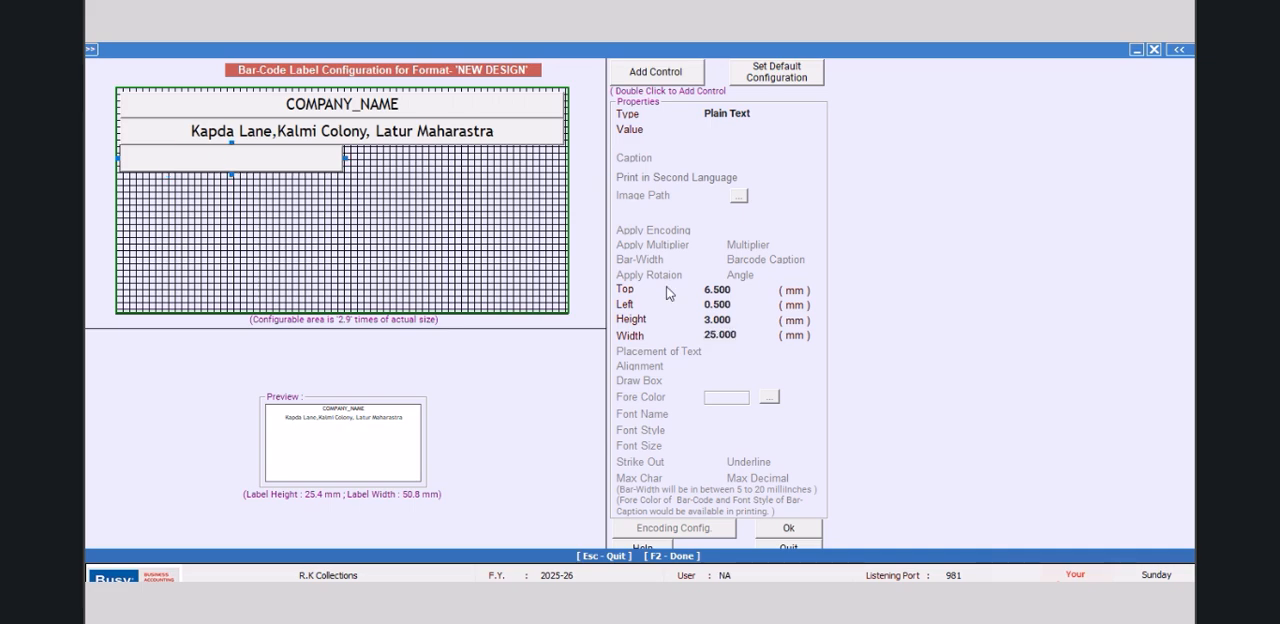
# Step: Turn the control below the address line into a data field showing ITEM_HSN_CODE
pyautogui.click(756, 112)
pyautogui.click(740, 151)
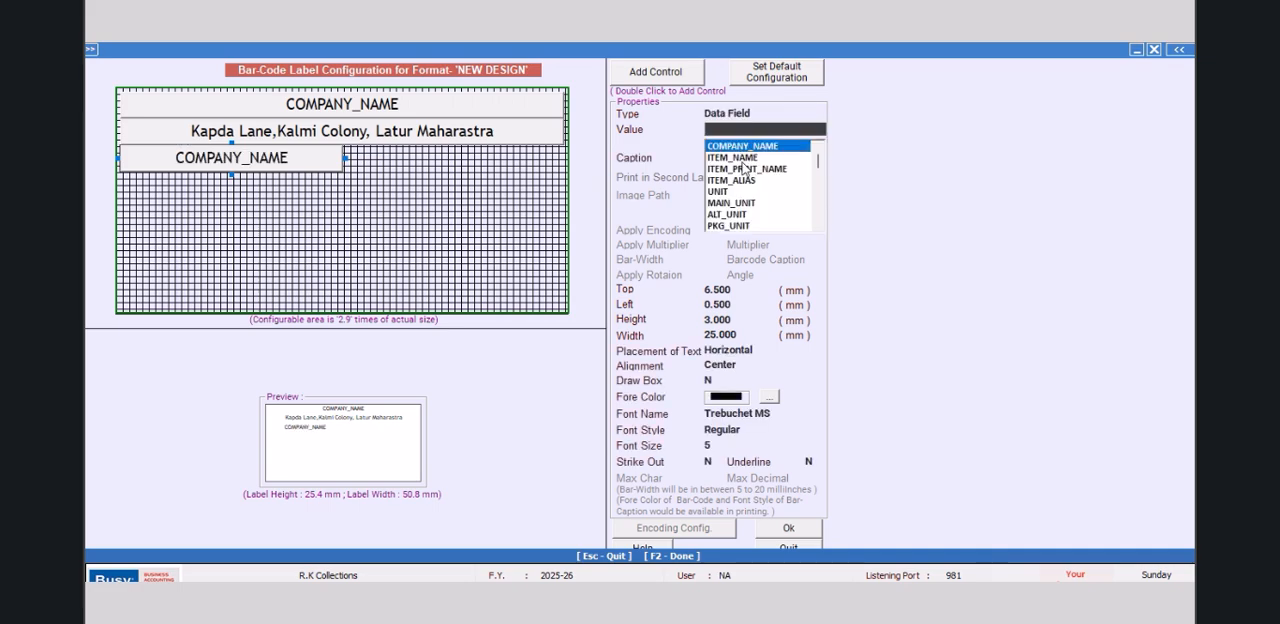
pyautogui.click(818, 225)
pyautogui.click(818, 225)
pyautogui.click(818, 225)
pyautogui.click(818, 226)
pyautogui.click(818, 226)
pyautogui.click(818, 226)
pyautogui.click(818, 226)
pyautogui.click(818, 226)
pyautogui.click(818, 226)
pyautogui.click(818, 226)
pyautogui.click(818, 226)
pyautogui.click(818, 226)
pyautogui.click(818, 226)
pyautogui.click(818, 226)
pyautogui.click(818, 226)
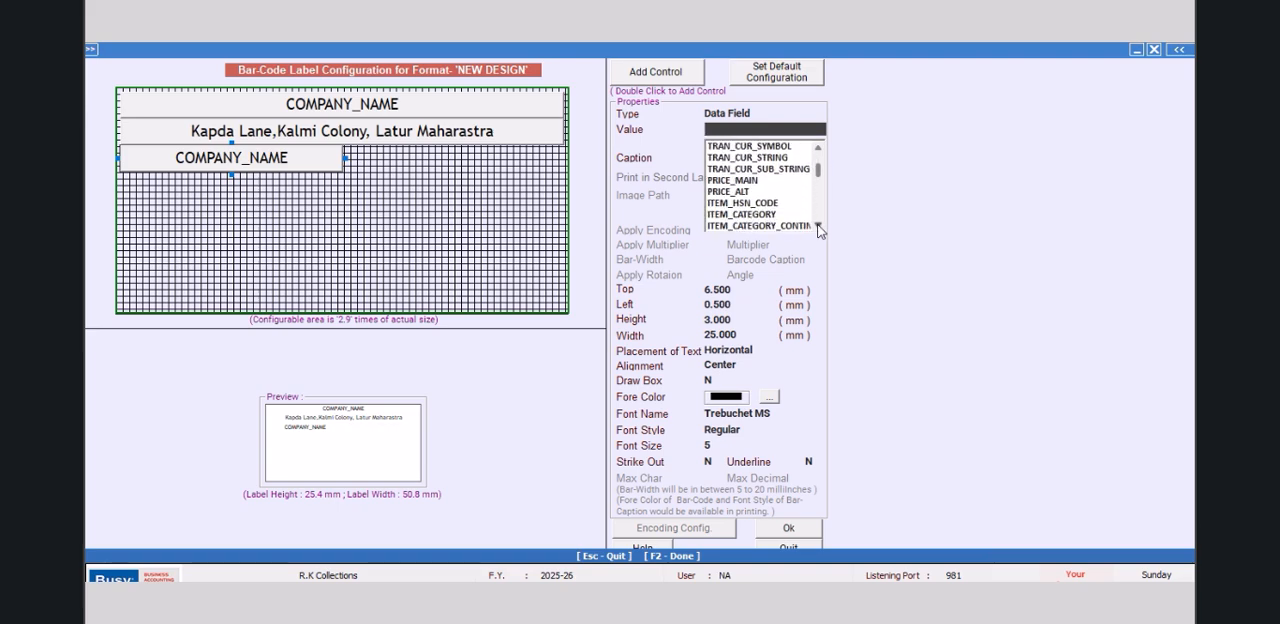
pyautogui.click(740, 203)
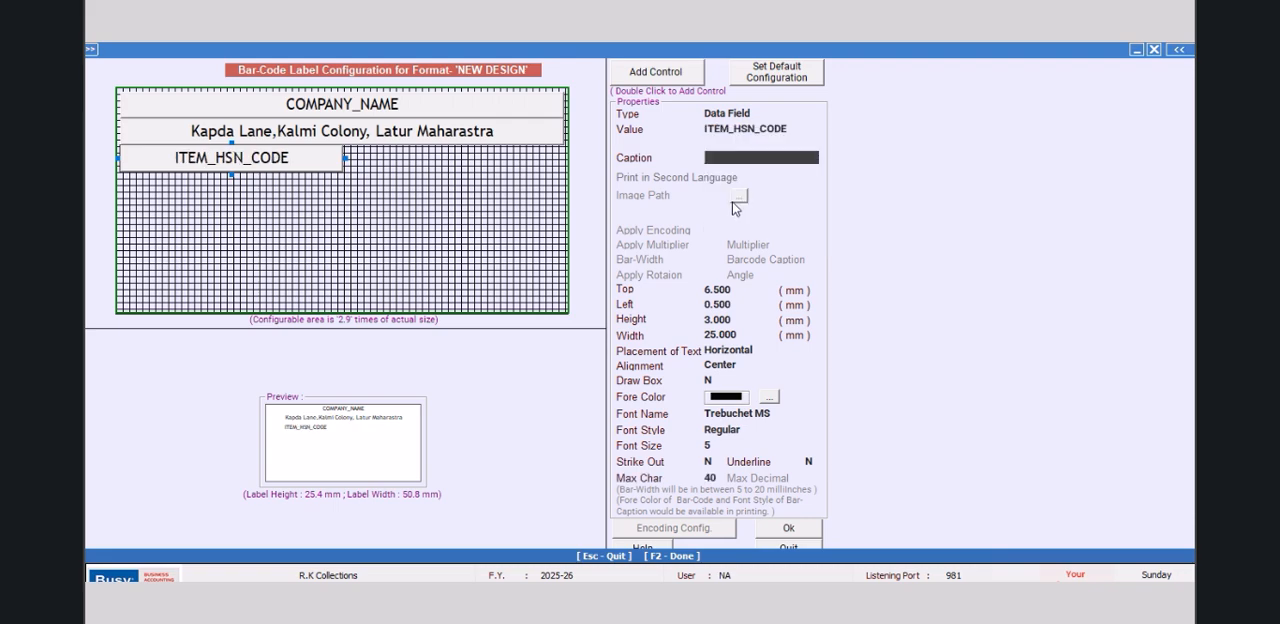
# Step: Caption the ITEM_HSN_CODE field "HSN CODE:" and align its text to the left
pyautogui.write('hn')
pyautogui.write('HSN CODE:')
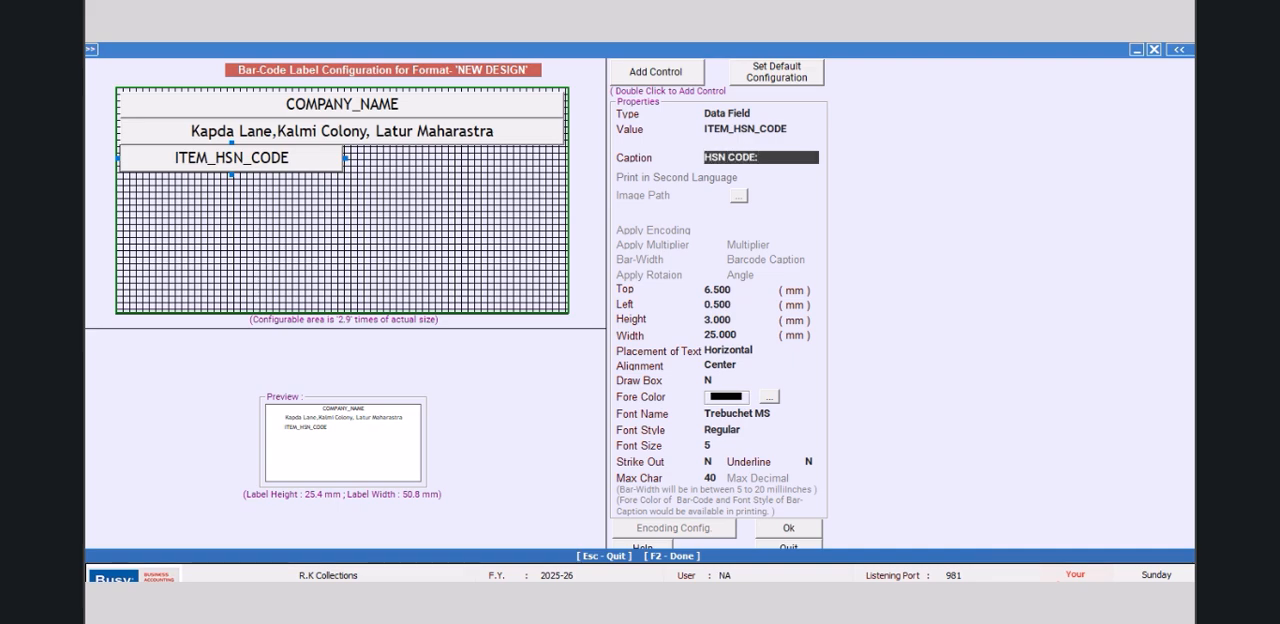
pyautogui.press('Return')
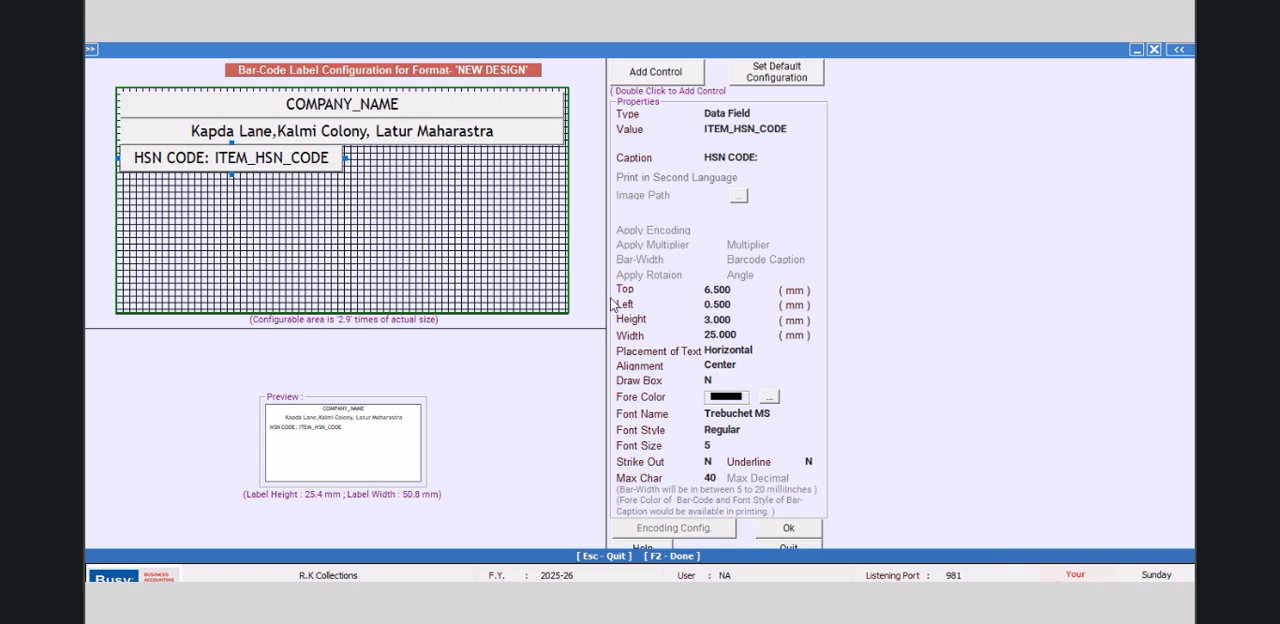
pyautogui.click(765, 368)
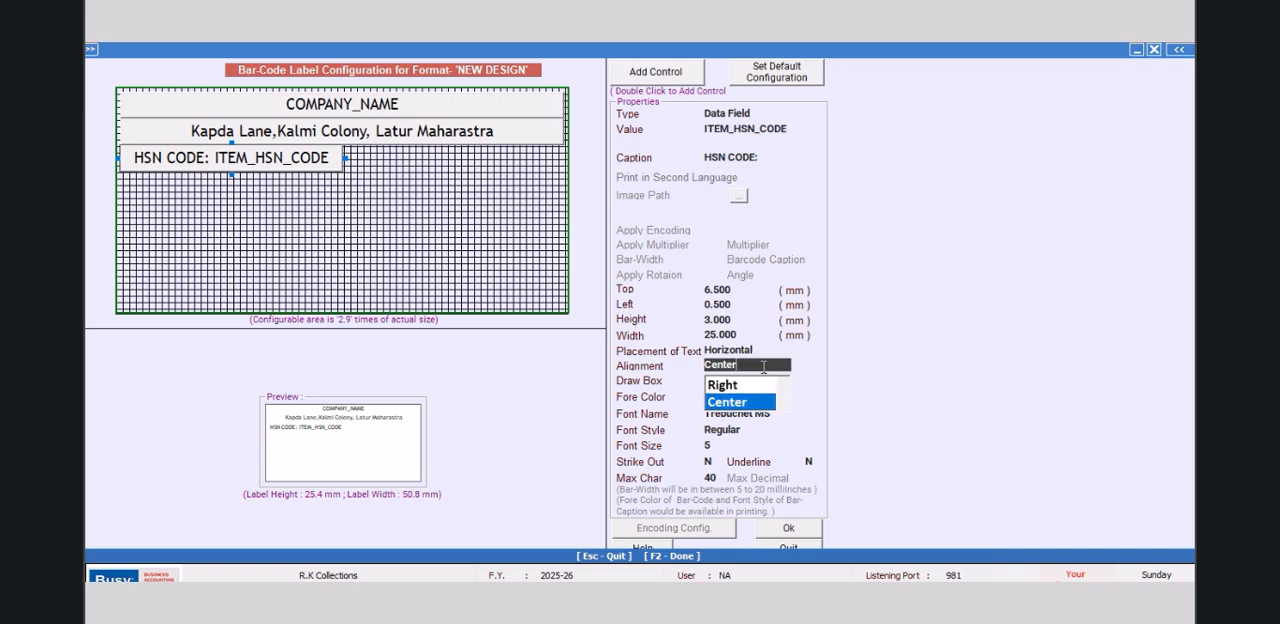
pyautogui.click(783, 385)
pyautogui.doubleClick(721, 386)
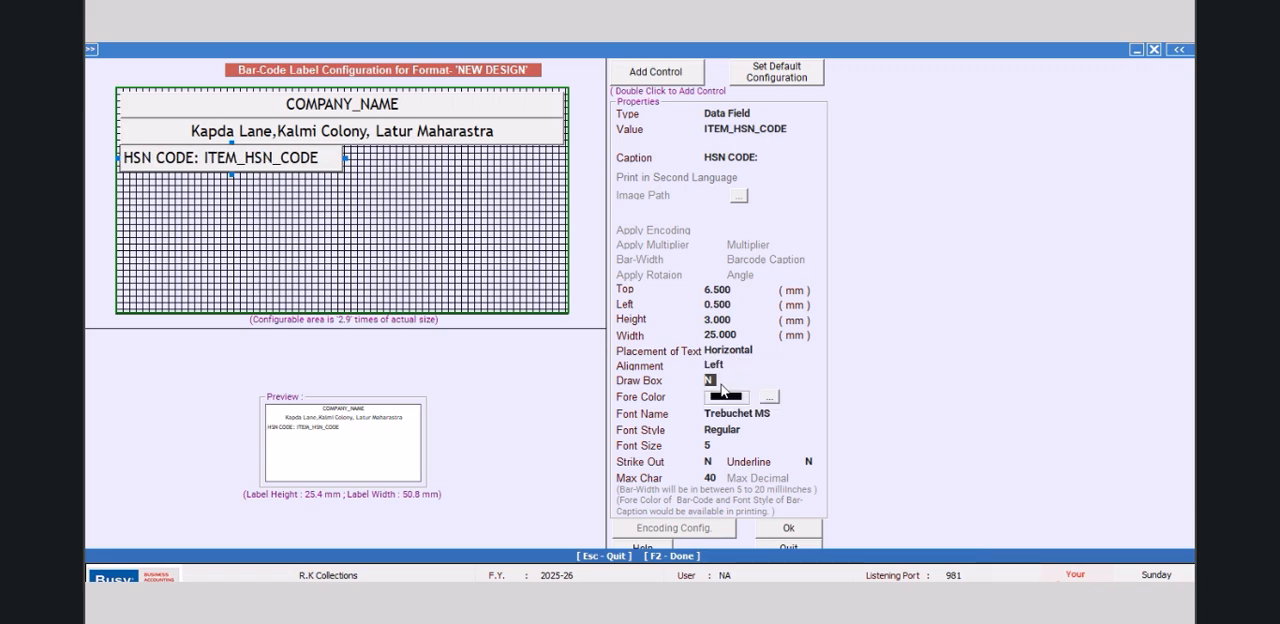
pyautogui.click(482, 139)
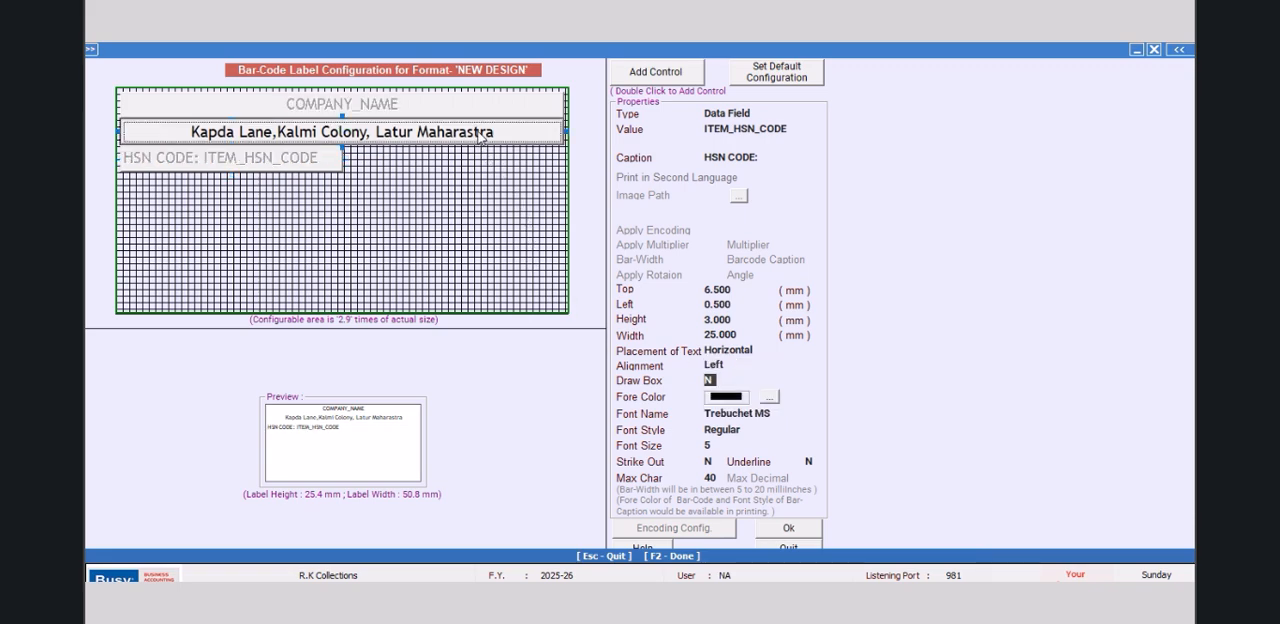
pyautogui.click(431, 102)
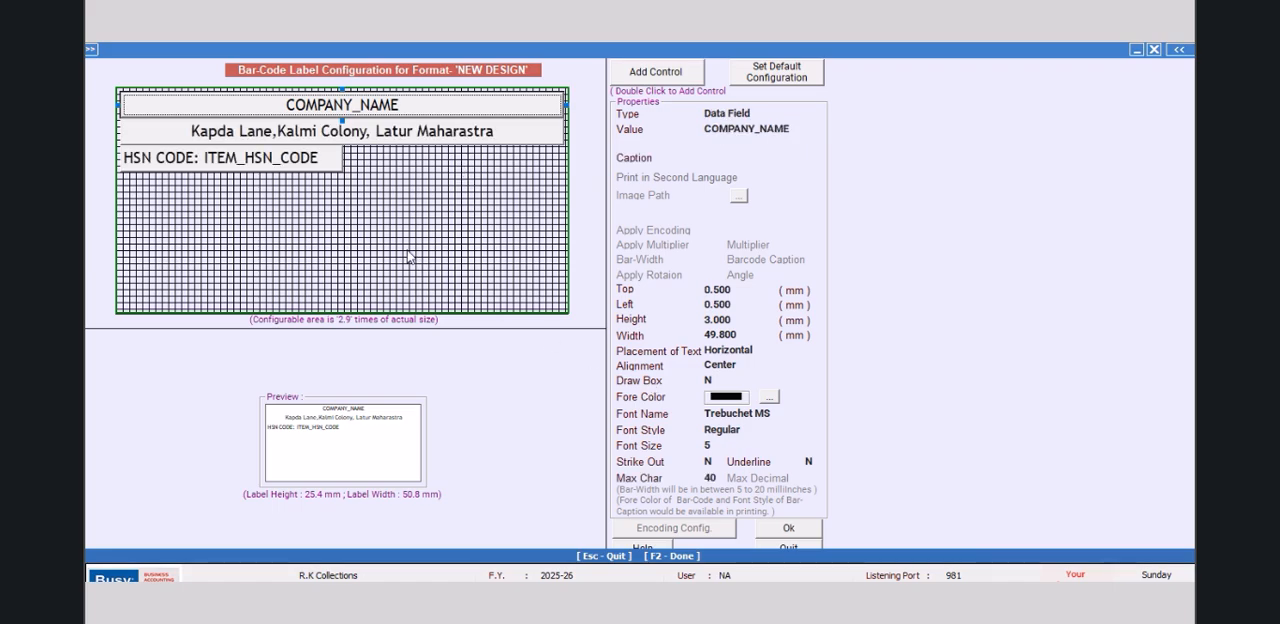
pyautogui.click(329, 162)
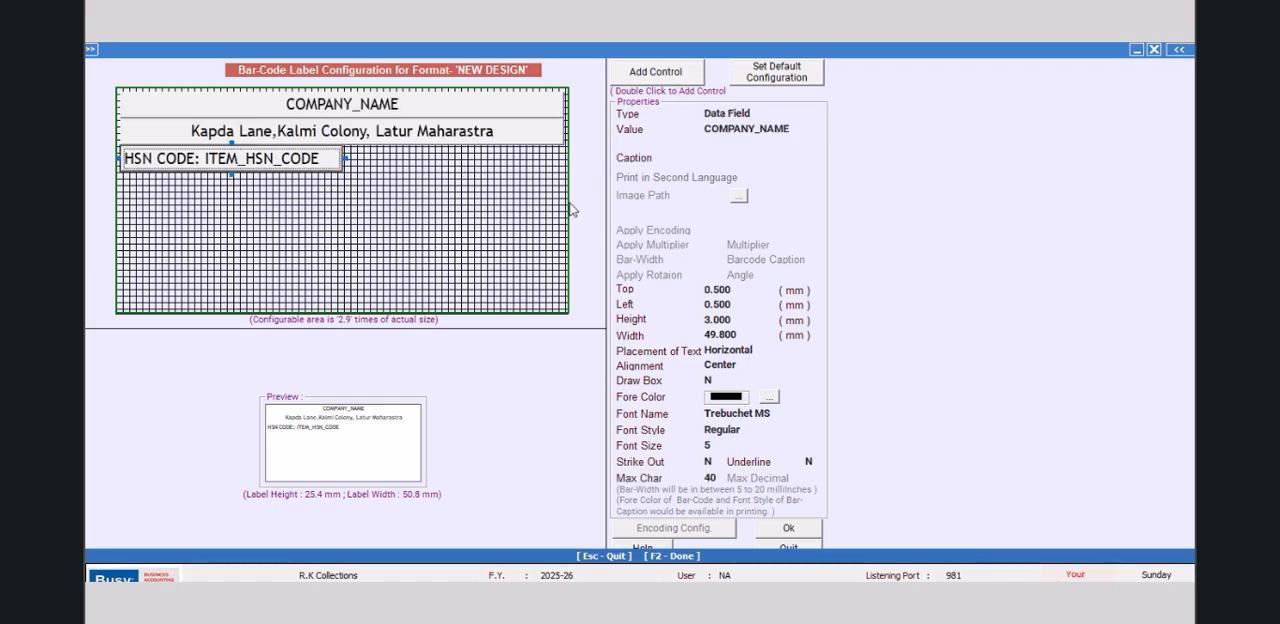
# Step: Add a new control below the HSN code field with a top offset of 9.5 mm and a left offset of 0.5 mm
pyautogui.doubleClick(652, 74)
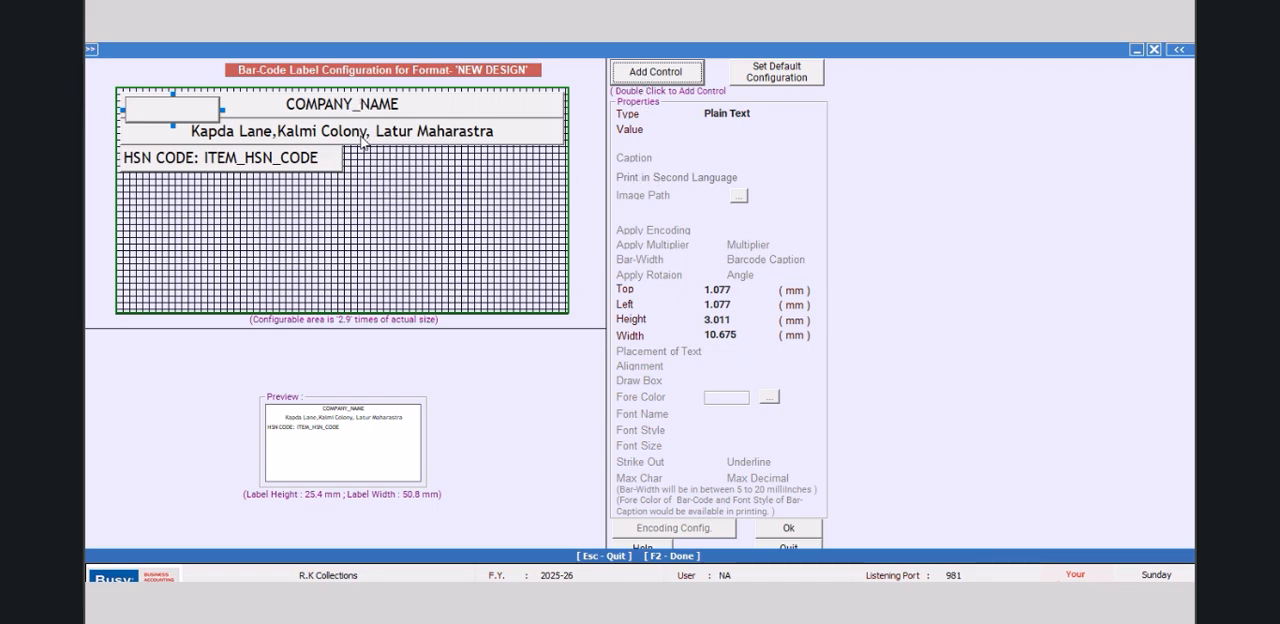
pyautogui.click(726, 291)
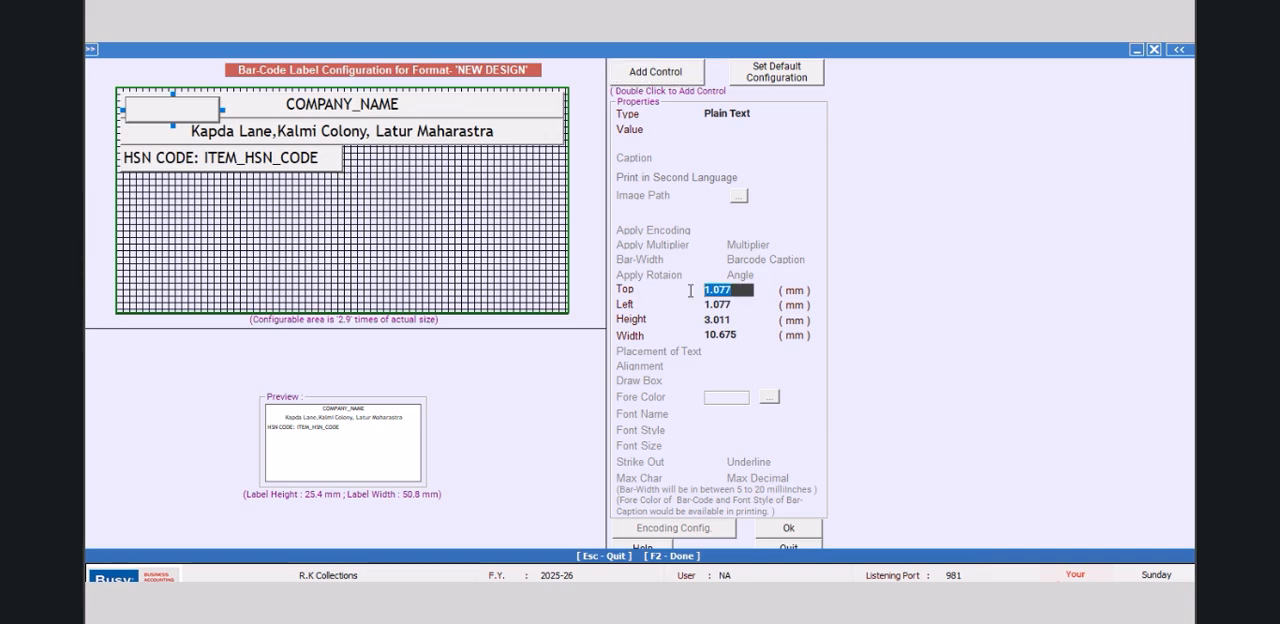
pyautogui.write('9.5')
pyautogui.press('Tab')
pyautogui.write('0.')
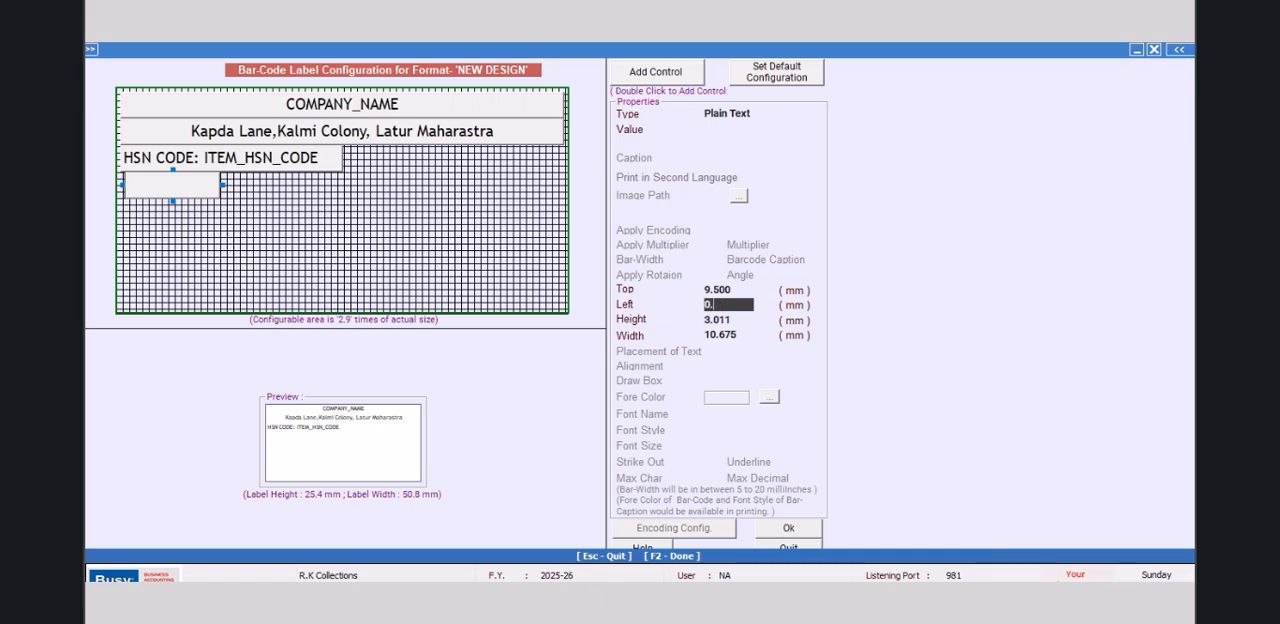
pyautogui.press('Tab')
# Step: Make the new control below the HSN code field 3 mm high and 25 mm wide
pyautogui.write('3')
pyautogui.press('Tab')
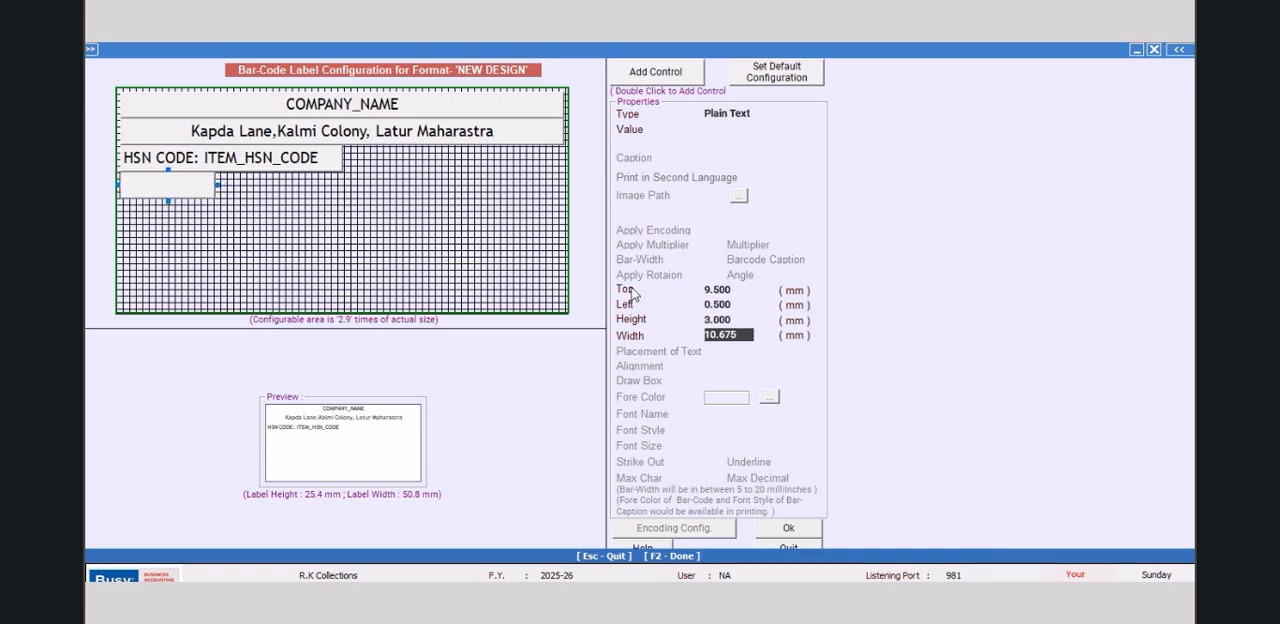
pyautogui.write('25')
pyautogui.press('Tab')
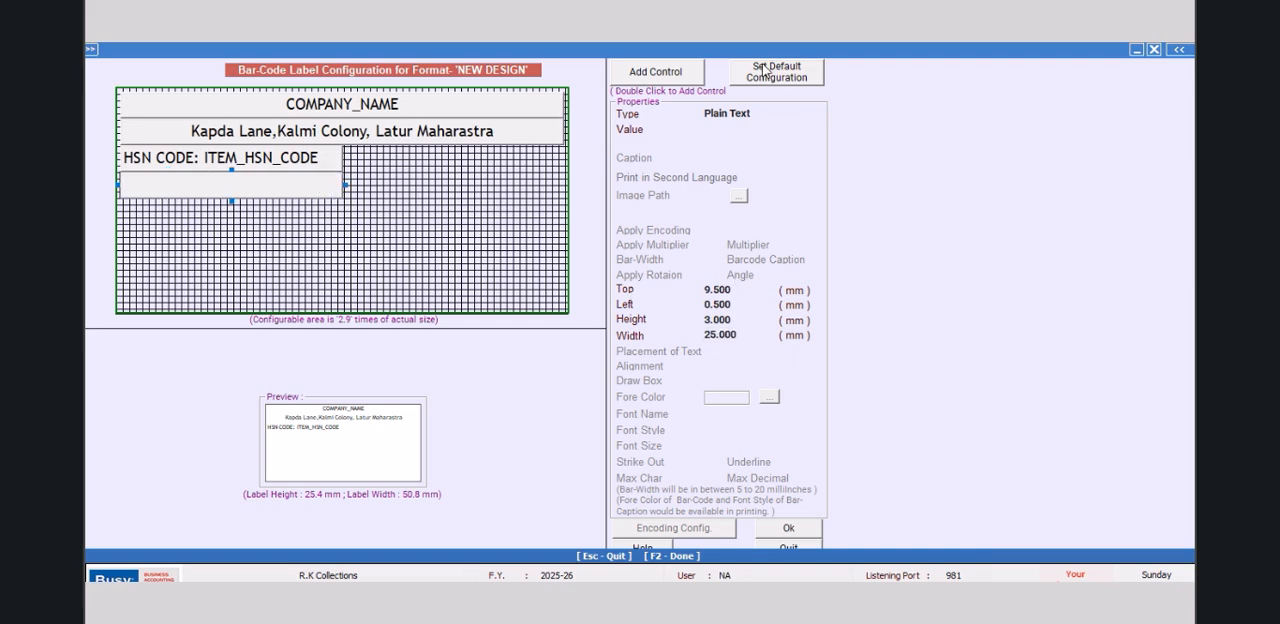
# Step: Change the type of the empty control below the HSN code field from plain text to Data Field
pyautogui.click(765, 116)
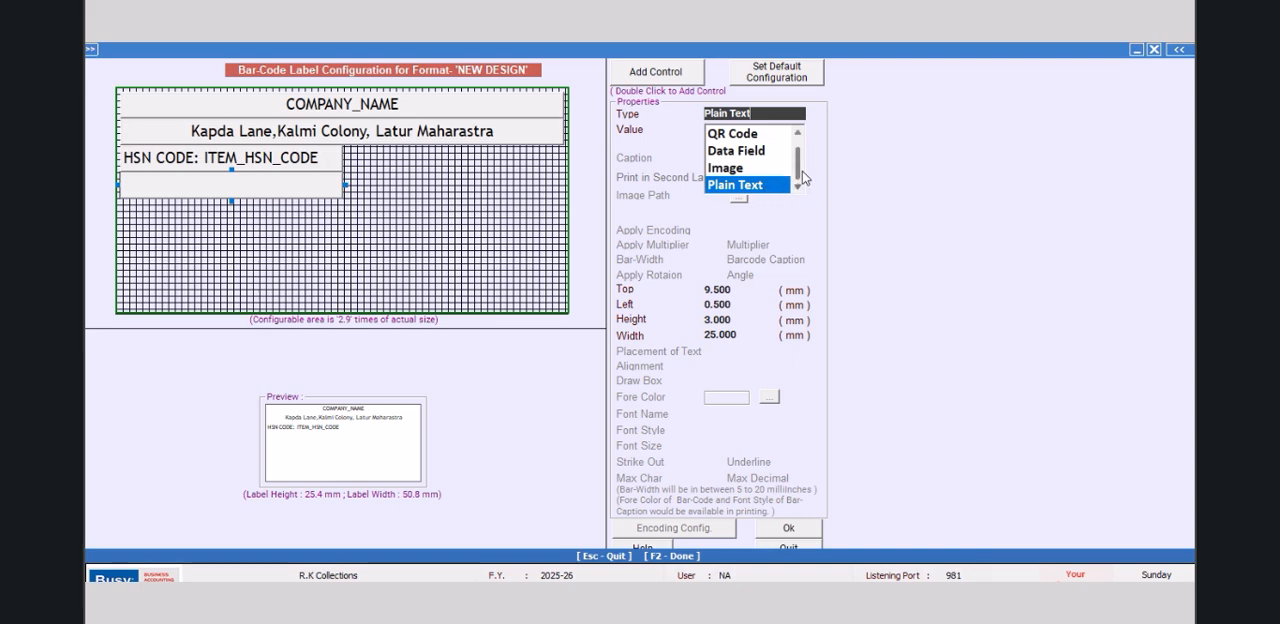
pyautogui.click(797, 133)
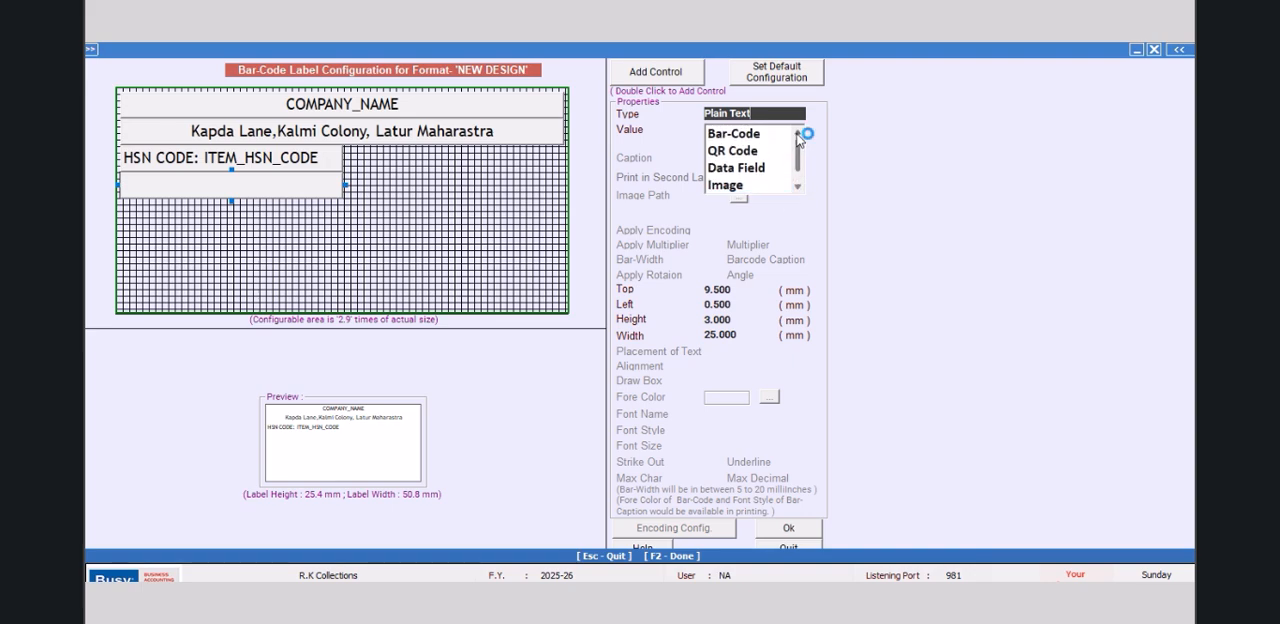
pyautogui.click(798, 187)
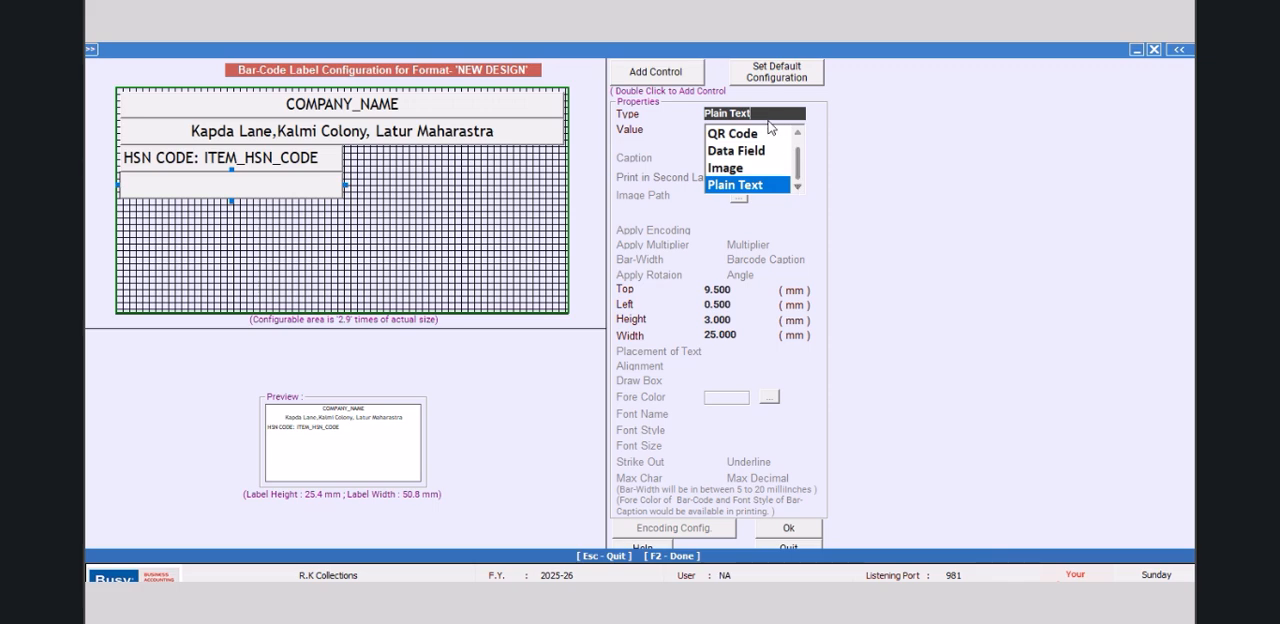
pyautogui.click(723, 151)
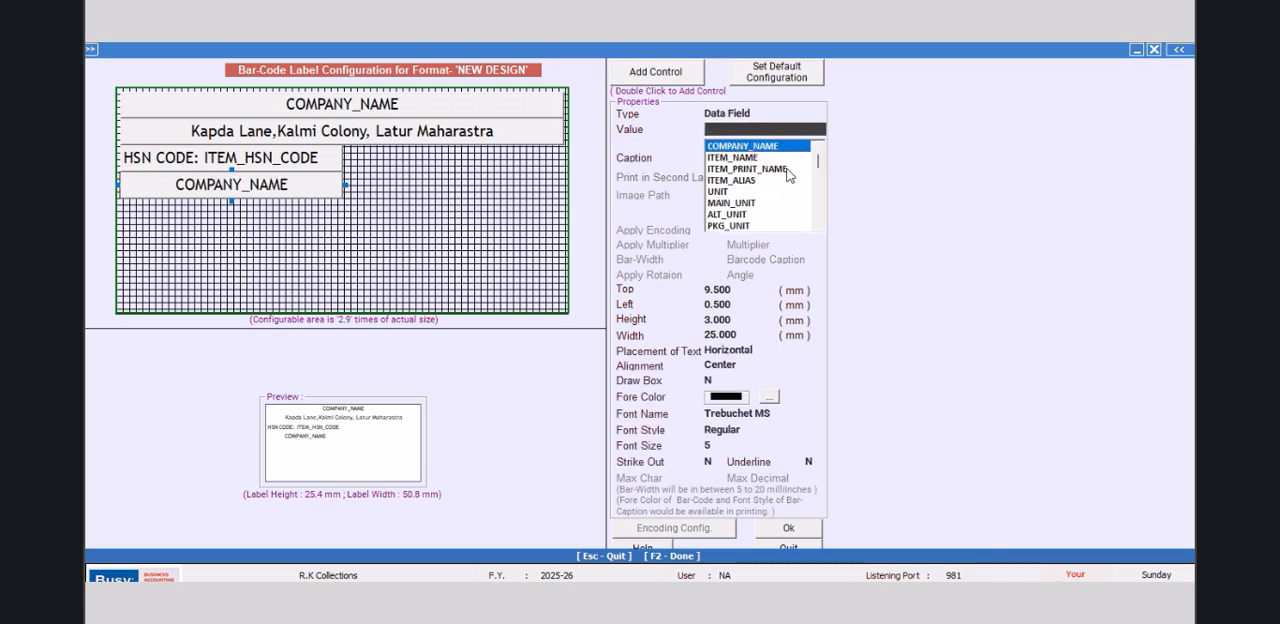
# Step: Look through the available data fields for the value of the new control below the HSN code field
pyautogui.click(820, 226)
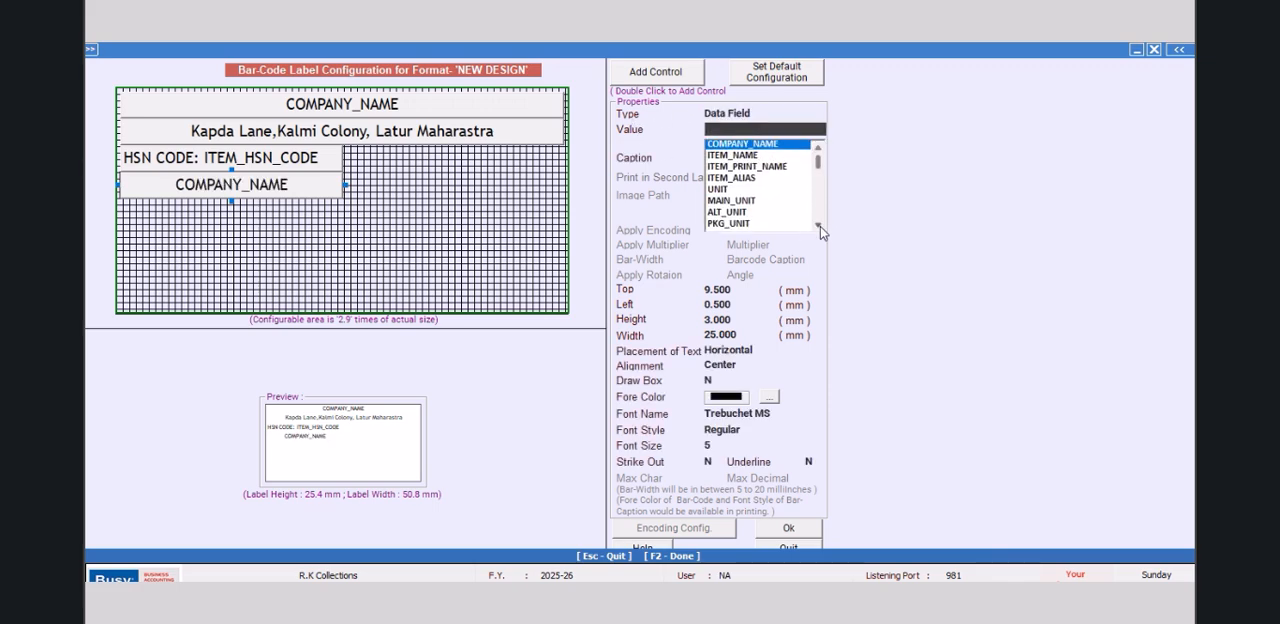
pyautogui.click(820, 226)
pyautogui.click(820, 226)
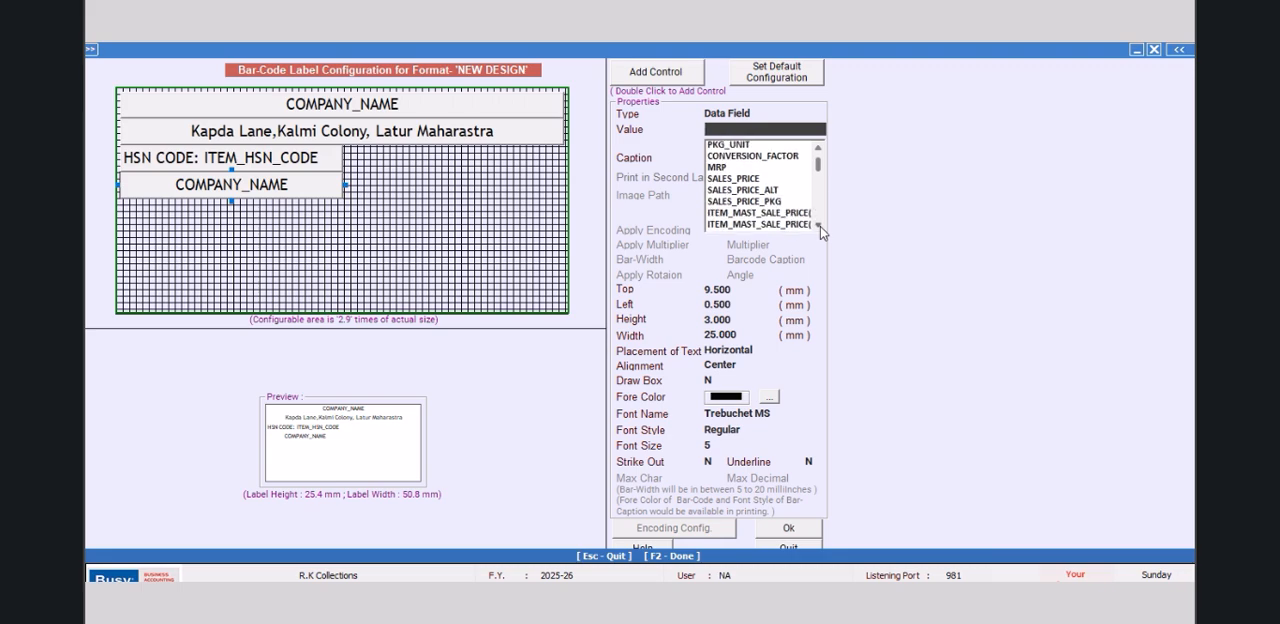
pyautogui.click(820, 226)
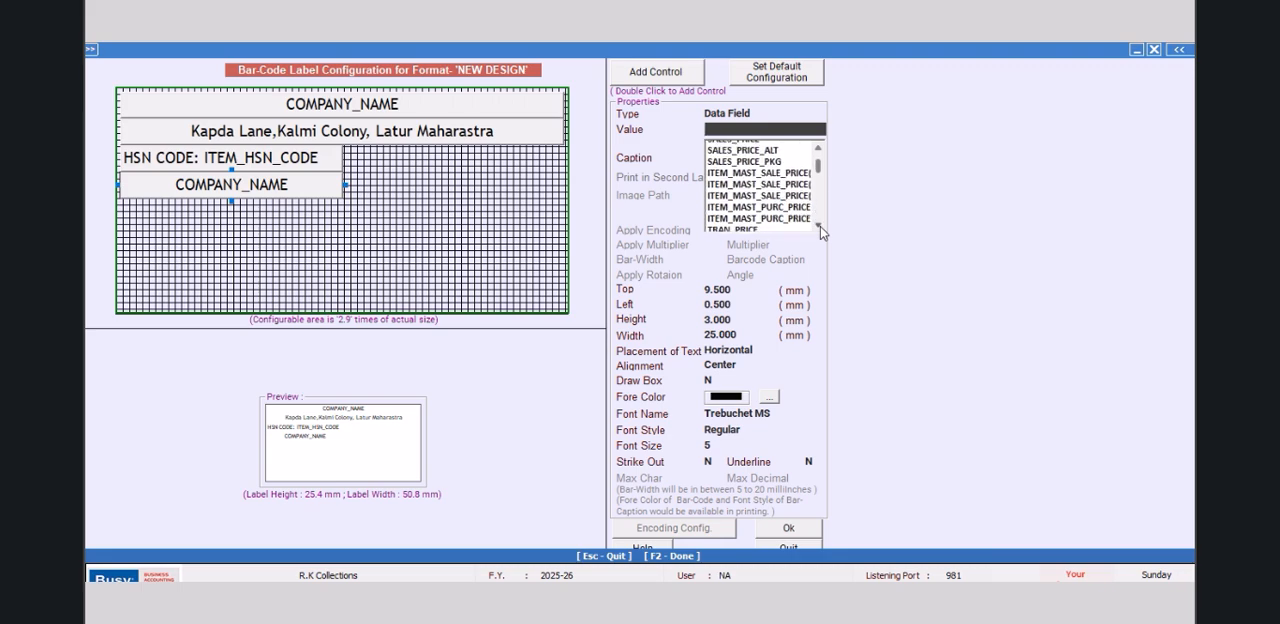
pyautogui.click(820, 226)
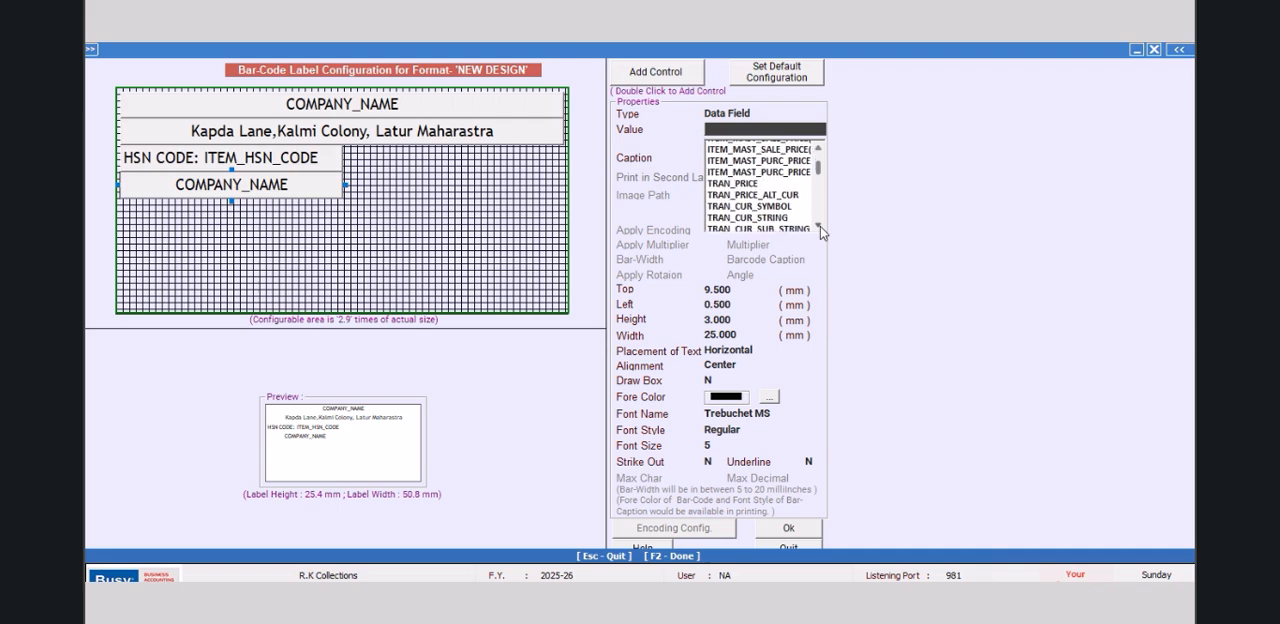
pyautogui.click(820, 226)
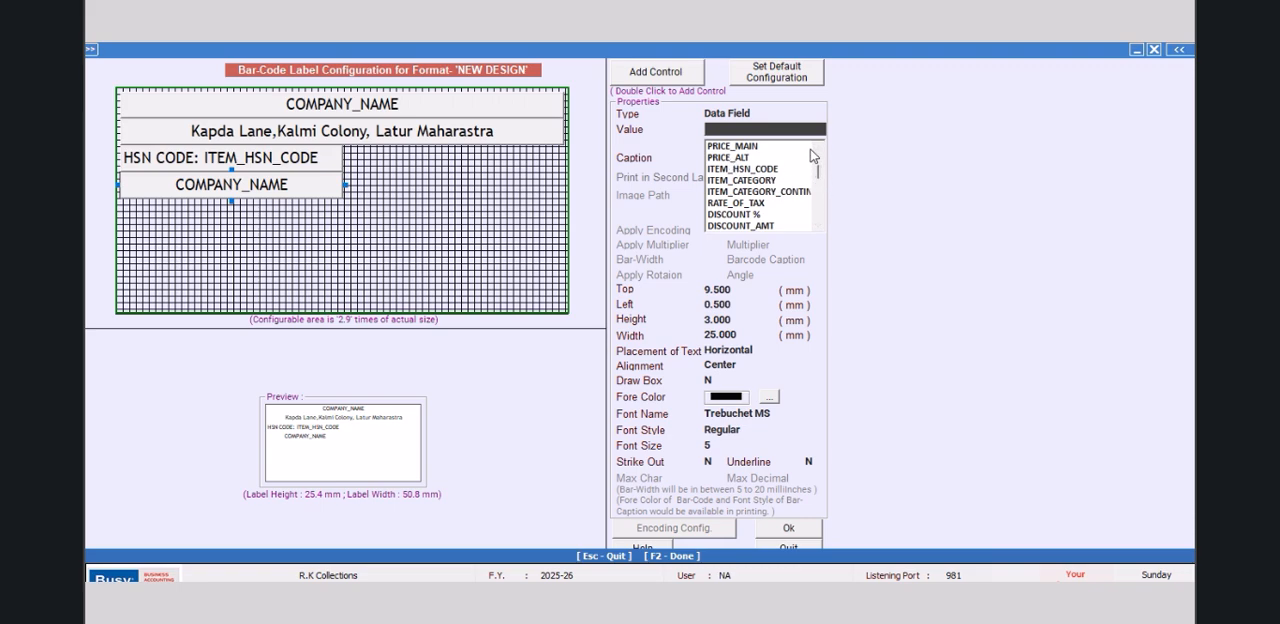
pyautogui.click(810, 148)
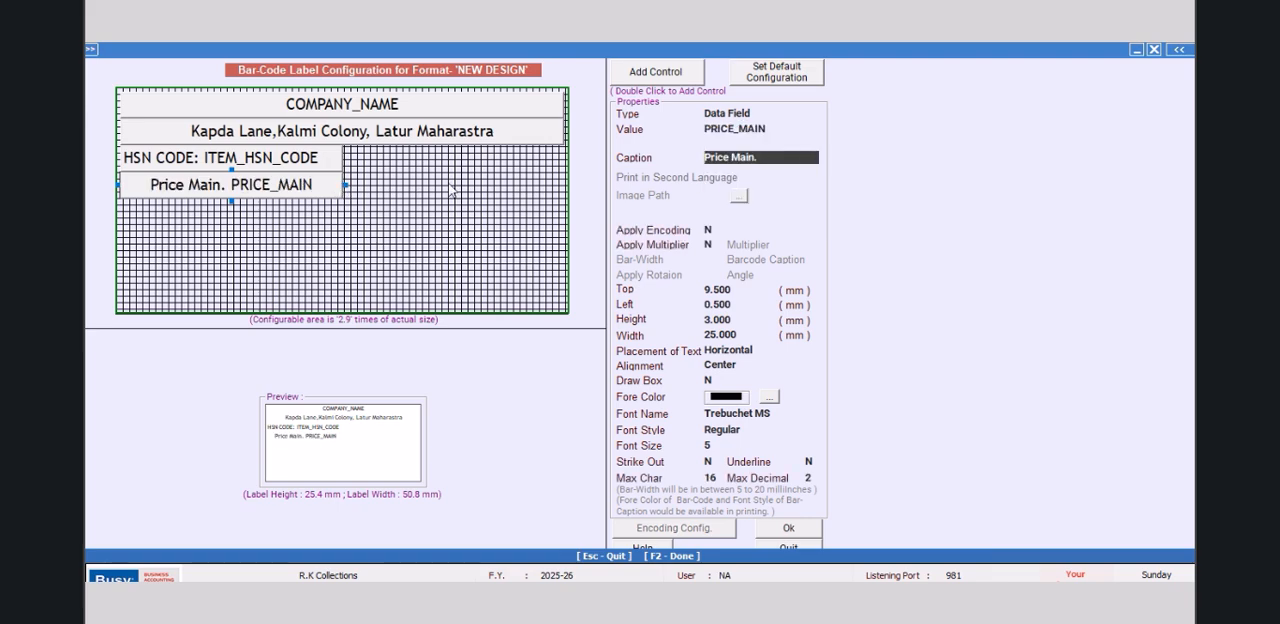
pyautogui.click(764, 159)
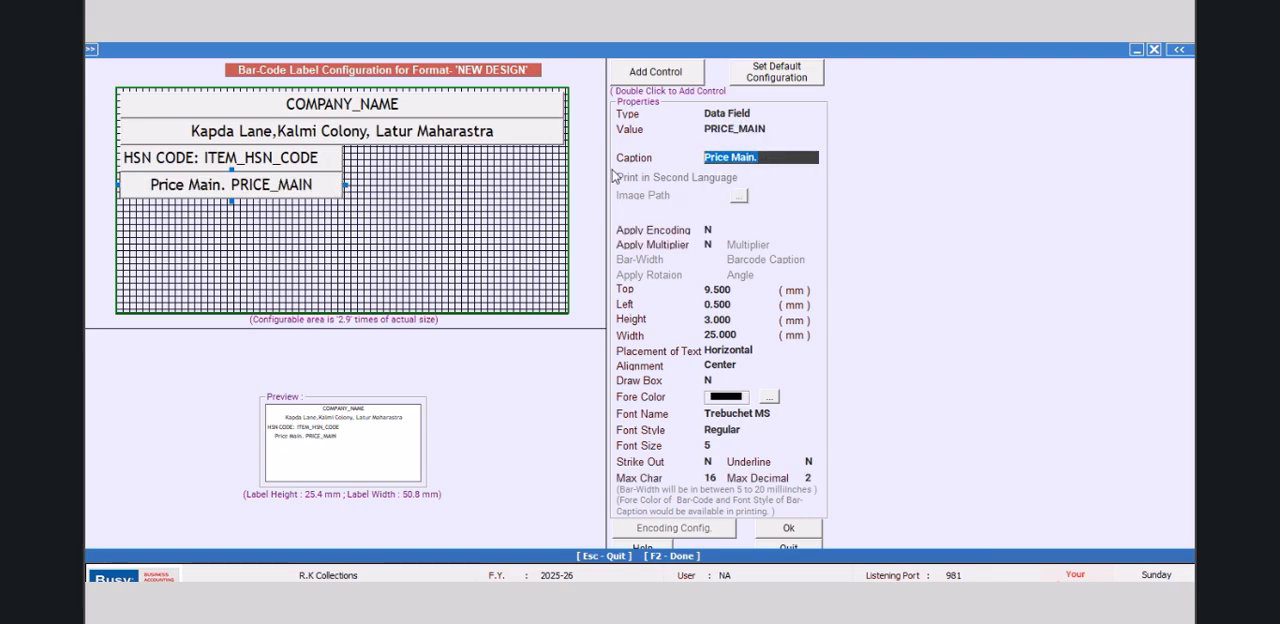
pyautogui.press('BackSpace')
pyautogui.write('R')
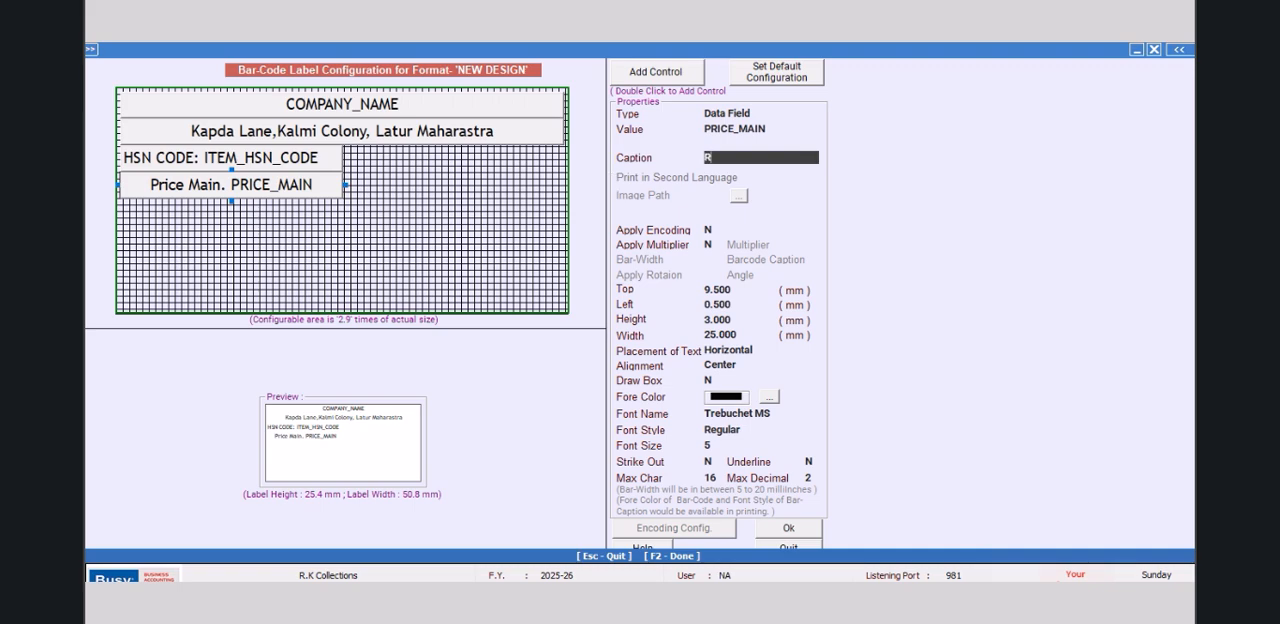
pyautogui.click(770, 131)
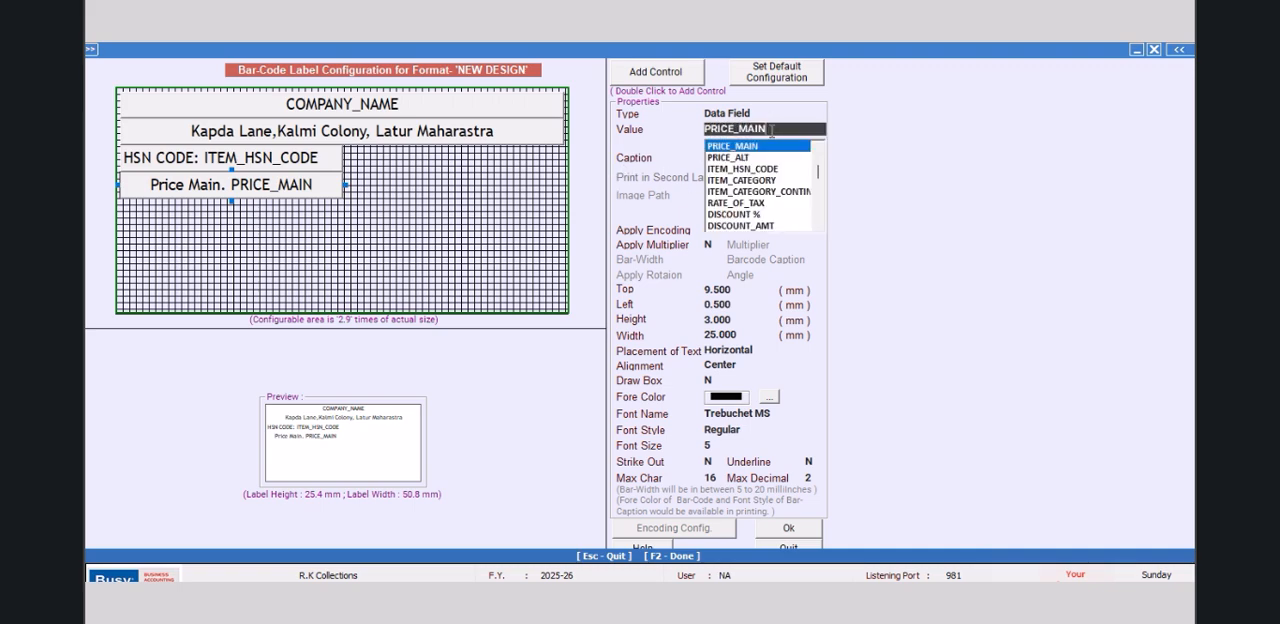
pyautogui.press('Escape')
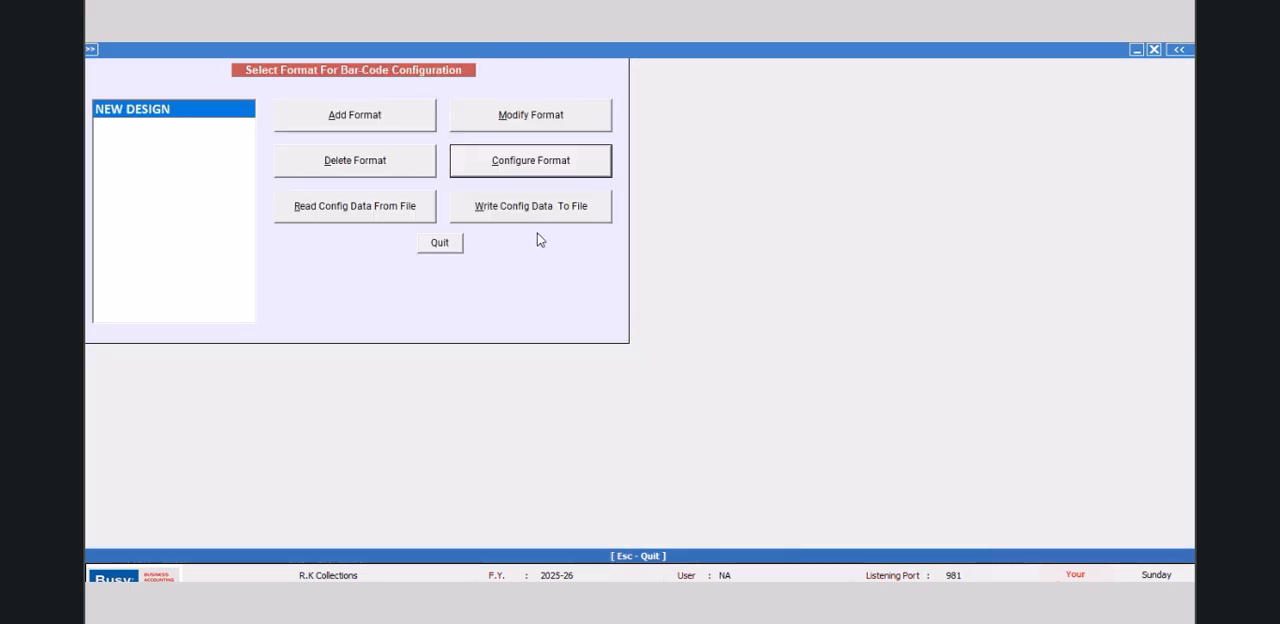
# Step: Open the label configuration of the NEW DESIGN format and add a new control to the label
pyautogui.click(536, 165)
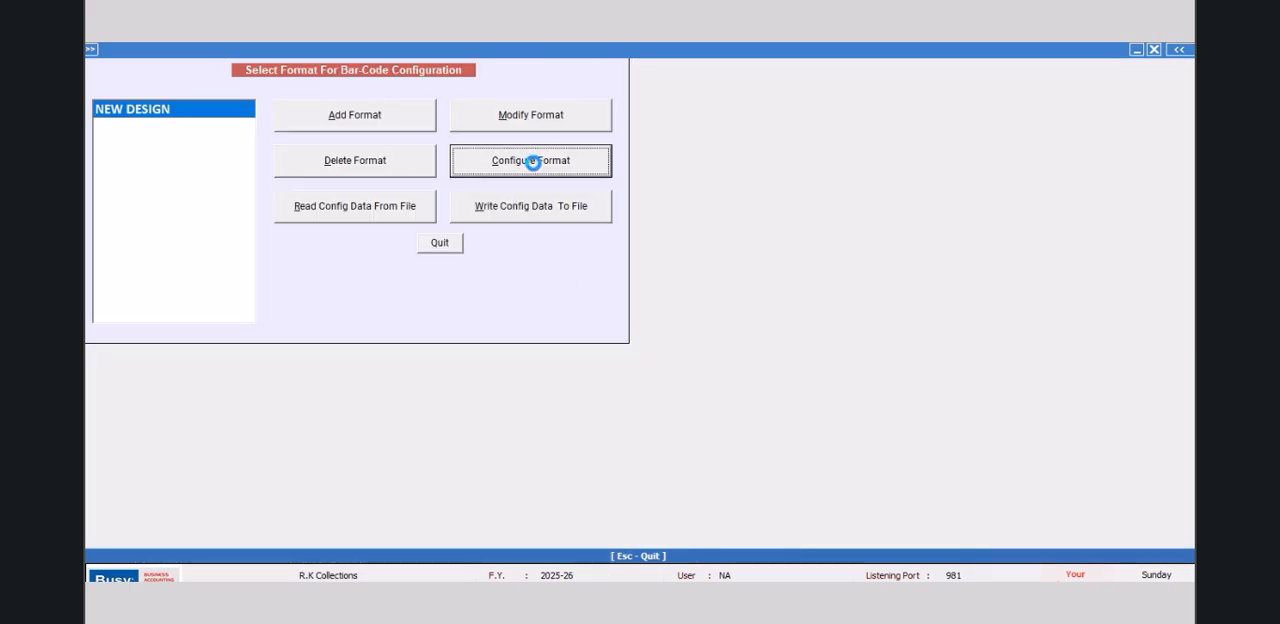
pyautogui.click(633, 440)
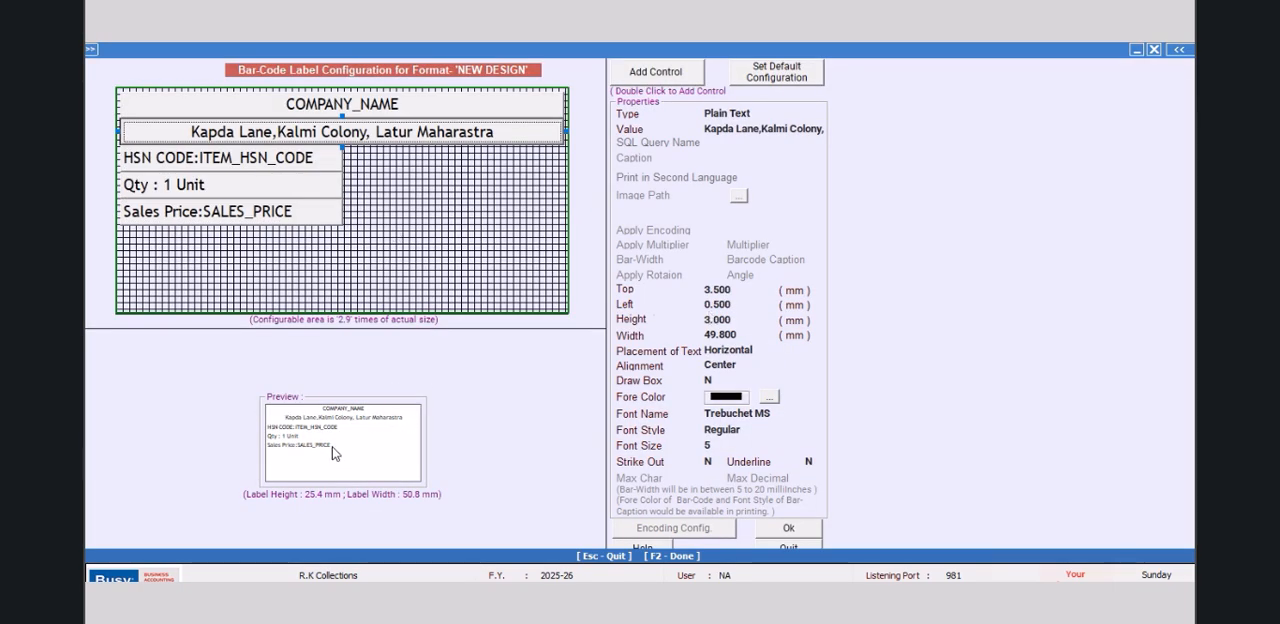
pyautogui.doubleClick(648, 72)
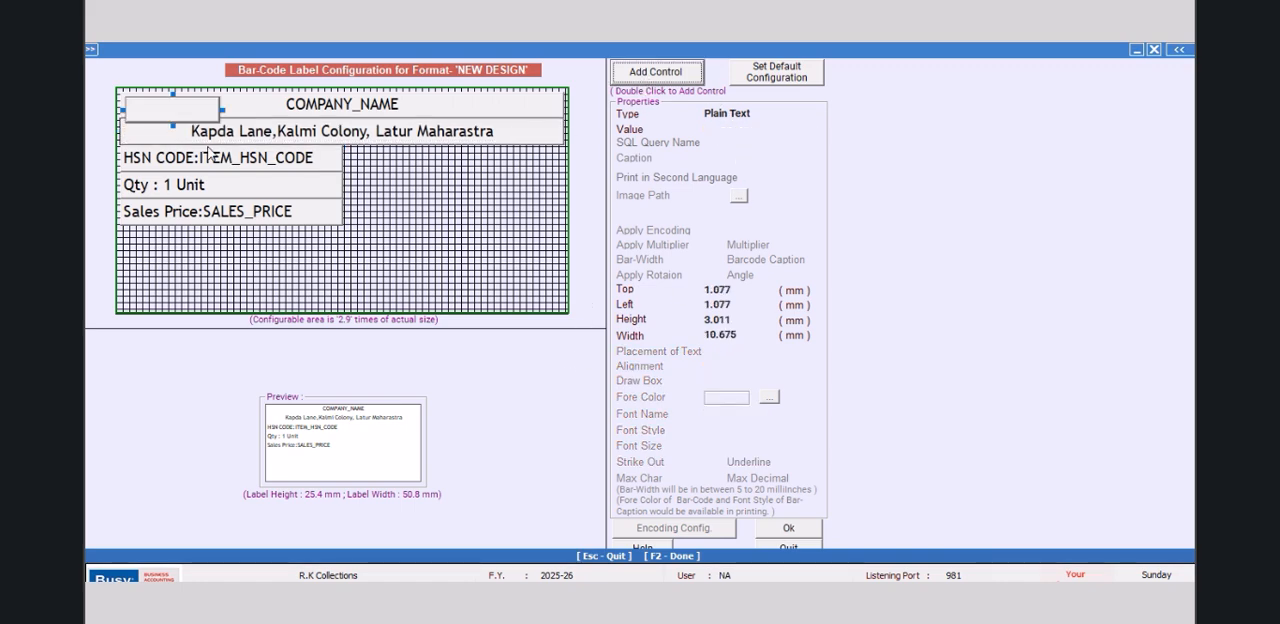
# Step: Place the new control below the Sales Price field at top 15.5 mm and left 0.5 mm, with height 3 mm and width 25 mm
pyautogui.click(738, 290)
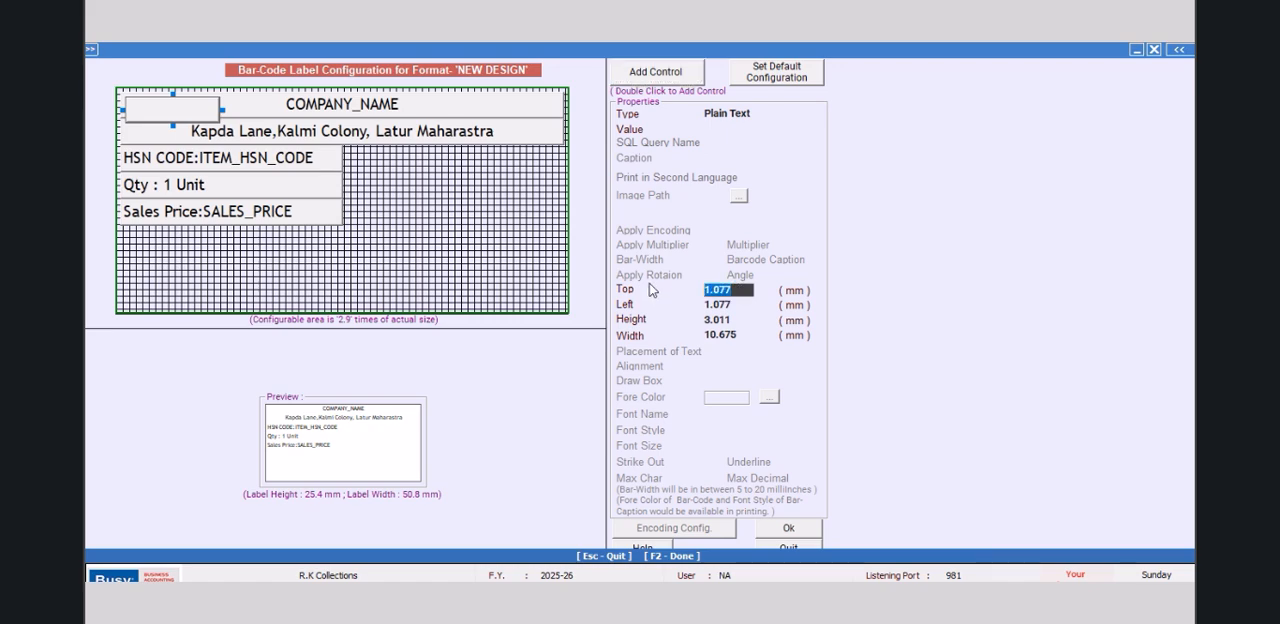
pyautogui.write('15.5')
pyautogui.press('Return')
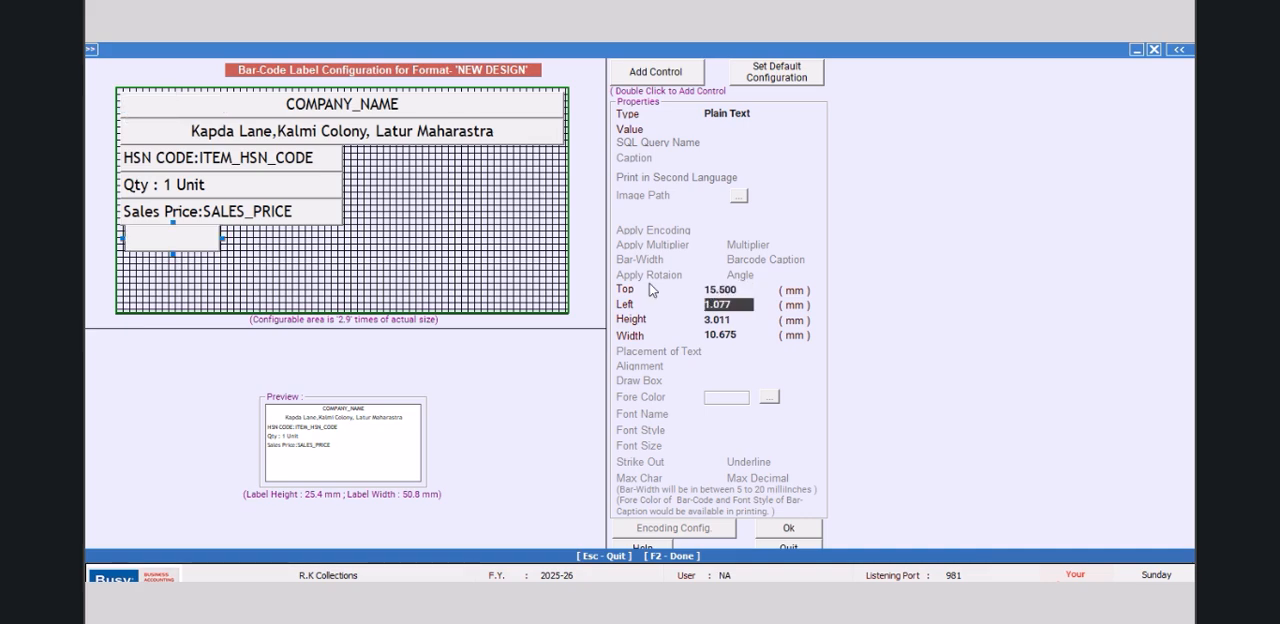
pyautogui.write('0.5')
pyautogui.press('Return')
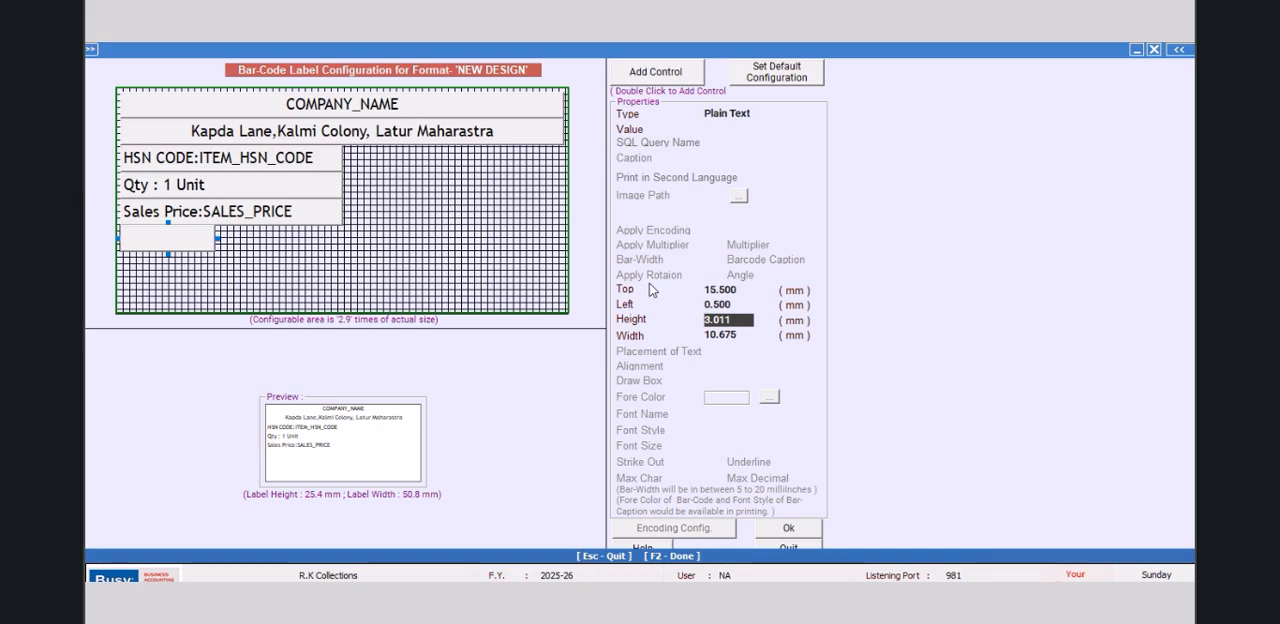
pyautogui.write('3')
pyautogui.press('Return')
pyautogui.write('25')
pyautogui.press('Return')
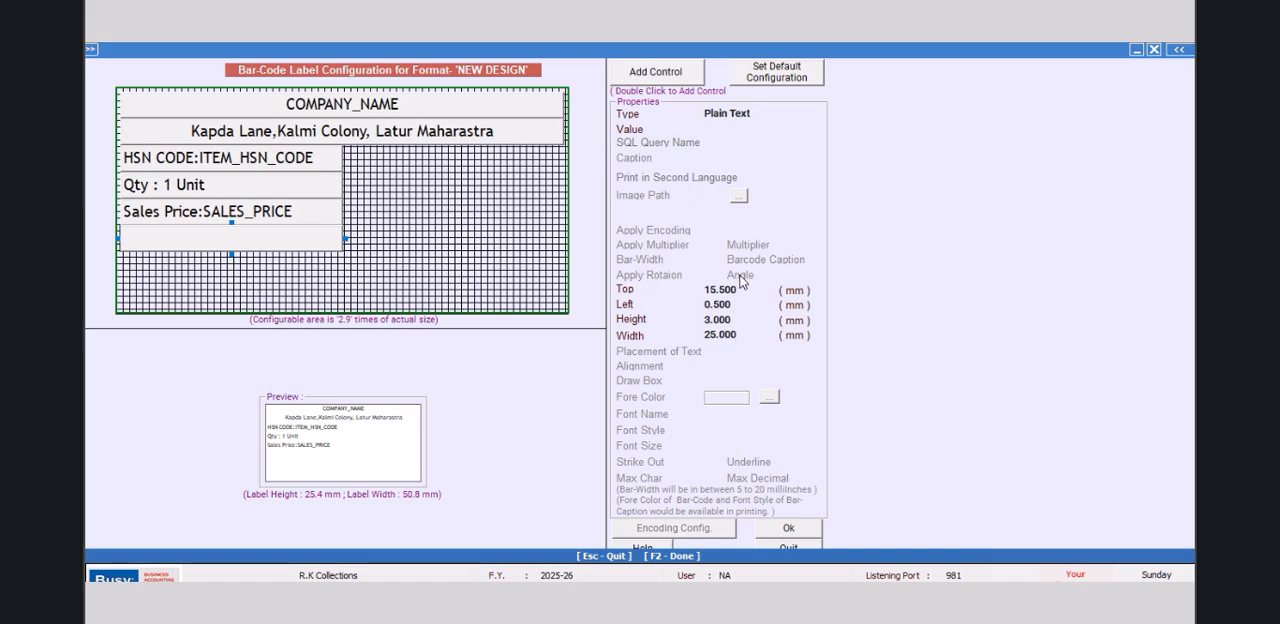
# Step: Change the empty control below the Sales Price field to a Data Field with the value SQL_QUERY_NUM
pyautogui.click(748, 113)
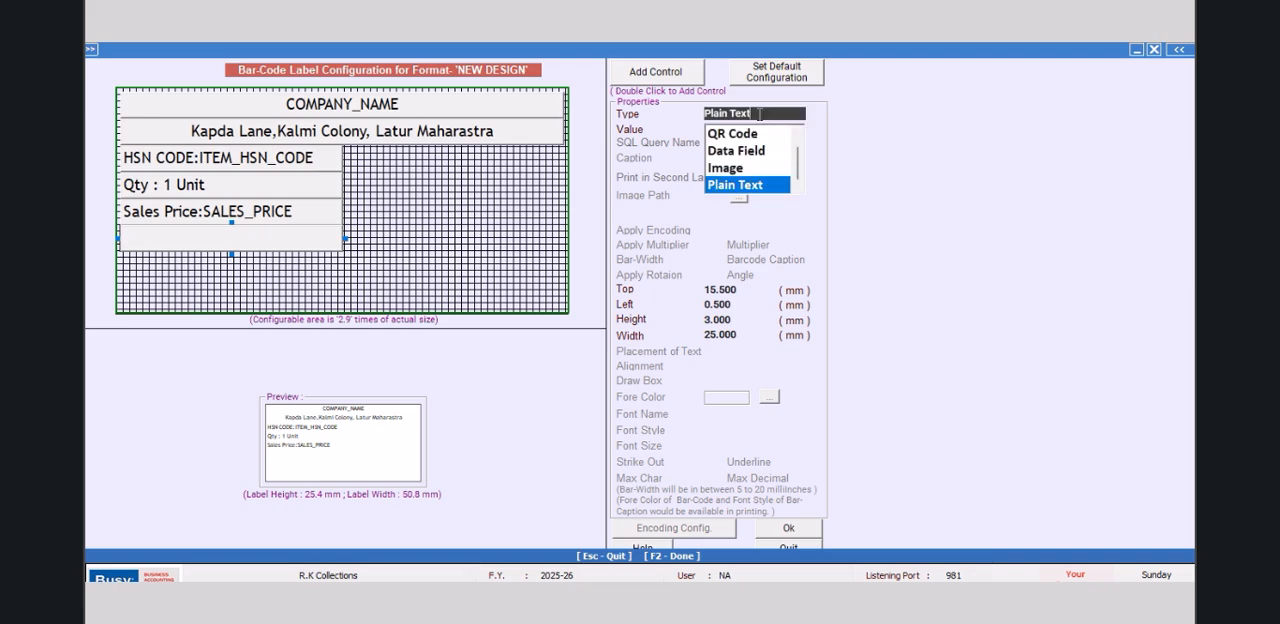
pyautogui.click(748, 150)
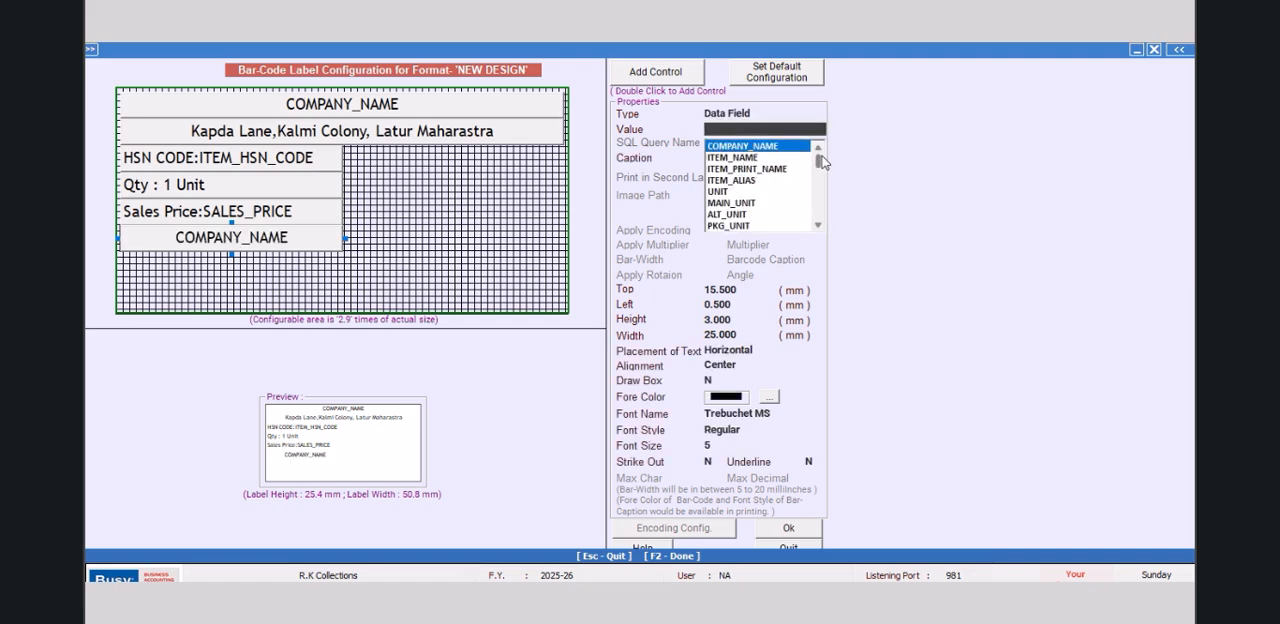
pyautogui.moveTo(818, 163); pyautogui.dragTo(818, 230)
pyautogui.click(766, 214)
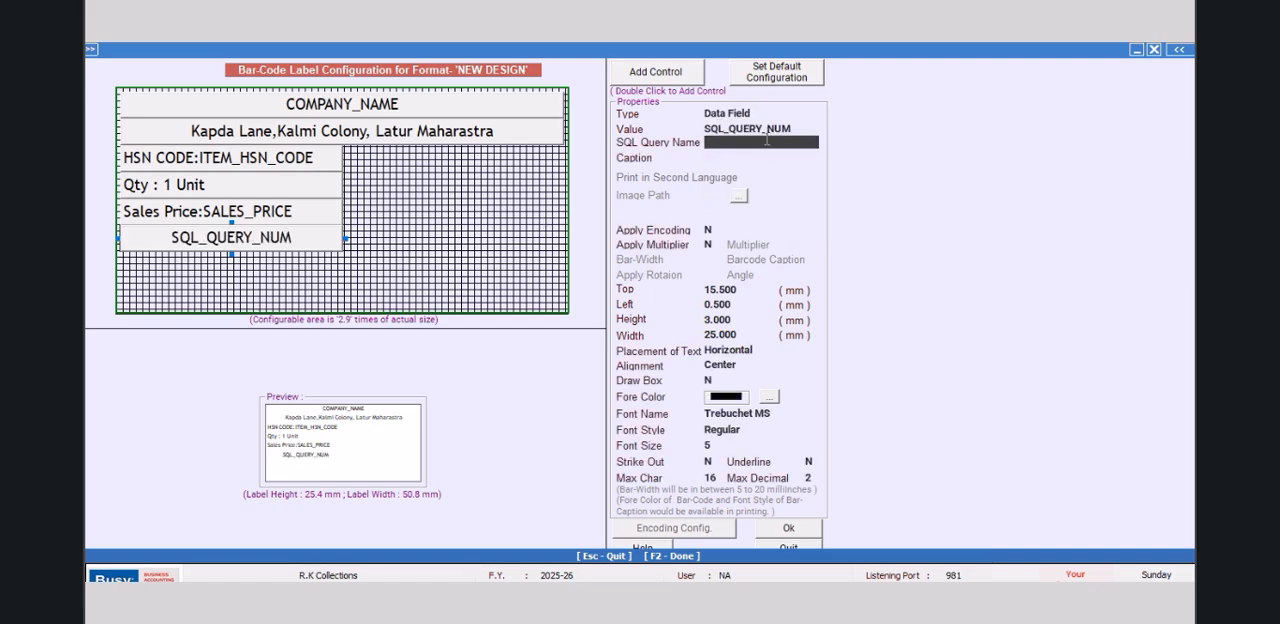
# Step: Enter MANGO as the SQL query name of the SQL_QUERY_NUM field
pyautogui.write('m')
pyautogui.press('BackSpace')
pyautogui.press('Return')
pyautogui.press('Return')
pyautogui.write('MANGO')
pyautogui.press('Return')
# Step: Give the SQL_QUERY_NUM field the caption NEW GST %
pyautogui.write('GST')
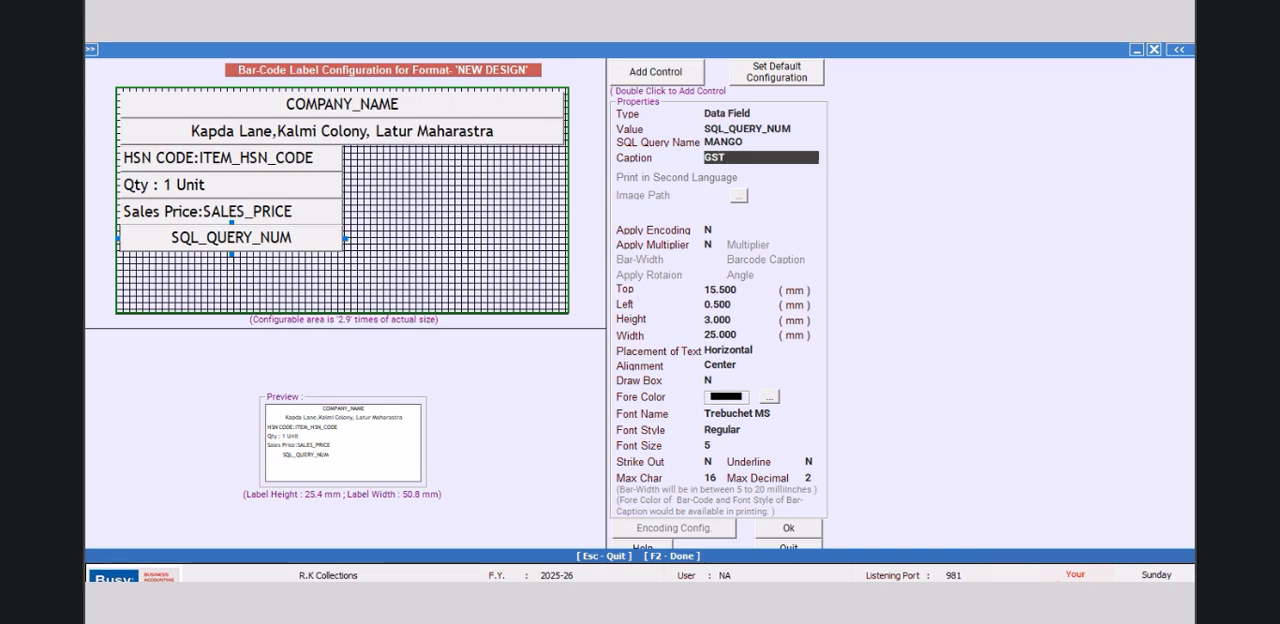
pyautogui.press('BackSpace')
pyautogui.press('BackSpace')
pyautogui.press('BackSpace')
pyautogui.write('NEW')
pyautogui.press('BackSpace')
pyautogui.press('BackSpace')
pyautogui.press('BackSpace')
pyautogui.write('NEW GST %')
pyautogui.press('Return')
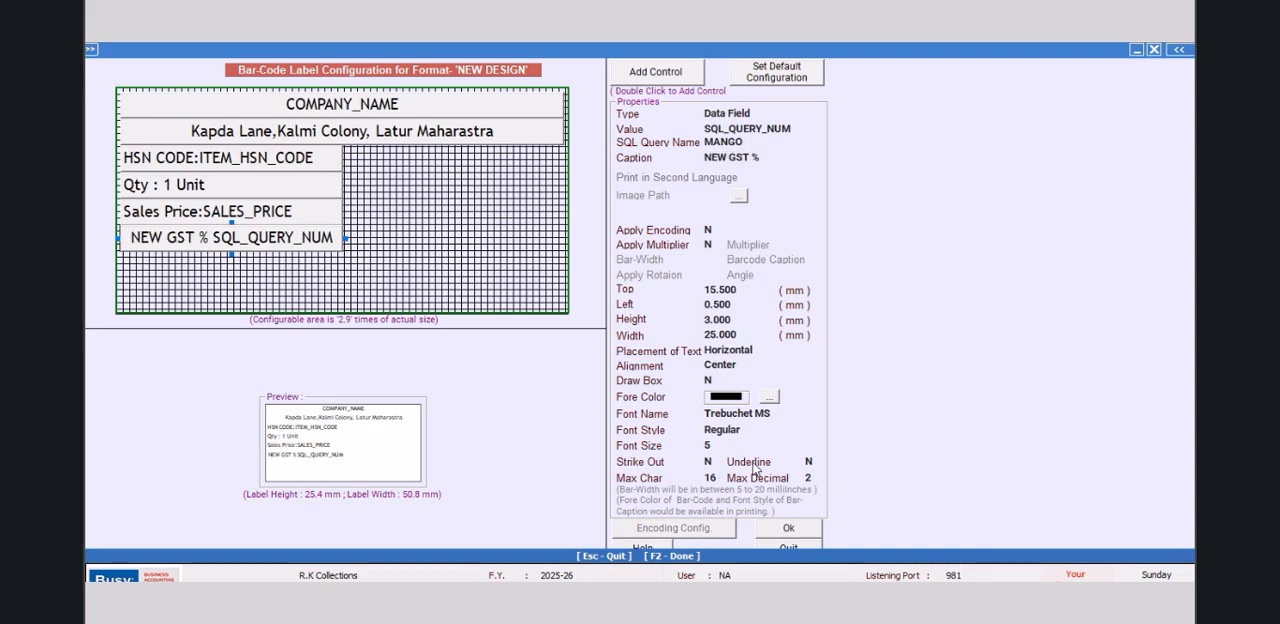
# Step: Align the NEW GST % field's text to the left and set its font style to Bold
pyautogui.click(751, 368)
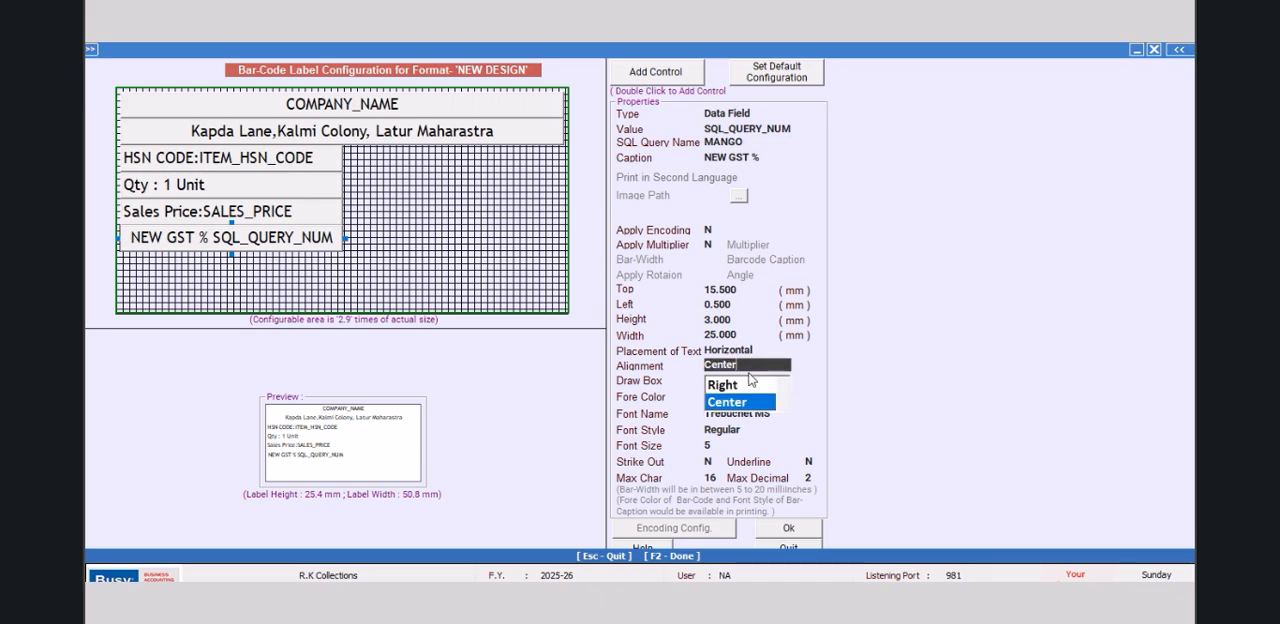
pyautogui.click(781, 385)
pyautogui.click(728, 384)
pyautogui.click(739, 433)
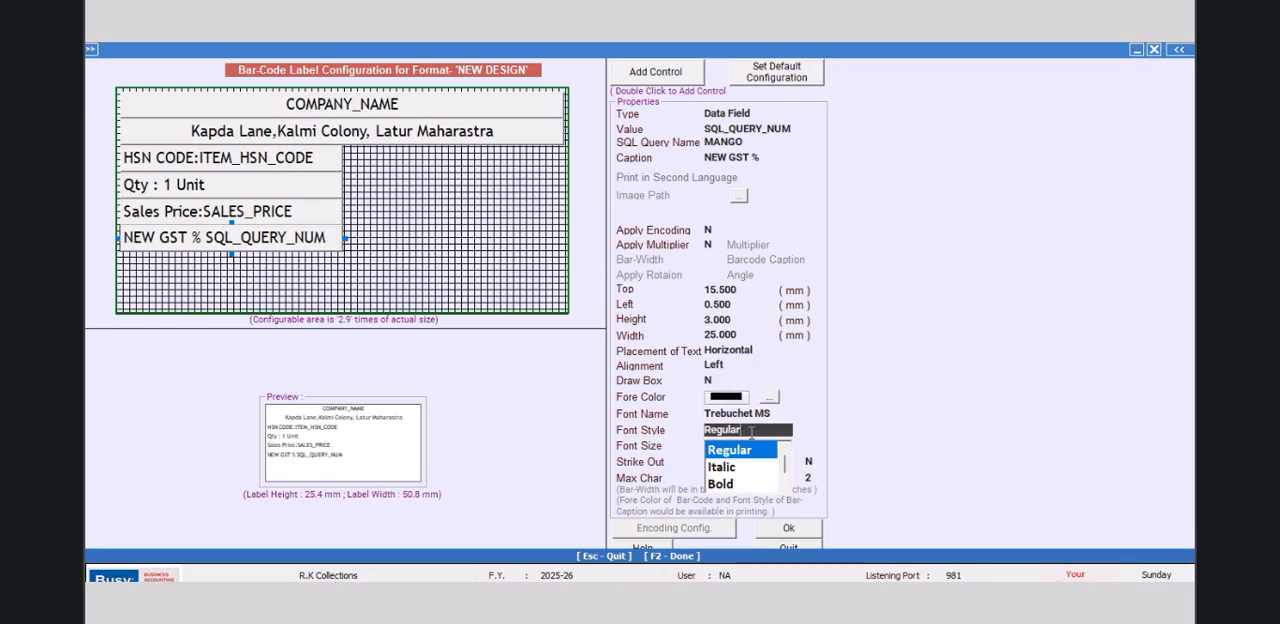
pyautogui.click(729, 485)
# Step: Accept the label layout and leave the bar-code format configuration
pyautogui.click(779, 531)
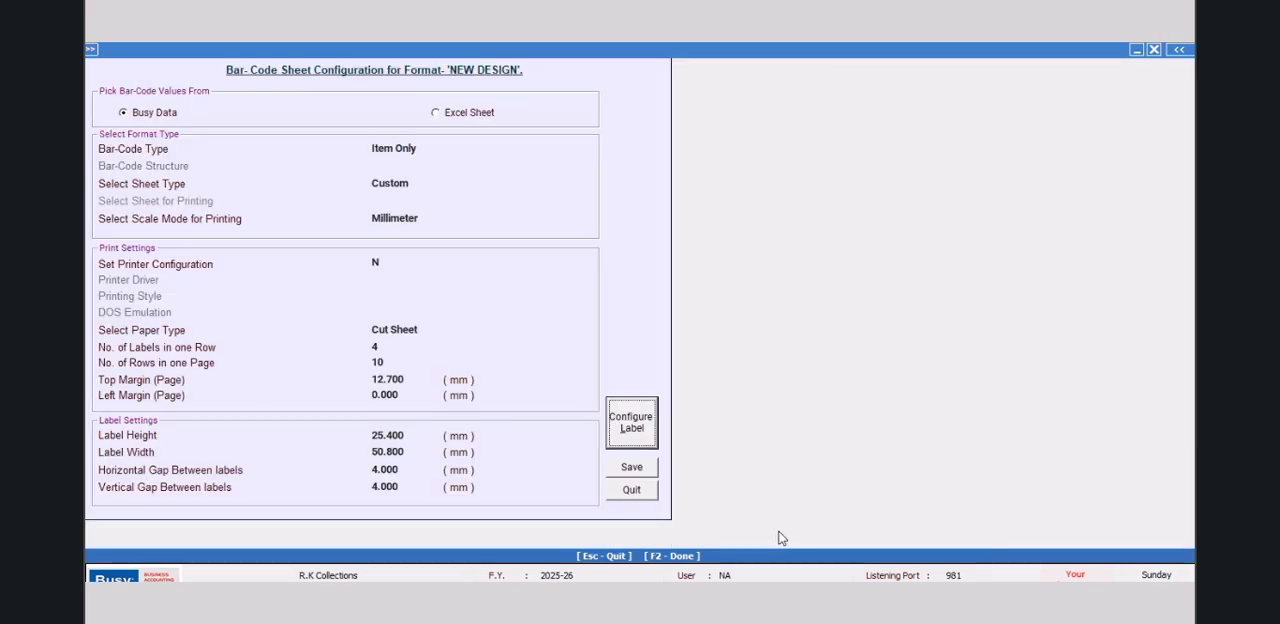
pyautogui.press('Escape')
pyautogui.click(452, 245)
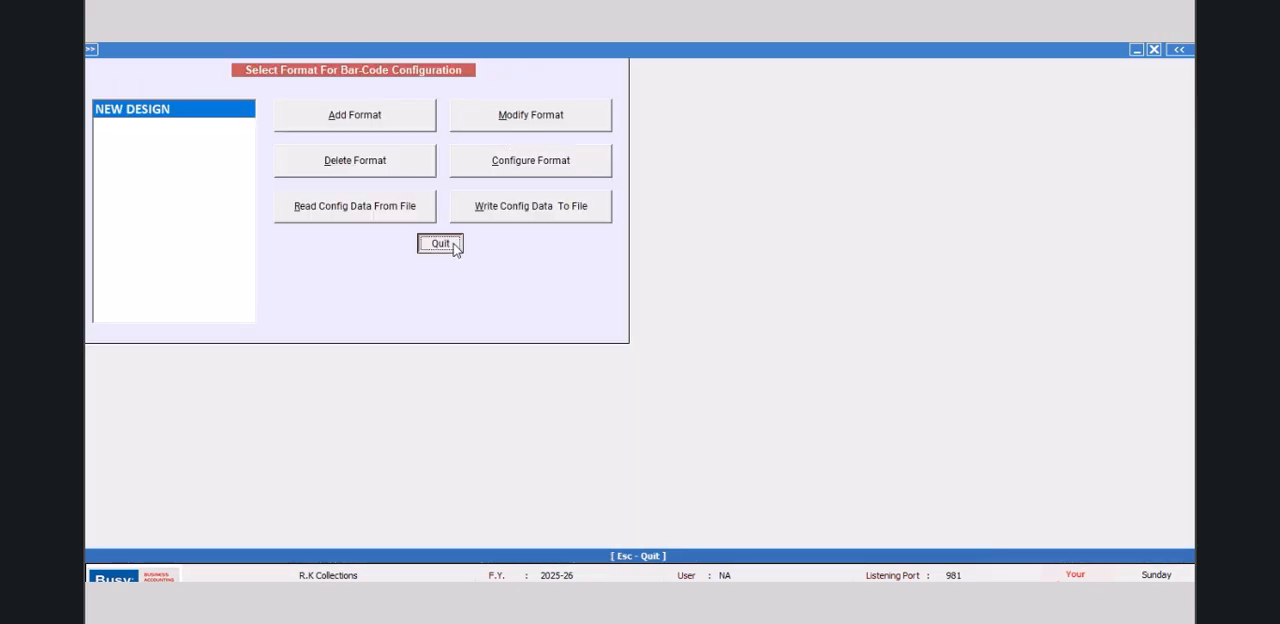
pyautogui.press('Return')
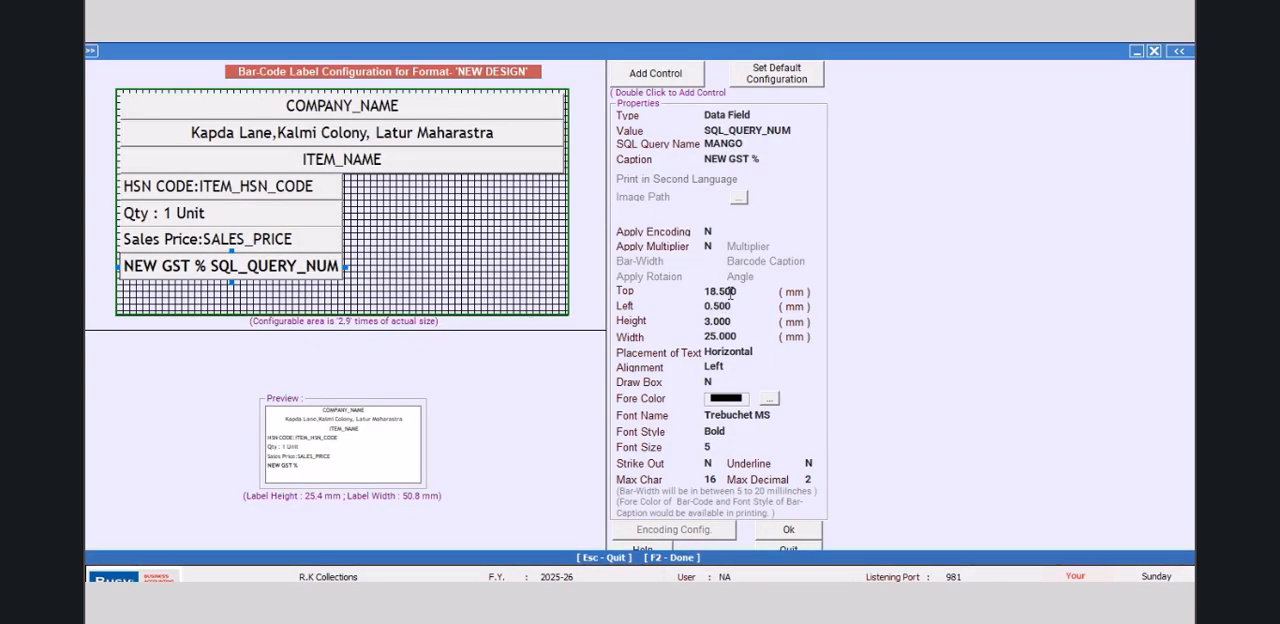
# Step: Move the NEW GST % field down on the label by setting its top offset to 22 mm
pyautogui.click(728, 291)
pyautogui.write('21.5')
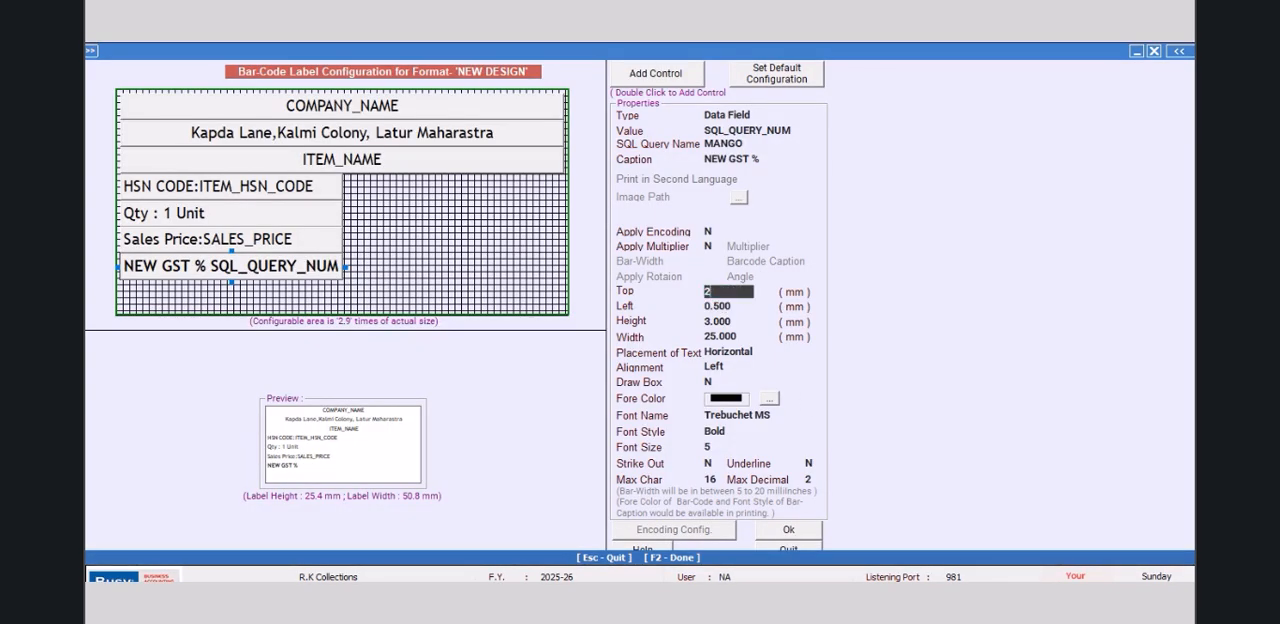
pyautogui.press('Return')
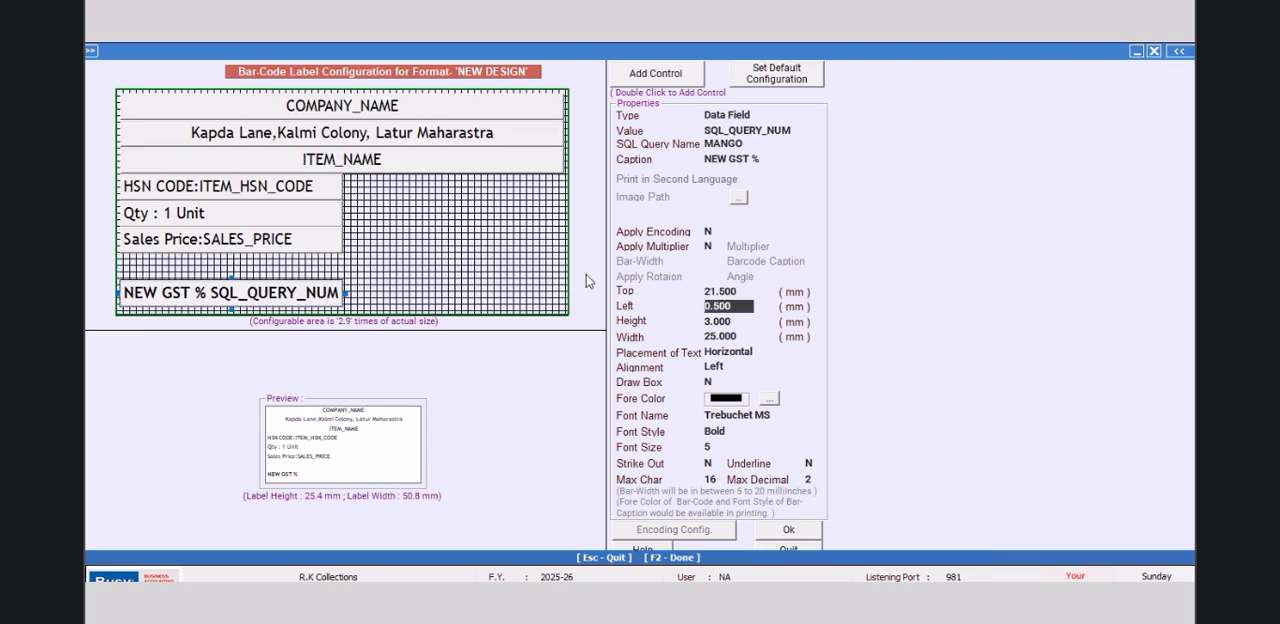
pyautogui.click(745, 290)
pyautogui.moveTo(746, 290); pyautogui.dragTo(650, 288)
pyautogui.write('22')
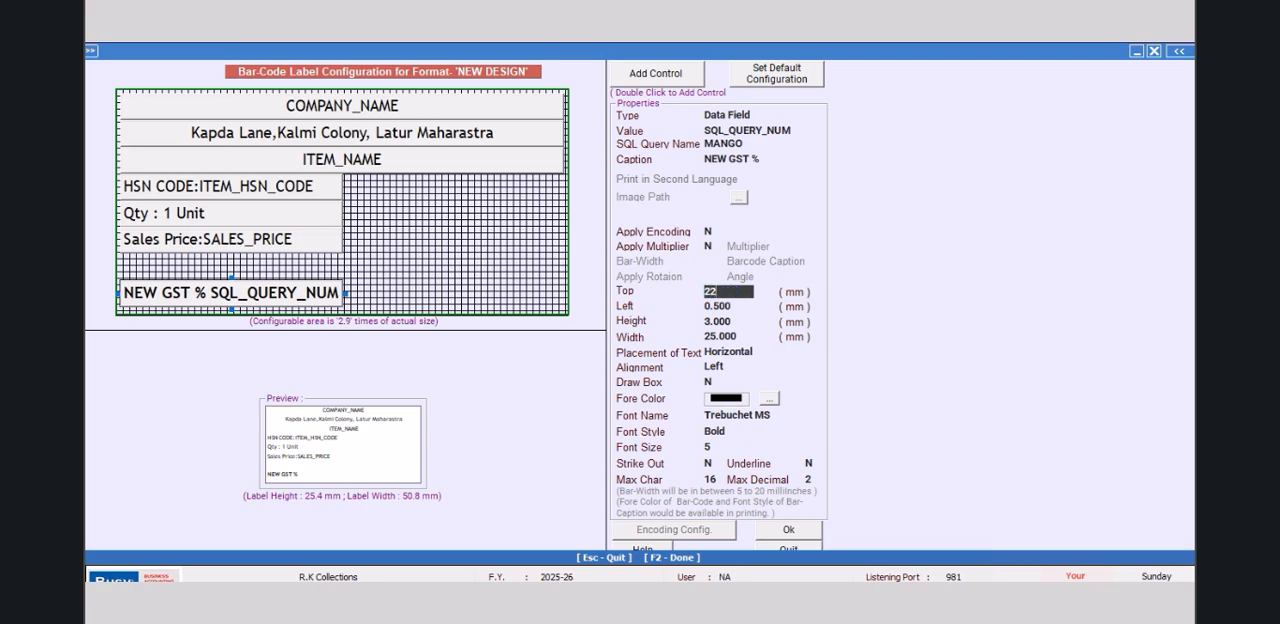
pyautogui.press('Return')
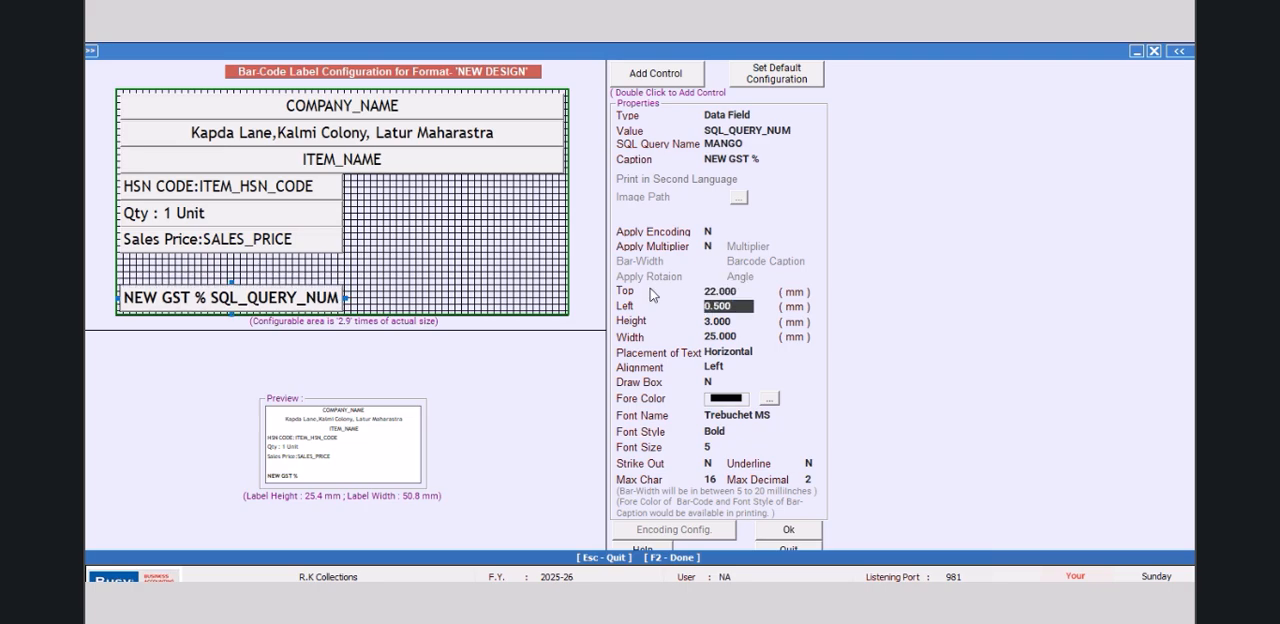
# Step: Set the top offset of the Sales Price field to 19 mm
pyautogui.click(318, 248)
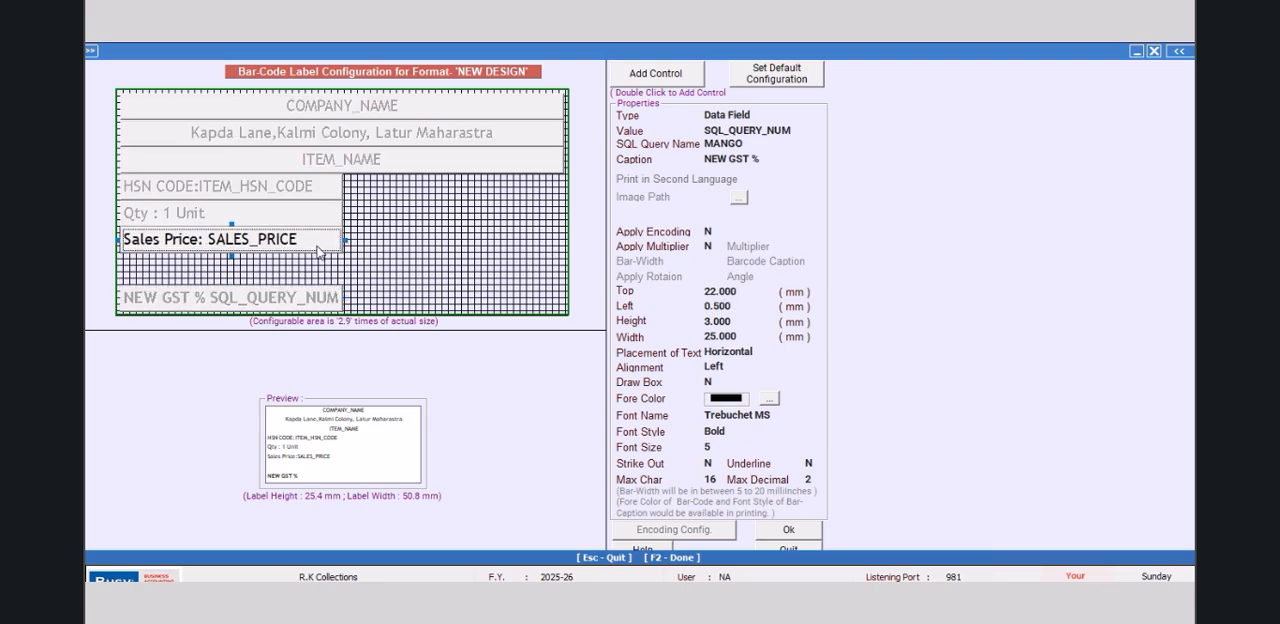
pyautogui.click(742, 291)
pyautogui.write('19')
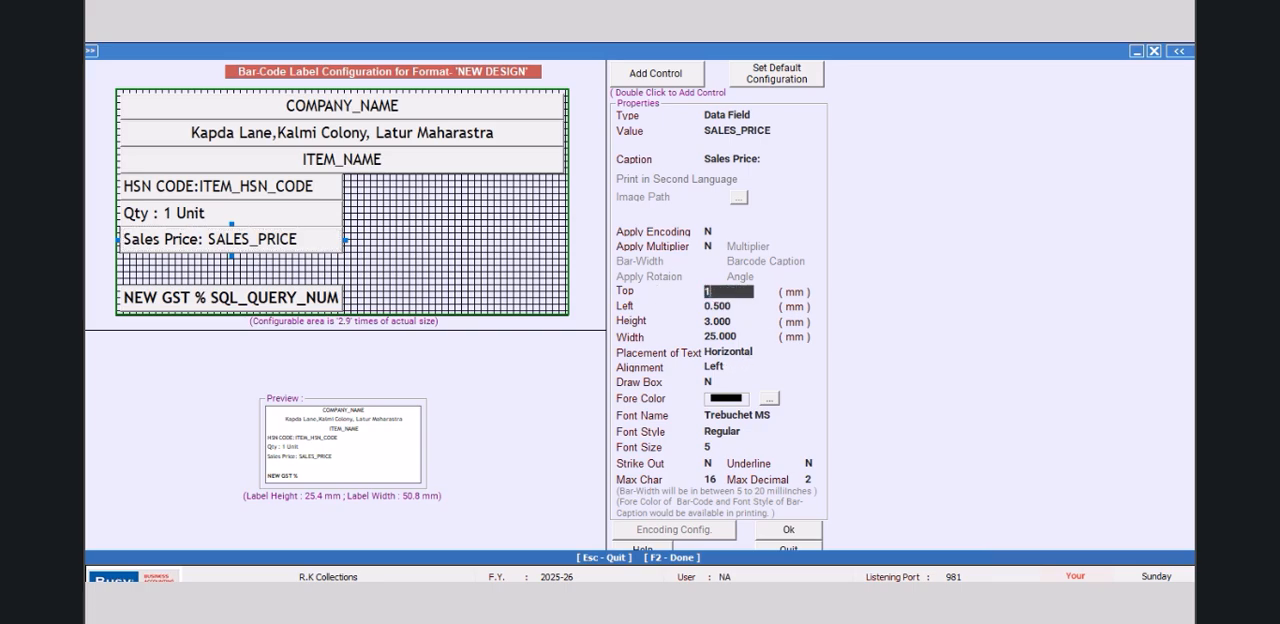
pyautogui.press('Return')
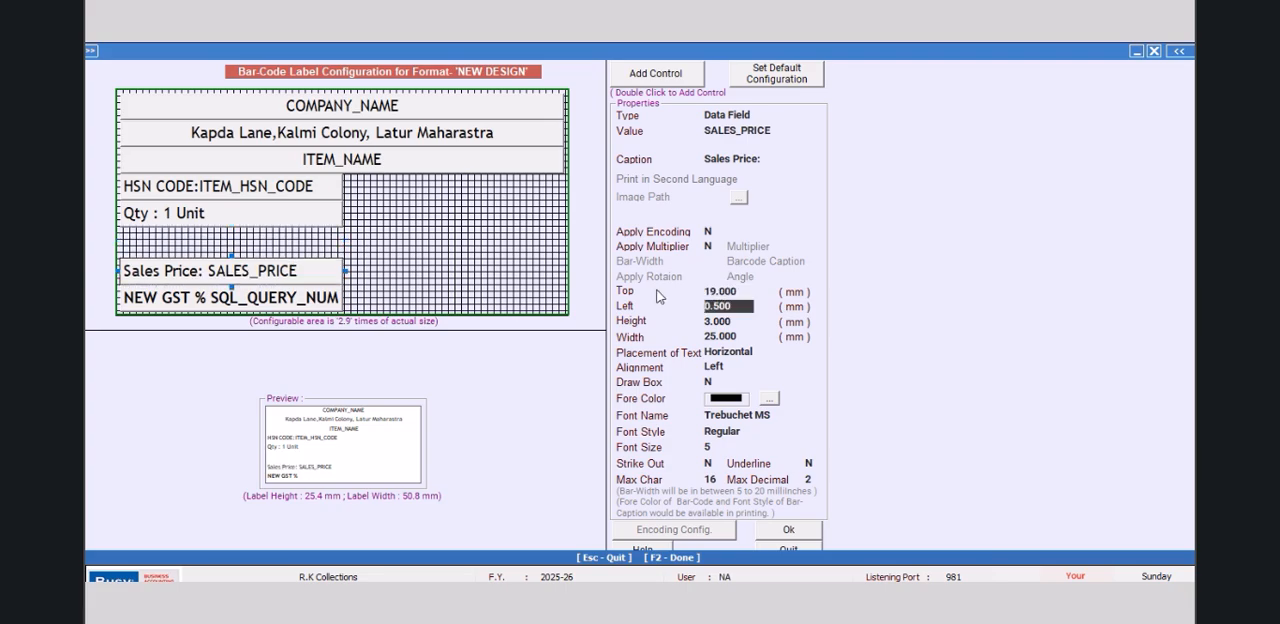
# Step: Set the top offset of the Qty : 1 Unit text to 16 mm
pyautogui.click(336, 219)
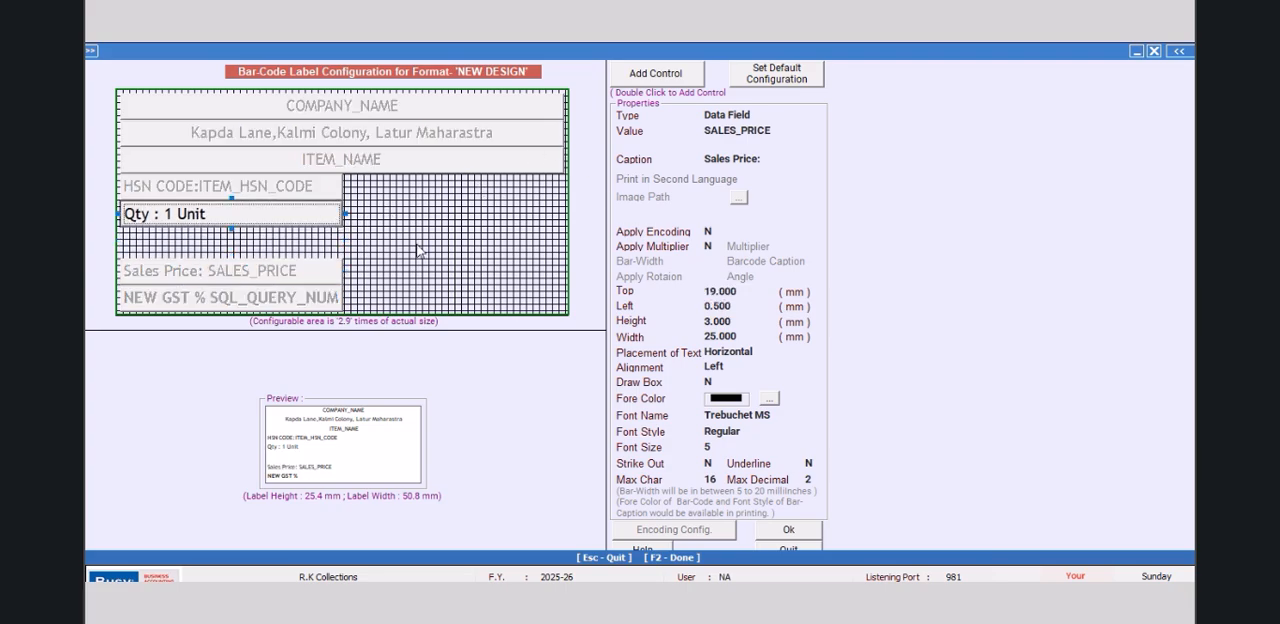
pyautogui.click(746, 293)
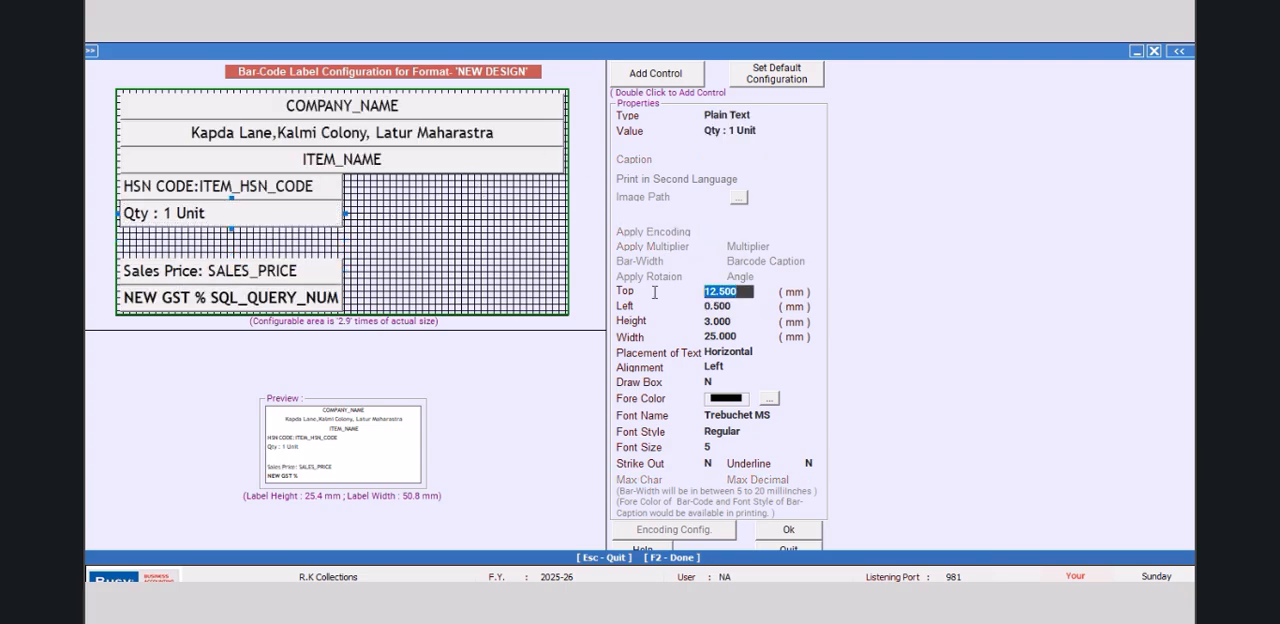
pyautogui.write('16.000')
pyautogui.press('Return')
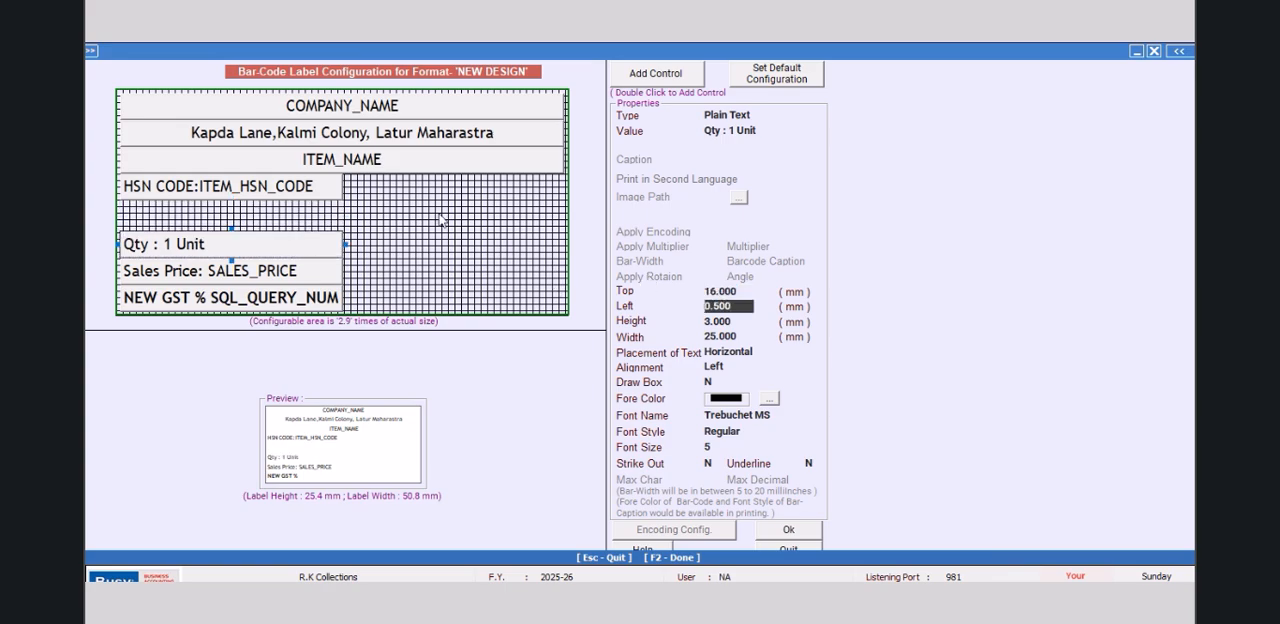
# Step: Set the top offset of the HSN CODE field to 13 mm
pyautogui.click(286, 189)
pyautogui.click(740, 290)
pyautogui.write('13.000')
pyautogui.press('Return')
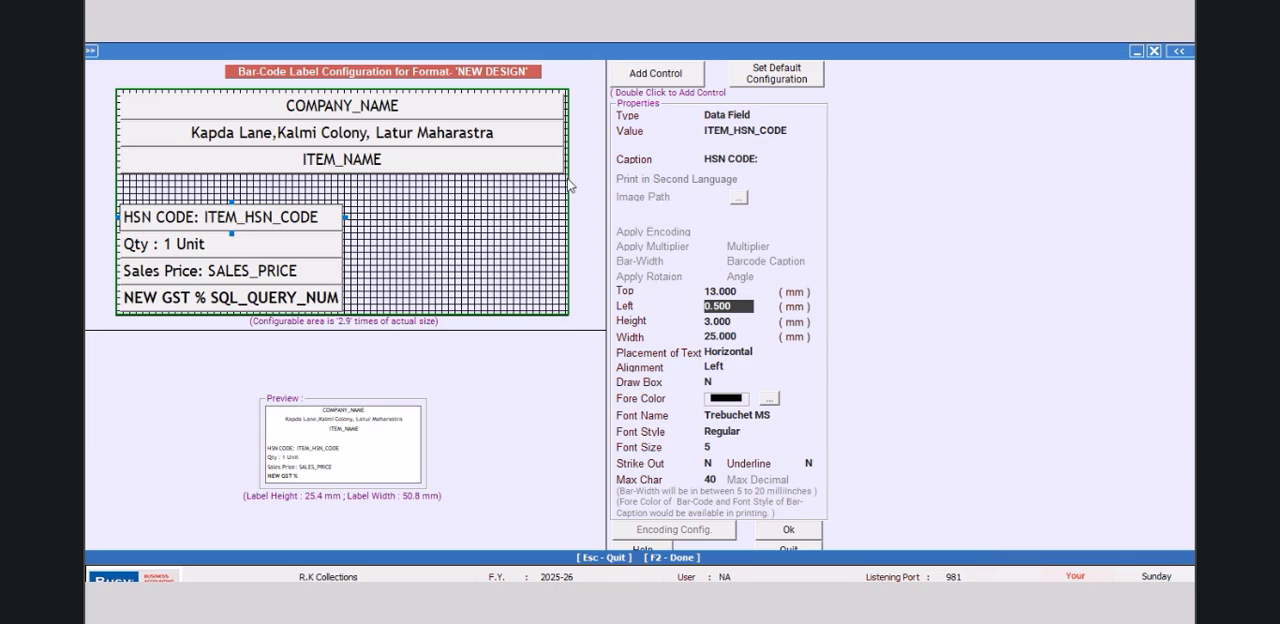
# Step: Add a new control to the label just below ITEM_NAME and set its top offset to 9.5 mm
pyautogui.doubleClick(666, 76)
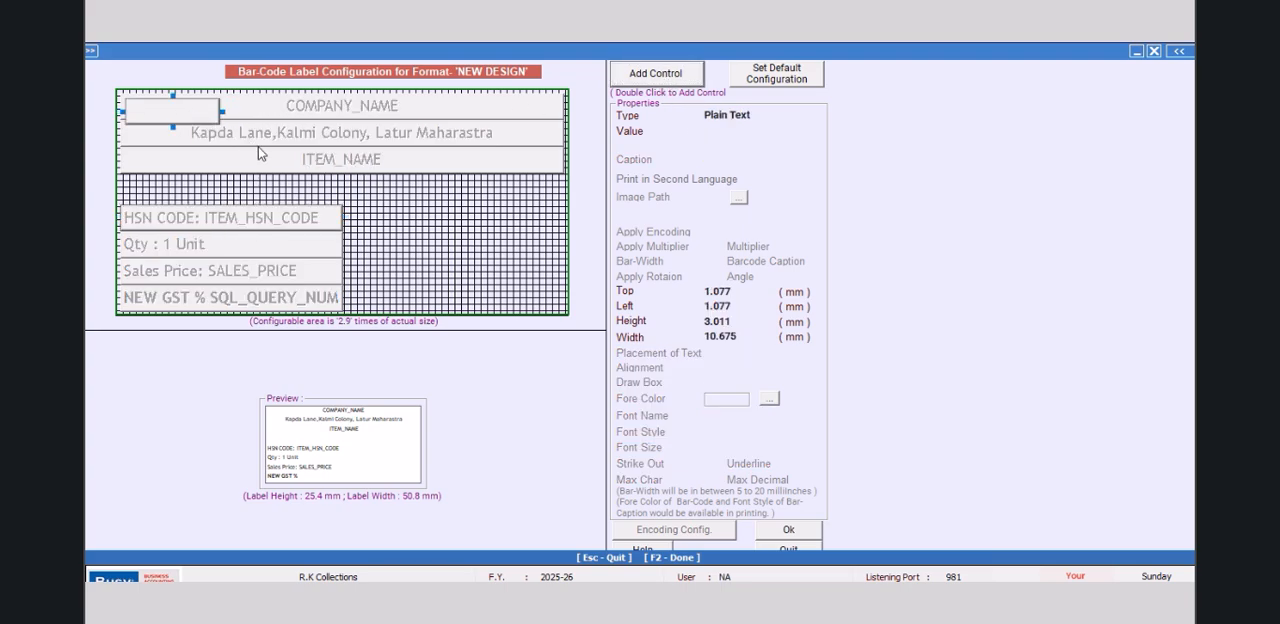
pyautogui.click(272, 183)
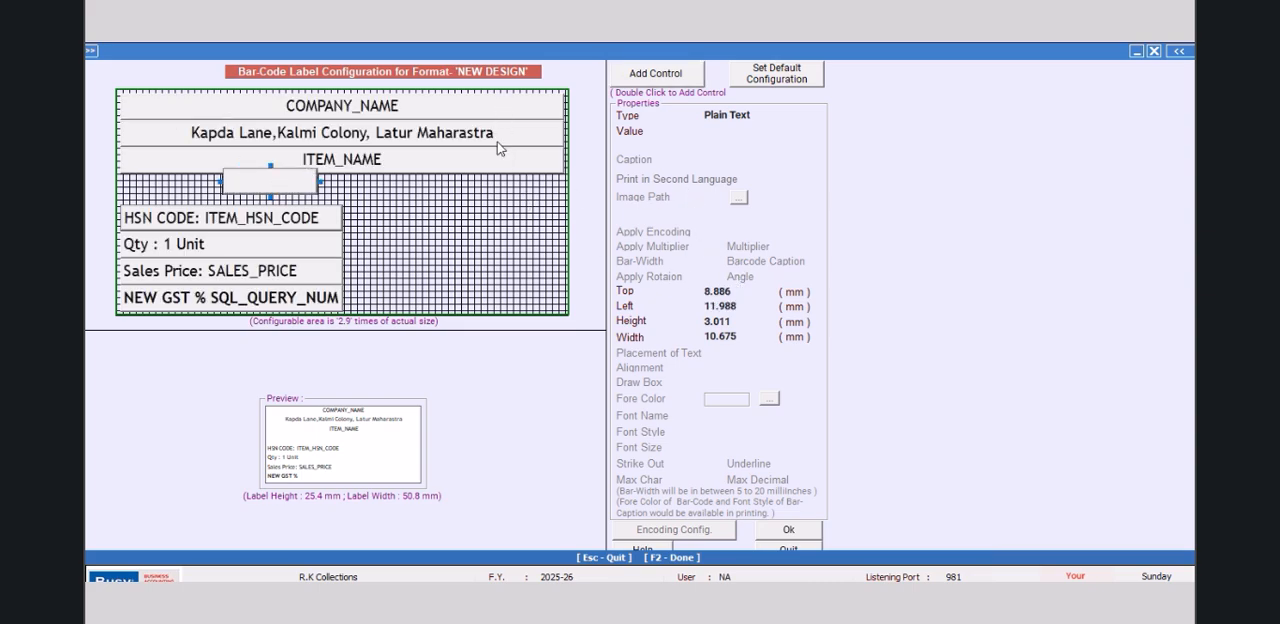
pyautogui.click(751, 290)
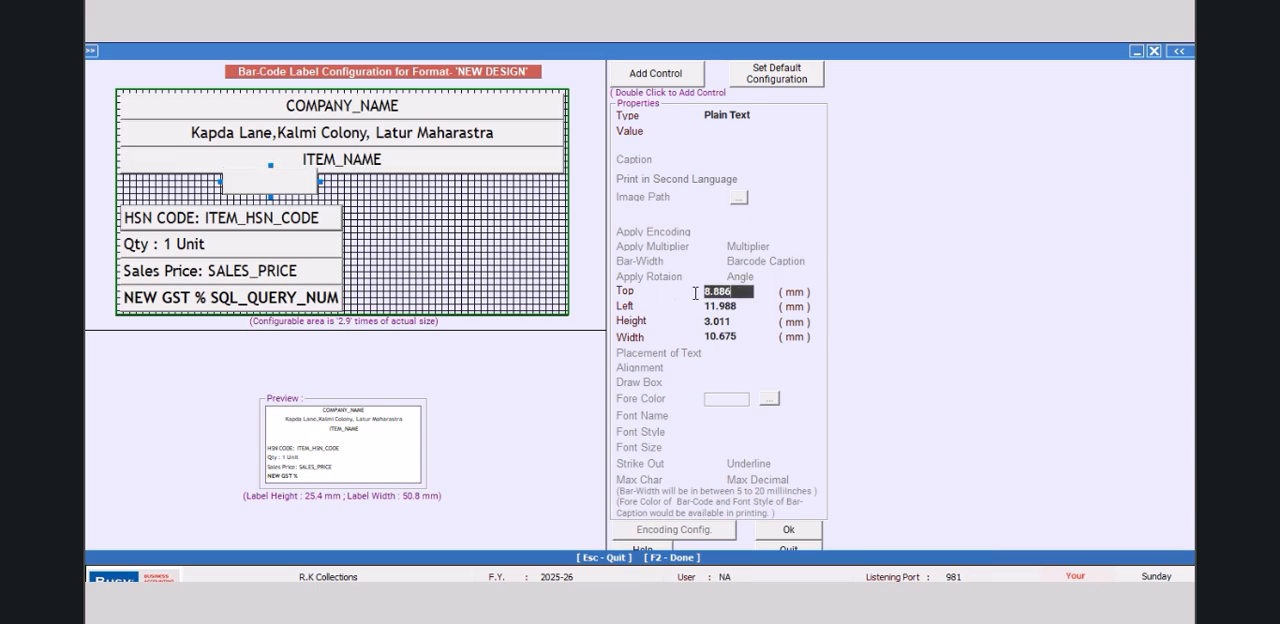
pyautogui.write('9.5')
pyautogui.press('Return')
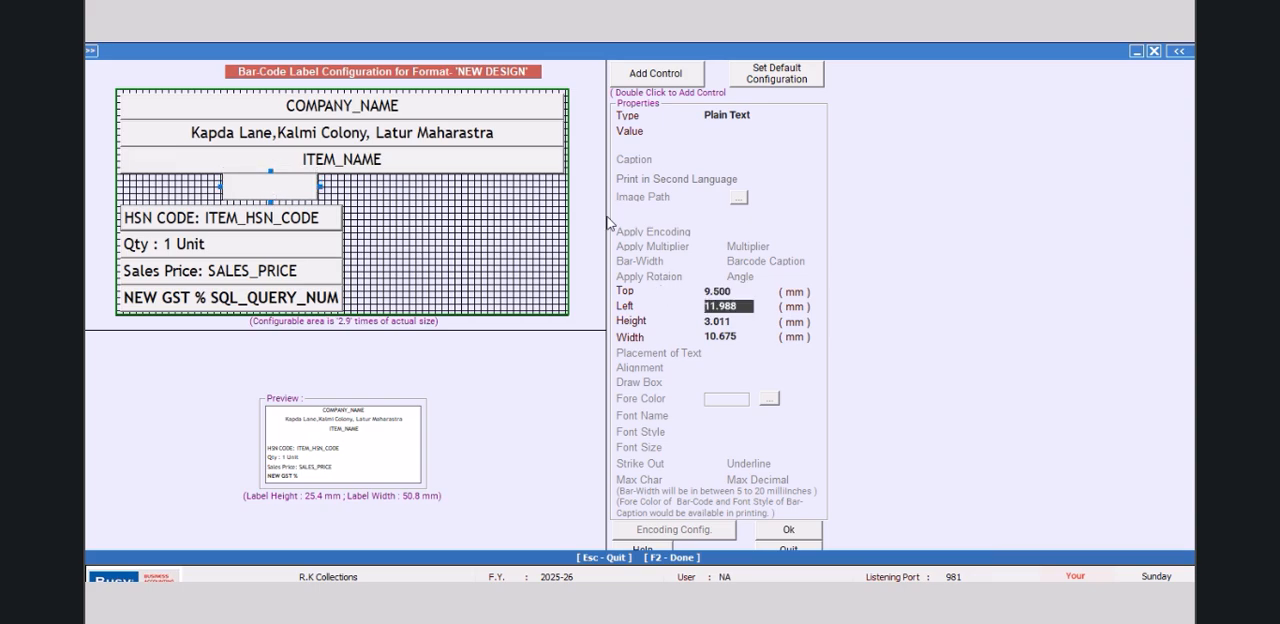
# Step: Enlarge the new control to about 3.6 mm high, with a left offset of 0.5 mm and a width of 49.8 mm
pyautogui.moveTo(270, 202); pyautogui.dragTo(122, 188)
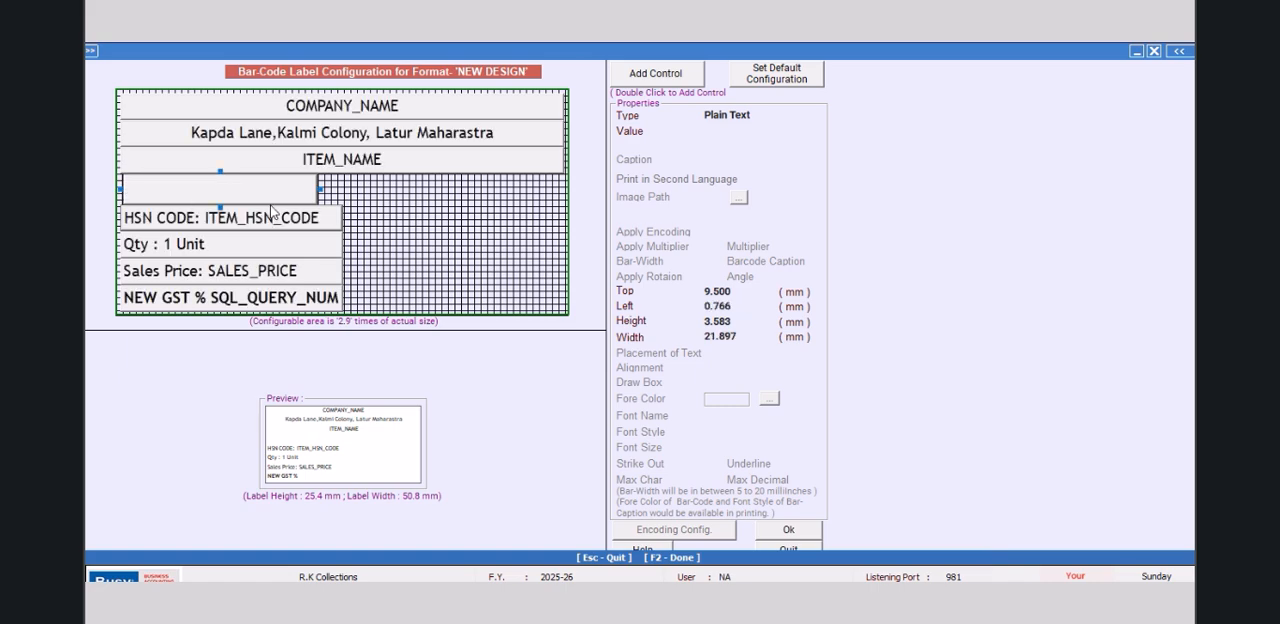
pyautogui.click(742, 305)
pyautogui.write('0')
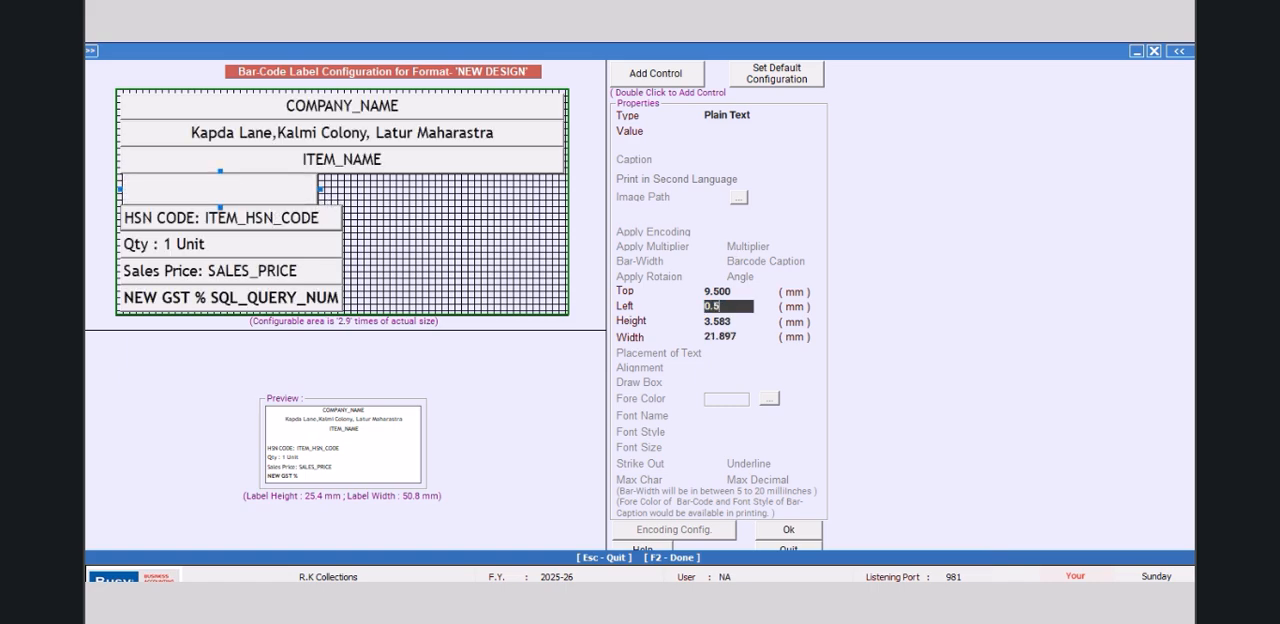
pyautogui.write('.5')
pyautogui.press('Return')
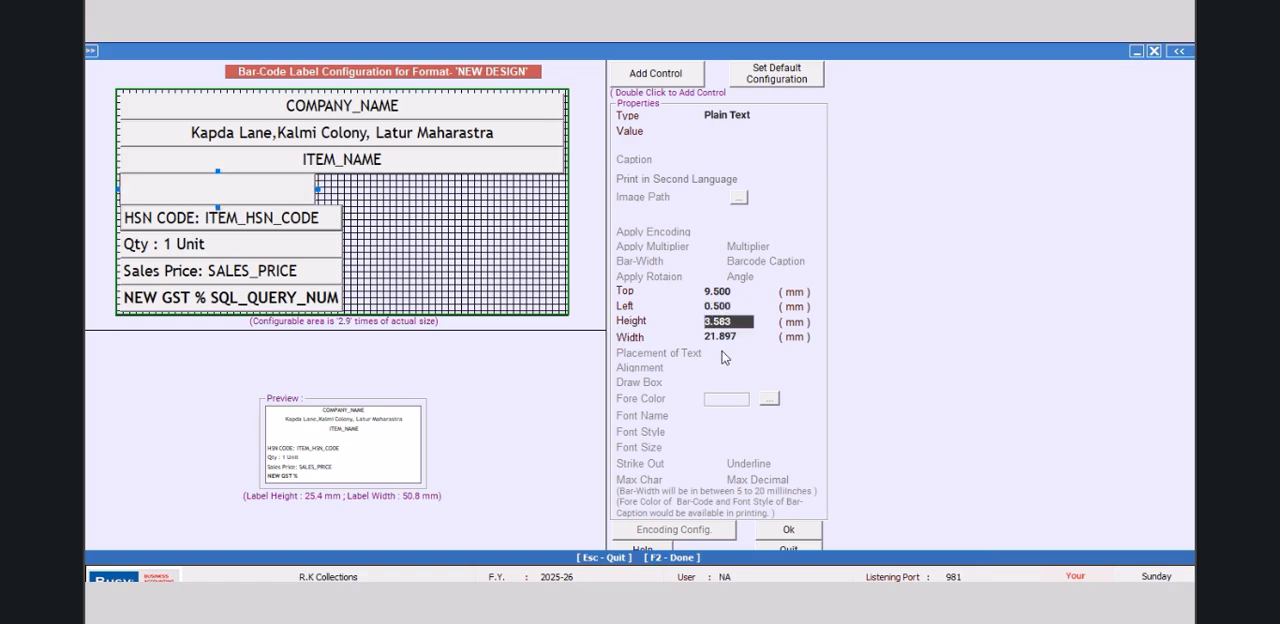
pyautogui.press('Return')
pyautogui.write('4')
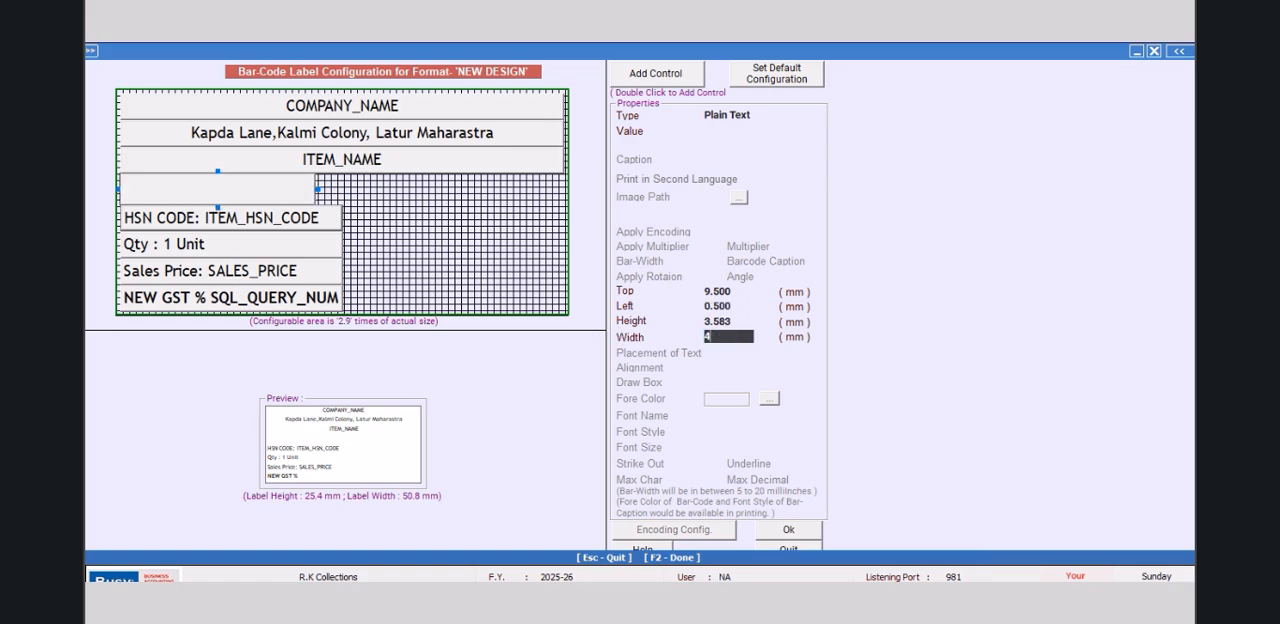
pyautogui.write('9.8')
pyautogui.press('Return')
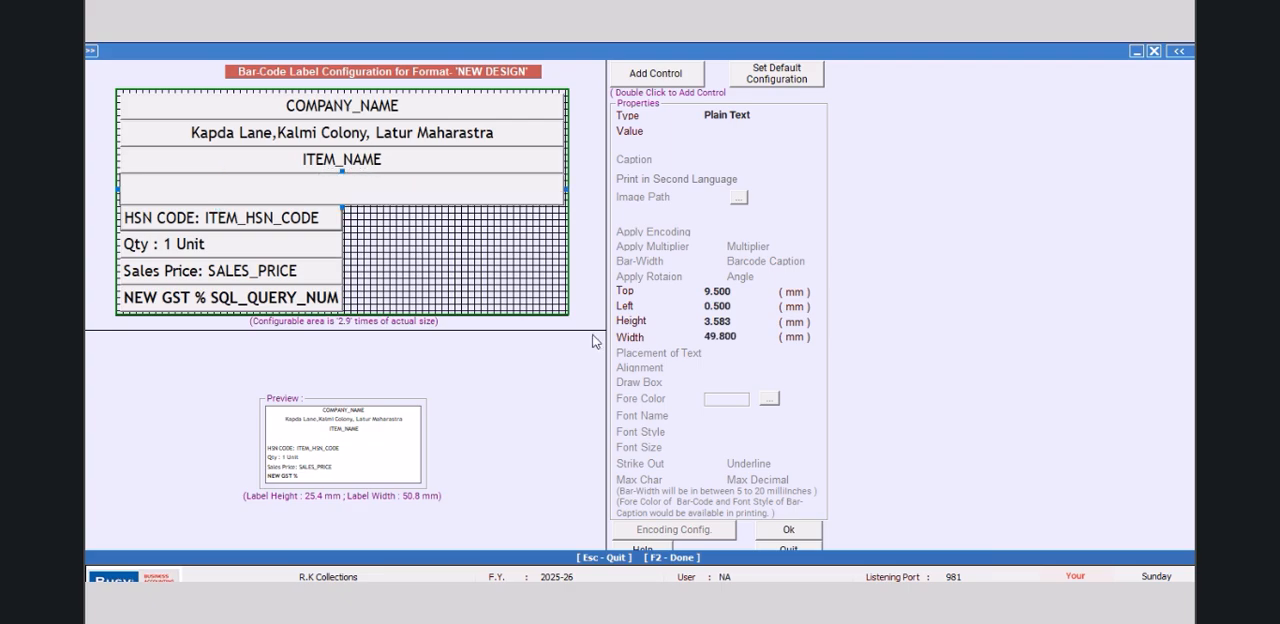
# Step: Make the new control a Bar-Code that encodes ITEM_NAME
pyautogui.click(771, 117)
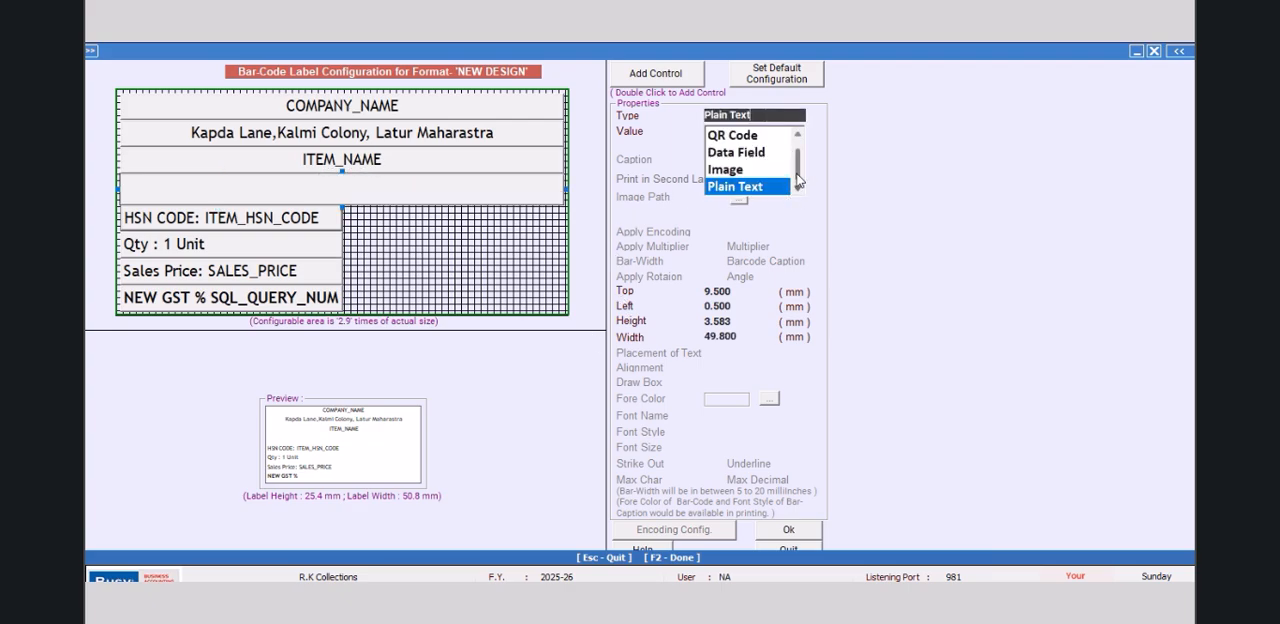
pyautogui.scroll(1, 795, 166)
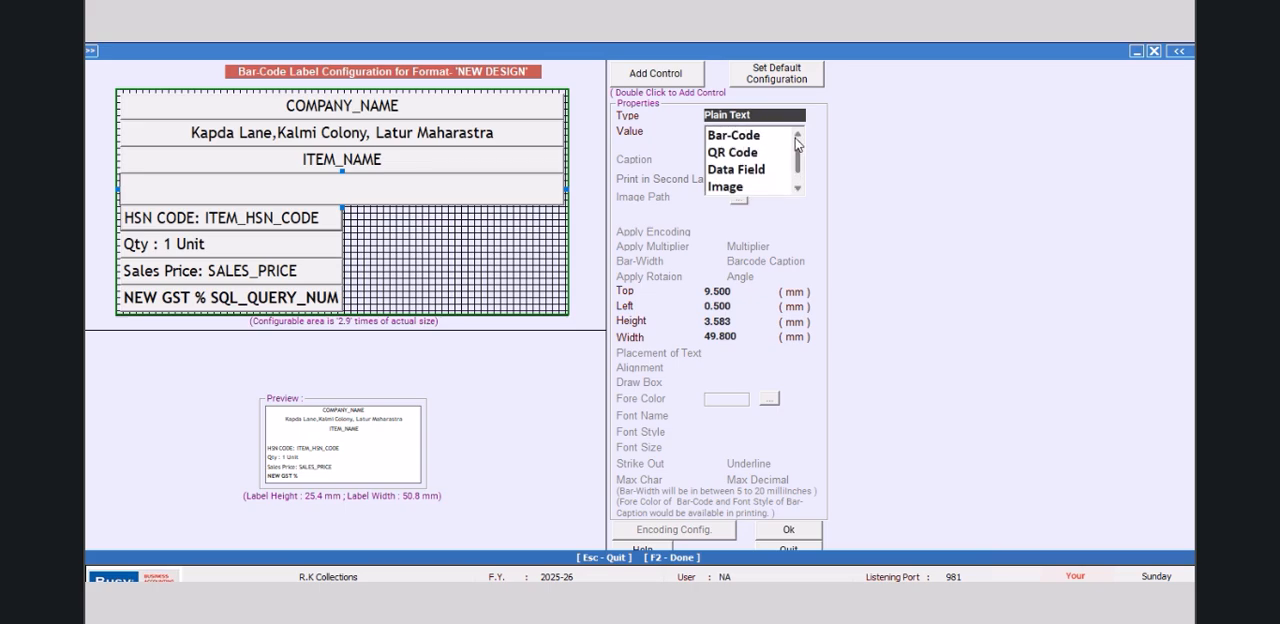
pyautogui.click(736, 136)
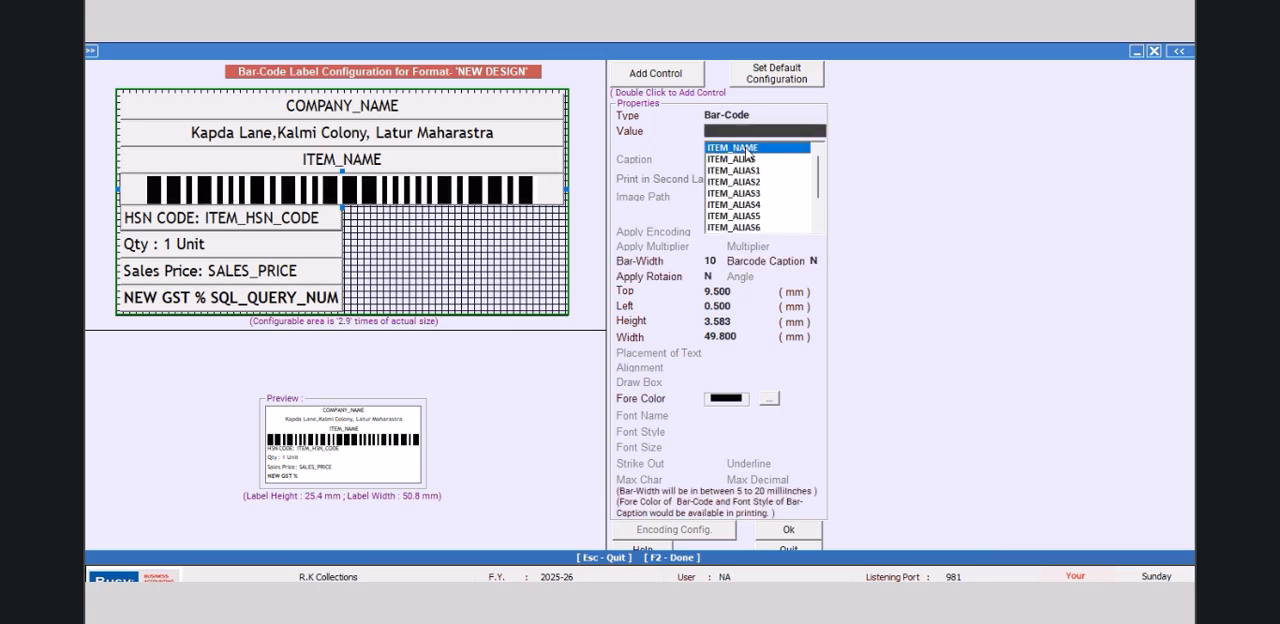
pyautogui.click(745, 148)
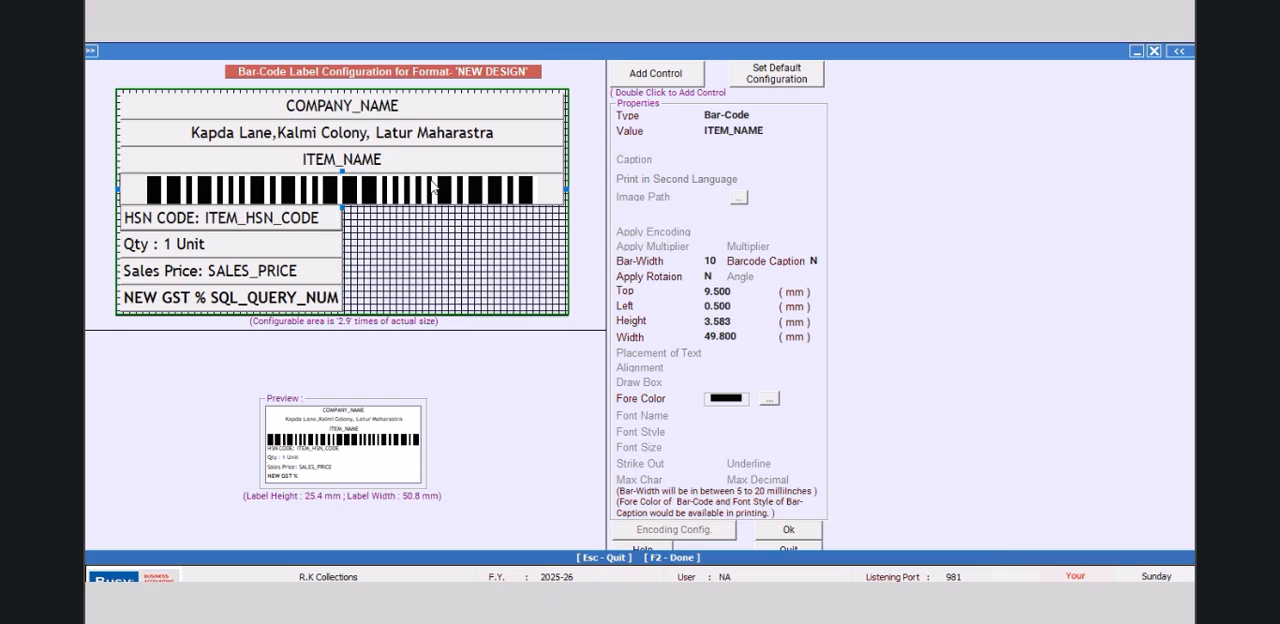
# Step: Move the HSN CODE field beside the Qty : 1 Unit text and set its top offset to 16 mm
pyautogui.click(300, 222)
pyautogui.moveTo(300, 222); pyautogui.dragTo(413, 236)
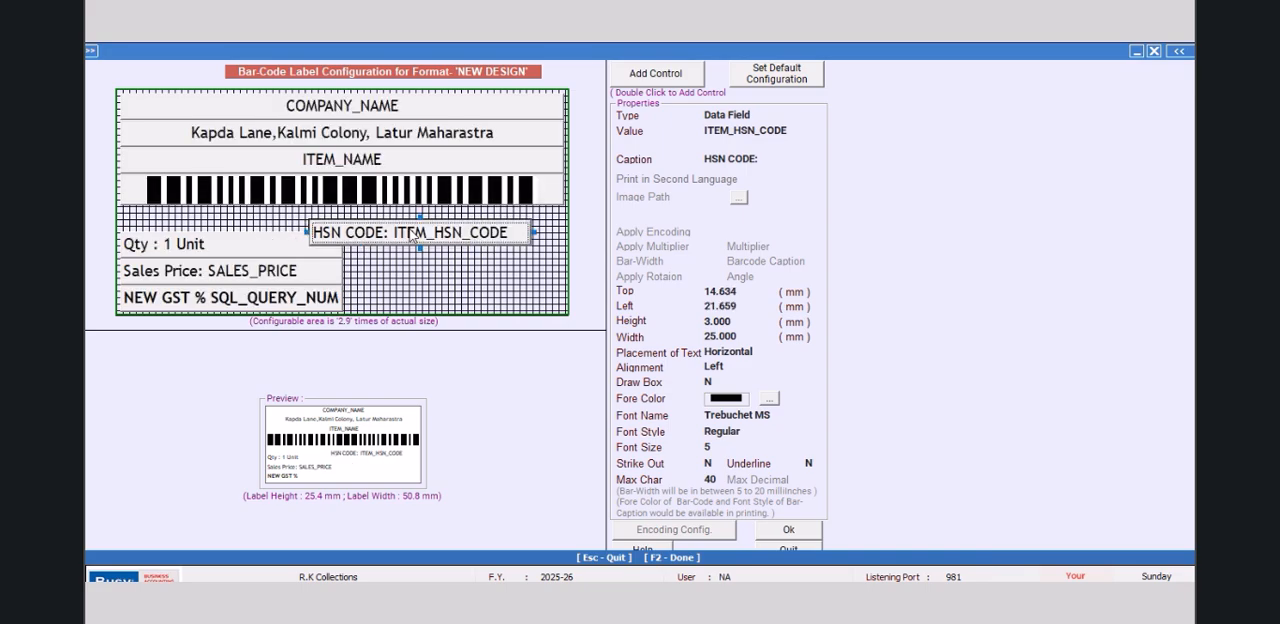
pyautogui.click(757, 292)
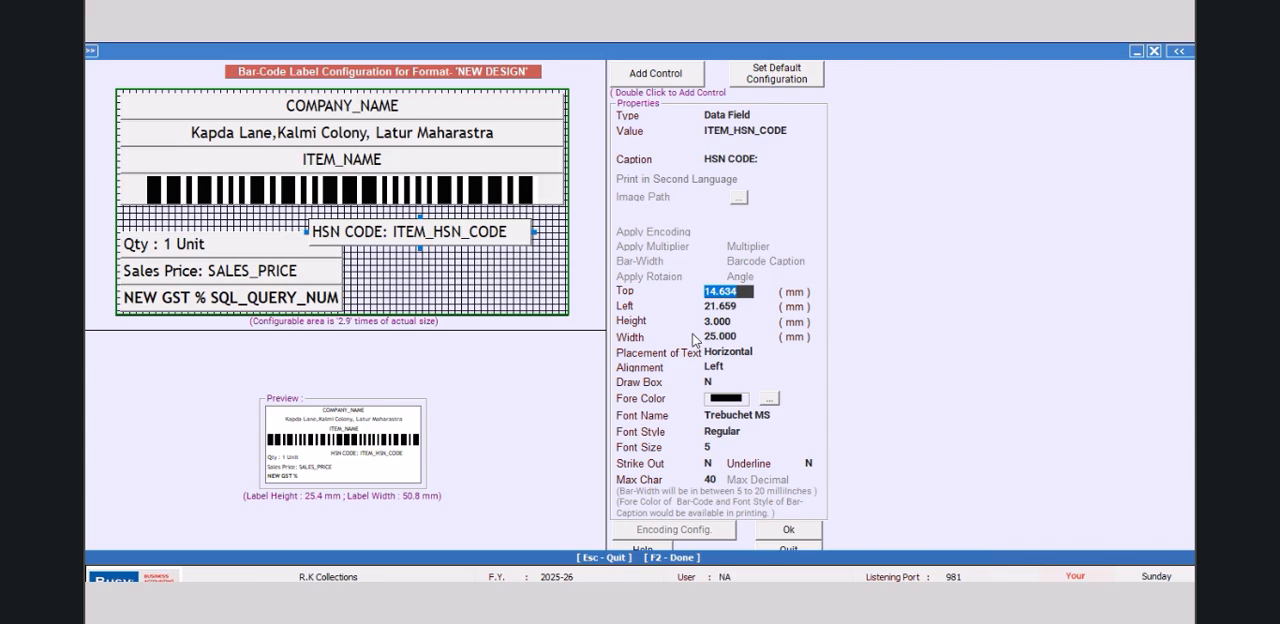
pyautogui.write('16')
pyautogui.press('Return')
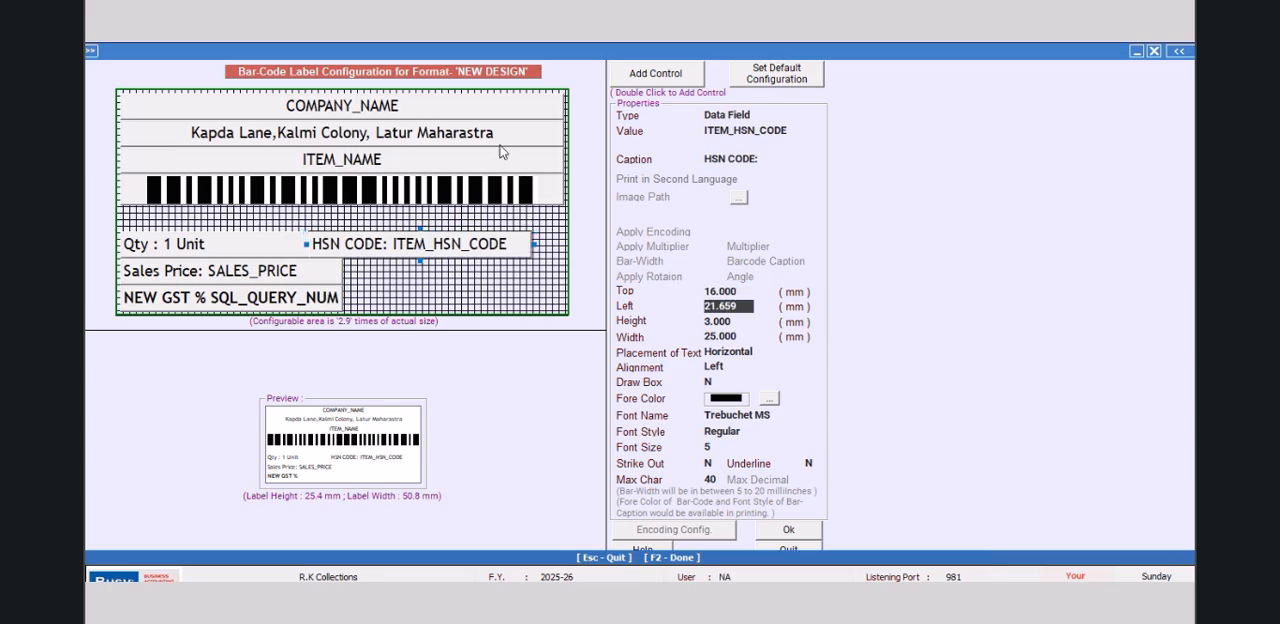
# Step: Try left offsets of 25 mm and 25.25 mm for the HSN CODE field
pyautogui.click(749, 305)
pyautogui.write('26.')
pyautogui.press('Return')
pyautogui.press('Return')
pyautogui.moveTo(749, 307); pyautogui.dragTo(630, 308)
pyautogui.write('25.00')
pyautogui.press('Return')
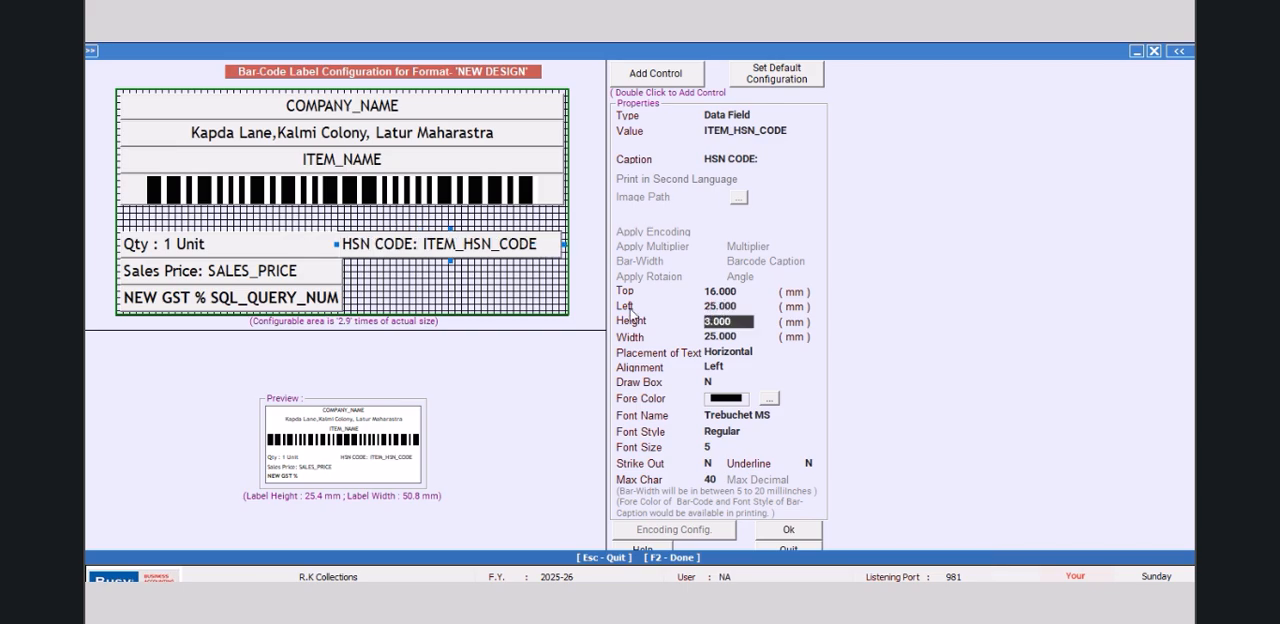
pyautogui.click(716, 305)
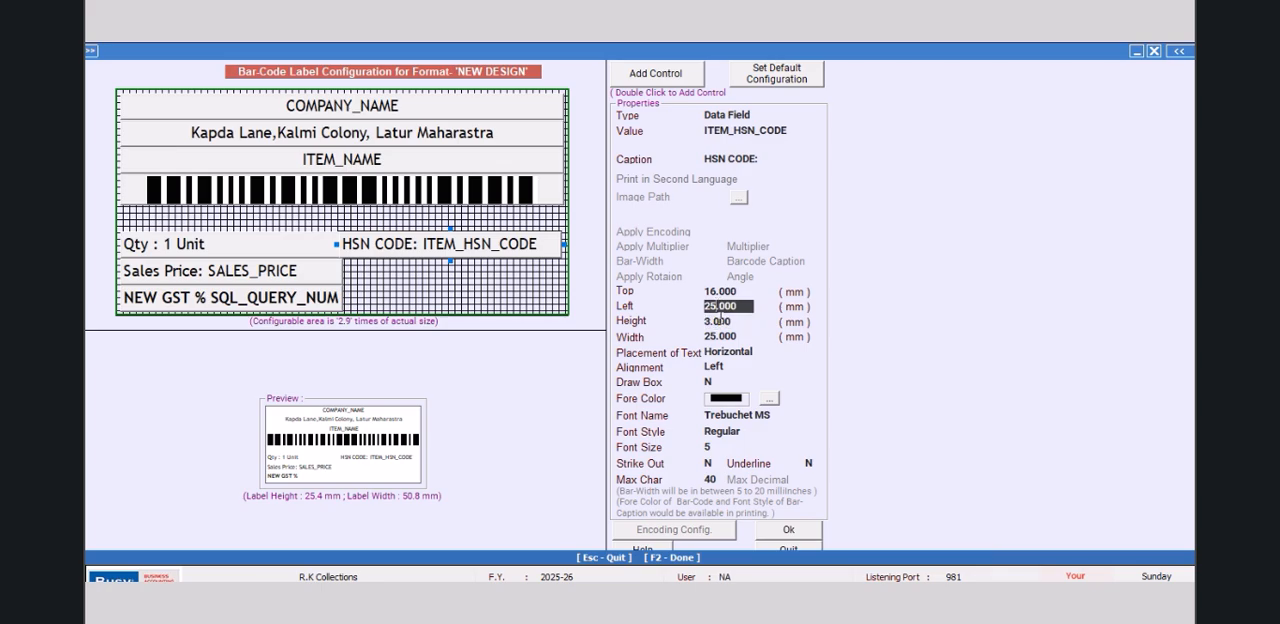
pyautogui.write('25')
pyautogui.press('Return')
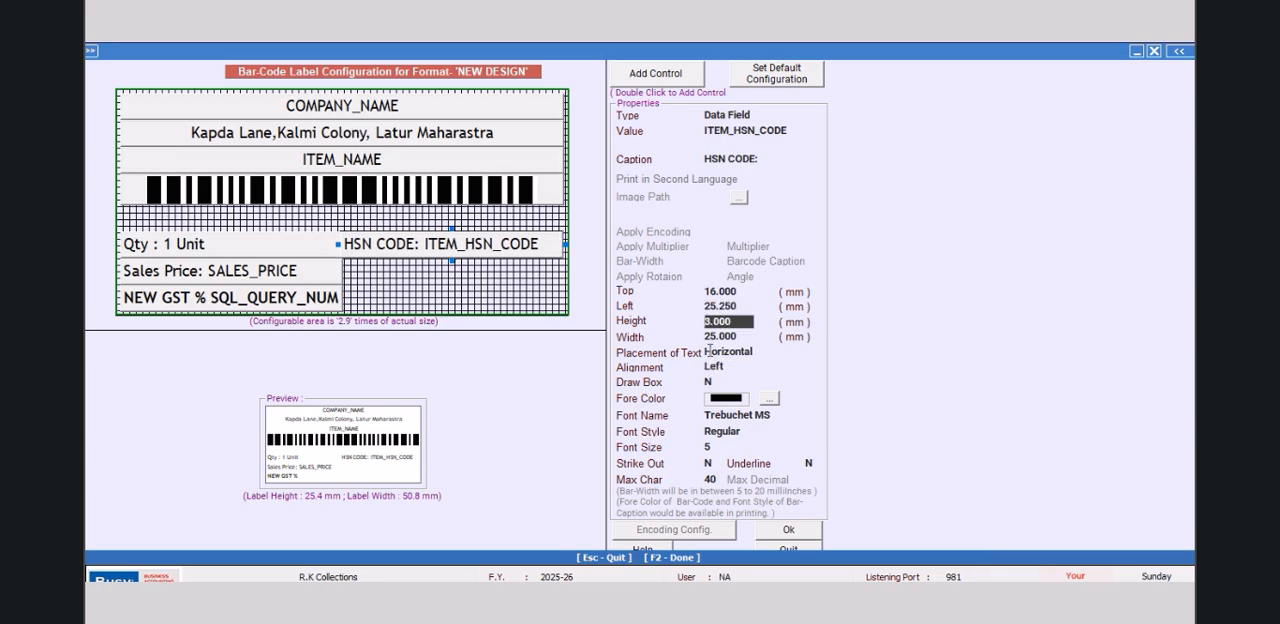
# Step: Set the left offset of the HSN CODE field to 25.5 mm
pyautogui.click(733, 305)
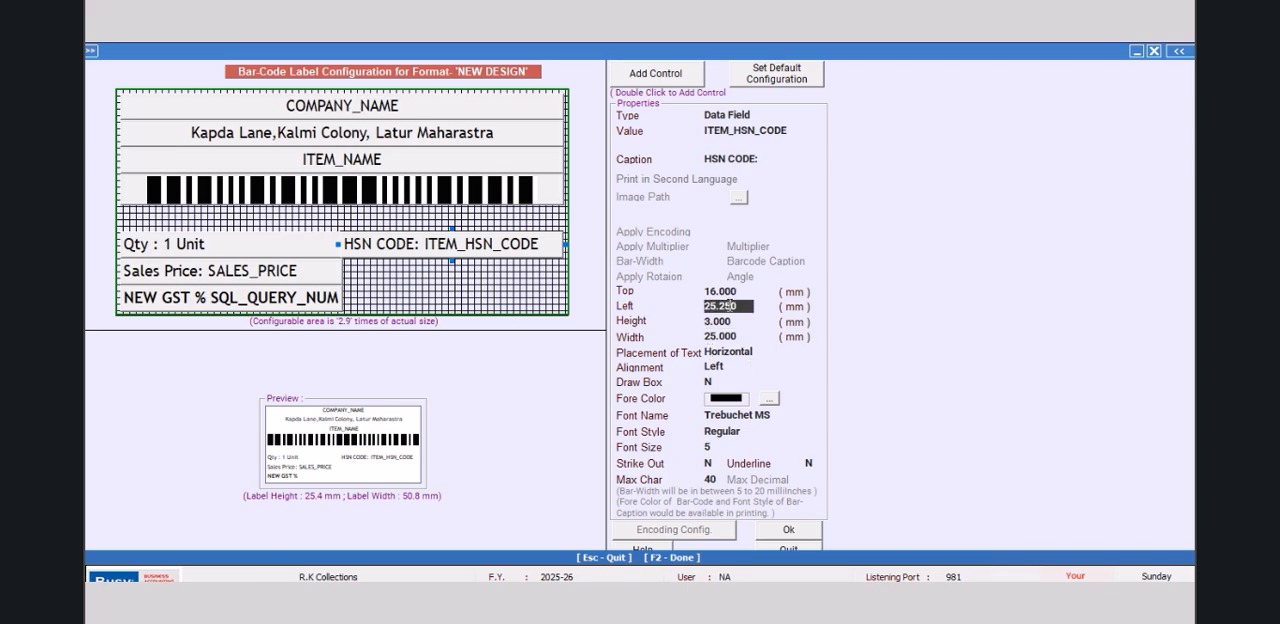
pyautogui.write('25.50')
pyautogui.press('Return')
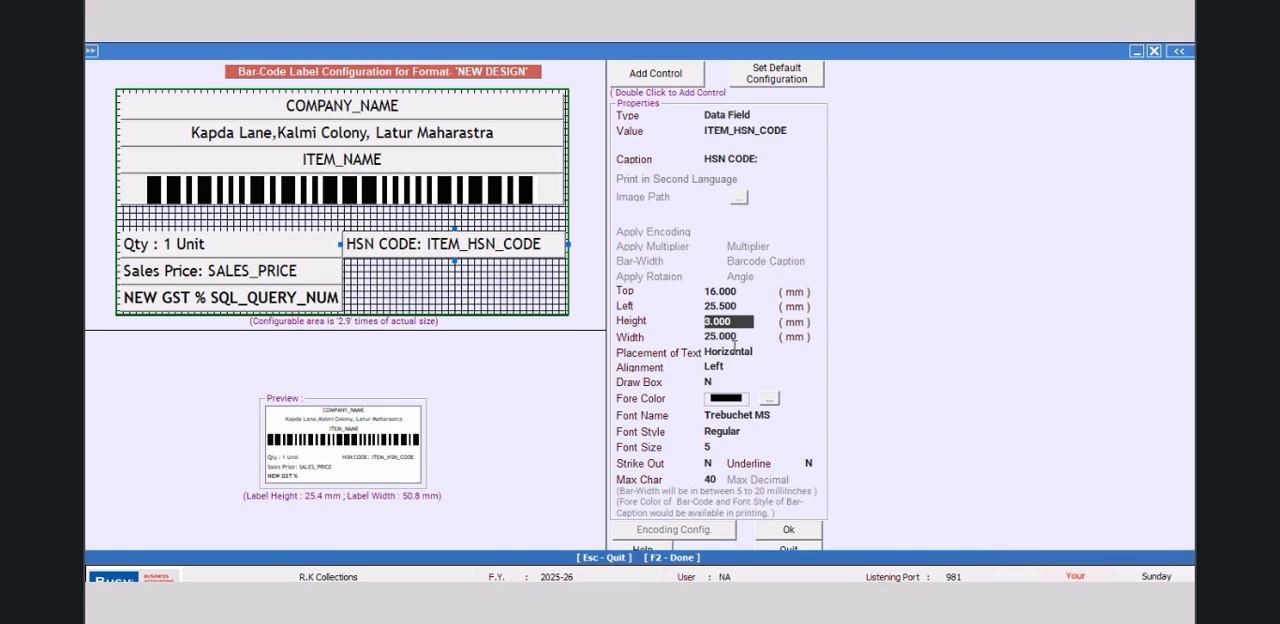
# Step: Stretch the bar-code downward to about 6 mm high, then accept the label design and preview the labels
pyautogui.click(364, 200)
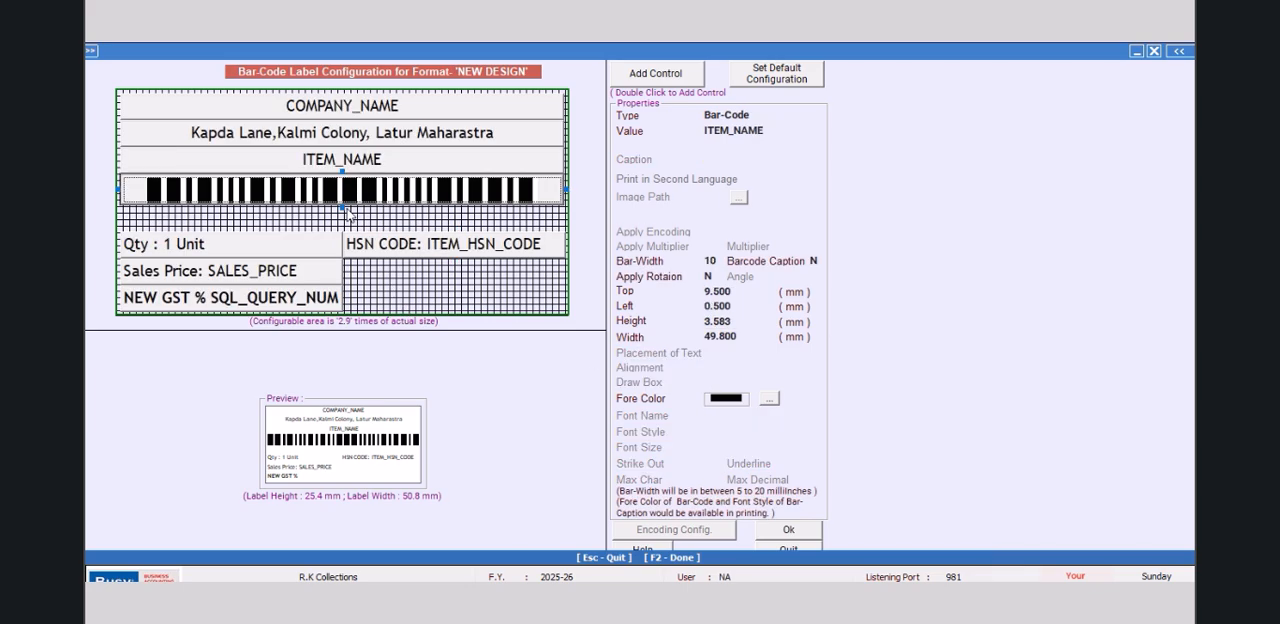
pyautogui.moveTo(345, 208); pyautogui.dragTo(340, 231)
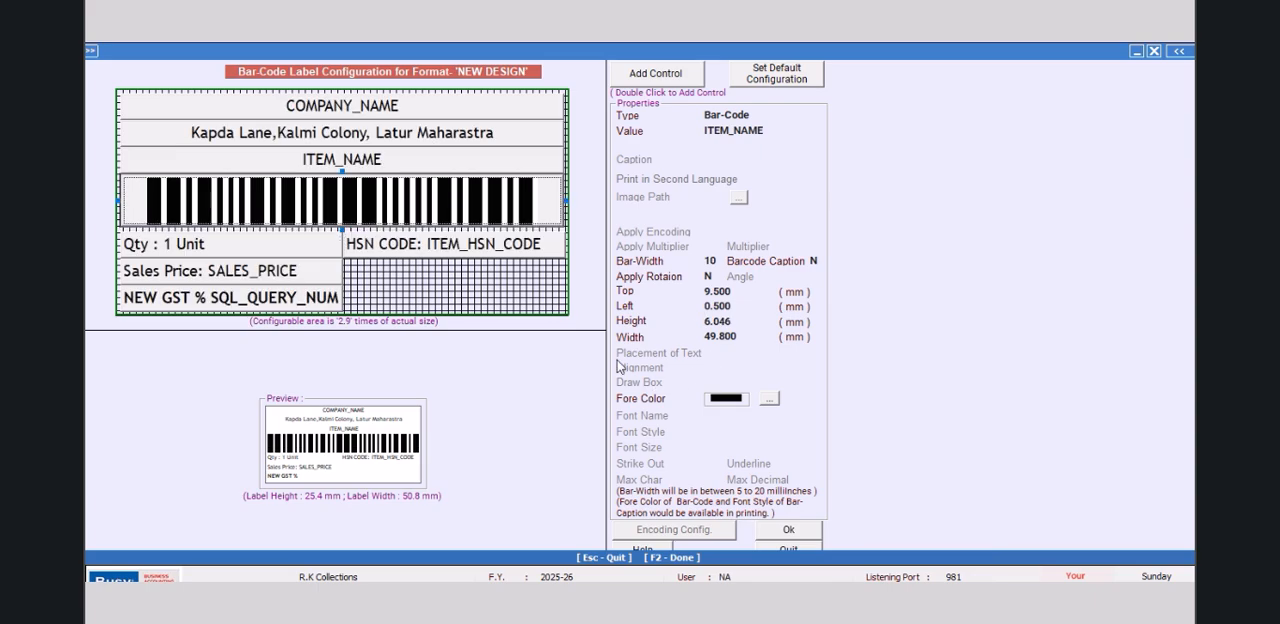
pyautogui.click(786, 531)
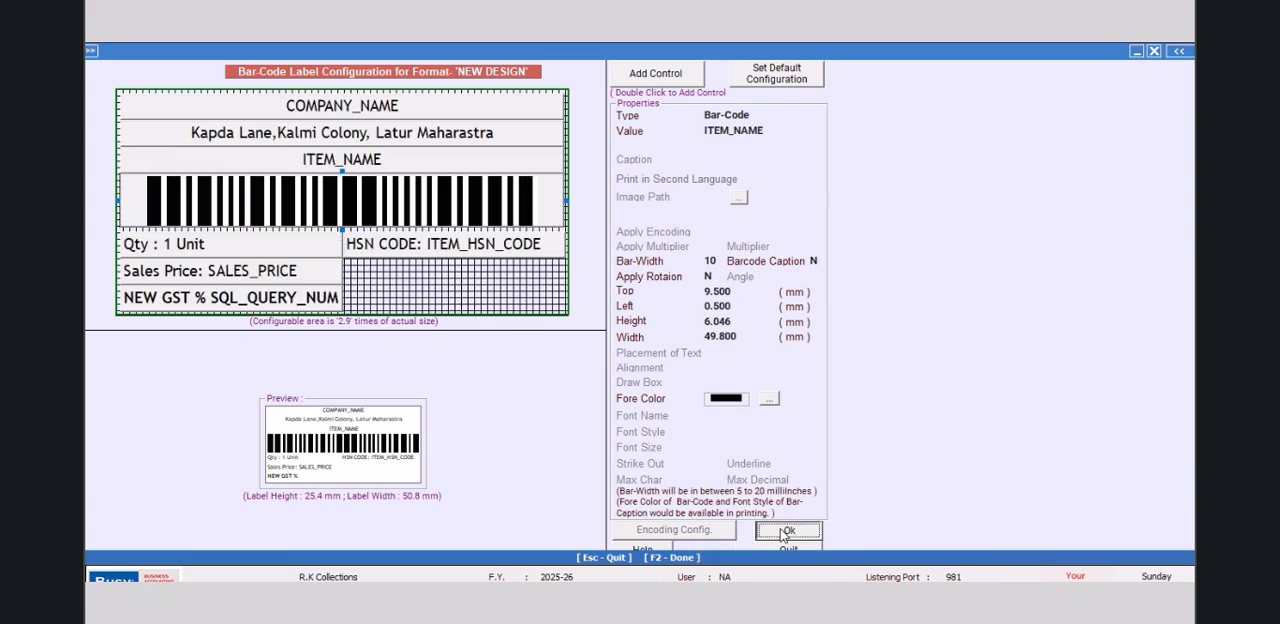
pyautogui.click(630, 469)
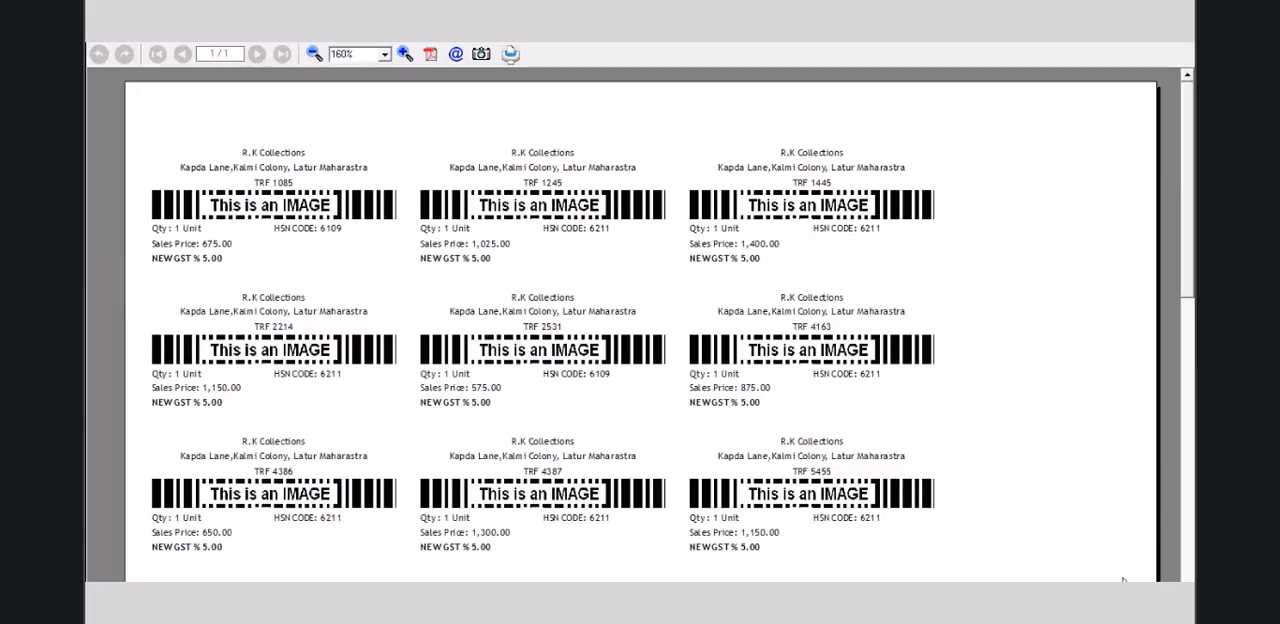
# Step: Open the saved MANGO query in the SQL Query Executor and copy its full text
pyautogui.click(338, 50)
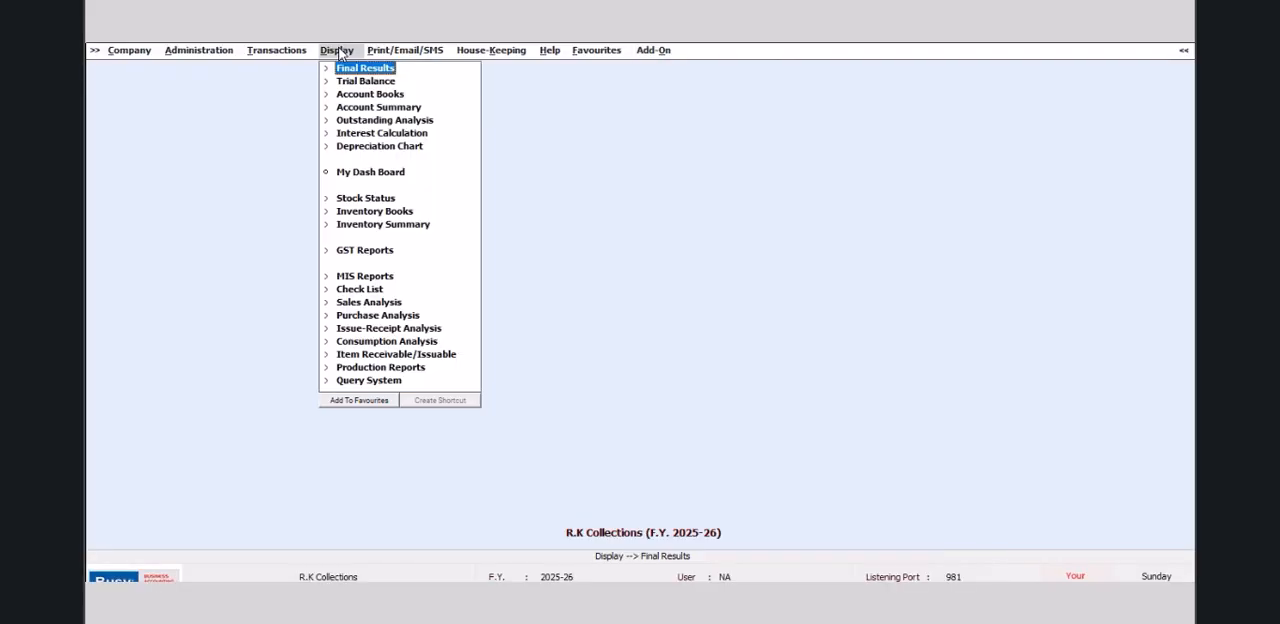
pyautogui.click(368, 381)
pyautogui.click(440, 484)
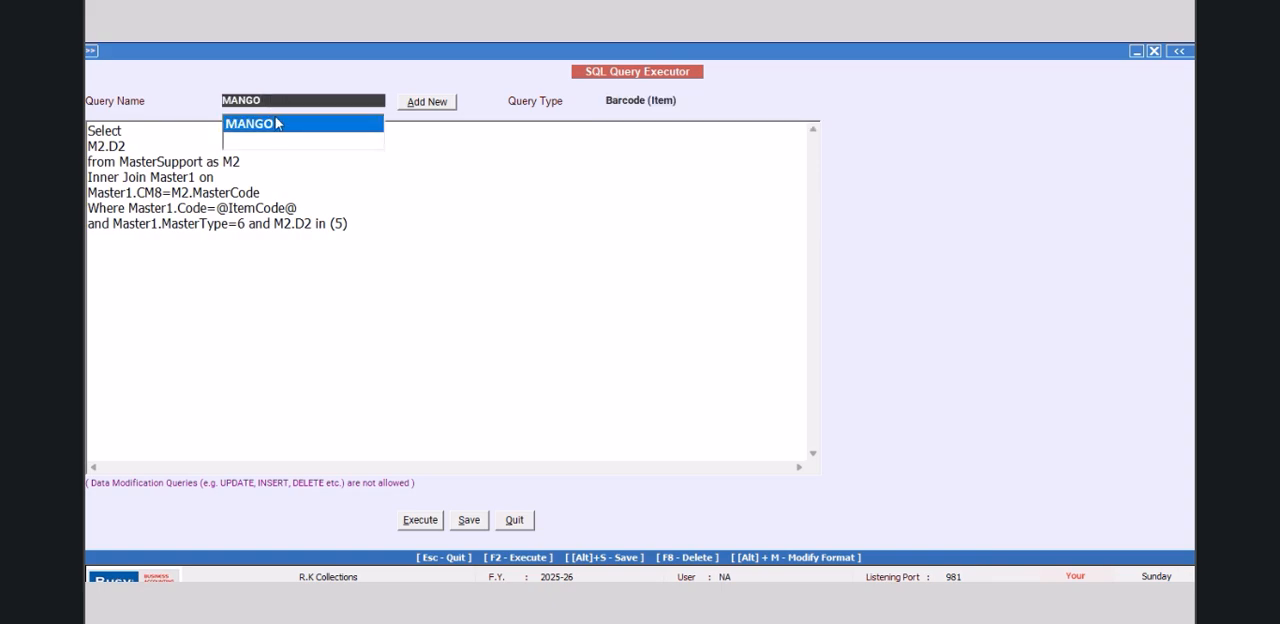
pyautogui.click(273, 126)
pyautogui.moveTo(364, 224); pyautogui.dragTo(90, 130)
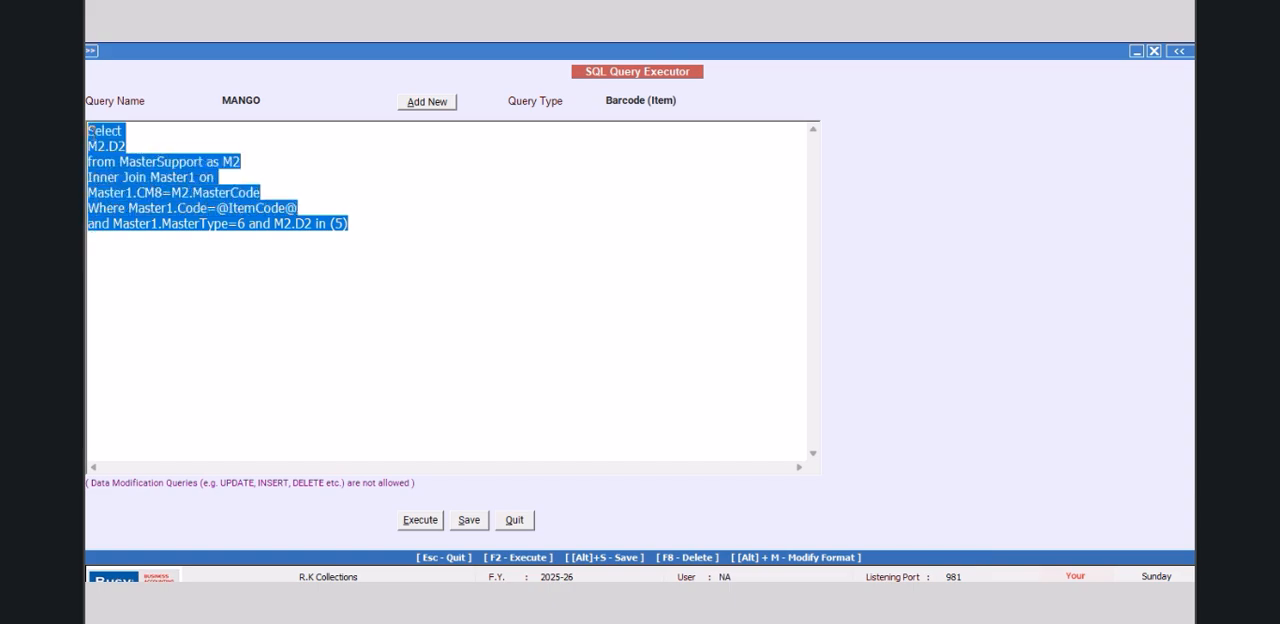
pyautogui.rightClick(120, 178)
pyautogui.click(155, 232)
# Step: Add a query named MANGO2 protected by an edit password, entering the password, and paste the copied SQL into it
pyautogui.click(426, 104)
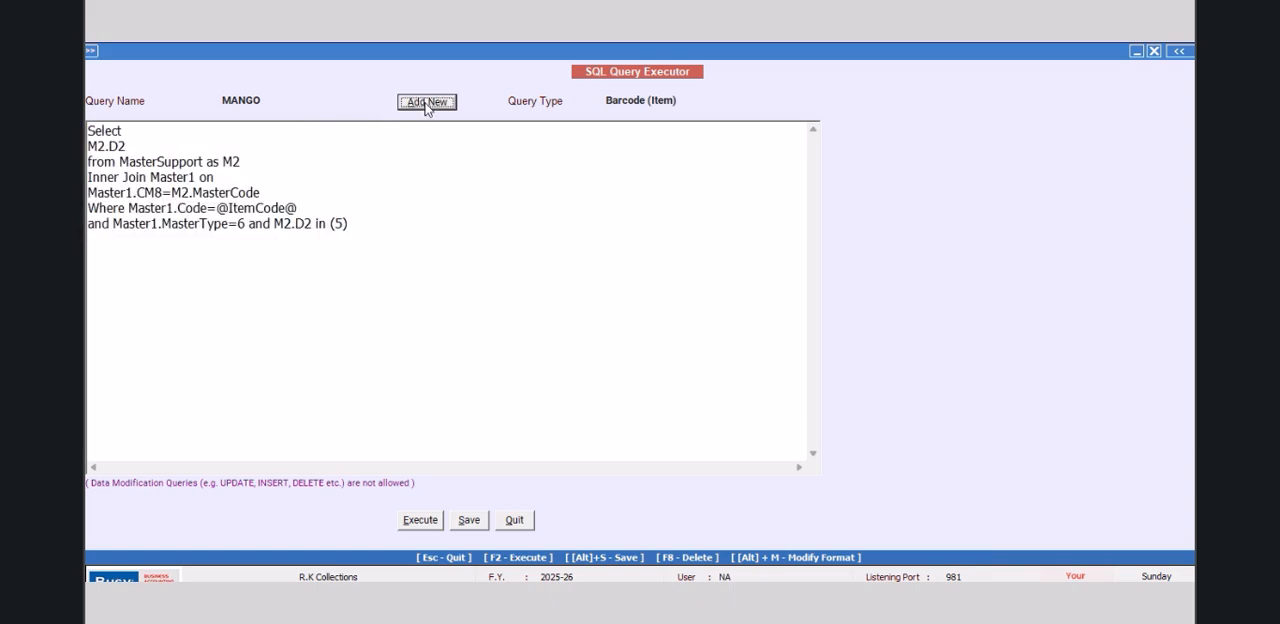
pyautogui.write('MANGO')
pyautogui.press('Return')
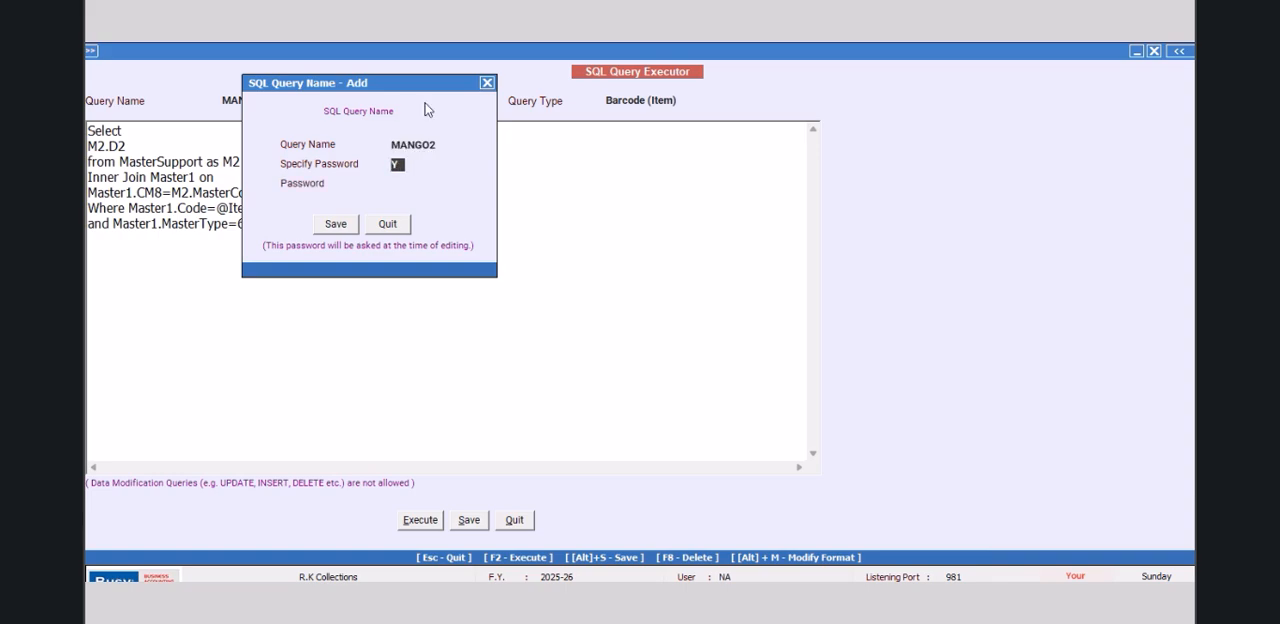
pyautogui.write('Y')
pyautogui.press('Return')
pyautogui.write('*')
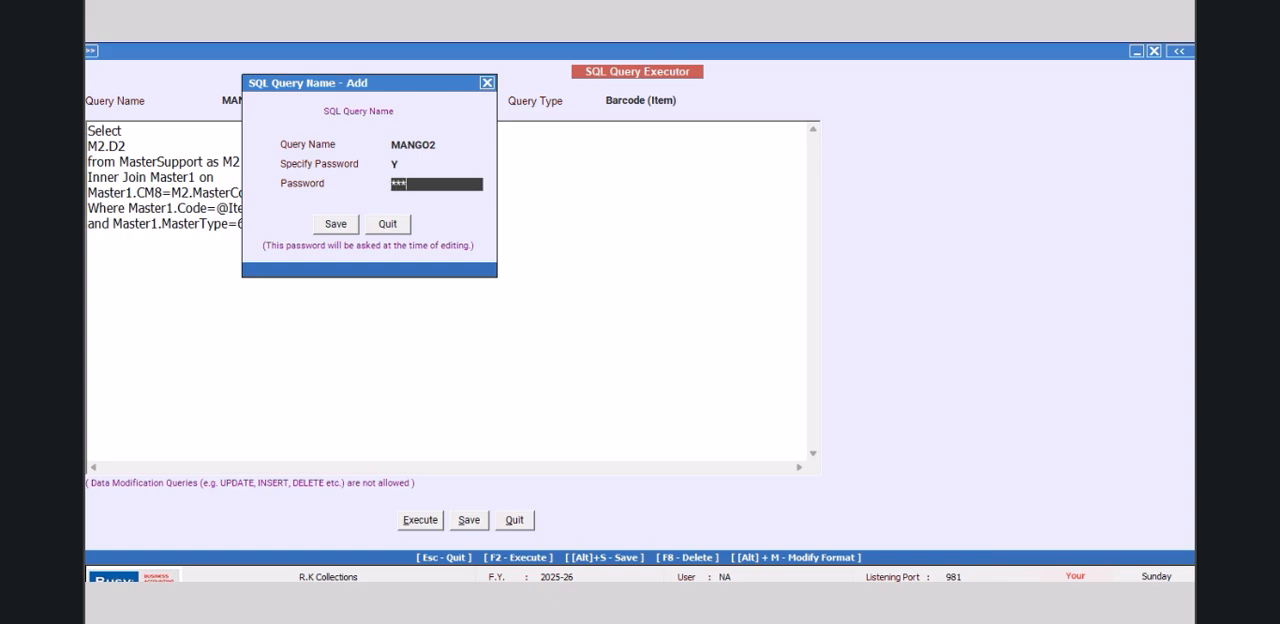
pyautogui.press('Return')
pyautogui.click(340, 230)
pyautogui.rightClick(195, 136)
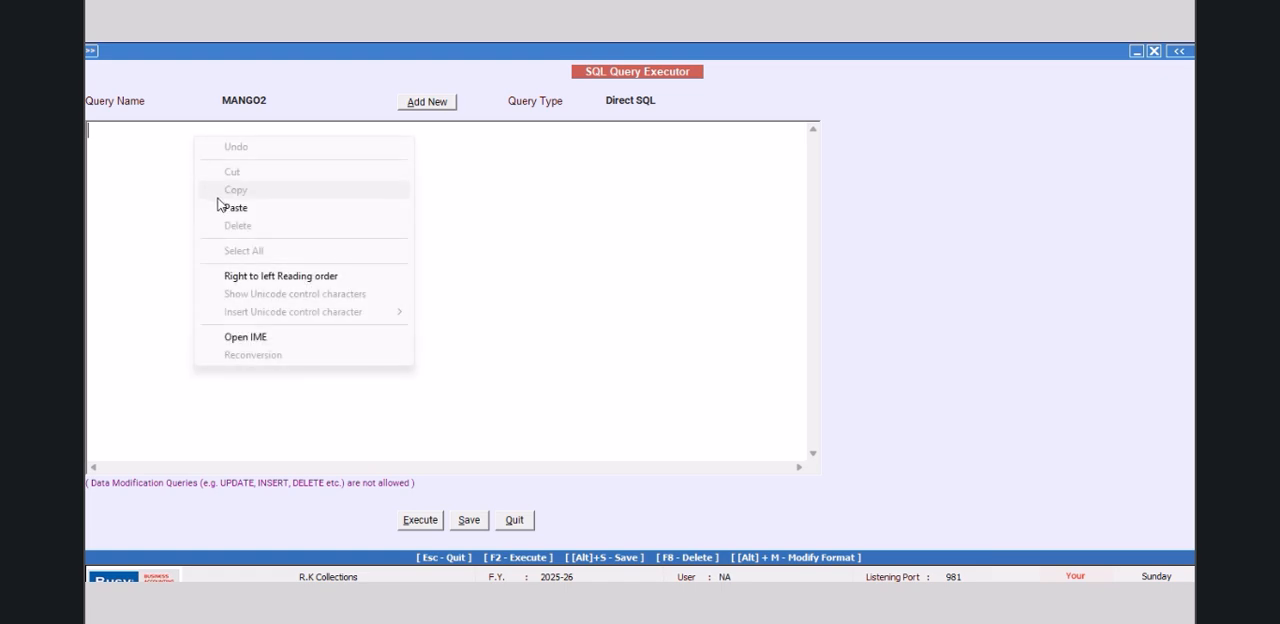
pyautogui.click(218, 206)
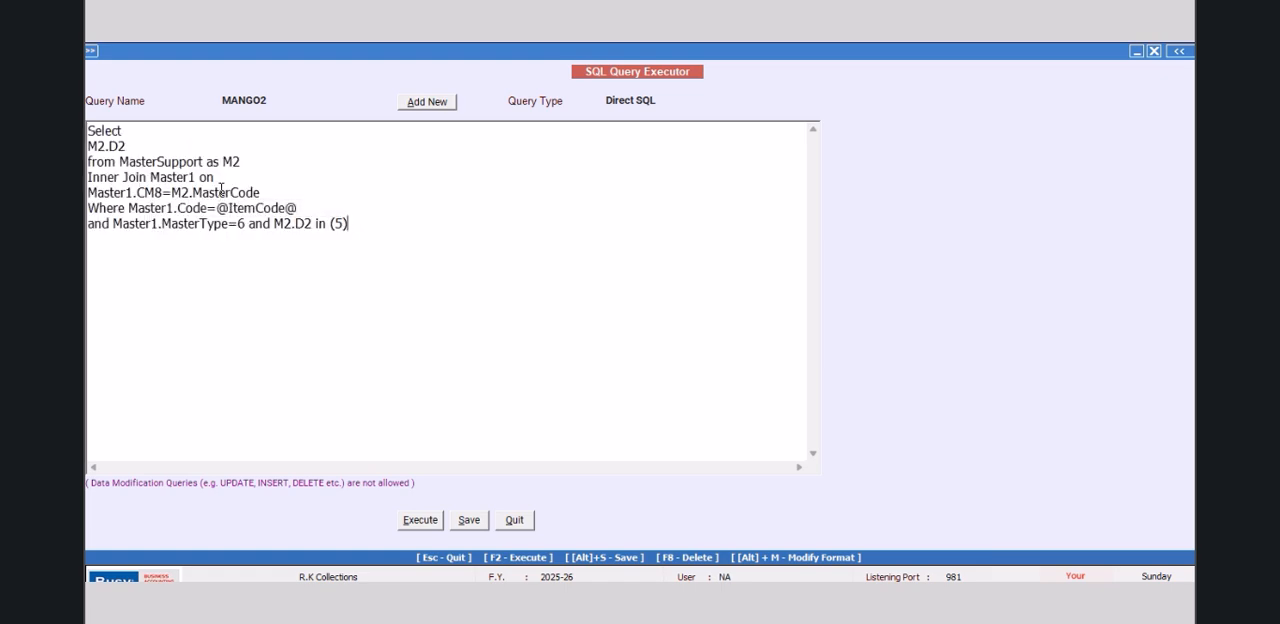
# Step: Change the rate condition in the query's last line to "M2.D2 not in (5)" and execute the query, acknowledging its save
pyautogui.click(343, 222)
pyautogui.press('BackSpace')
pyautogui.write('12')
pyautogui.click(313, 223)
pyautogui.press('Delete')
pyautogui.press('Delete')
pyautogui.press('Delete')
pyautogui.press('Delete')
pyautogui.press('Delete')
pyautogui.press('Delete')
pyautogui.press('Delete')
pyautogui.write('not')
pyautogui.write(' in ')
pyautogui.write('(')
pyautogui.write('1')
pyautogui.press('BackSpace')
pyautogui.write('5')
pyautogui.click(419, 522)
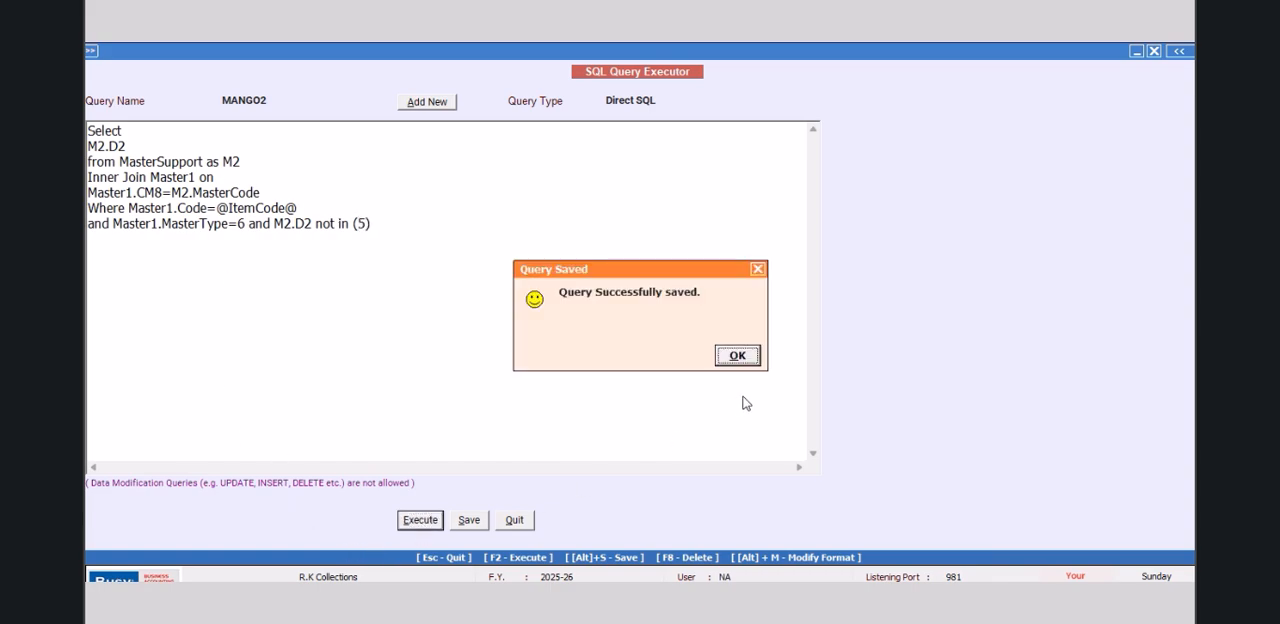
pyautogui.click(737, 355)
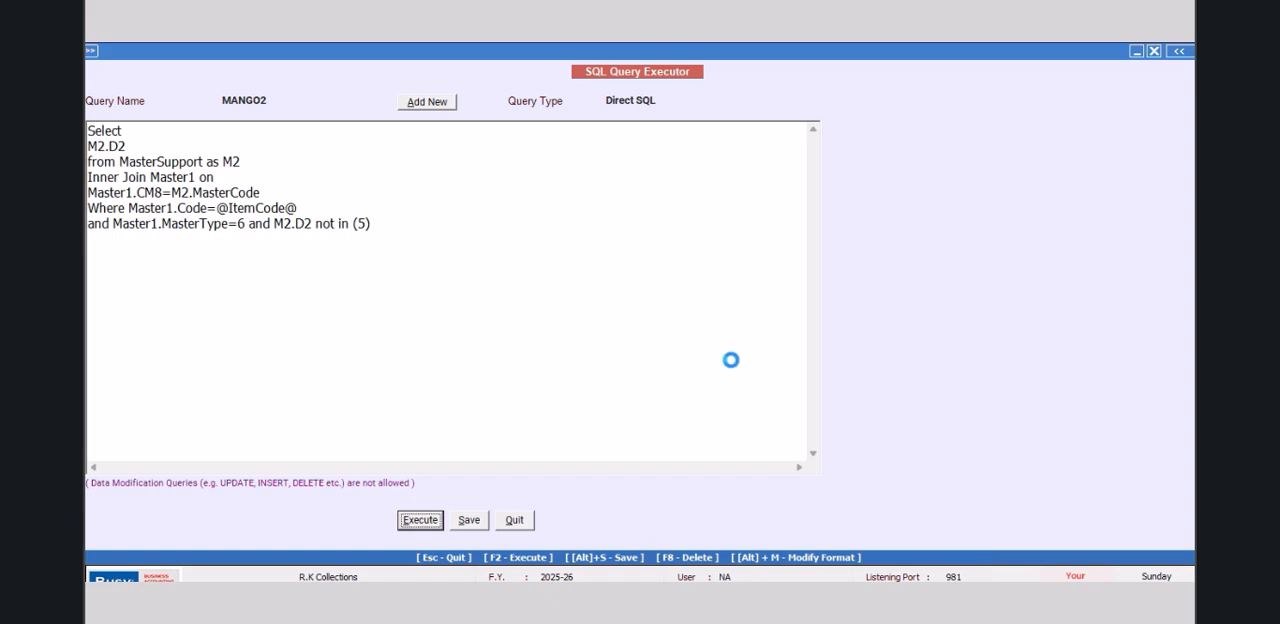
# Step: Run the MANGO2 query for item TRF 1085, check its result and return to the query editor
pyautogui.press('F2')
pyautogui.click(265, 148)
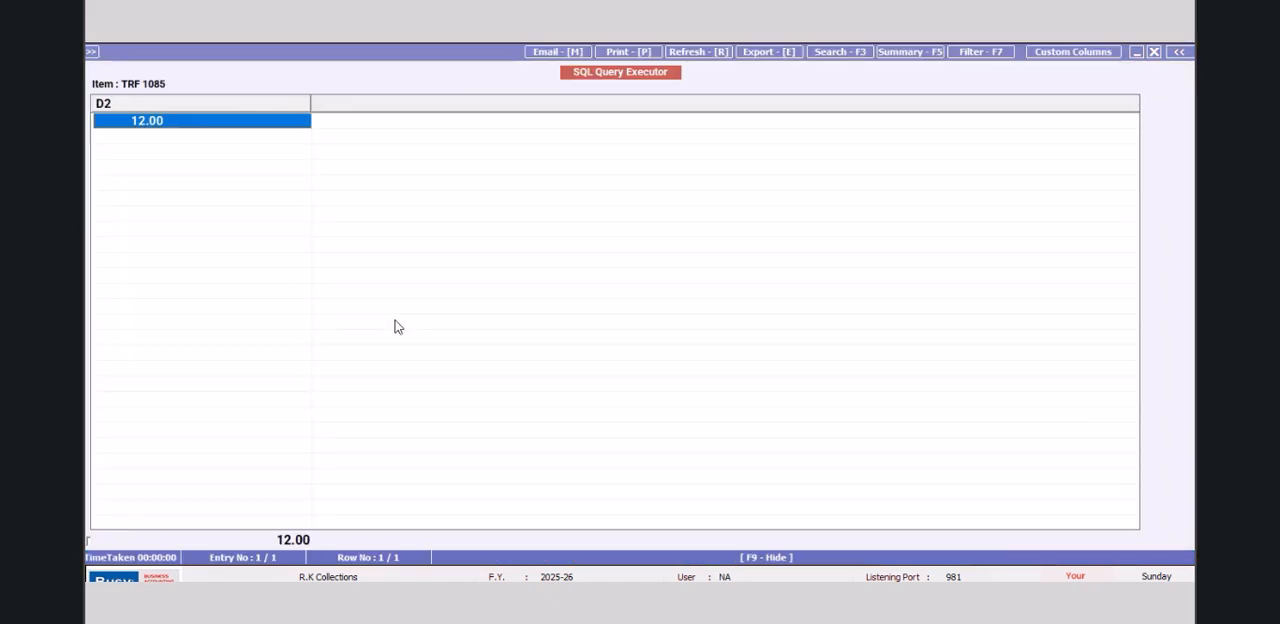
pyautogui.click(1153, 51)
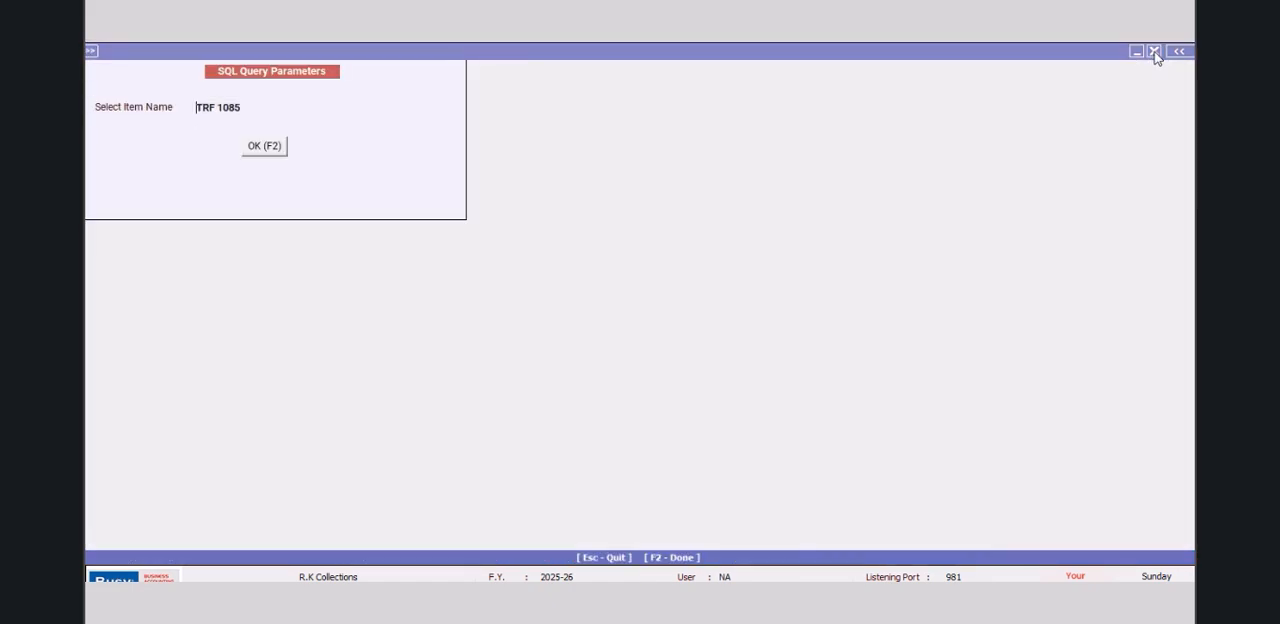
pyautogui.click(1152, 51)
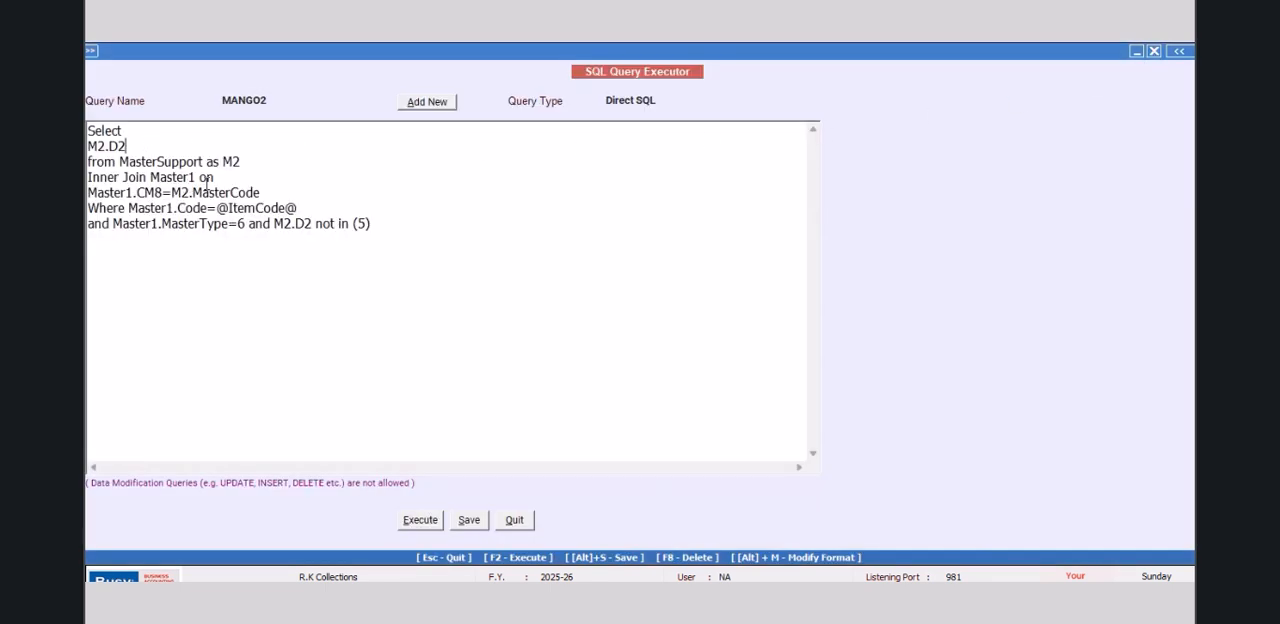
# Step: Add Master1.D3 as a second column after M2.D2 in the query's select list
pyautogui.write(',M2.D3')
pyautogui.press('BackSpace')
pyautogui.write('aster1.D3')
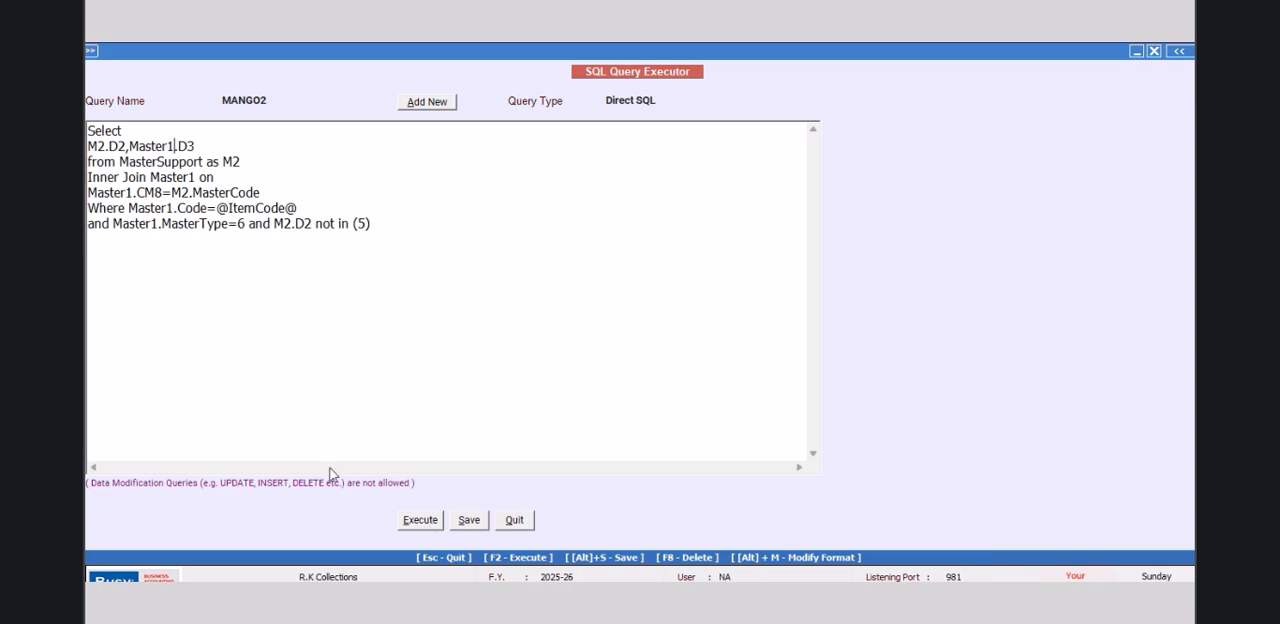
pyautogui.doubleClick(104, 223)
pyautogui.moveTo(94, 226); pyautogui.dragTo(126, 210)
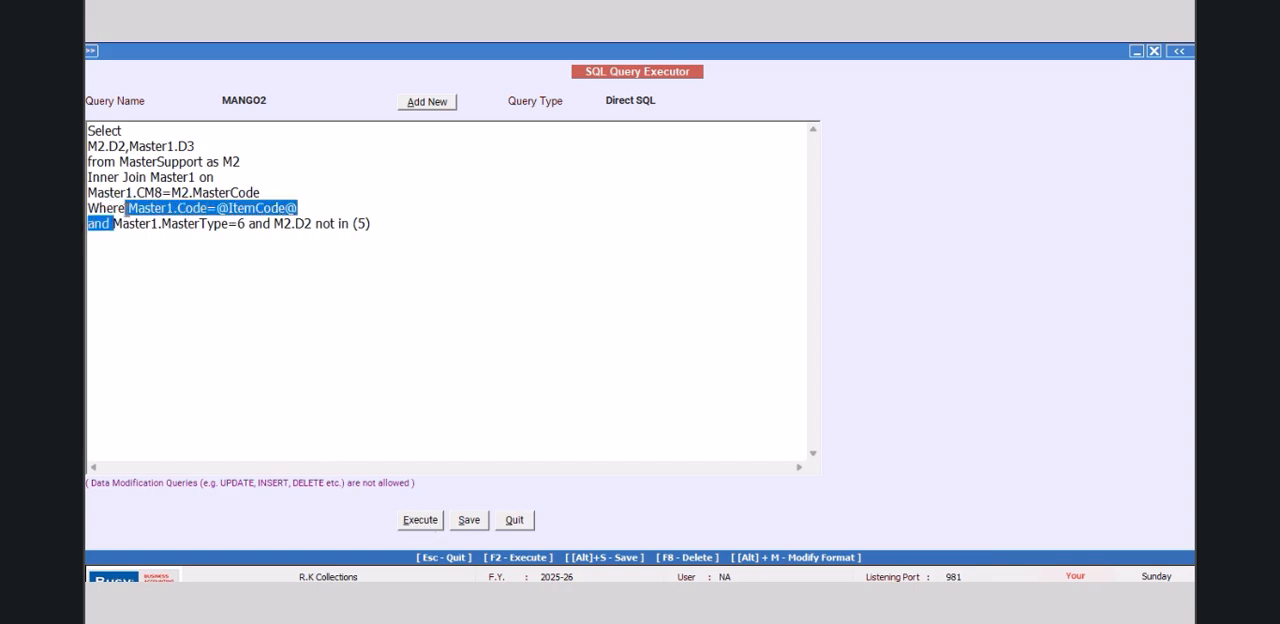
pyautogui.press('BackSpace')
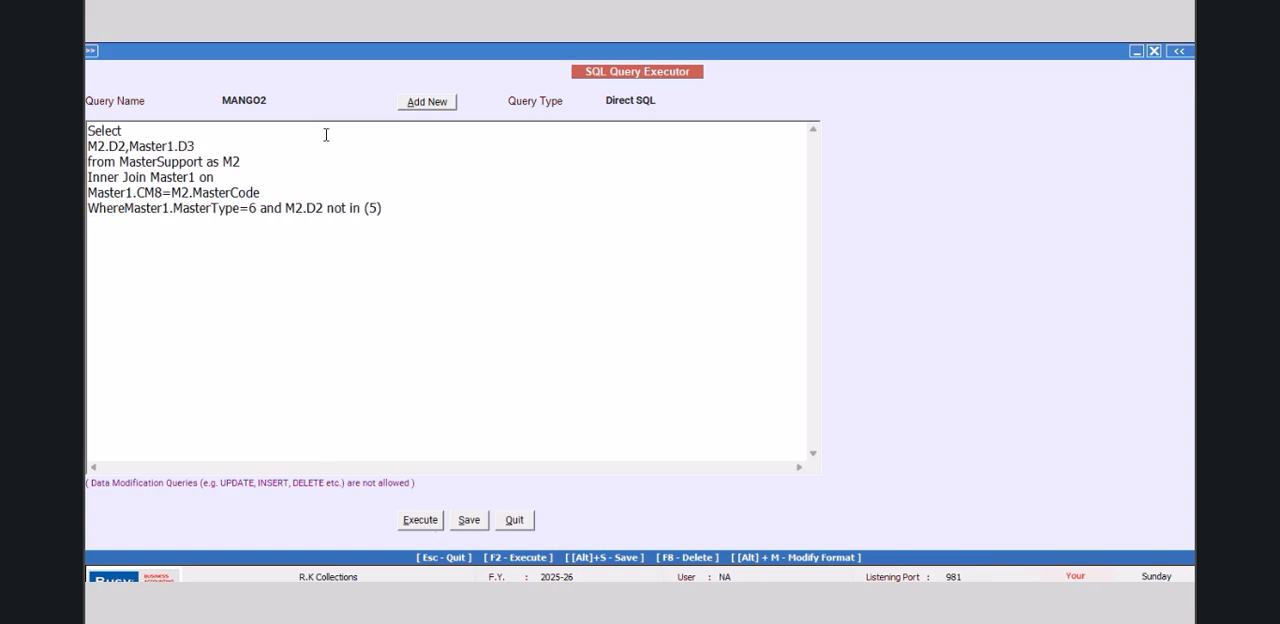
pyautogui.click(428, 522)
pyautogui.click(737, 357)
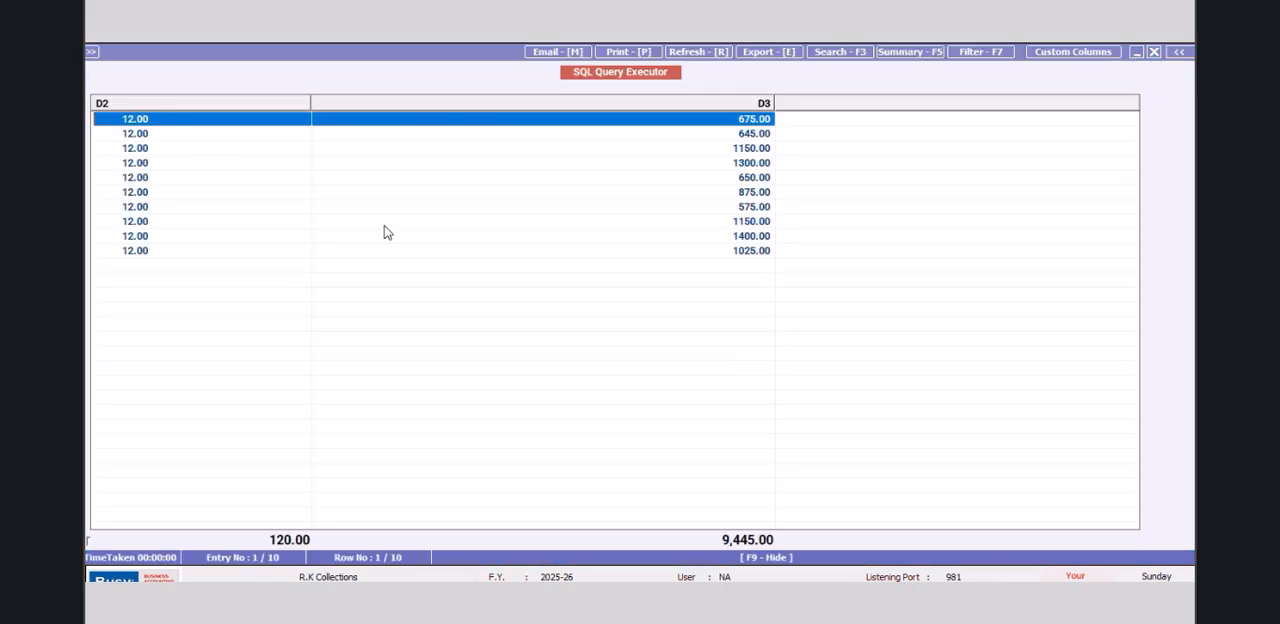
pyautogui.click(1153, 52)
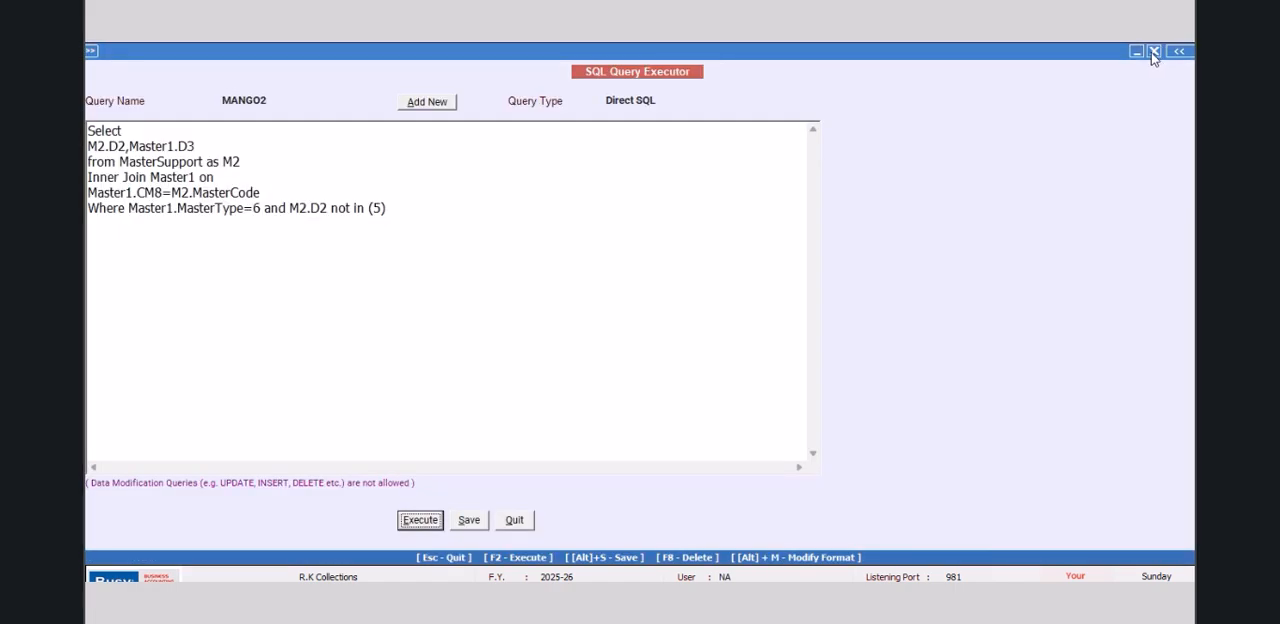
# Step: Turn the two selected columns into the expression "(M2.D2*Master1.D3)/100 + Master1.D3"
pyautogui.click(129, 148)
pyautogui.press('BackSpace')
pyautogui.write('*')
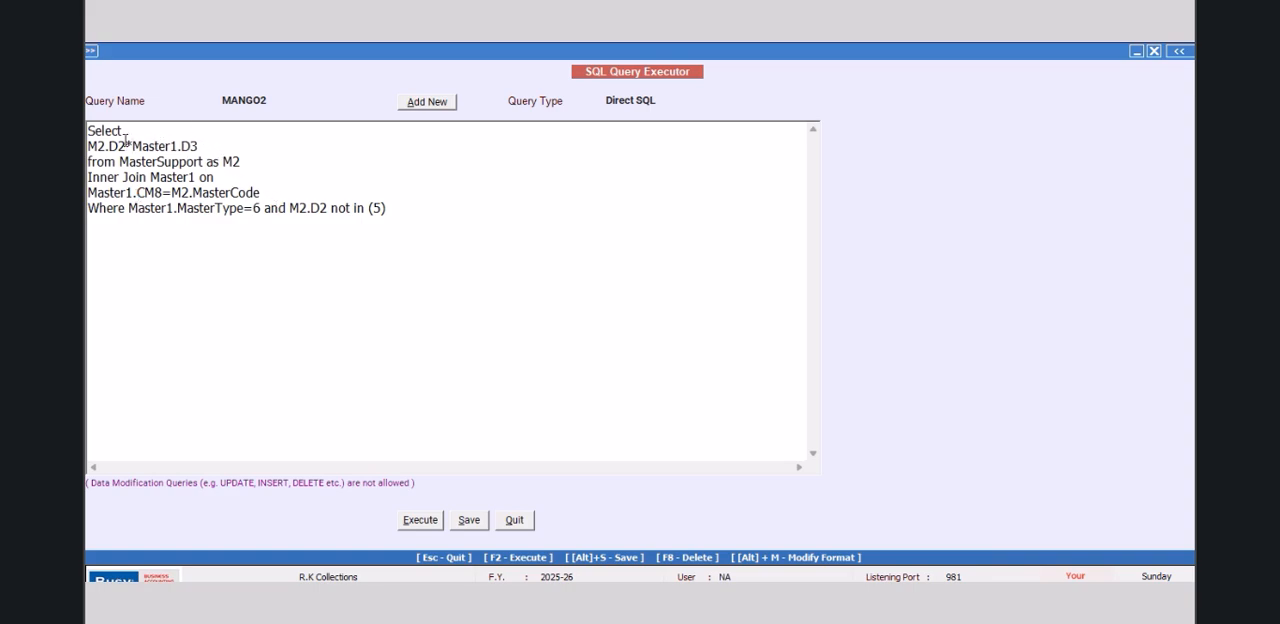
pyautogui.click(92, 147)
pyautogui.write('(')
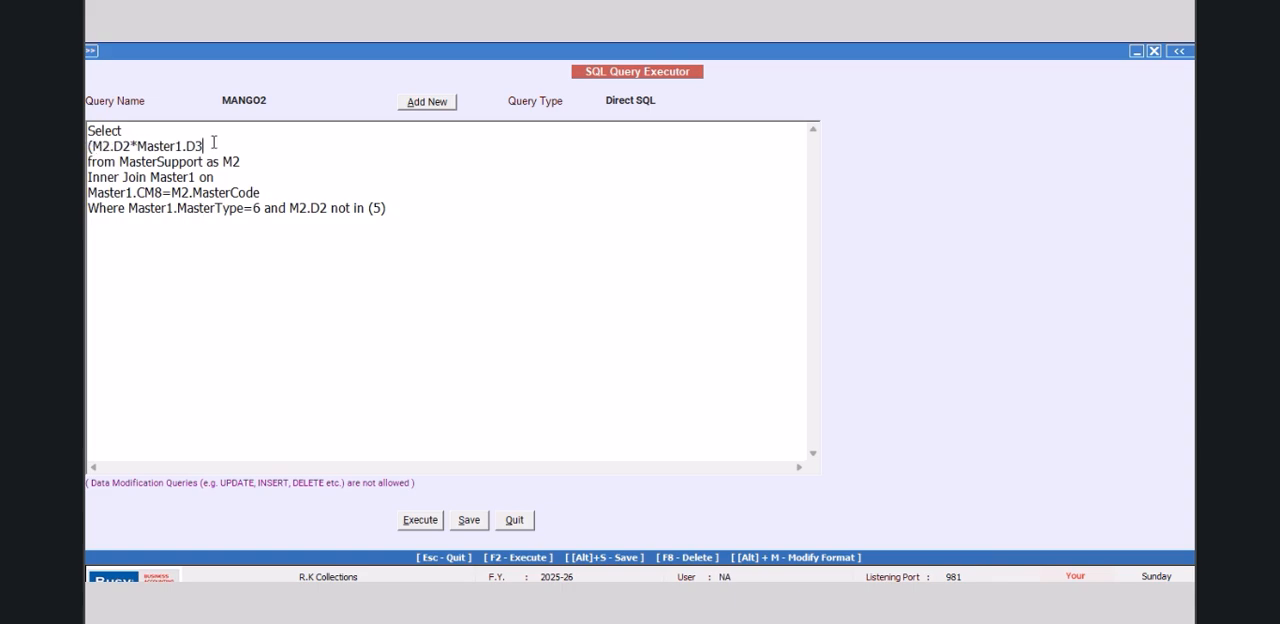
pyautogui.write(')/100 + Master1.D3,master1.d')
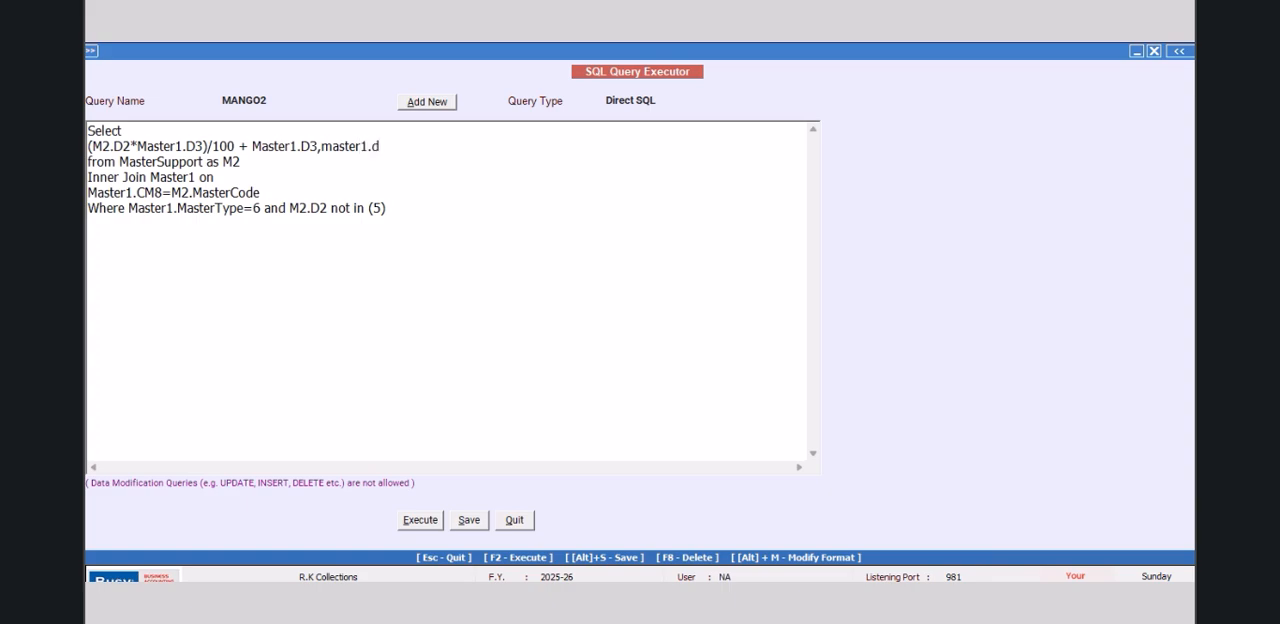
pyautogui.write('2')
# Step: Append master1.d3 as an extra column, execute the query, acknowledging its save, and close the results after checking them
pyautogui.press('BackSpace')
pyautogui.write('3')
pyautogui.click(421, 520)
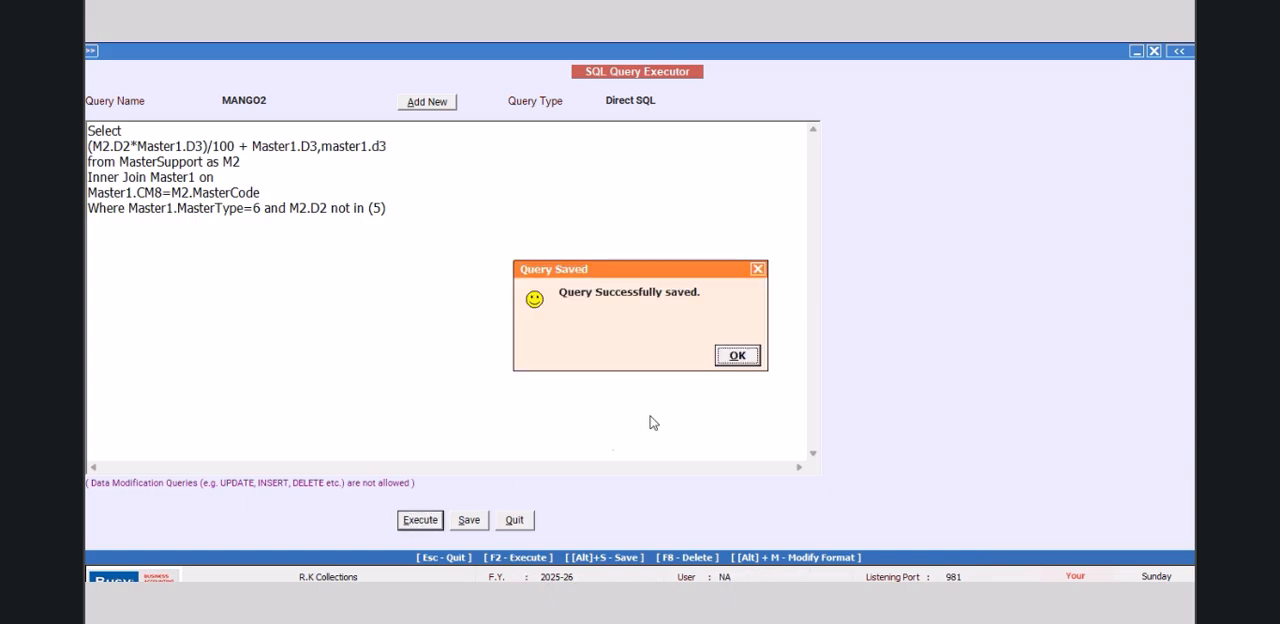
pyautogui.click(736, 358)
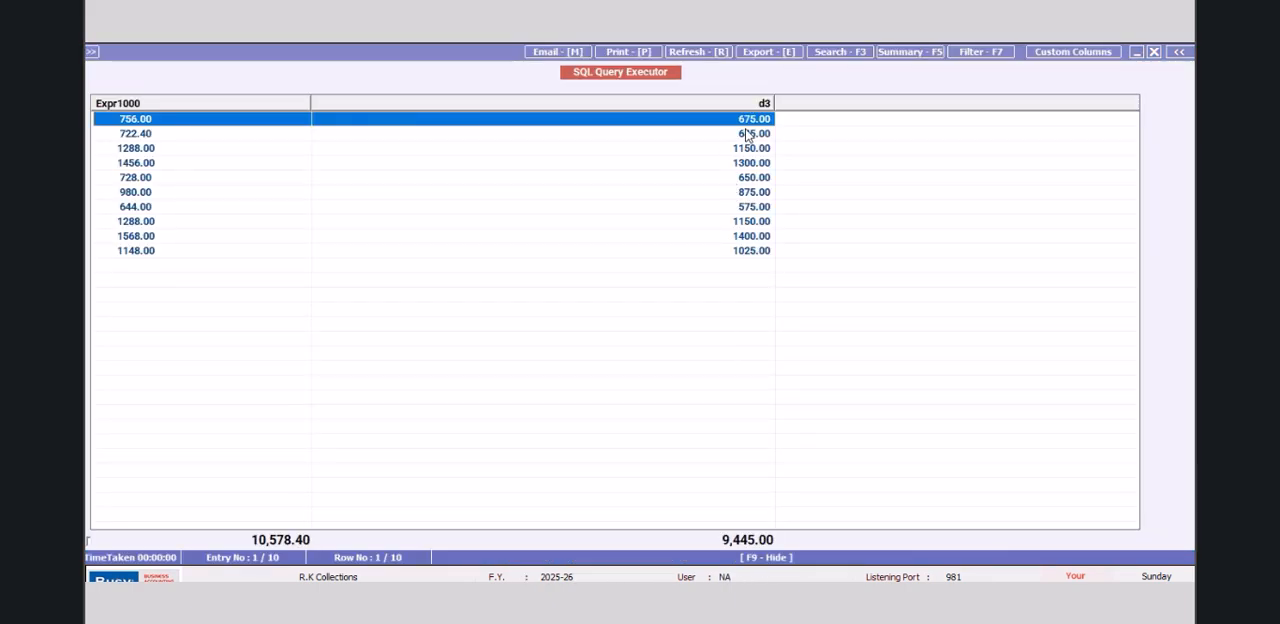
pyautogui.click(1152, 52)
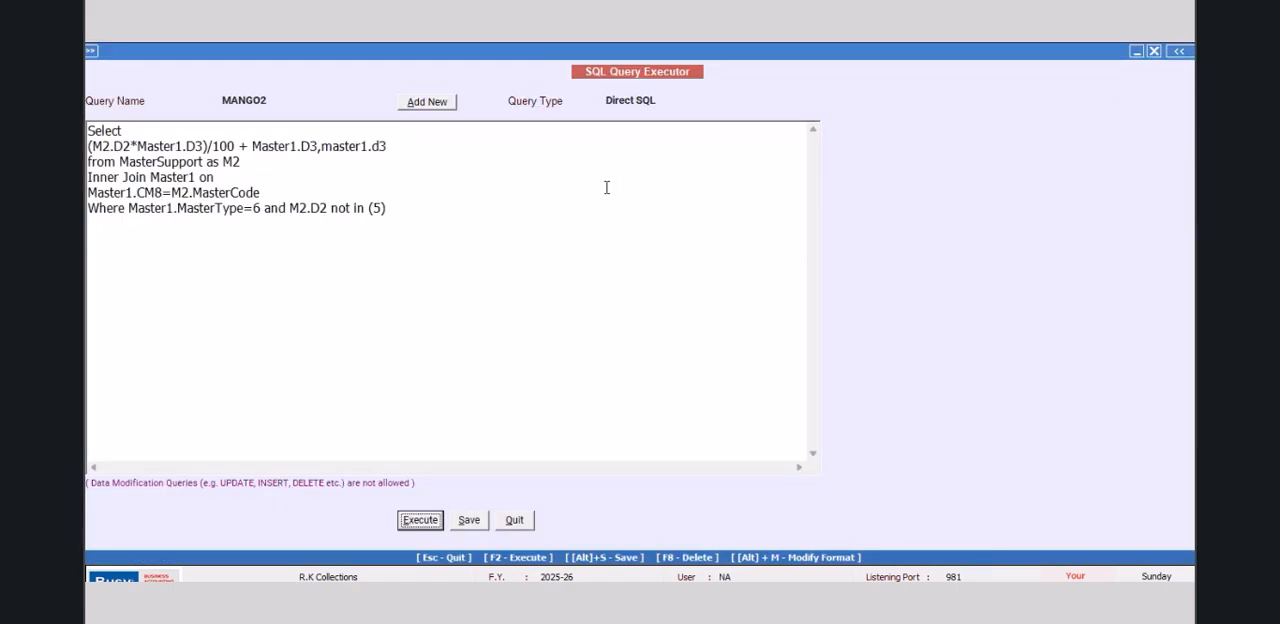
# Step: Remove the extra master1.d3 column and enclose the price expression in outer parentheses placed on their own lines
pyautogui.click(238, 146)
pyautogui.moveTo(322, 146); pyautogui.dragTo(410, 146)
pyautogui.press('BackSpace')
pyautogui.press('BackSpace')
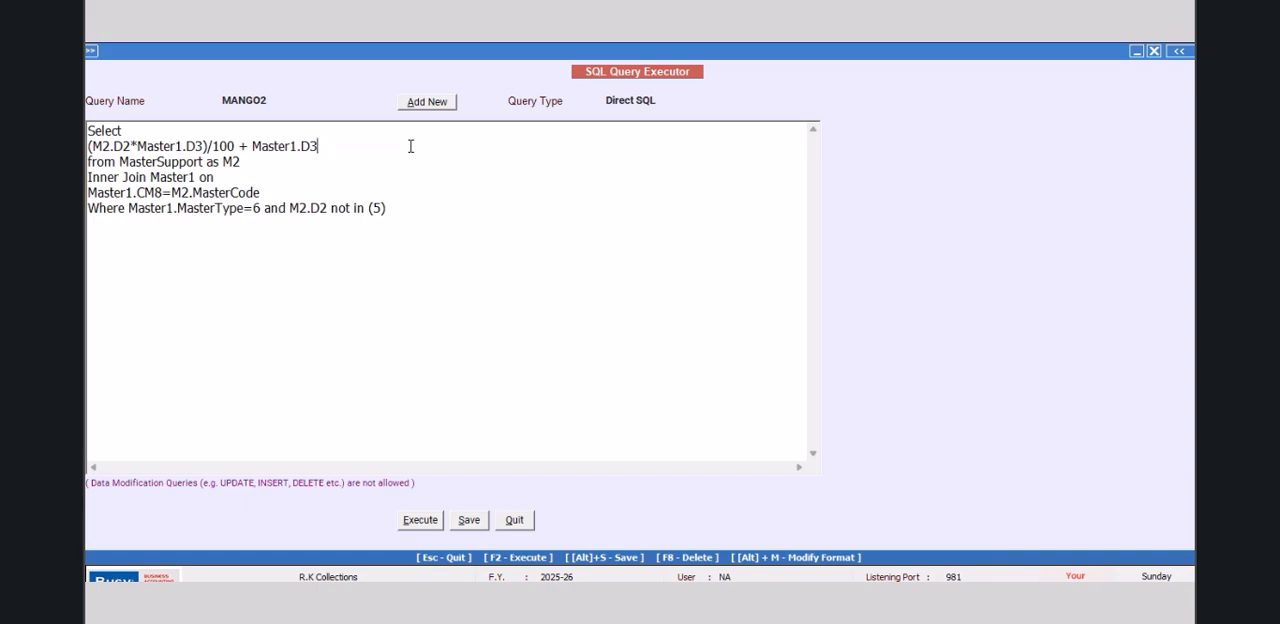
pyautogui.click(132, 128)
pyautogui.press('Return')
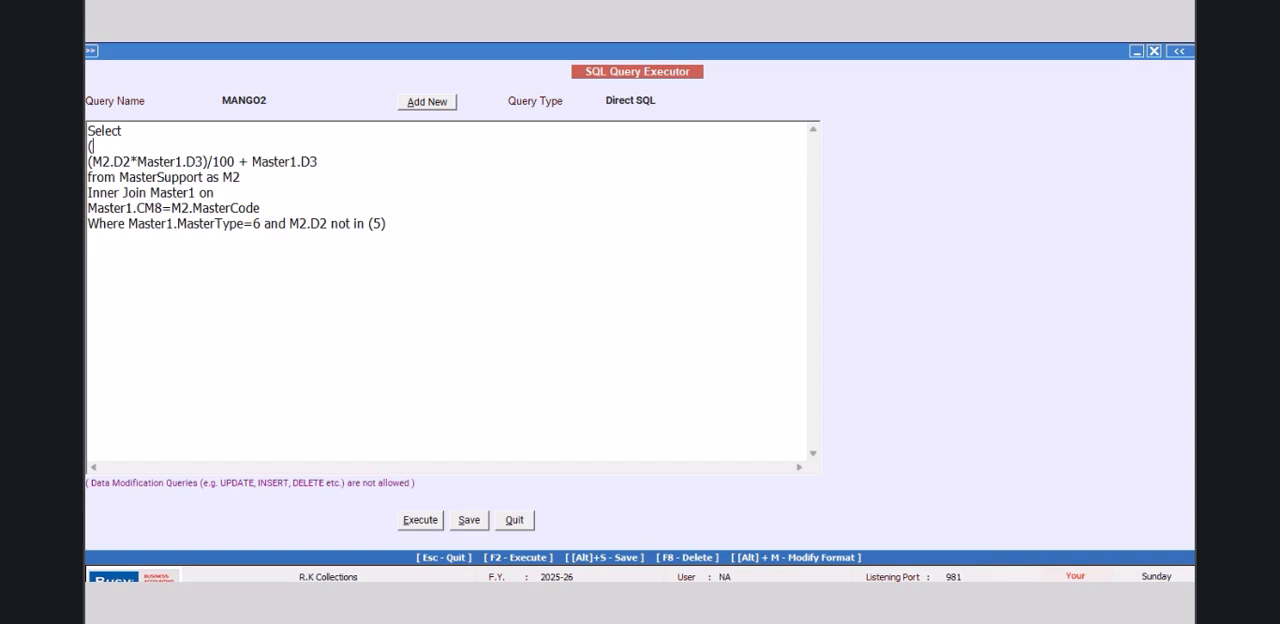
pyautogui.click(338, 156)
pyautogui.press('Return')
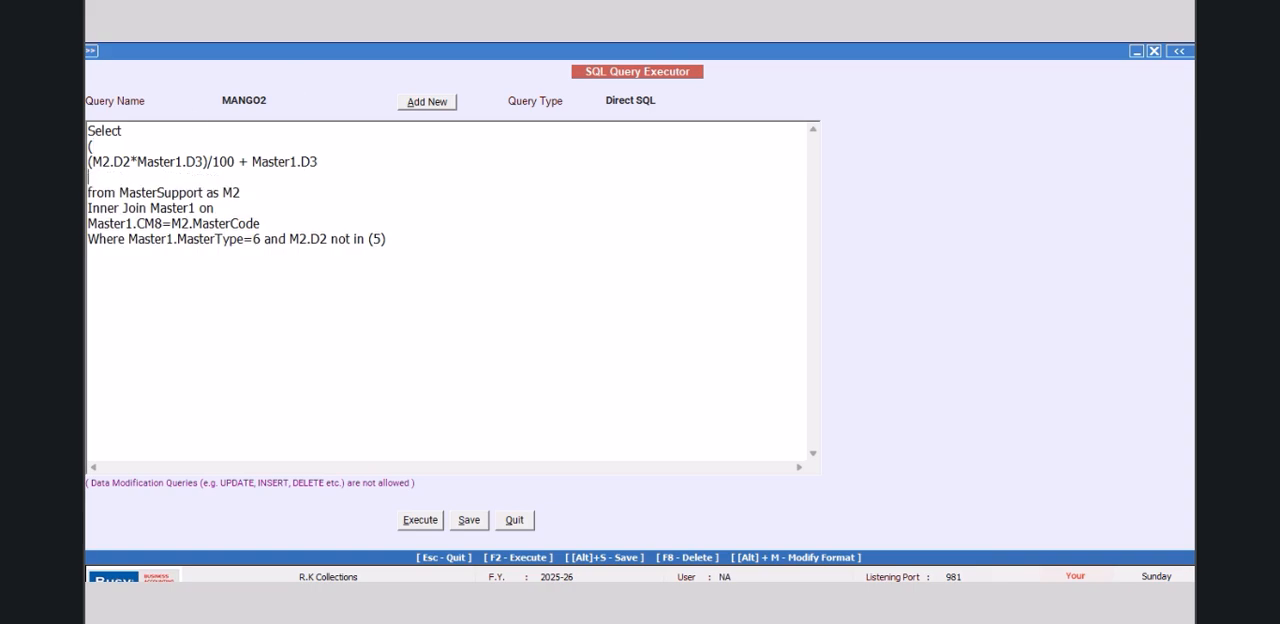
pyautogui.write(')')
pyautogui.click(128, 240)
pyautogui.press('Return')
pyautogui.write('and')
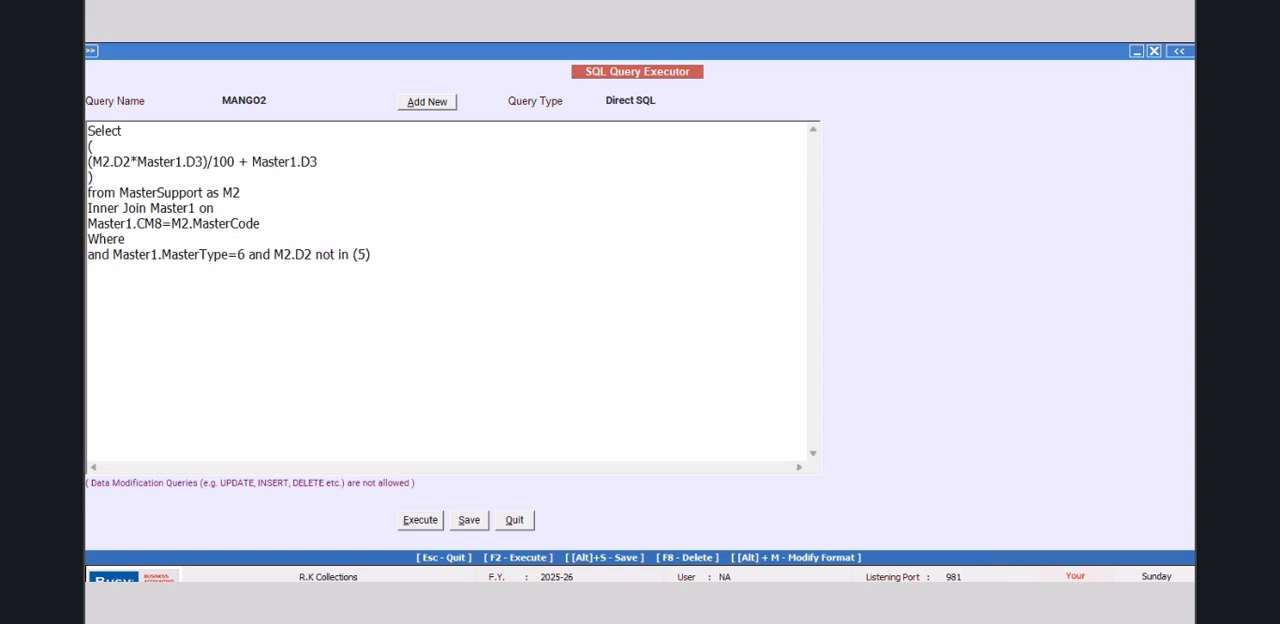
pyautogui.click(157, 240)
pyautogui.write('Master1.Code=@')
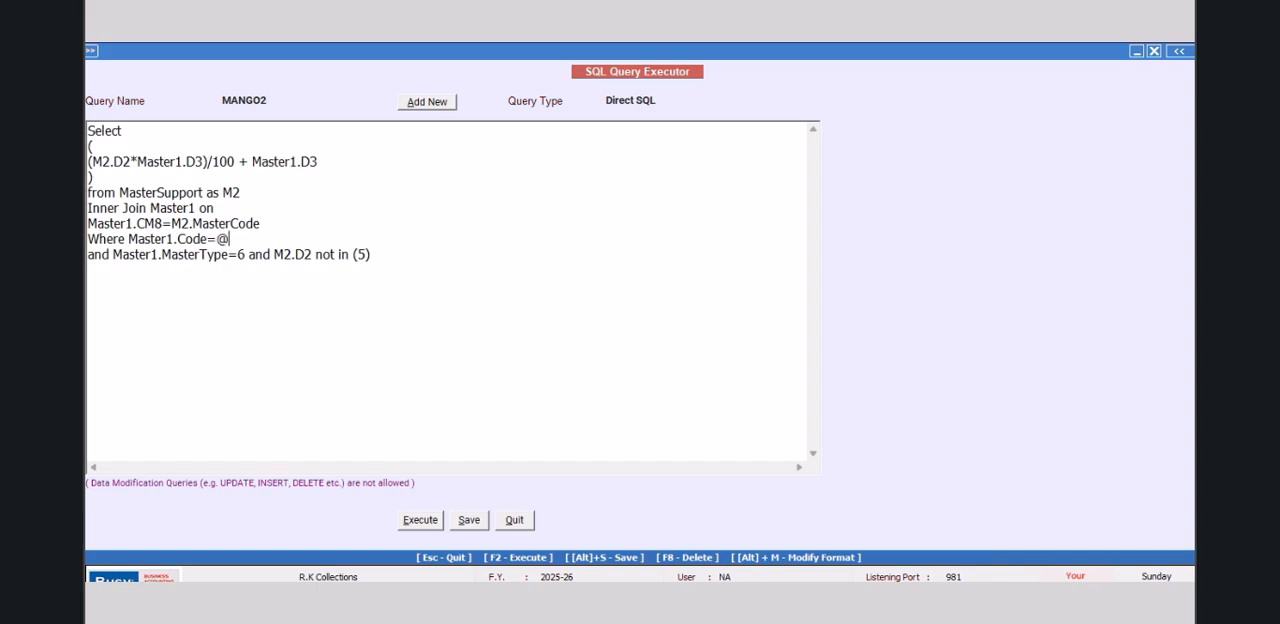
pyautogui.write('ItemCode@')
# Step: Choose another query type for MANGO2, save the query and quit the SQL Query Executor
pyautogui.click(664, 100)
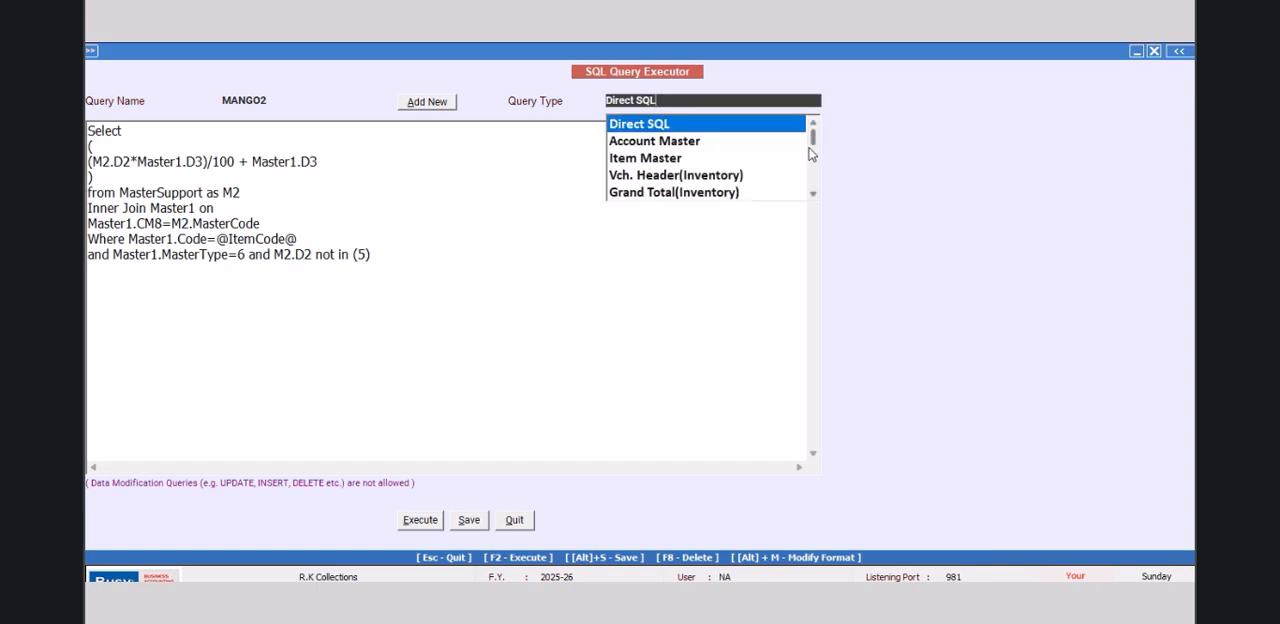
pyautogui.moveTo(815, 140); pyautogui.dragTo(814, 196)
pyautogui.click(687, 143)
pyautogui.click(459, 524)
pyautogui.click(736, 360)
pyautogui.click(509, 526)
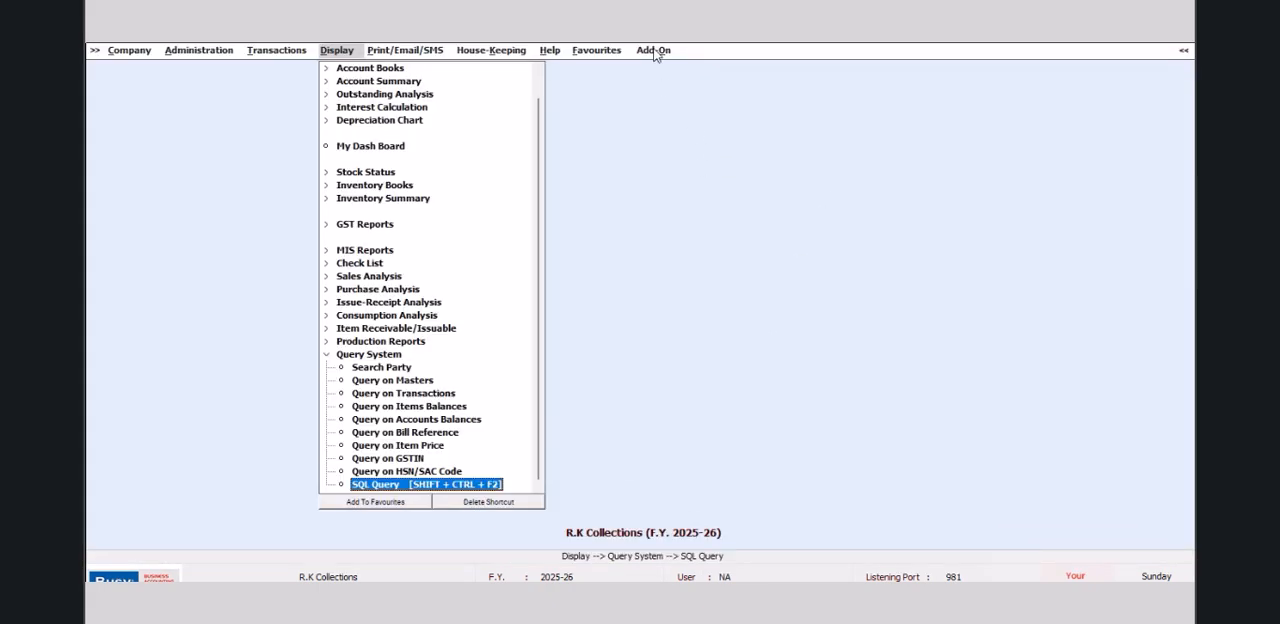
# Step: Open the label configuration of the bar-code format NEW DESIGN from the item bar-code printing add-on
pyautogui.click(655, 50)
pyautogui.click(688, 72)
pyautogui.click(336, 168)
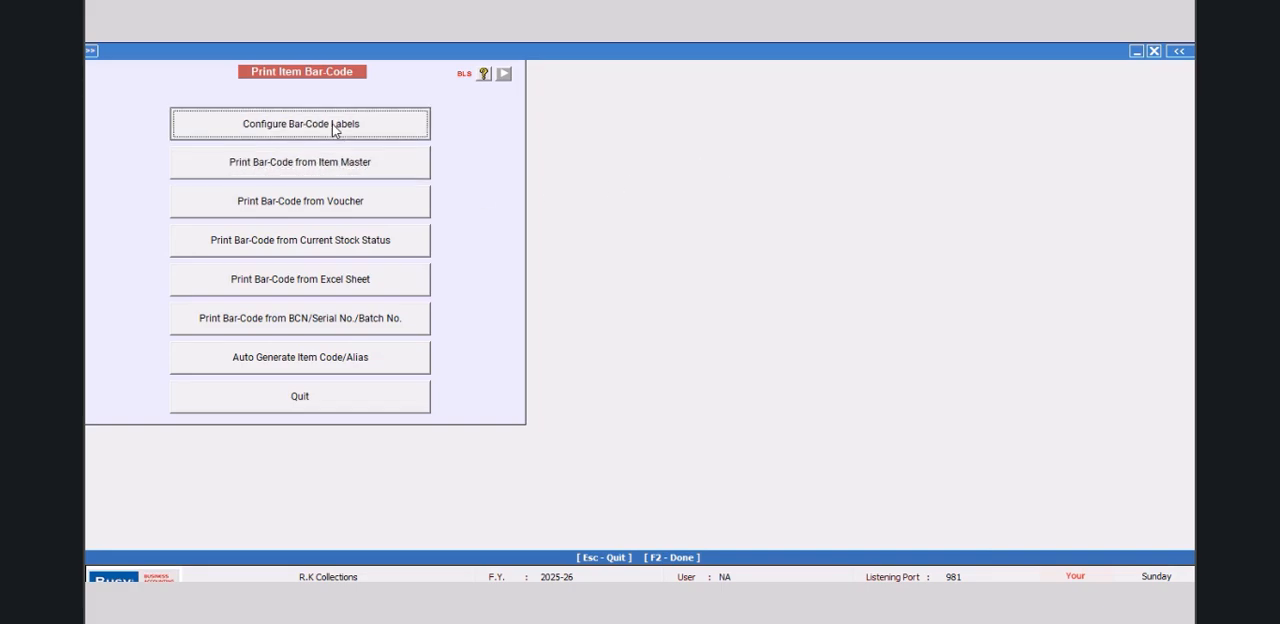
pyautogui.click(340, 126)
pyautogui.click(517, 165)
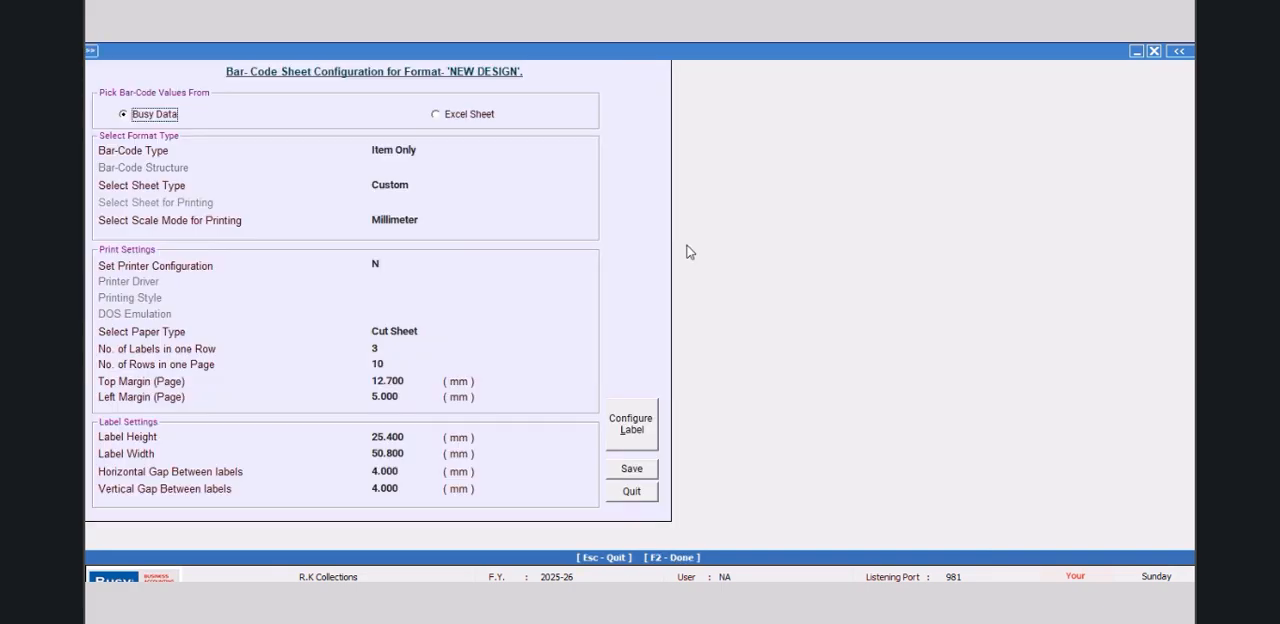
pyautogui.click(641, 431)
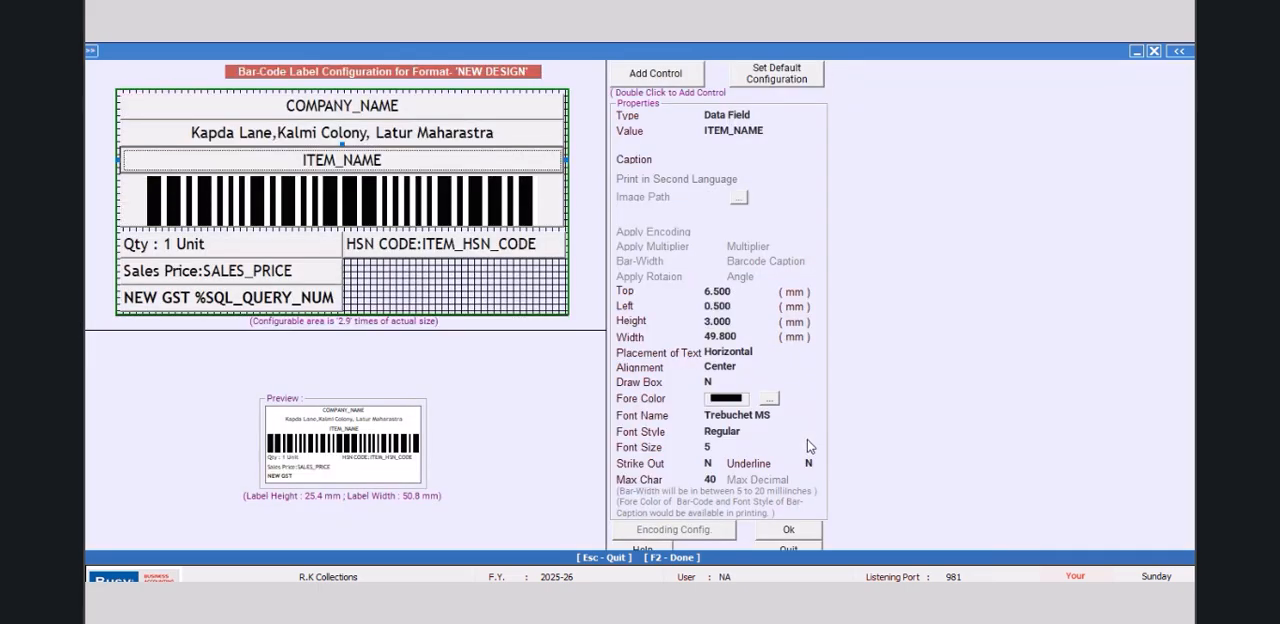
# Step: Add a control to the label and place it beside the sales price at top 19 mm, left 25.5 mm
pyautogui.doubleClick(658, 80)
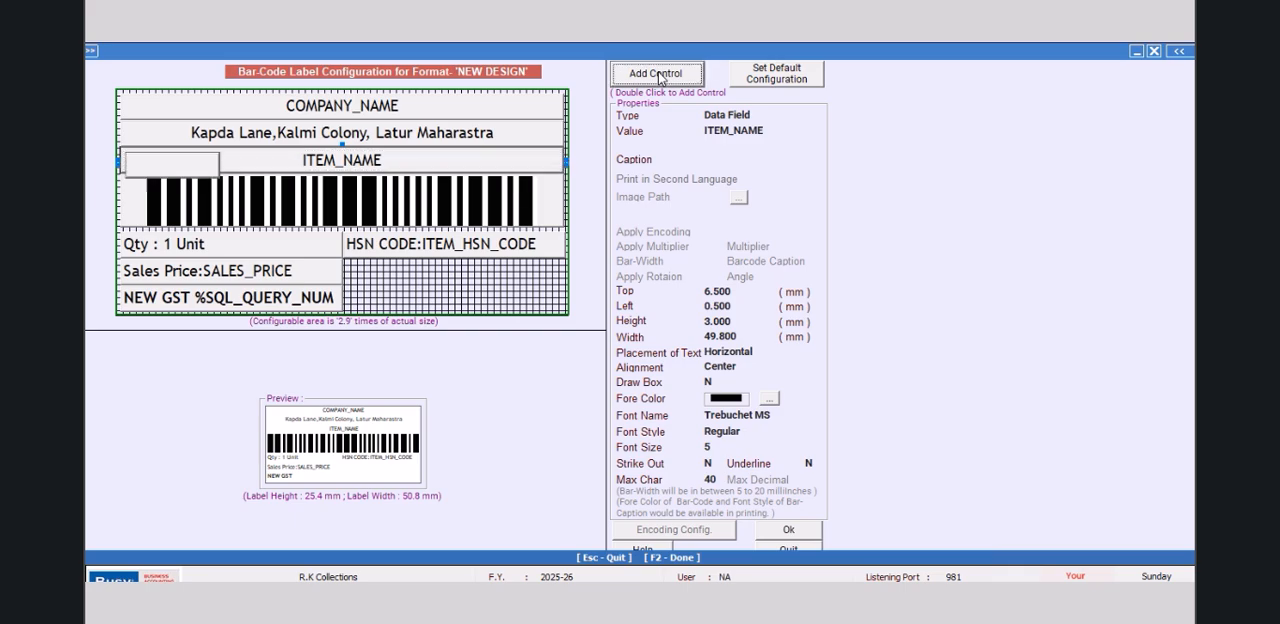
pyautogui.click(396, 249)
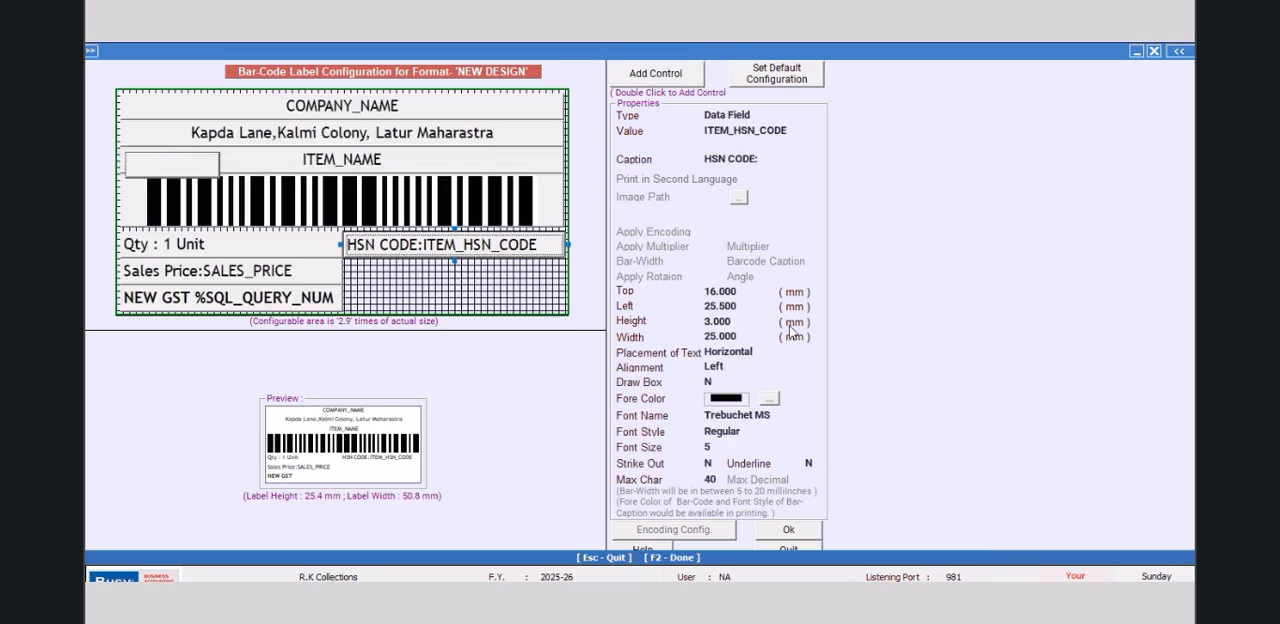
pyautogui.click(204, 166)
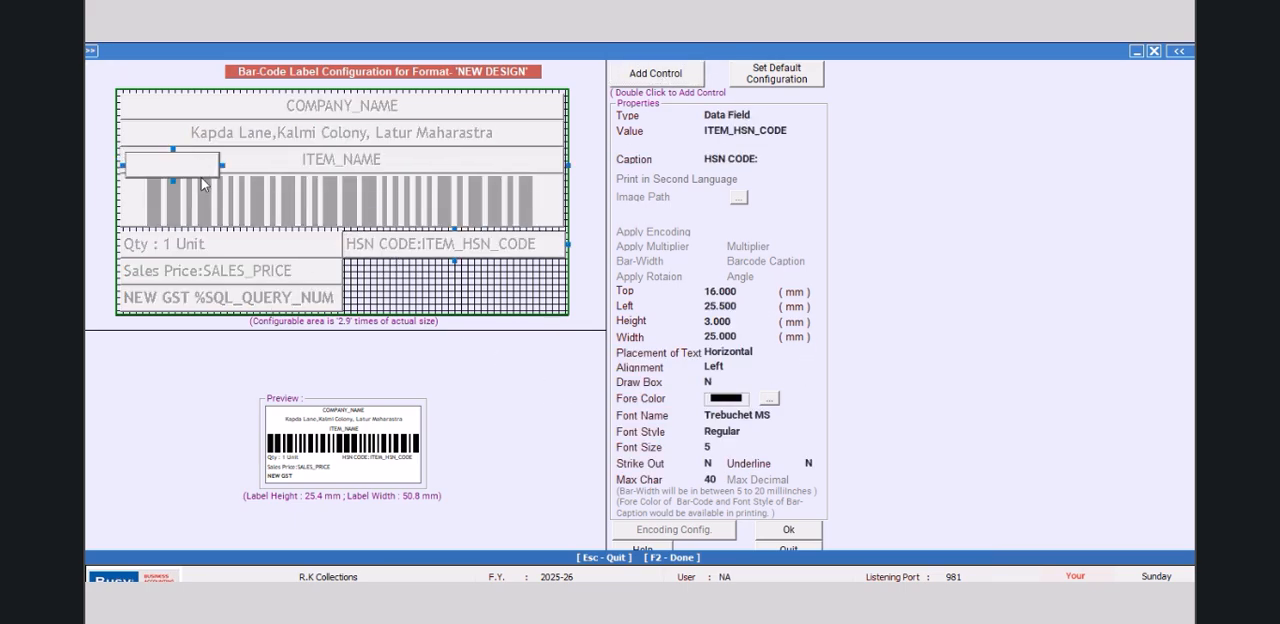
pyautogui.click(745, 291)
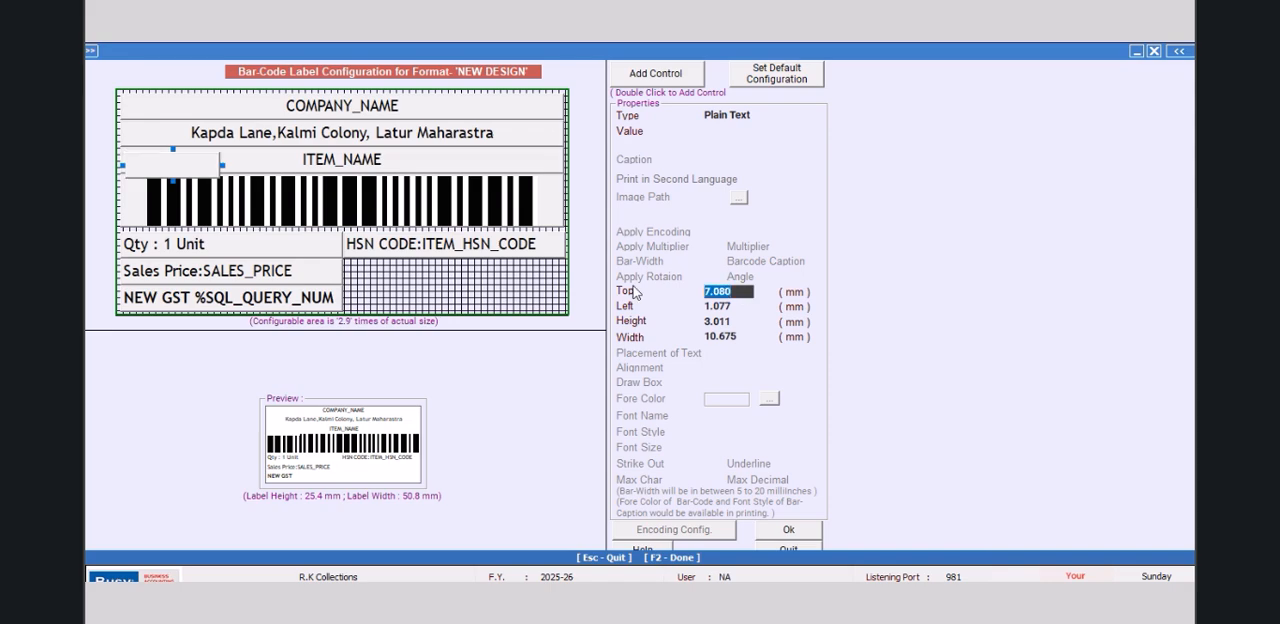
pyautogui.write('19.00')
pyautogui.press('Return')
pyautogui.write('2')
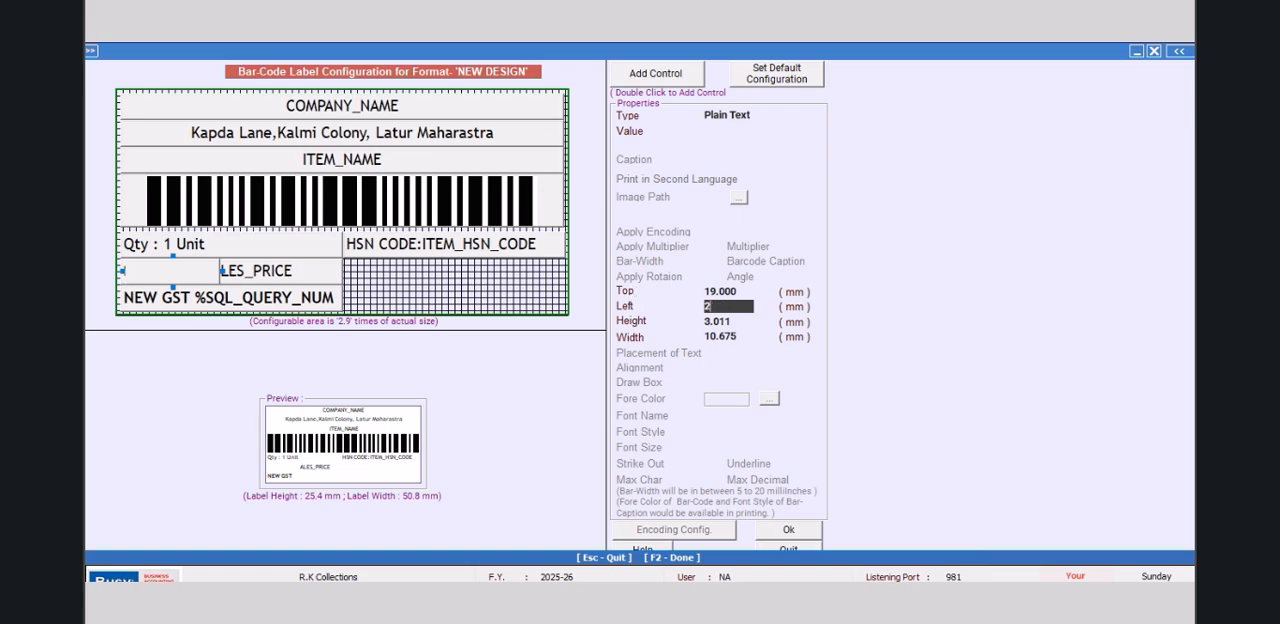
pyautogui.write('5.5')
pyautogui.press('Return')
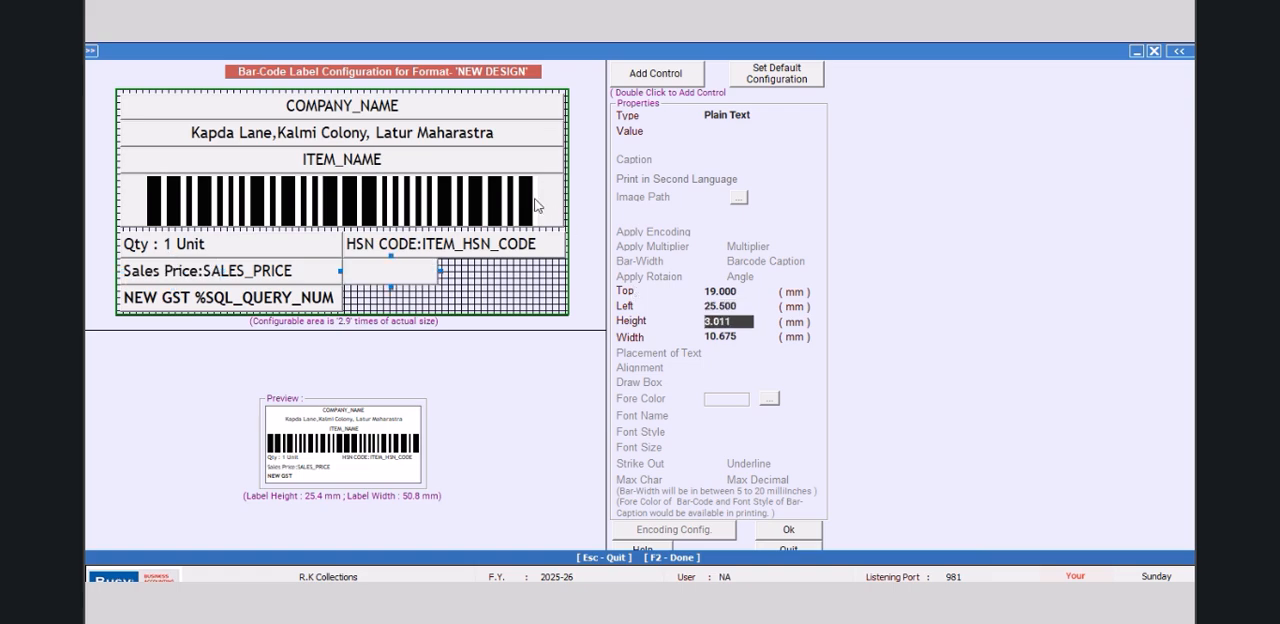
# Step: Set the new control's width to 25 mm
pyautogui.click(510, 258)
pyautogui.click(416, 281)
pyautogui.click(752, 337)
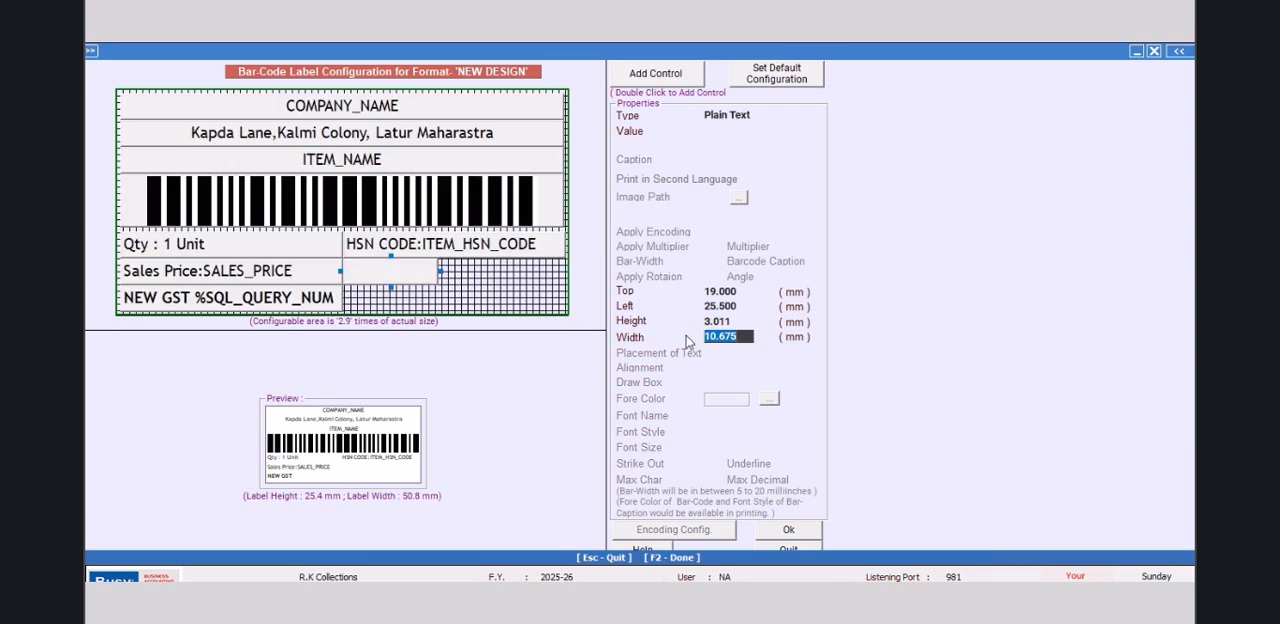
pyautogui.write('25.00')
pyautogui.press('Return')
# Step: Make the new control a Data Field with the value SQL_QUERY_NUM
pyautogui.click(758, 113)
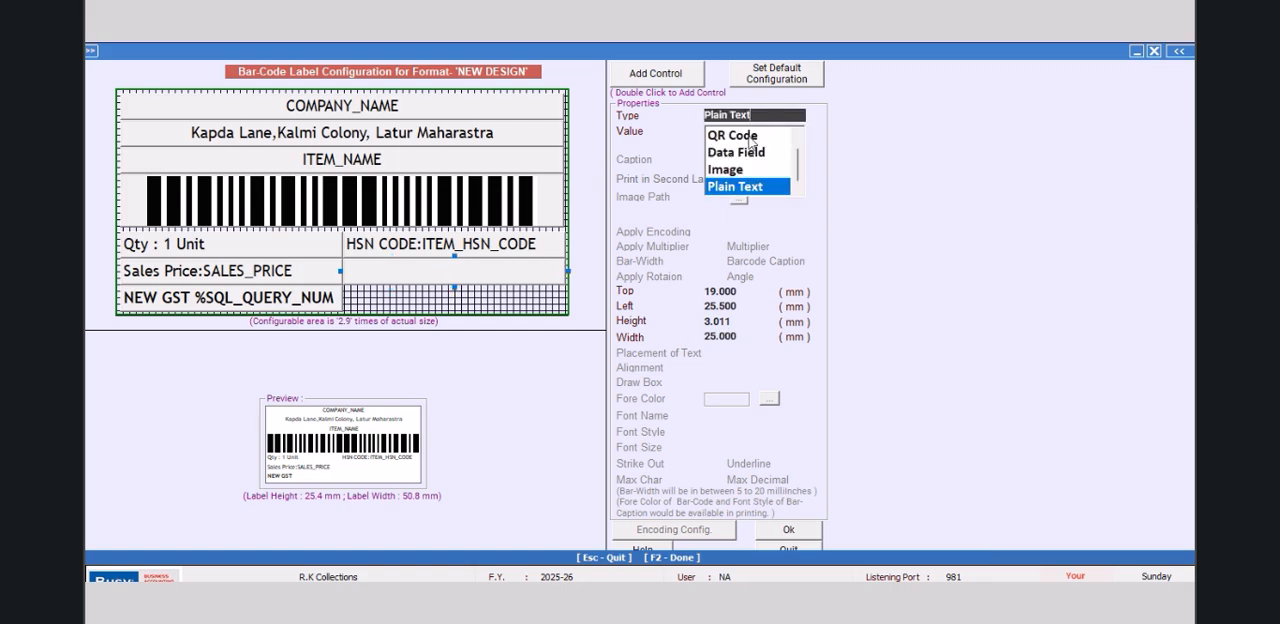
pyautogui.click(738, 153)
pyautogui.moveTo(818, 172); pyautogui.dragTo(818, 230)
pyautogui.click(785, 217)
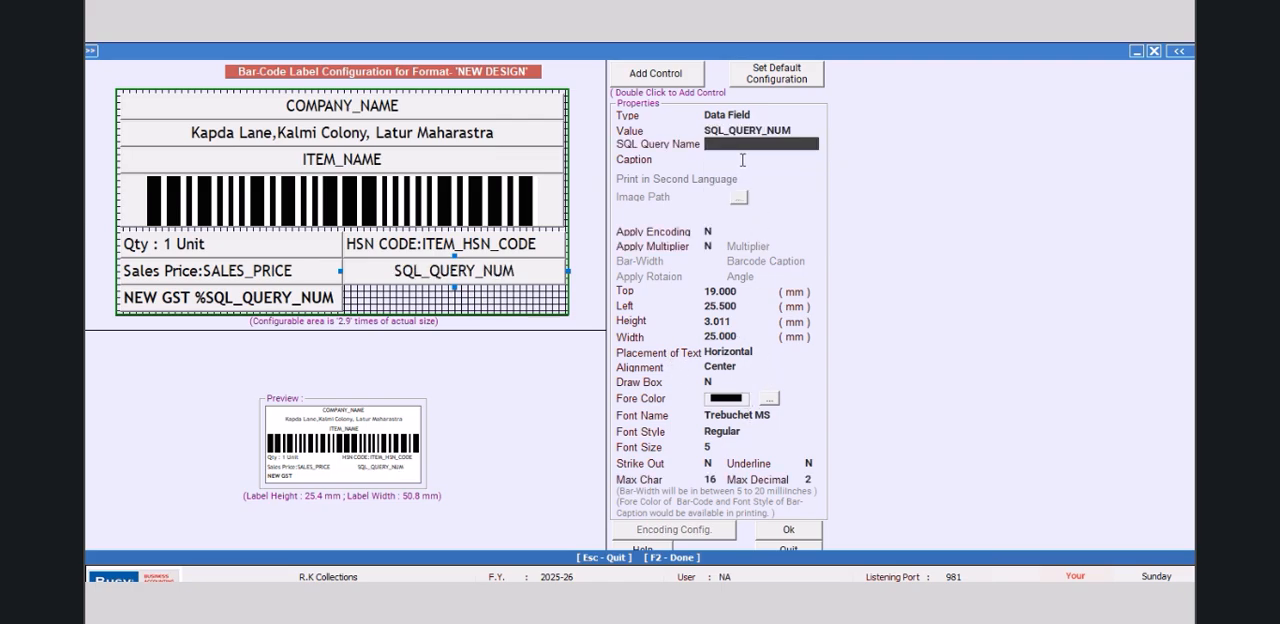
pyautogui.write('OLD RATE :')
pyautogui.press('Return')
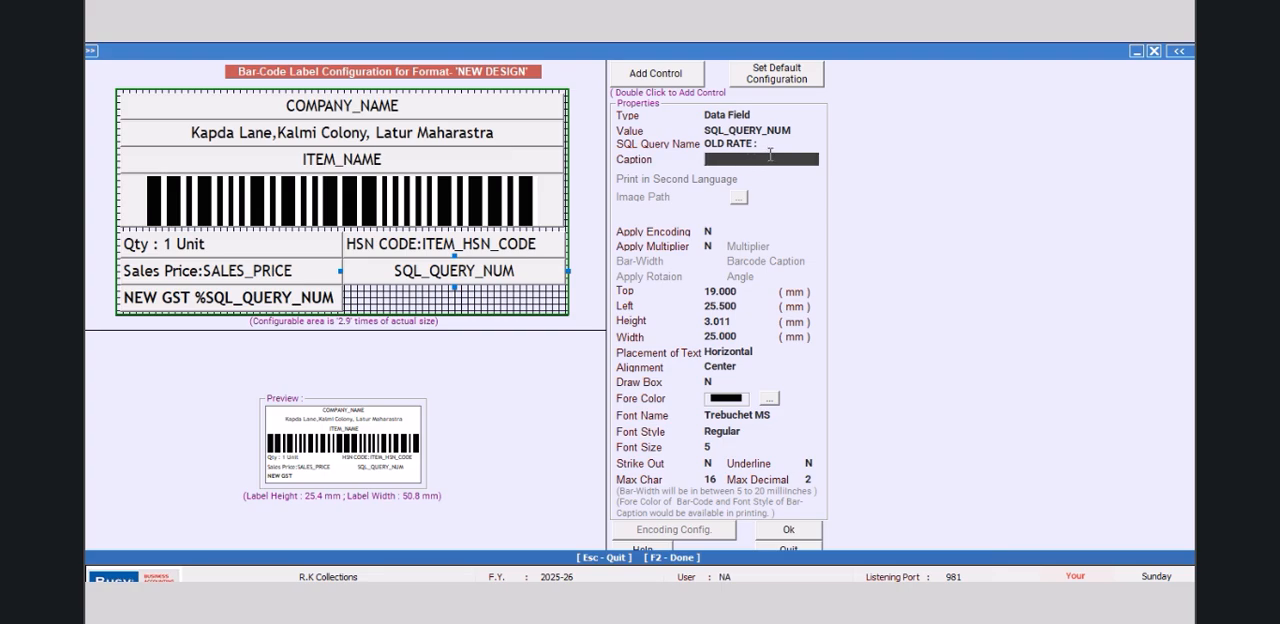
pyautogui.click(772, 145)
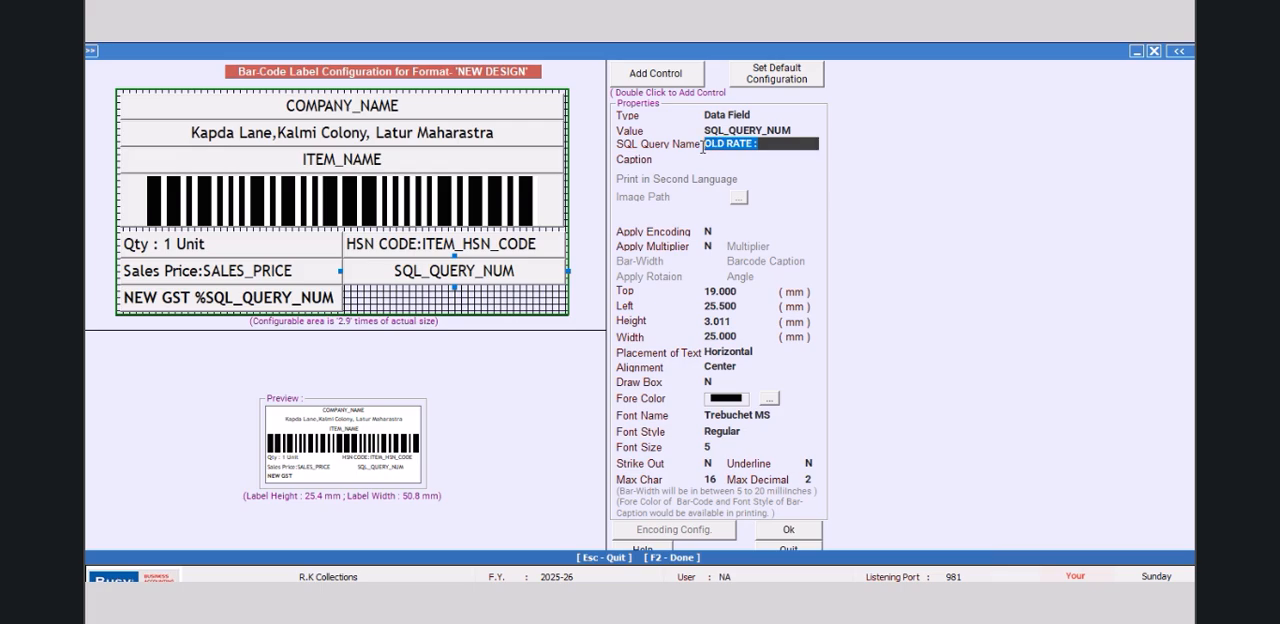
pyautogui.press('Delete')
pyautogui.press('Return')
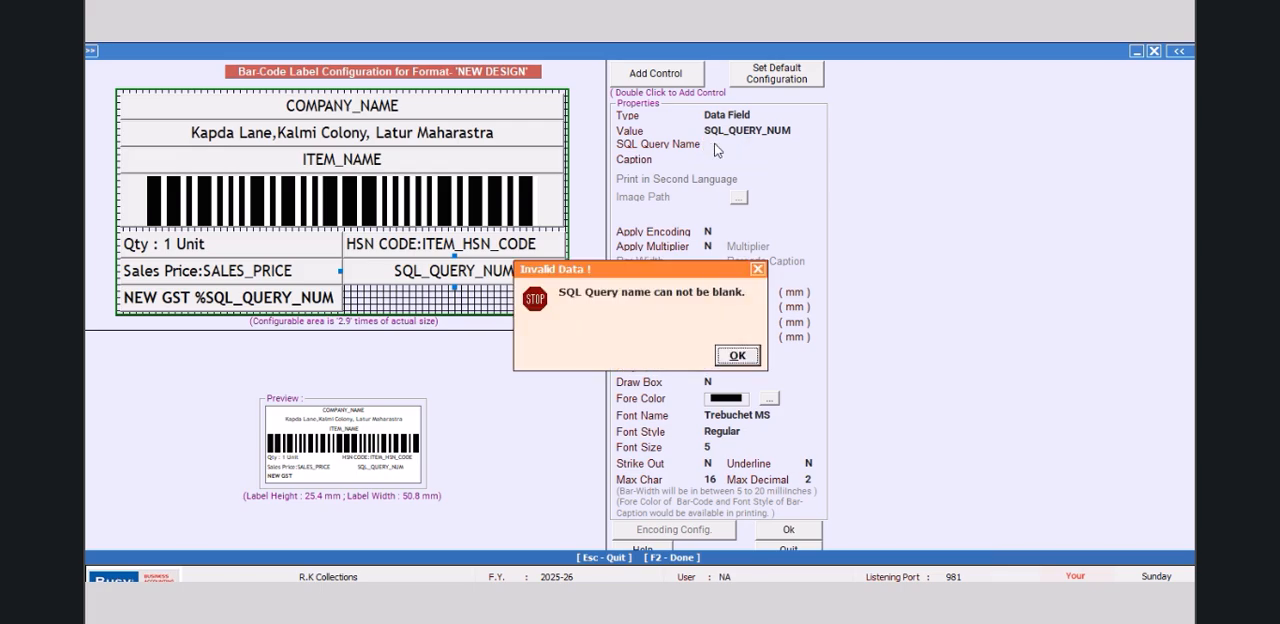
pyautogui.press('Return')
# Step: Link the new control to the SQL query MANGO2 and caption it "Old Rate (TaxIncl.):"
pyautogui.write('MANGO')
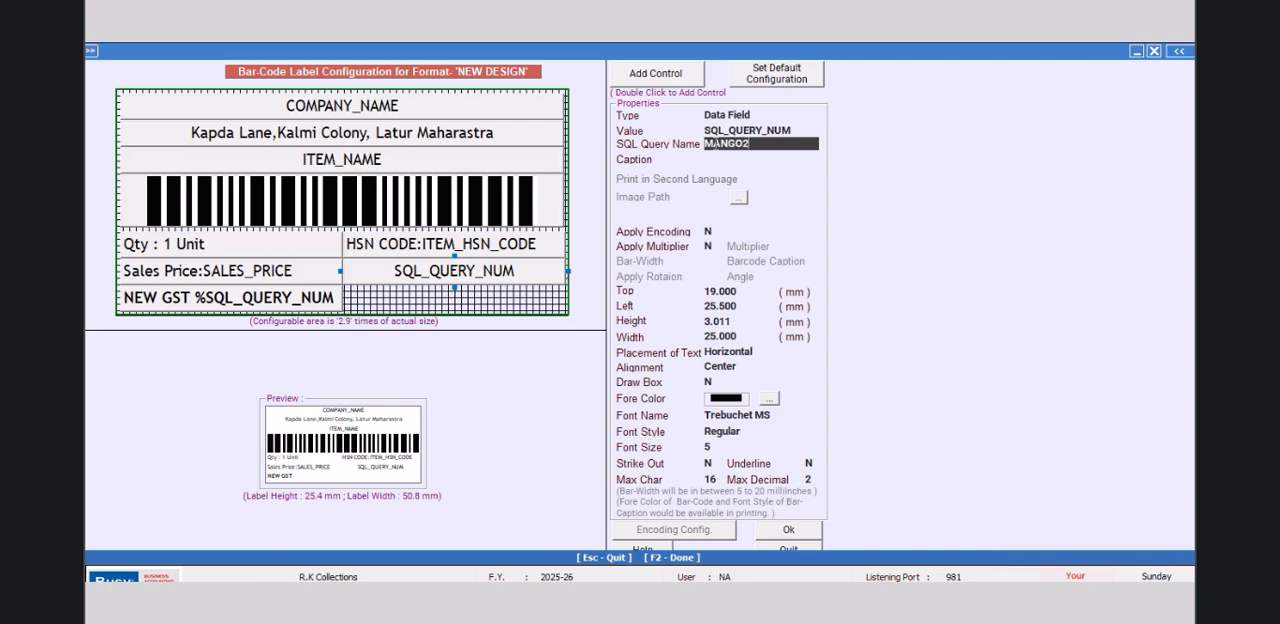
pyautogui.write('2')
pyautogui.press('Return')
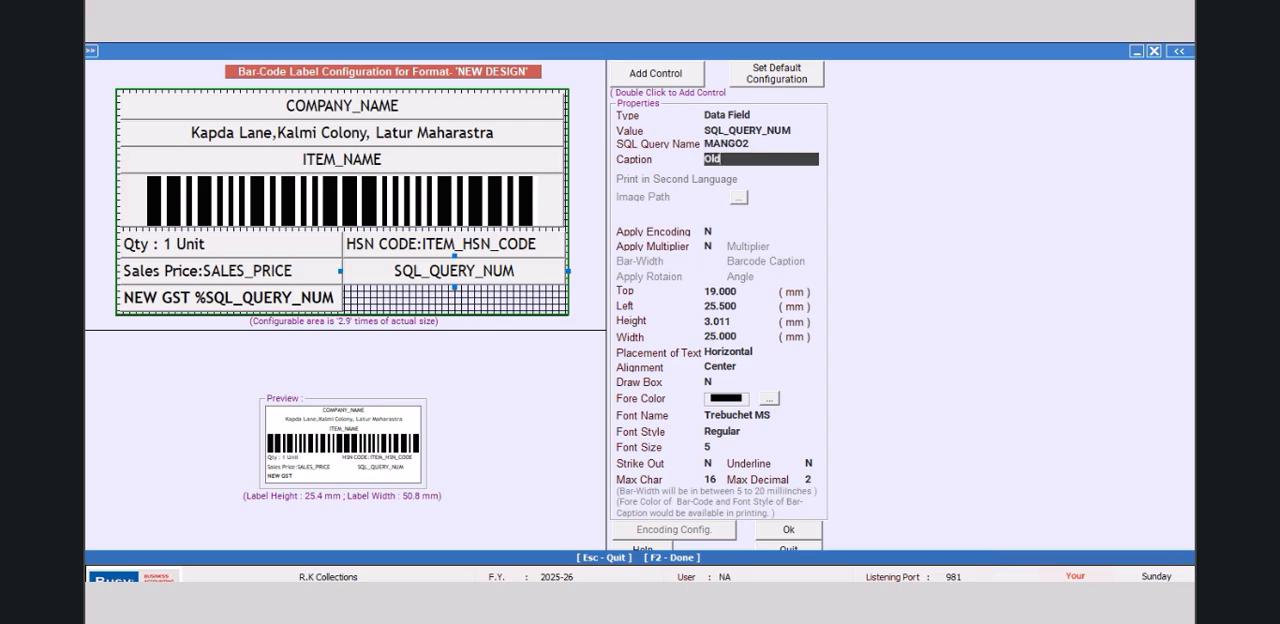
pyautogui.write('Old Rate')
pyautogui.write(' (RT')
pyautogui.press('BackSpace')
pyautogui.press('BackSpace')
pyautogui.press('Return')
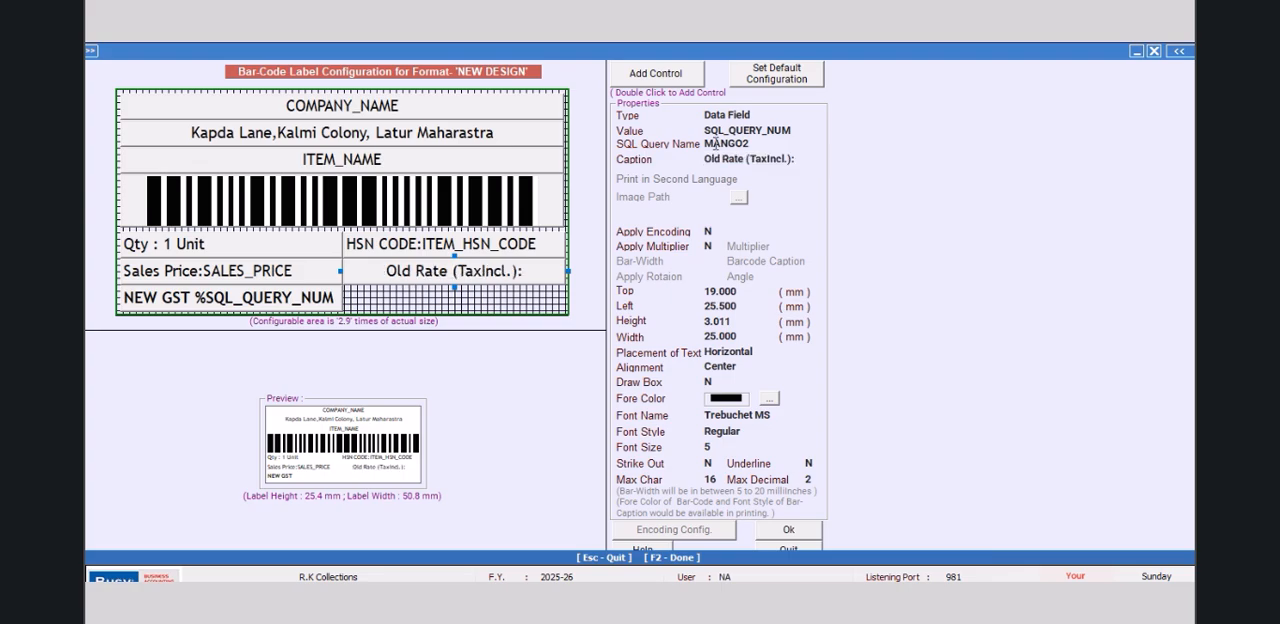
# Step: Set the alignment of the old rate control to Left
pyautogui.click(745, 366)
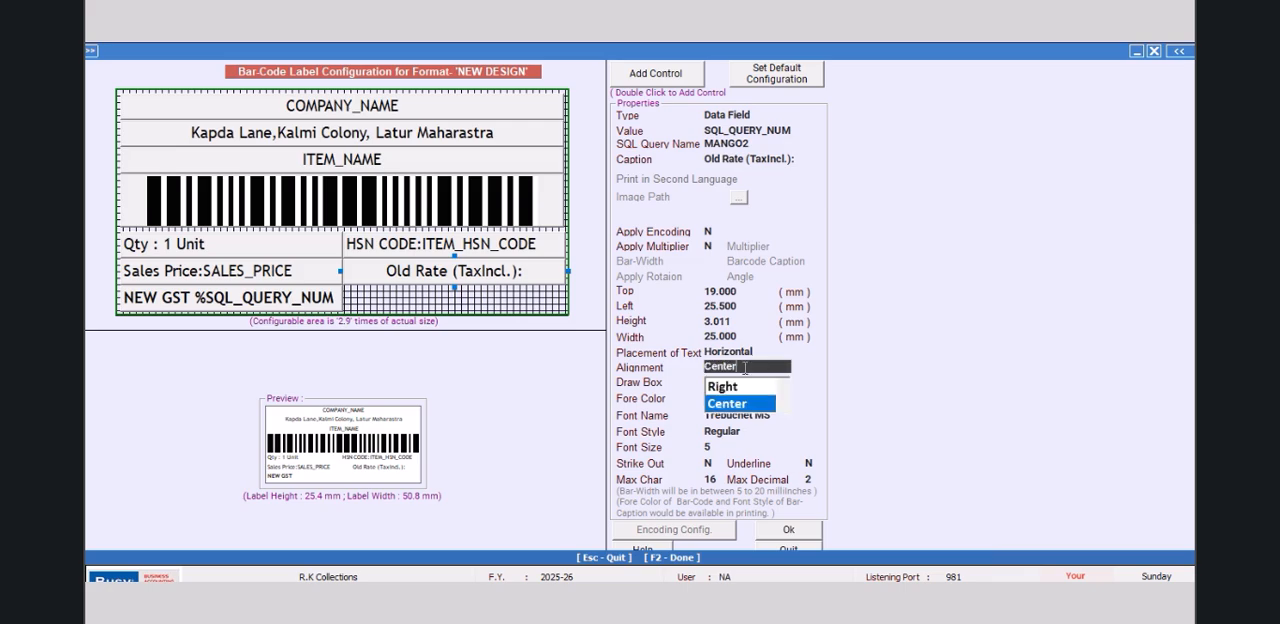
pyautogui.scroll(1, 770, 402)
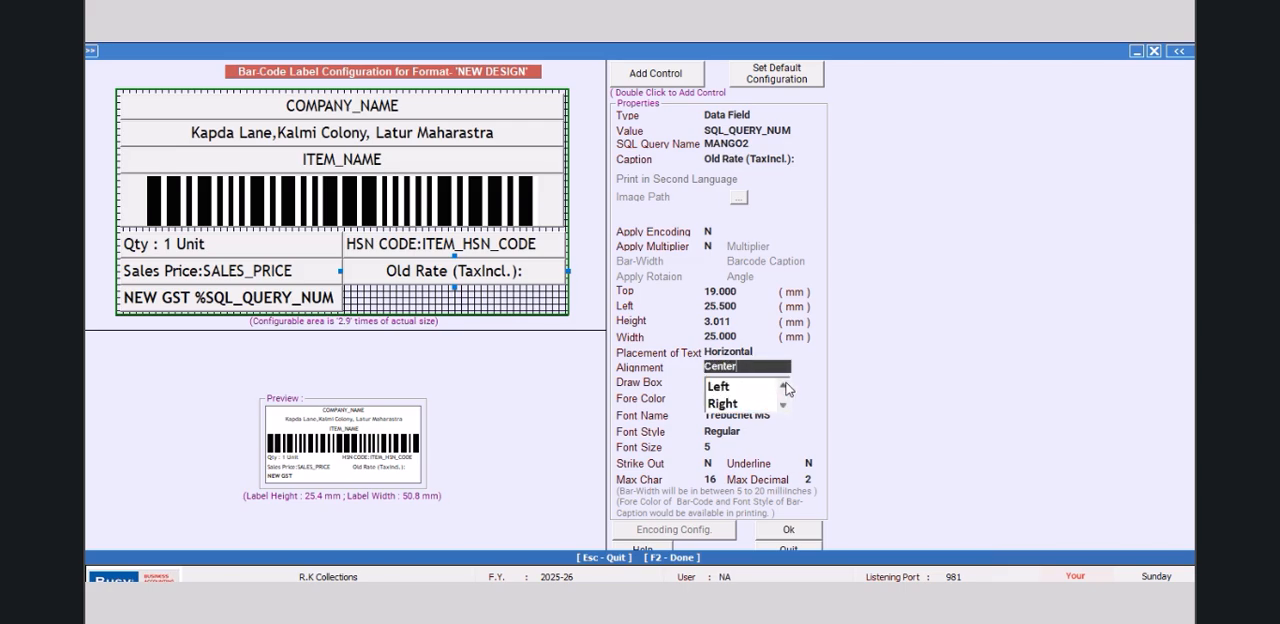
pyautogui.click(727, 388)
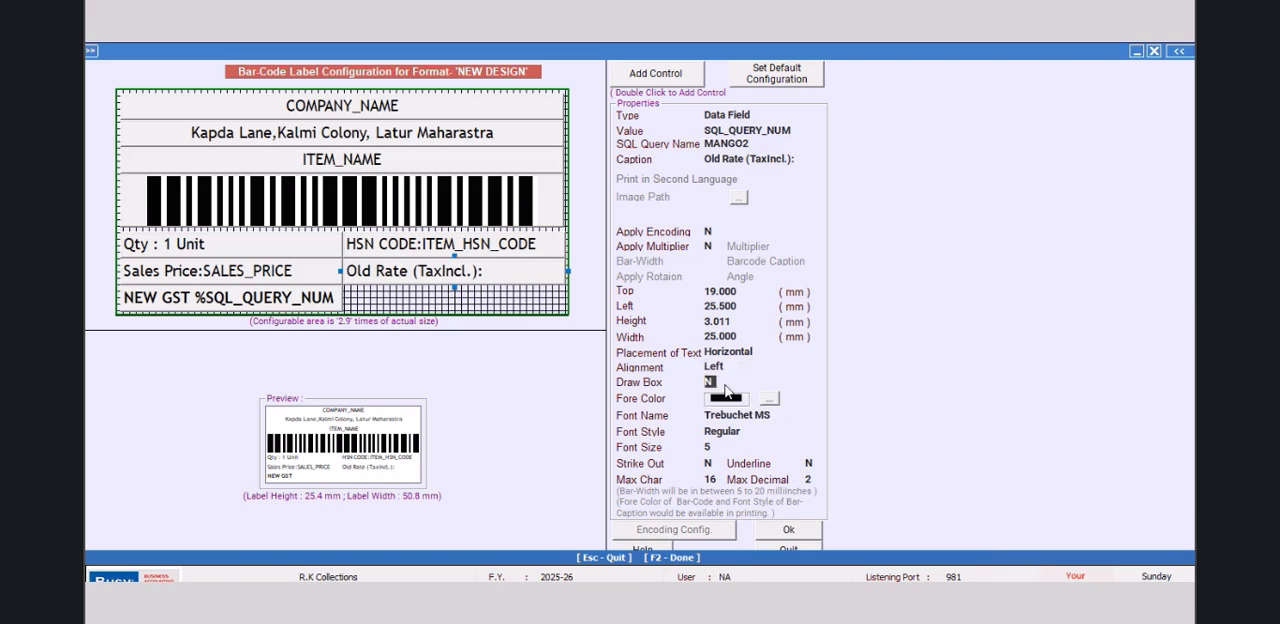
pyautogui.click(772, 531)
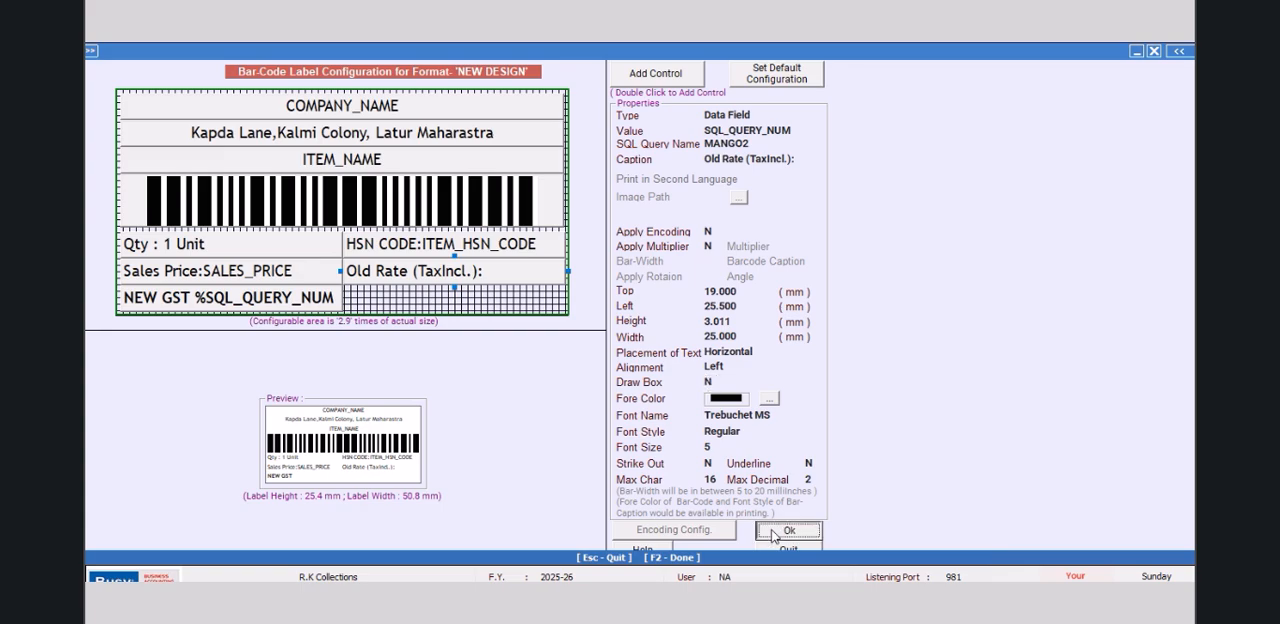
# Step: Strike out the old rate control's text, set its fore color to red, and confirm the label configuration
pyautogui.click(645, 444)
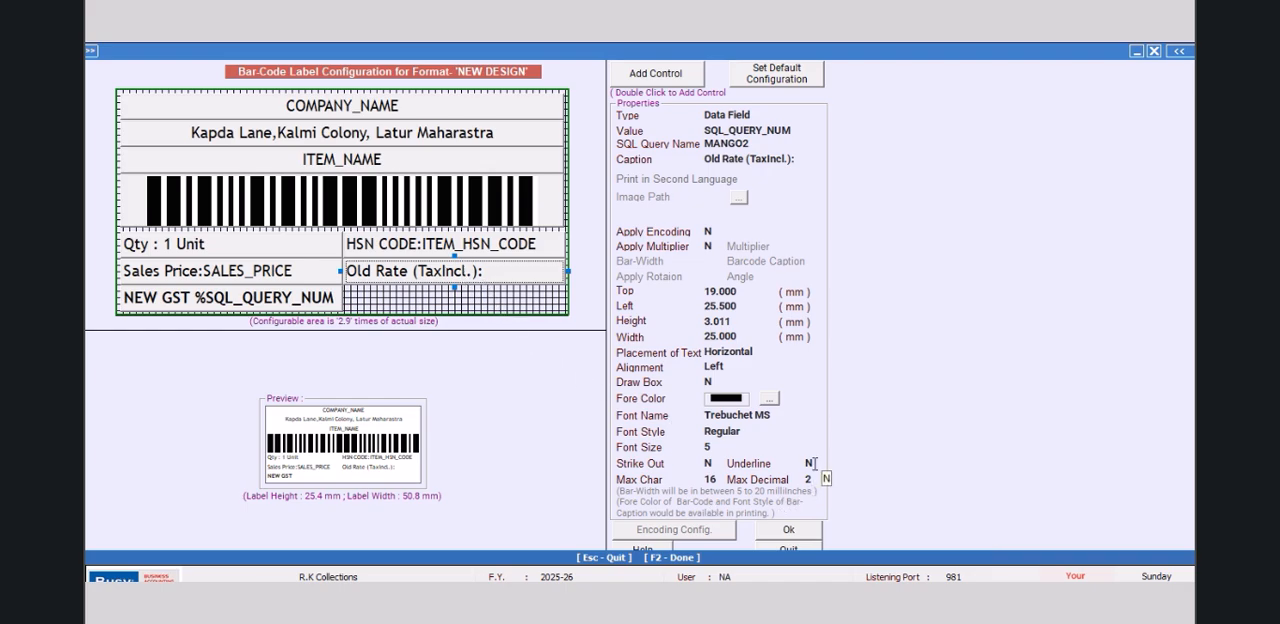
pyautogui.click(707, 463)
pyautogui.write('Y')
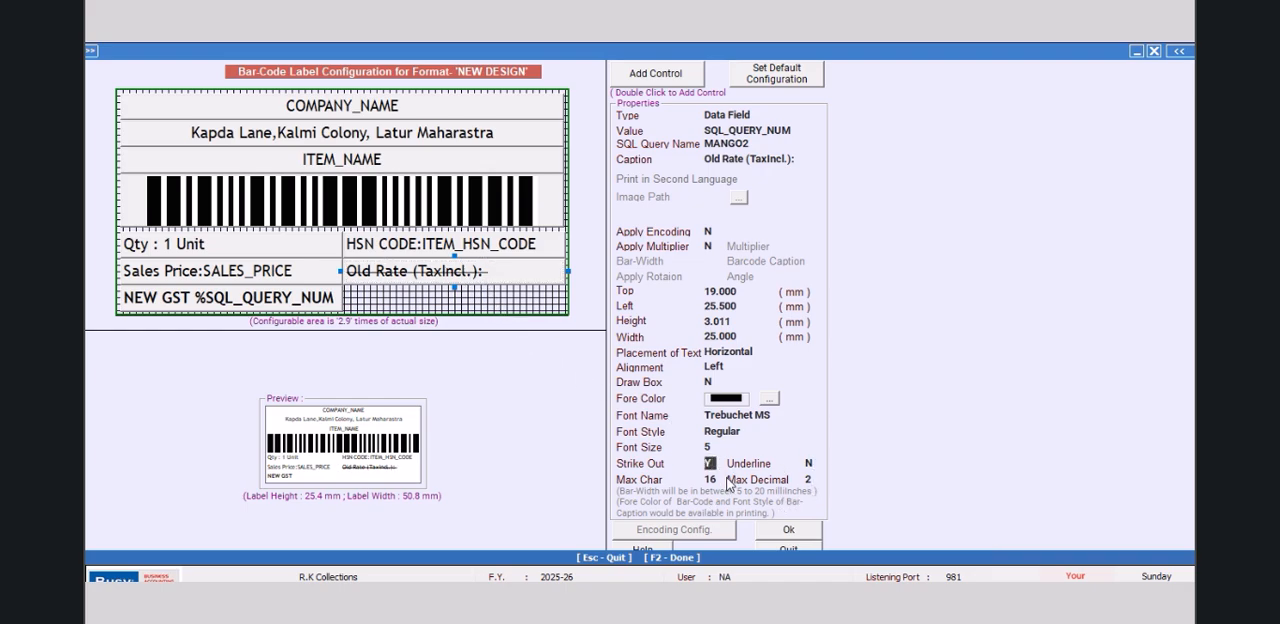
pyautogui.click(769, 399)
pyautogui.click(104, 109)
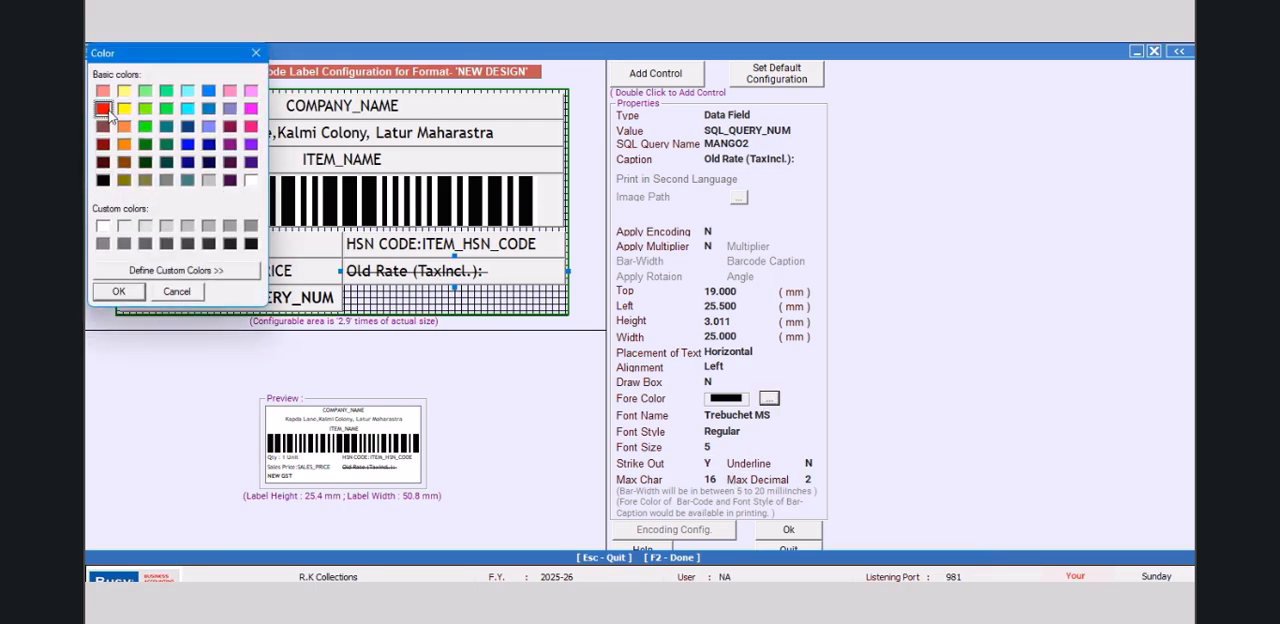
pyautogui.click(117, 291)
pyautogui.click(786, 529)
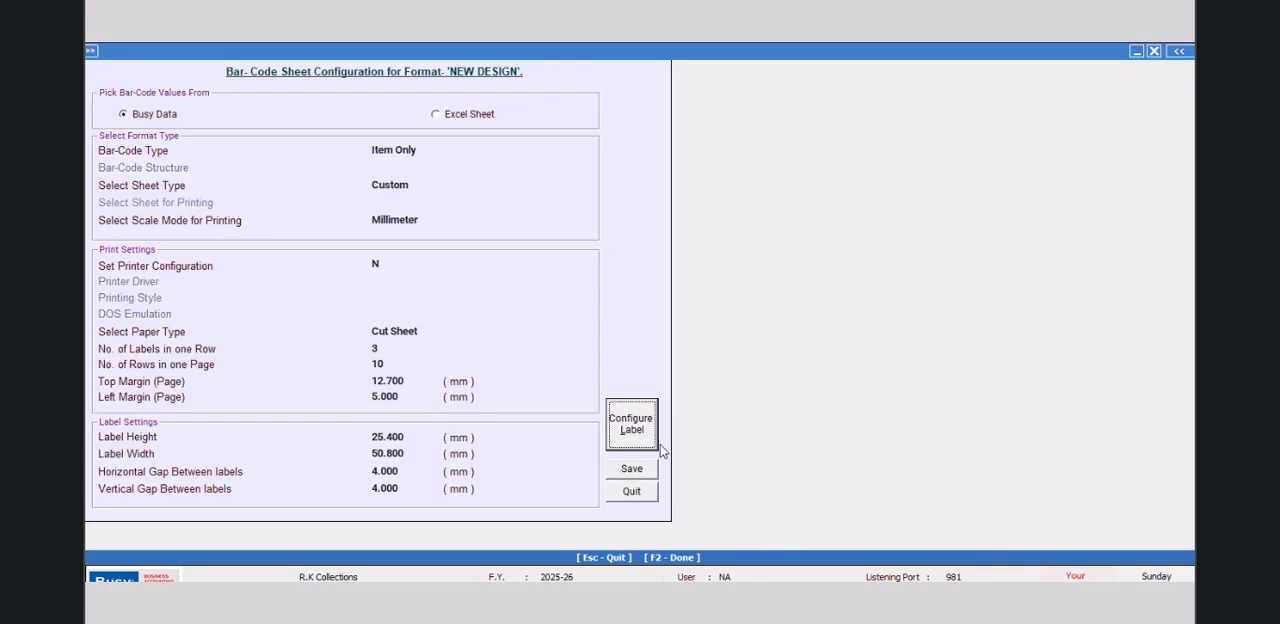
# Step: Leave the format configuration and set up bar-code printing from the item master for one item in the NEW DESIGN format
pyautogui.click(632, 490)
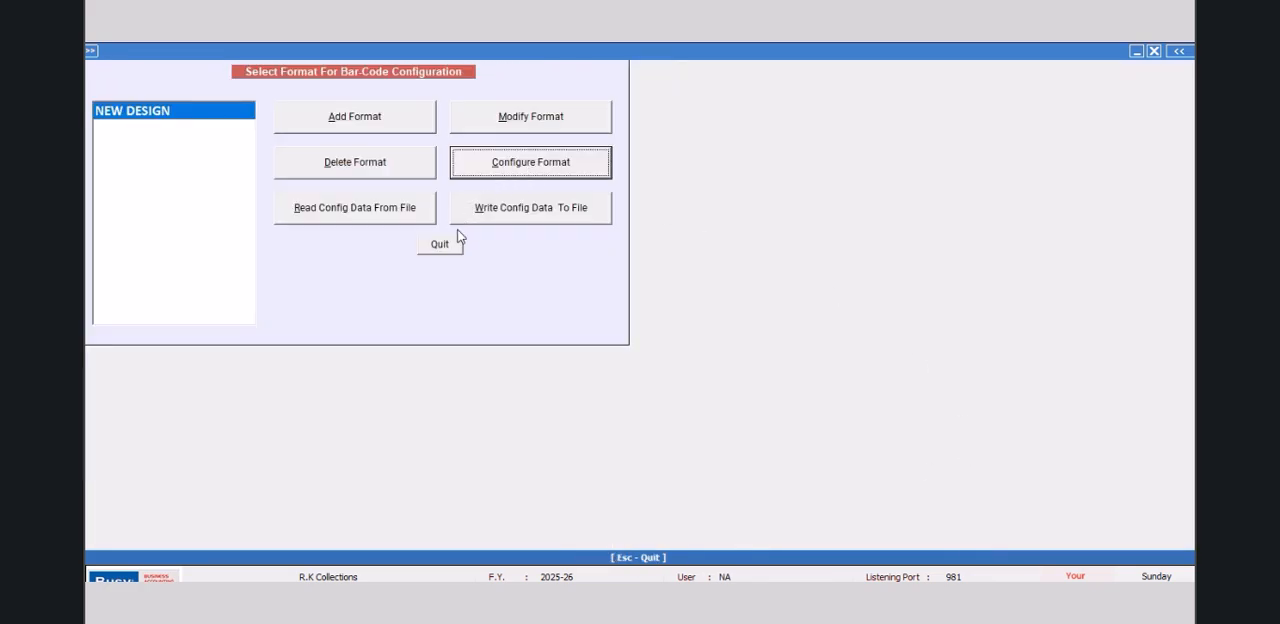
pyautogui.click(443, 249)
pyautogui.click(323, 168)
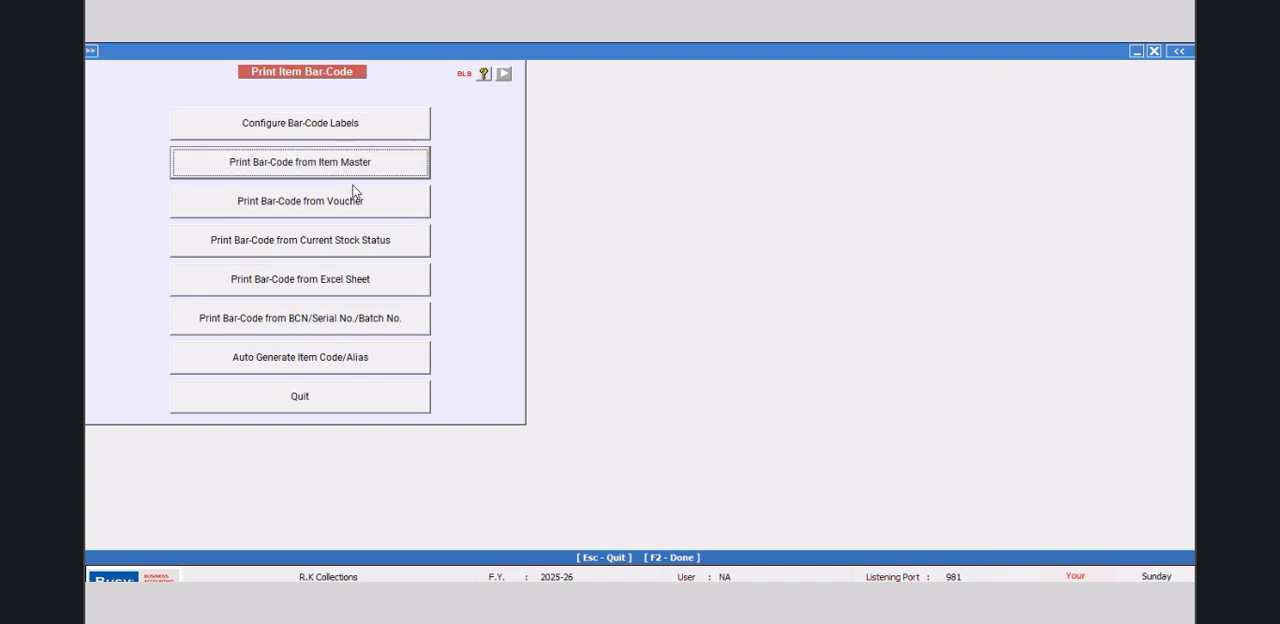
pyautogui.click(377, 129)
pyautogui.click(320, 180)
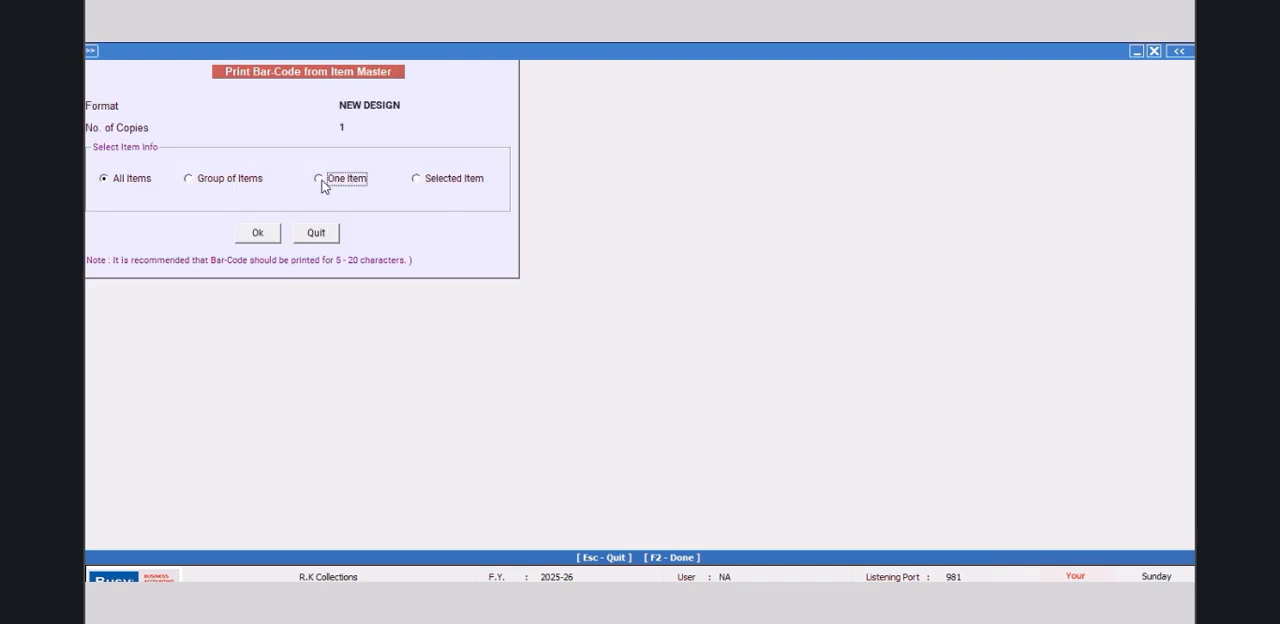
pyautogui.click(262, 236)
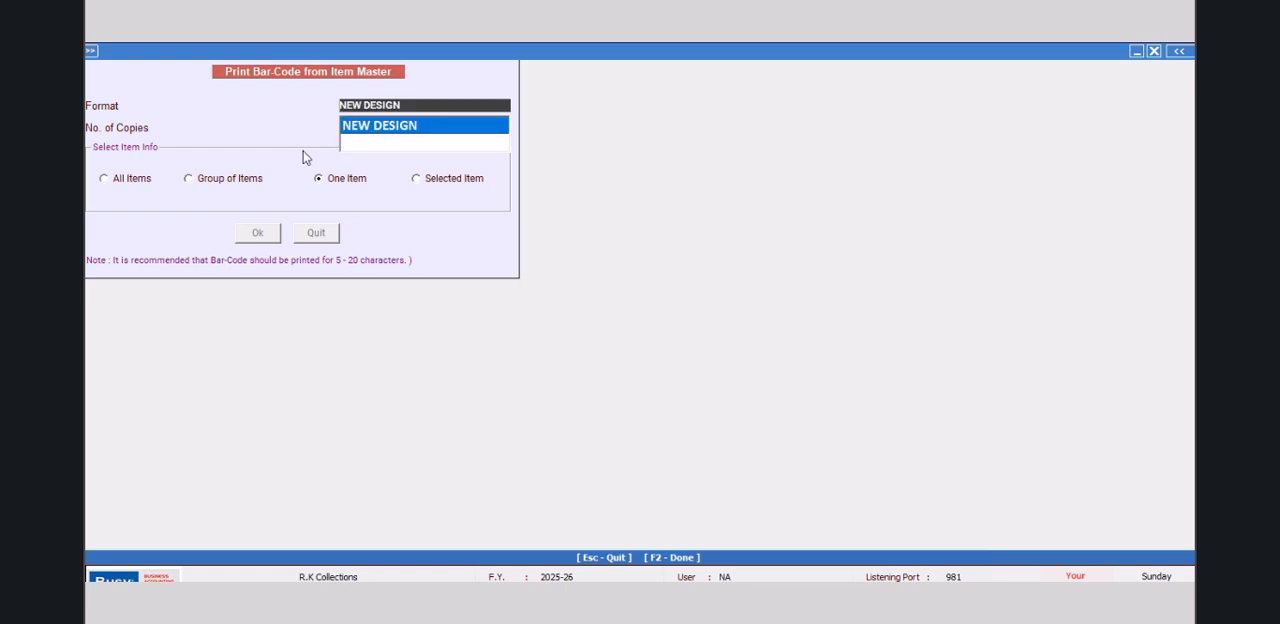
pyautogui.press('Return')
# Step: Preview the bar-code label of item TRF 2531, check the old rate line, and close the preview
pyautogui.write('tr')
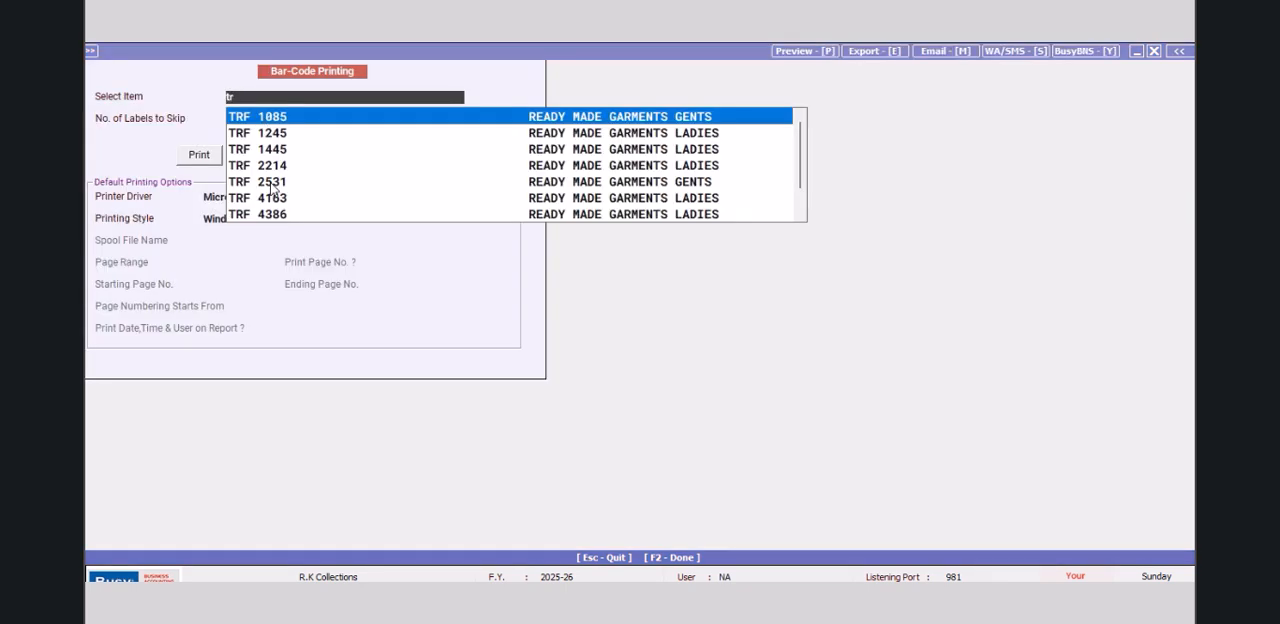
pyautogui.click(272, 185)
pyautogui.click(251, 153)
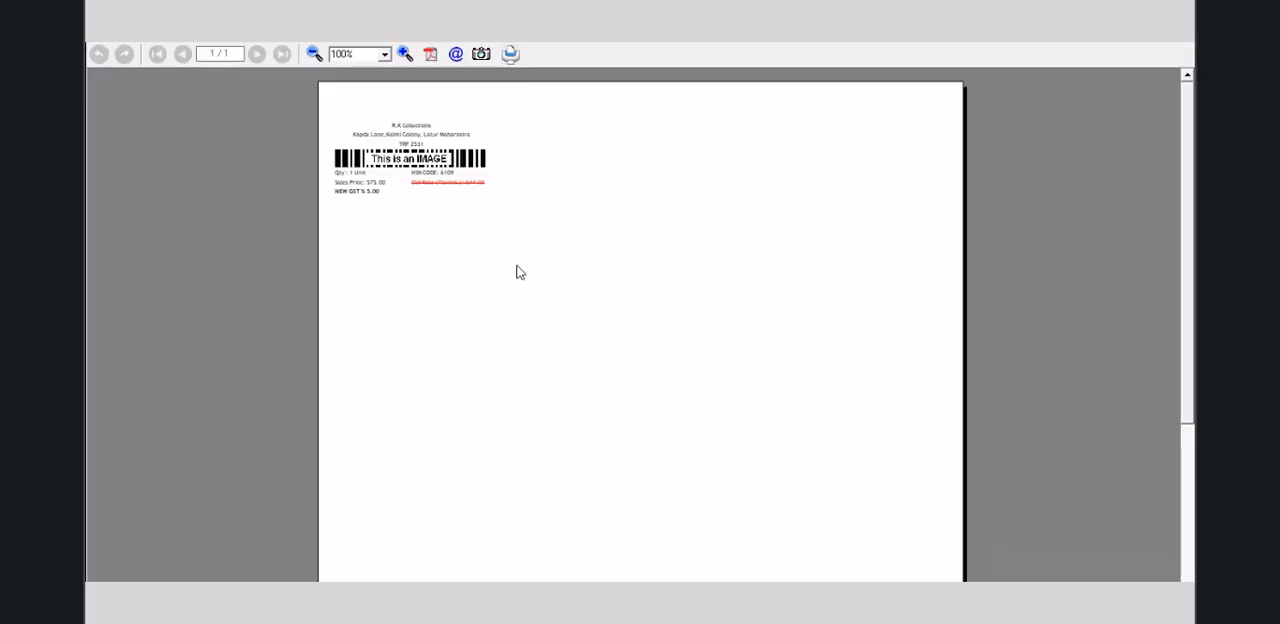
pyautogui.click(404, 54)
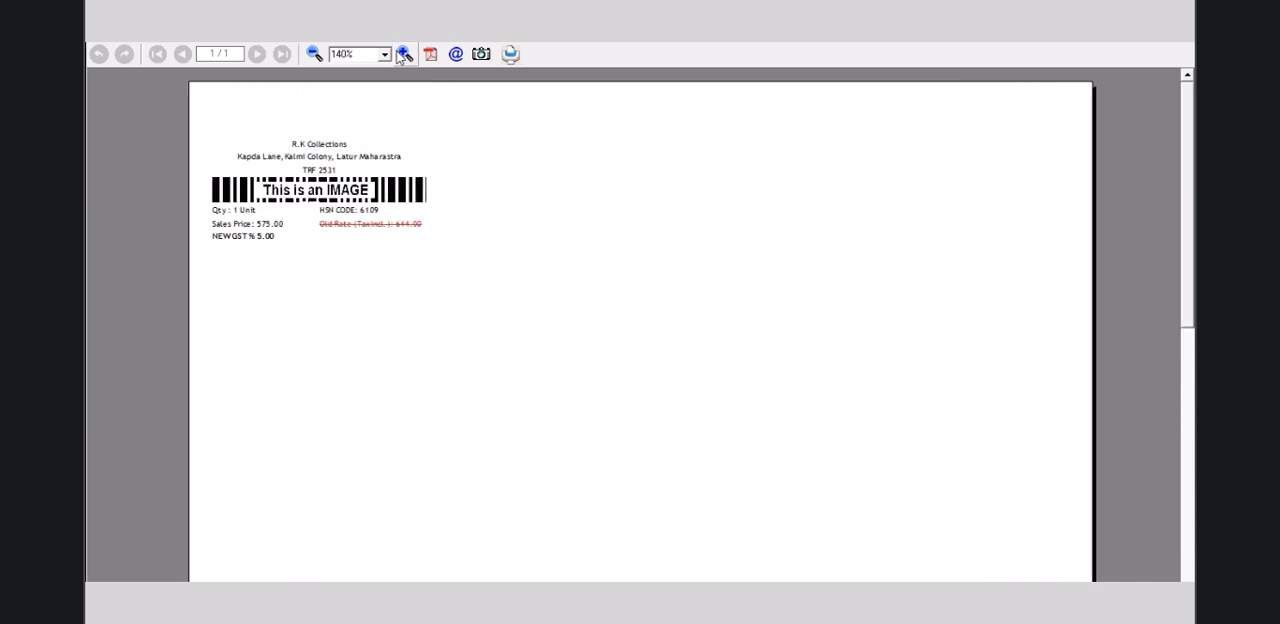
pyautogui.click(404, 54)
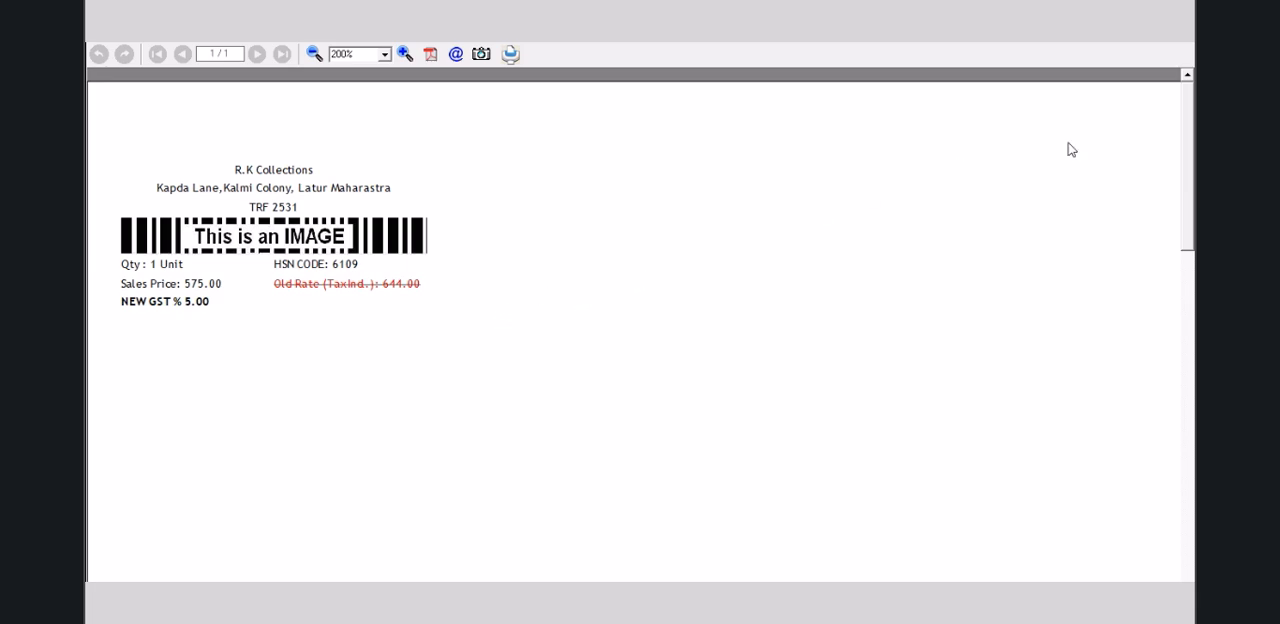
pyautogui.click(1185, 43)
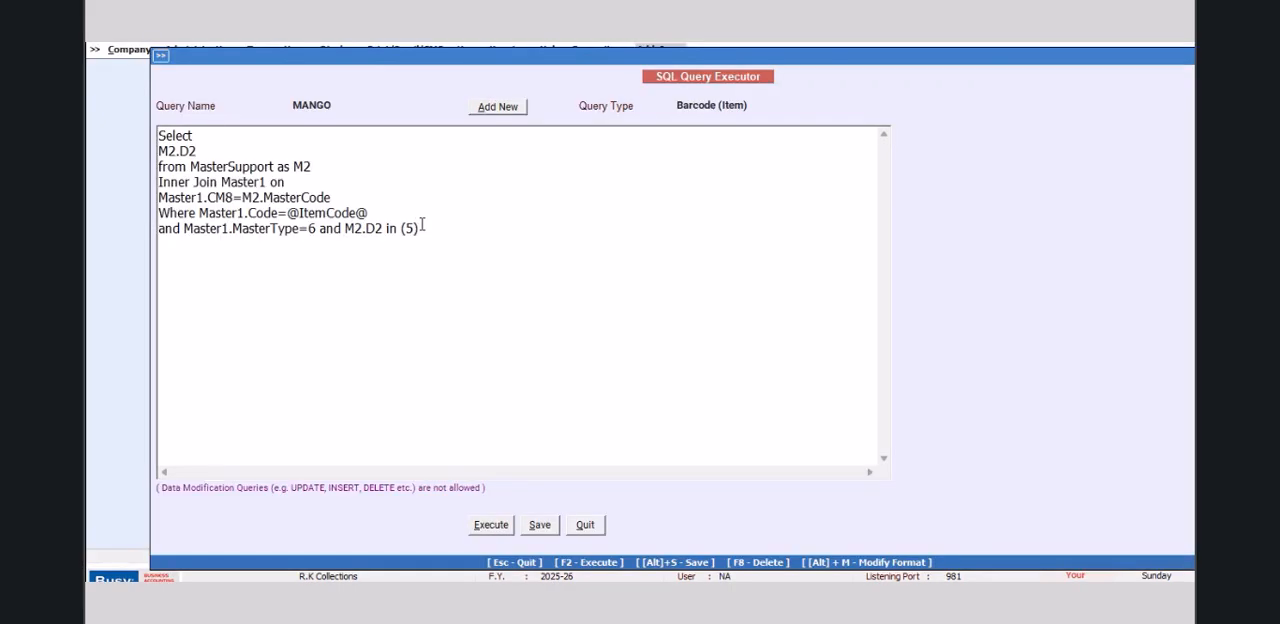
# Step: Copy the text of the SQL query MANGO into a new query named MANGO3
pyautogui.moveTo(421, 228); pyautogui.dragTo(138, 130)
pyautogui.rightClick(181, 169)
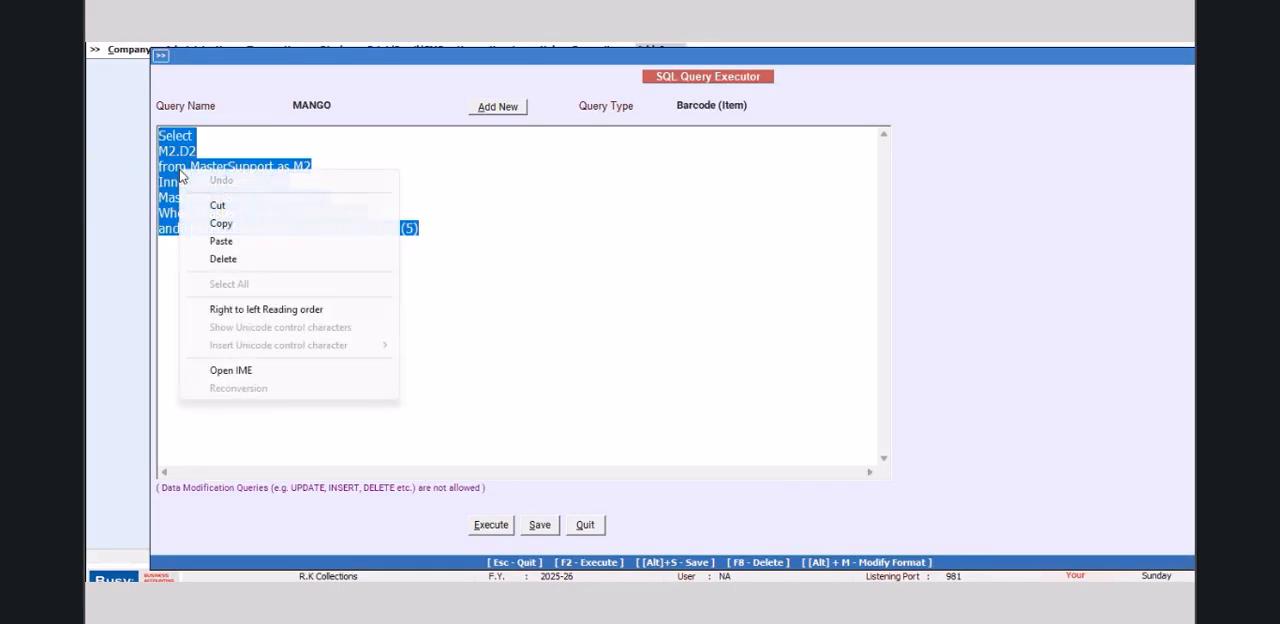
pyautogui.click(221, 224)
pyautogui.click(509, 110)
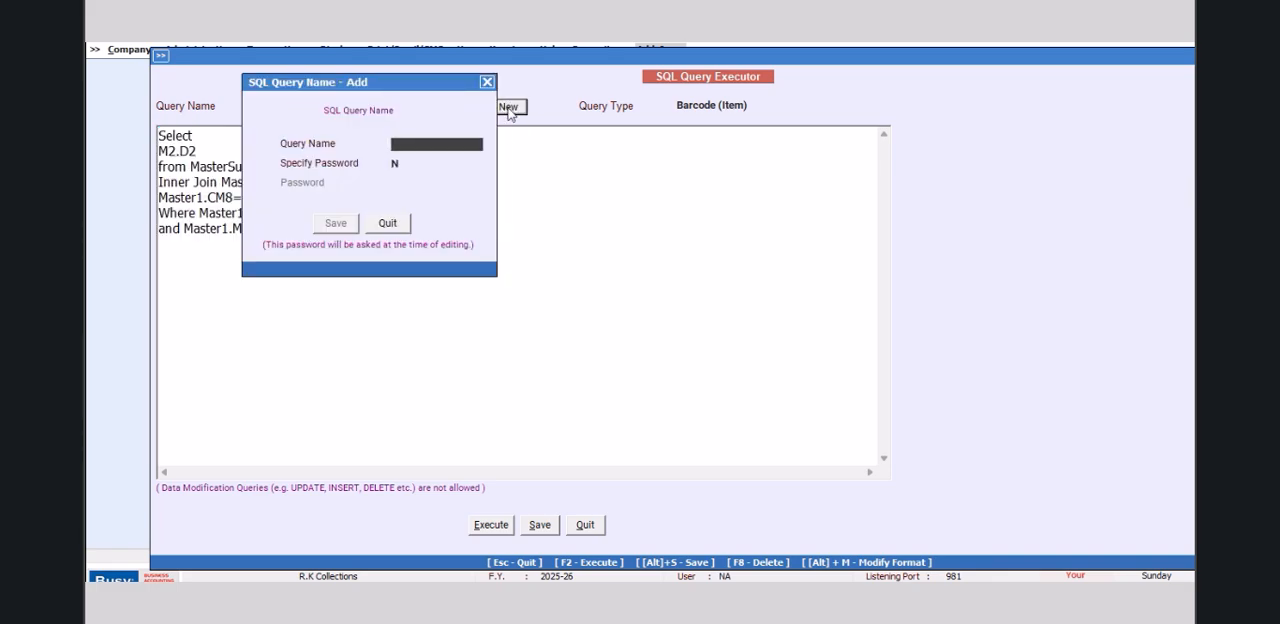
pyautogui.write('M')
pyautogui.click(335, 223)
pyautogui.click(241, 142)
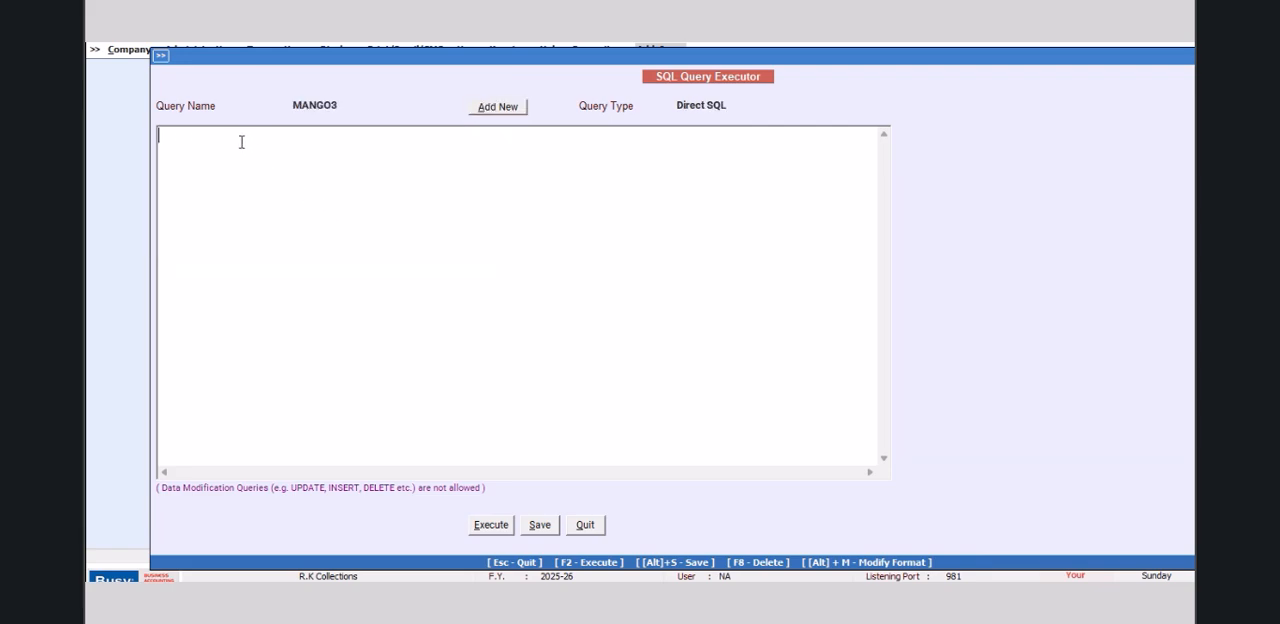
pyautogui.rightClick(241, 142)
pyautogui.click(272, 212)
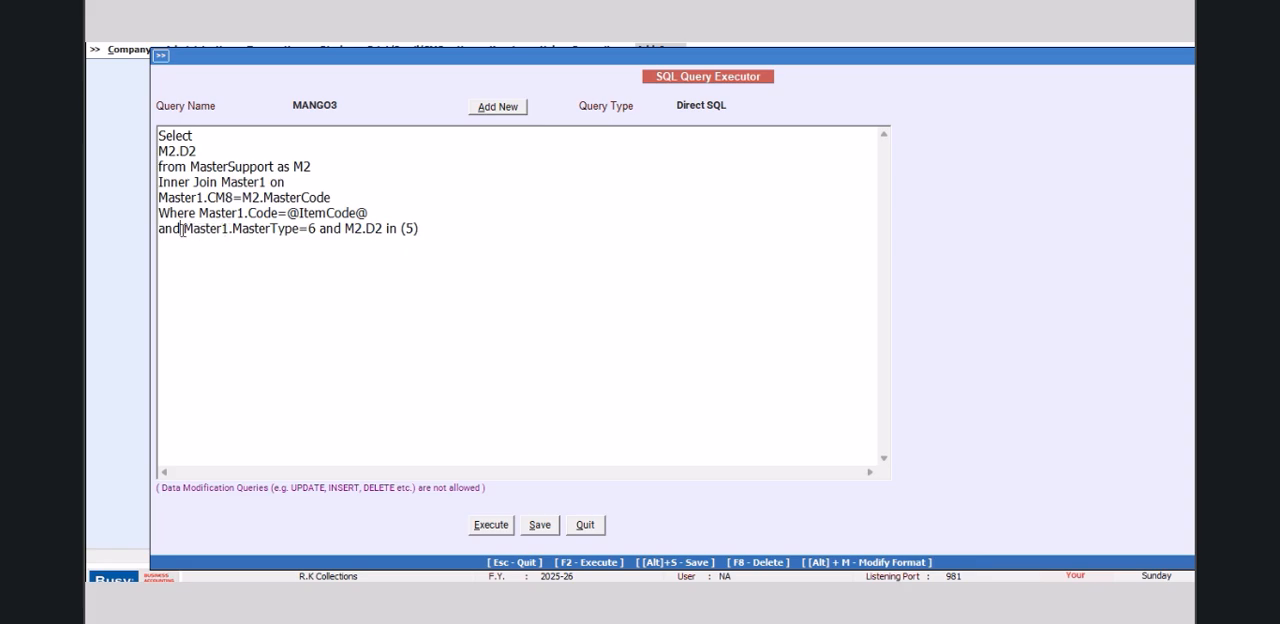
# Step: Change the selected expression in MANGO3 to M2.D2*Master1.D3/100
pyautogui.click(211, 150)
pyautogui.write(',m')
pyautogui.press('BackSpace')
pyautogui.write('Master1.D3')
pyautogui.click(200, 150)
pyautogui.press('BackSpace')
pyautogui.write('*')
pyautogui.click(284, 150)
pyautogui.write('/100')
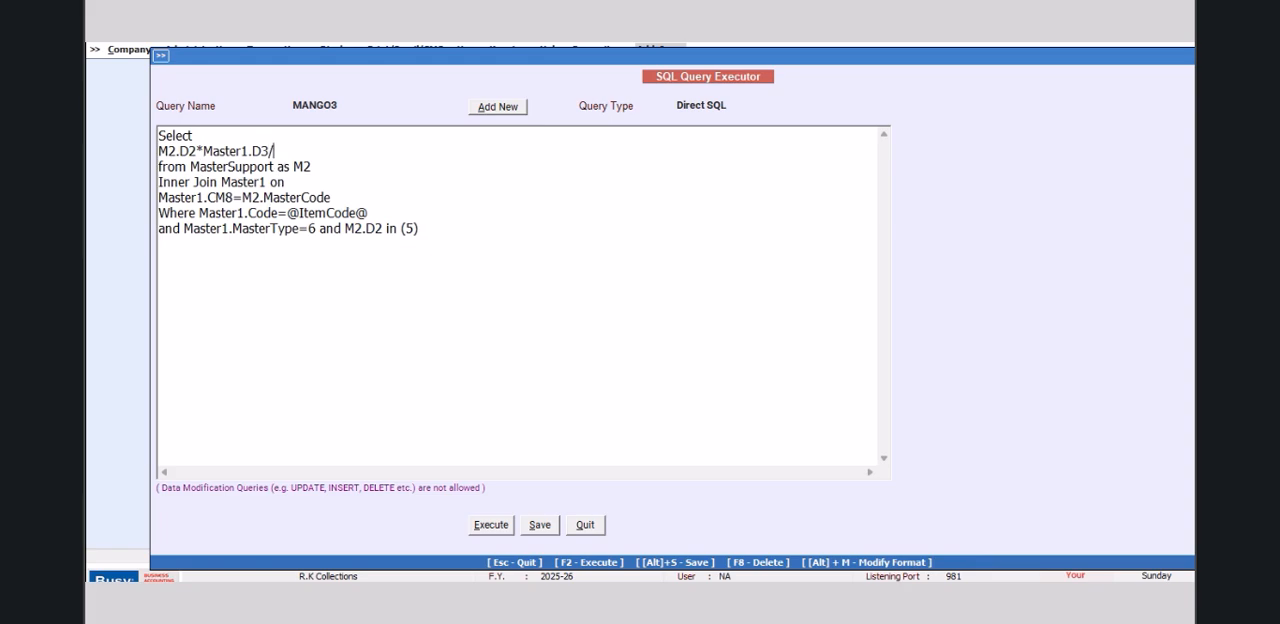
# Step: Enclose the tax expression in parentheses and add the base price to it with +(Master1.D3)
pyautogui.click(158, 150)
pyautogui.write('(')
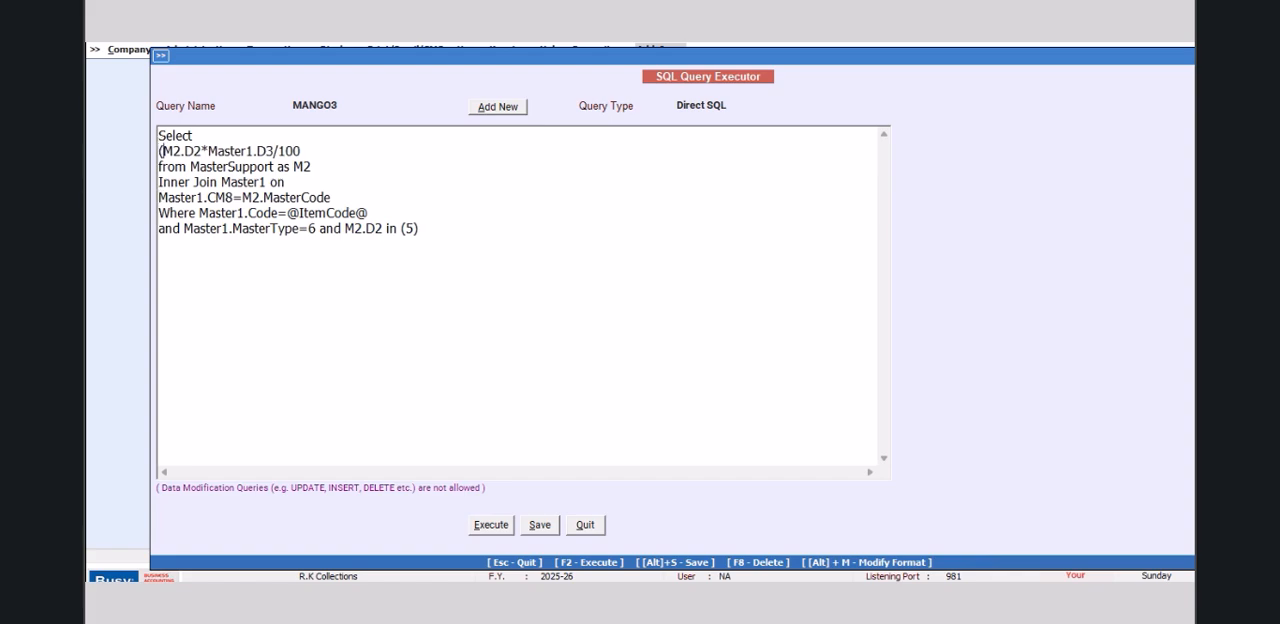
pyautogui.click(316, 148)
pyautogui.write(')+(Master1.D3)')
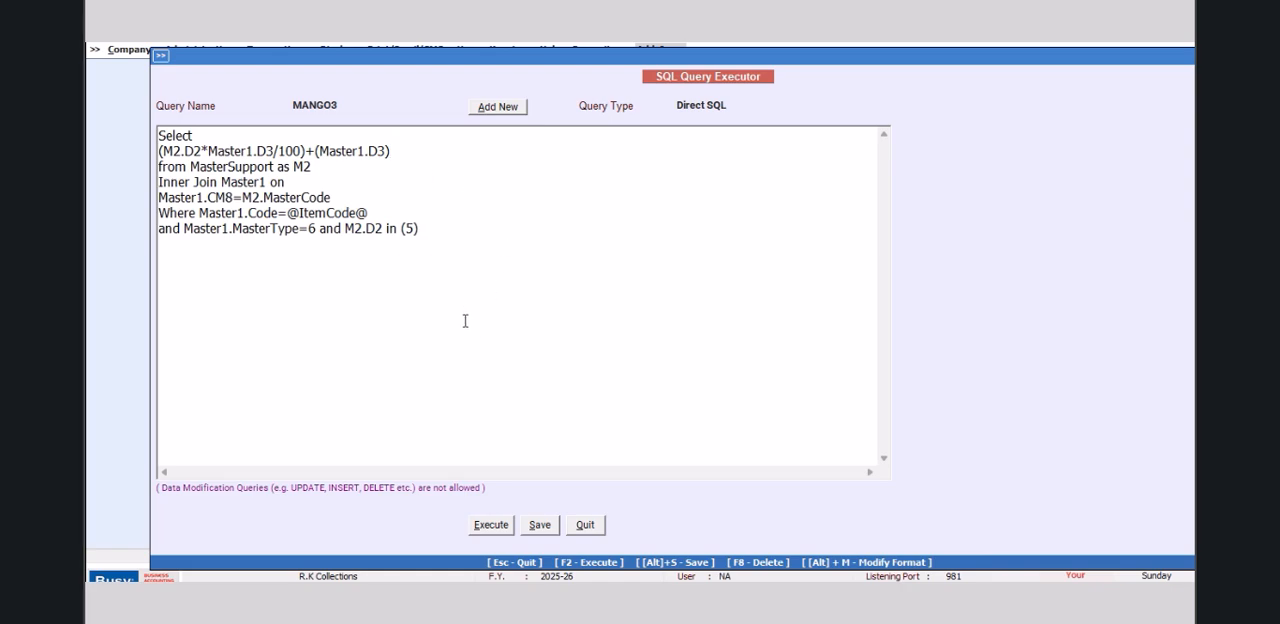
# Step: Execute the query MANGO3 for item TRF 1085, then close the result and return to the query text
pyautogui.click(508, 528)
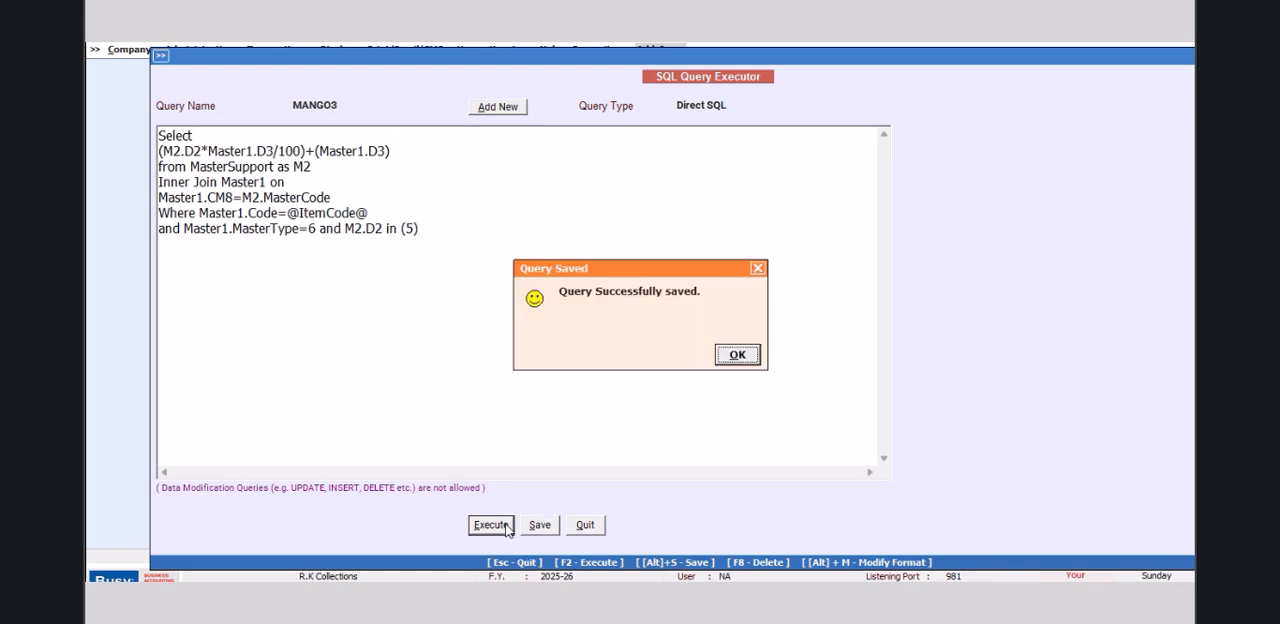
pyautogui.click(737, 355)
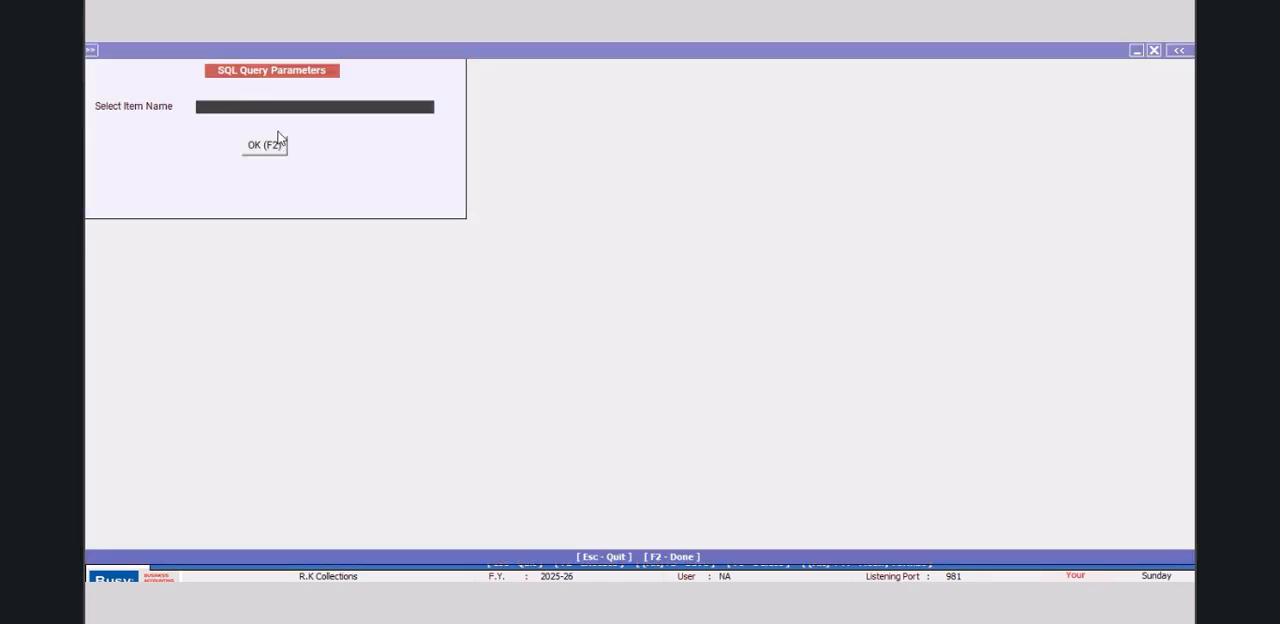
pyautogui.press('space')
pyautogui.click(250, 125)
pyautogui.click(256, 146)
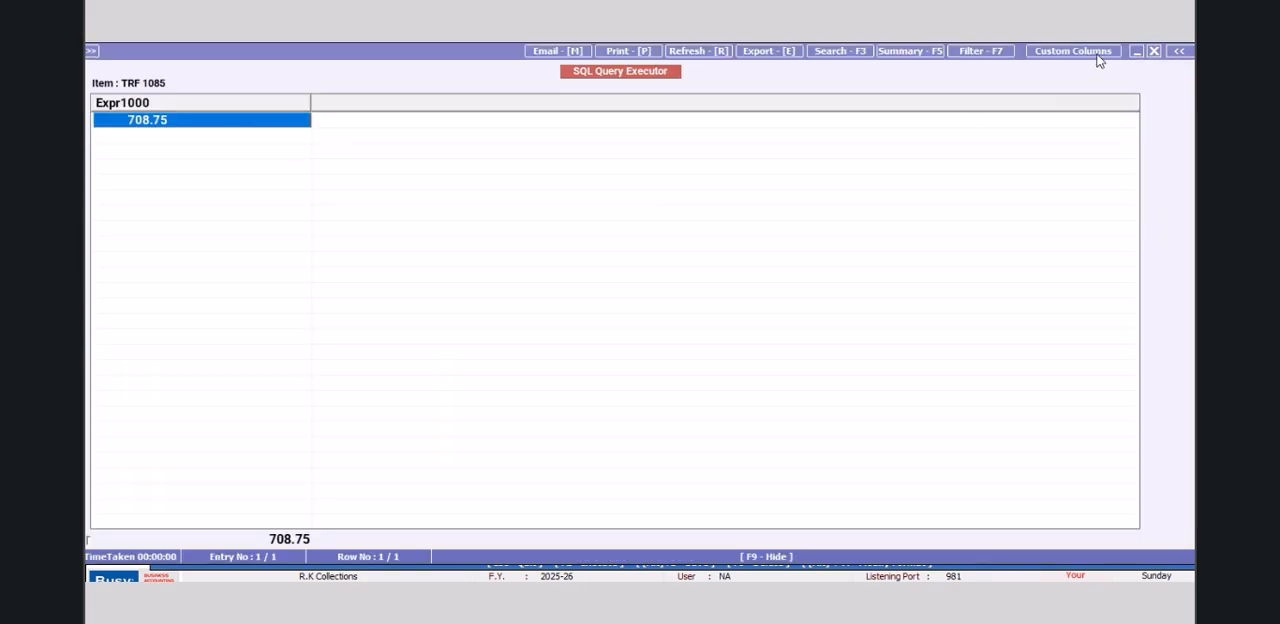
pyautogui.click(1154, 51)
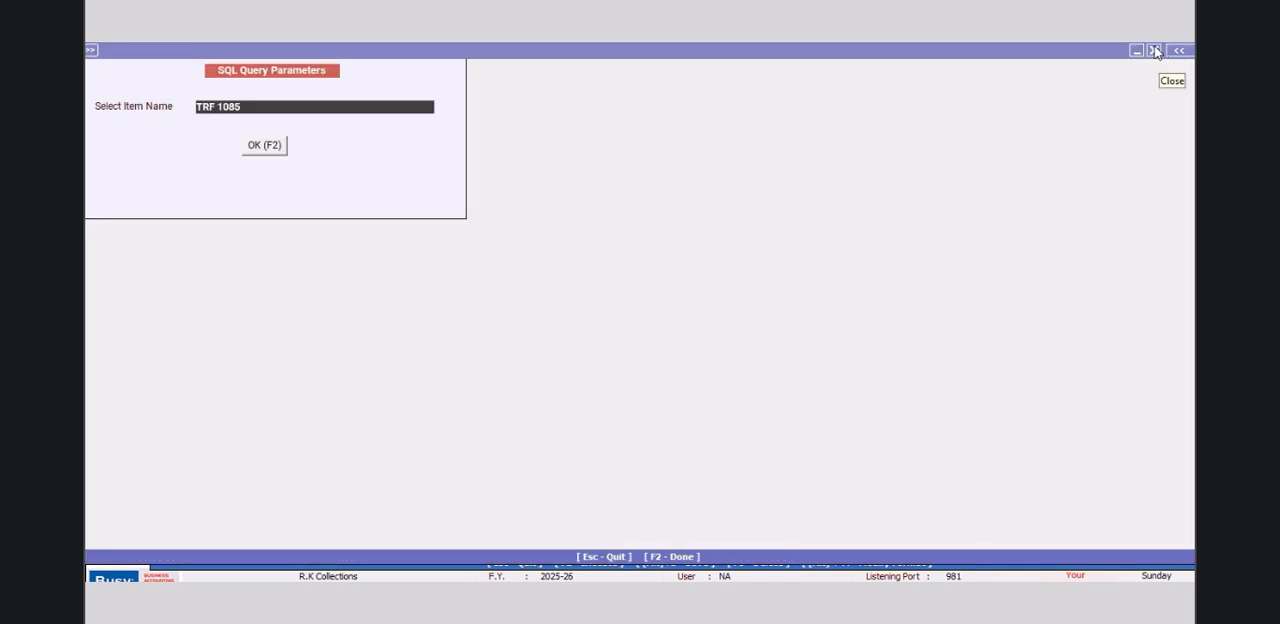
pyautogui.click(1154, 50)
pyautogui.click(197, 134)
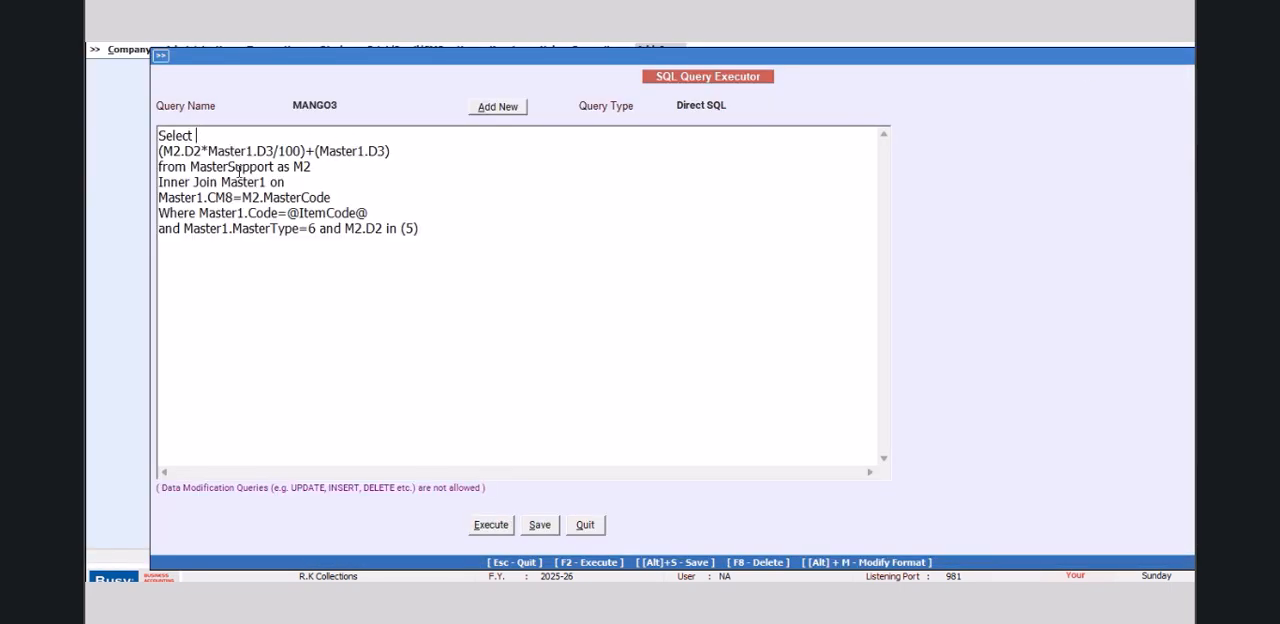
# Step: Wrap the tax-inclusive price expression in MANGO3 in Round( ... ,0) to round it to zero decimals
pyautogui.press('Return')
pyautogui.write('Round(')
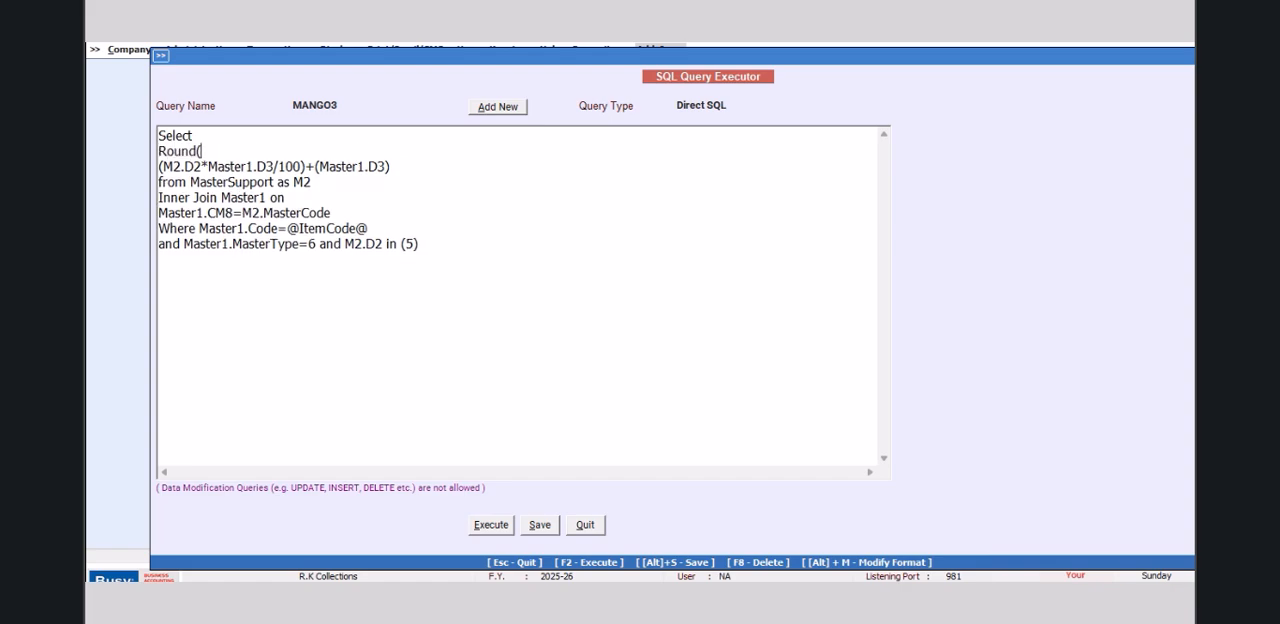
pyautogui.click(434, 165)
pyautogui.press('Return')
pyautogui.write(',0)')
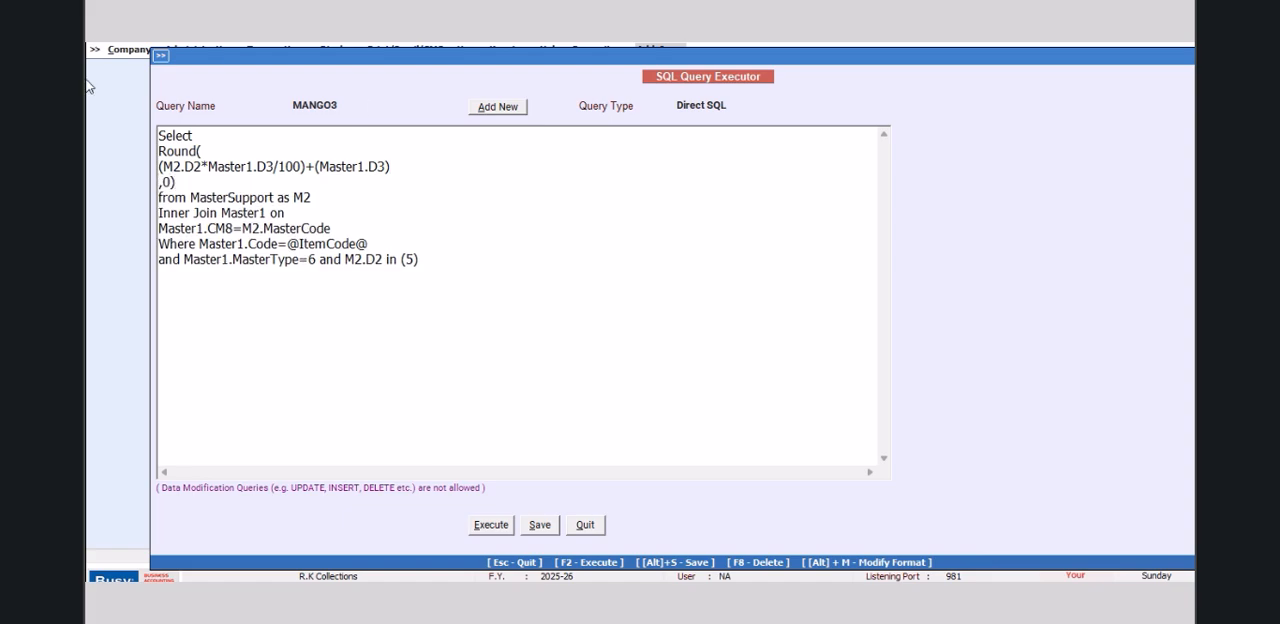
# Step: Execute the rounded MANGO3 query for item TRF 1085, then close the result
pyautogui.click(480, 526)
pyautogui.click(734, 354)
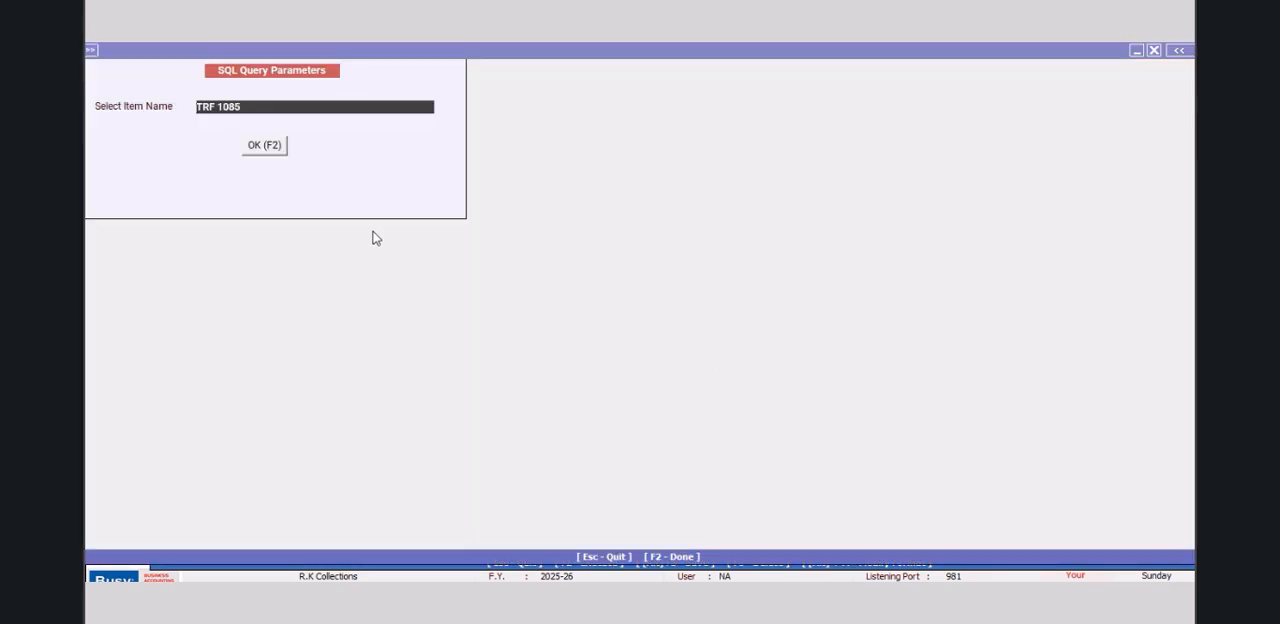
pyautogui.click(264, 146)
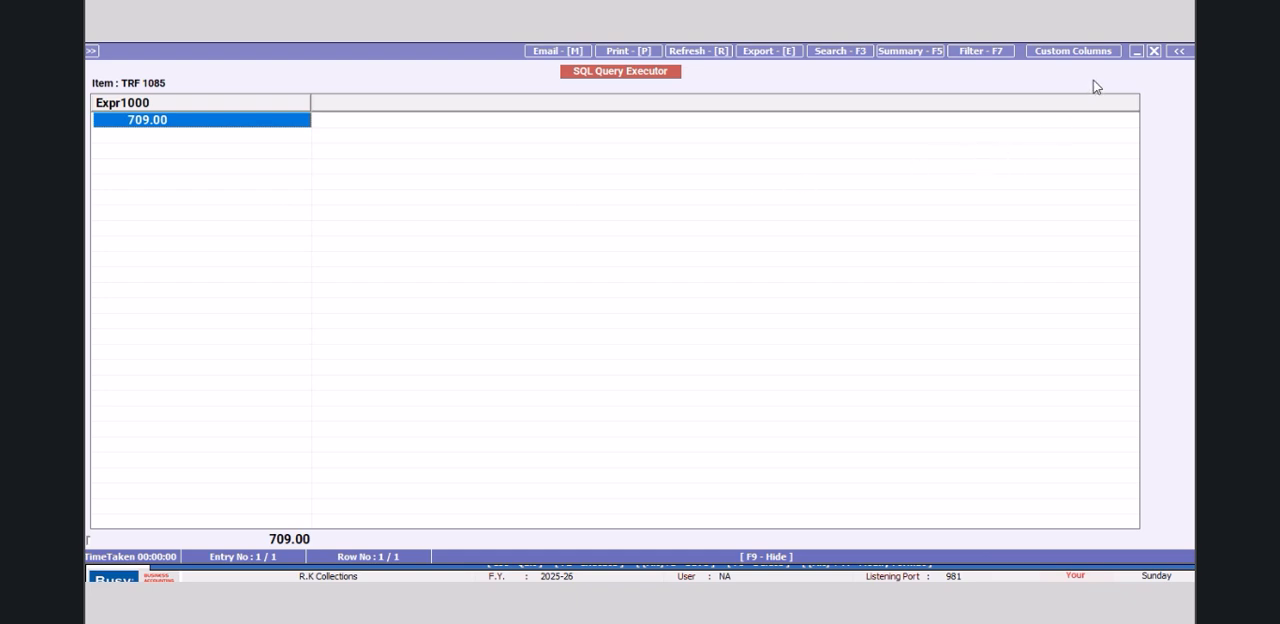
pyautogui.click(1152, 51)
pyautogui.click(1152, 50)
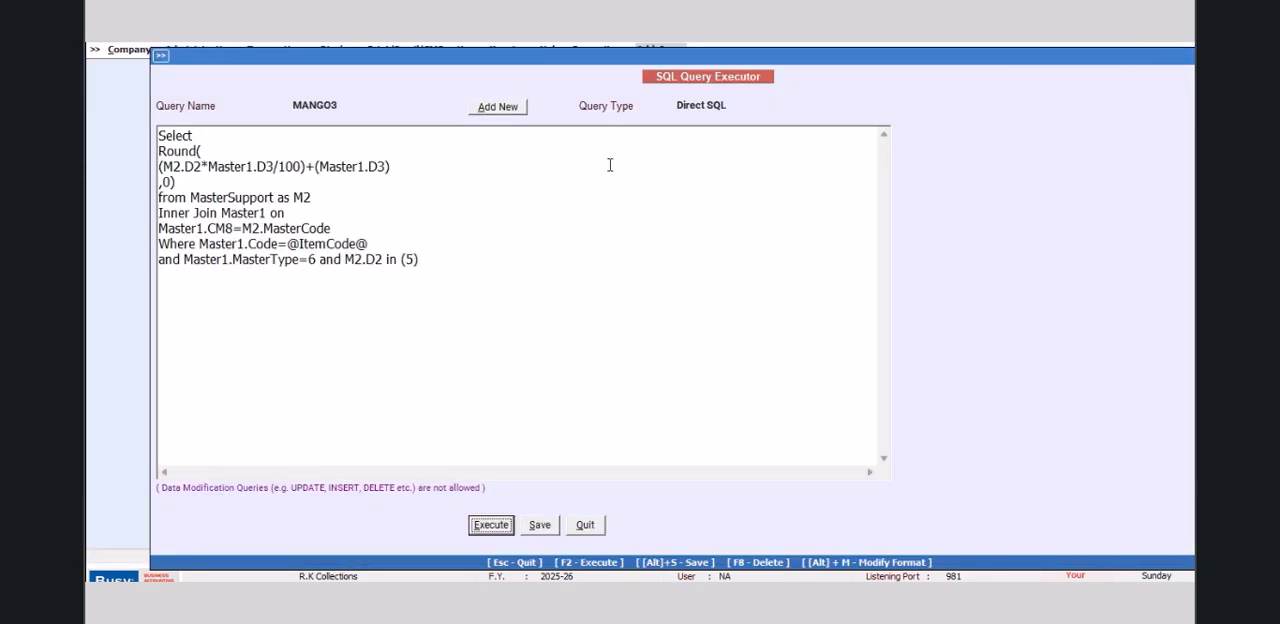
# Step: Set the query type of MANGO3 to Barcode (Item), then save the query and leave the SQL Query Executor
pyautogui.click(733, 106)
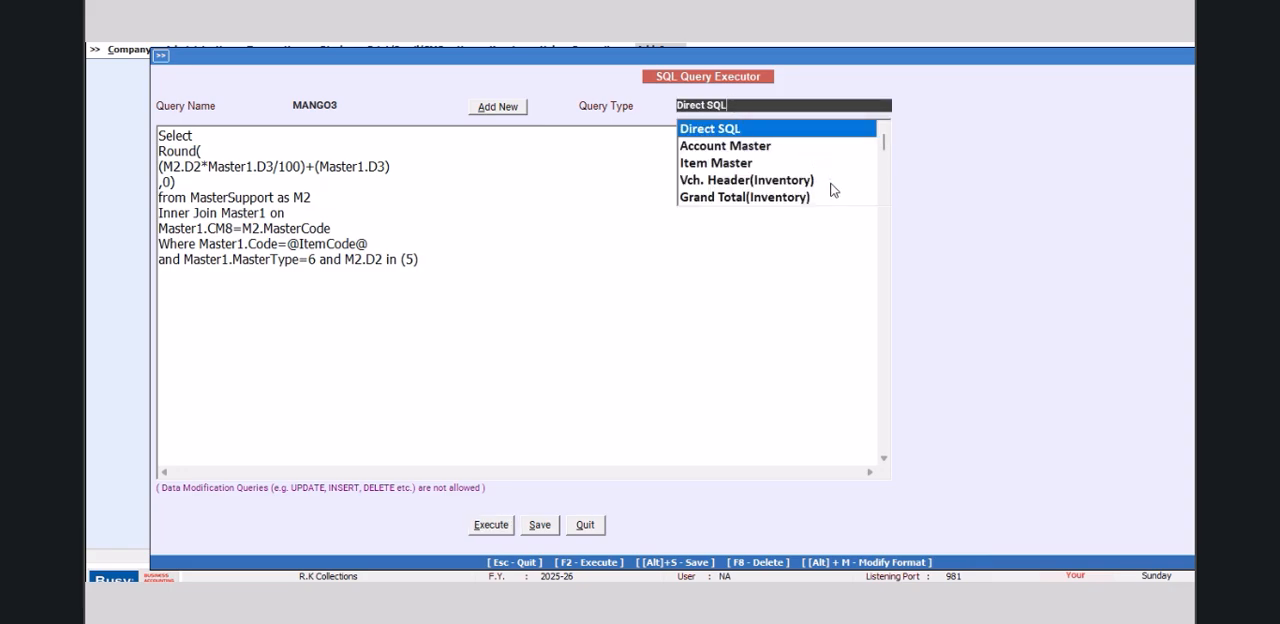
pyautogui.scroll(-3, 883, 199)
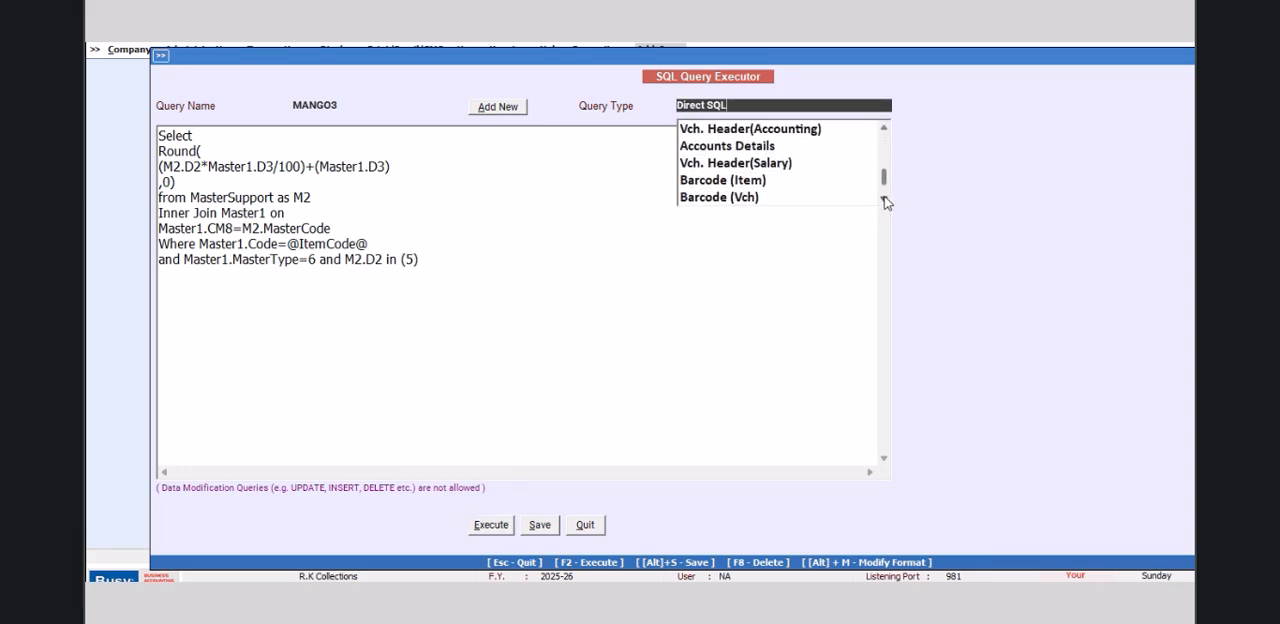
pyautogui.click(760, 180)
pyautogui.click(539, 525)
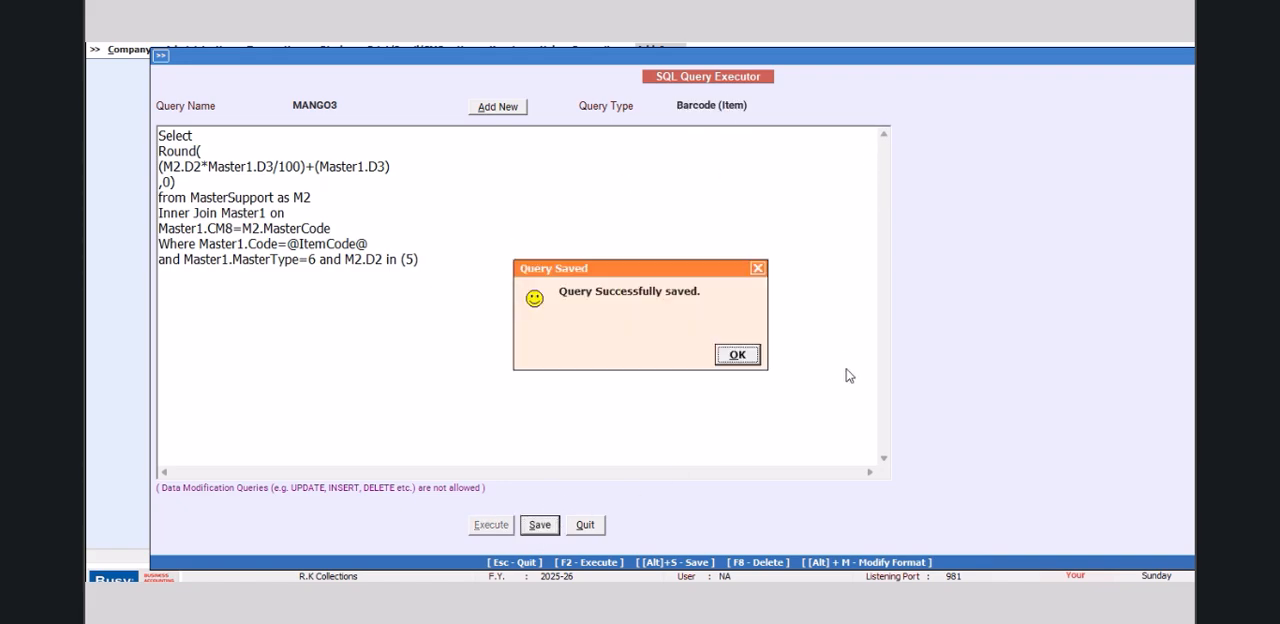
pyautogui.click(738, 357)
pyautogui.click(585, 525)
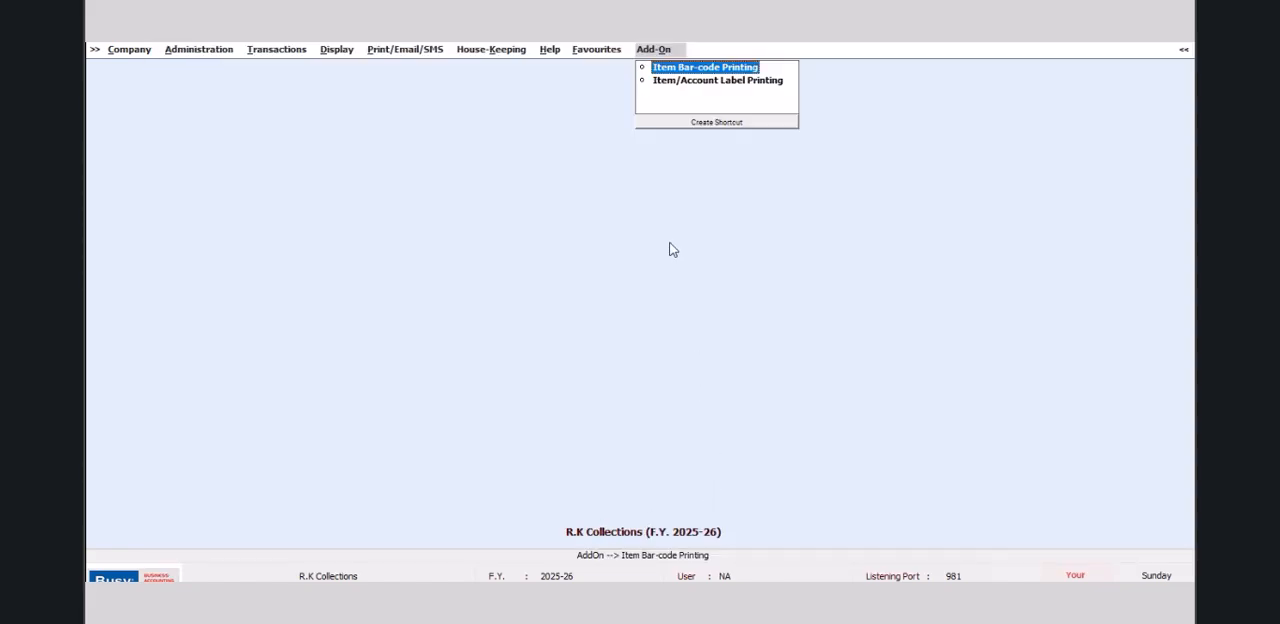
# Step: Open the bar-code label configuration of the format NEW DESIGN
pyautogui.click(754, 67)
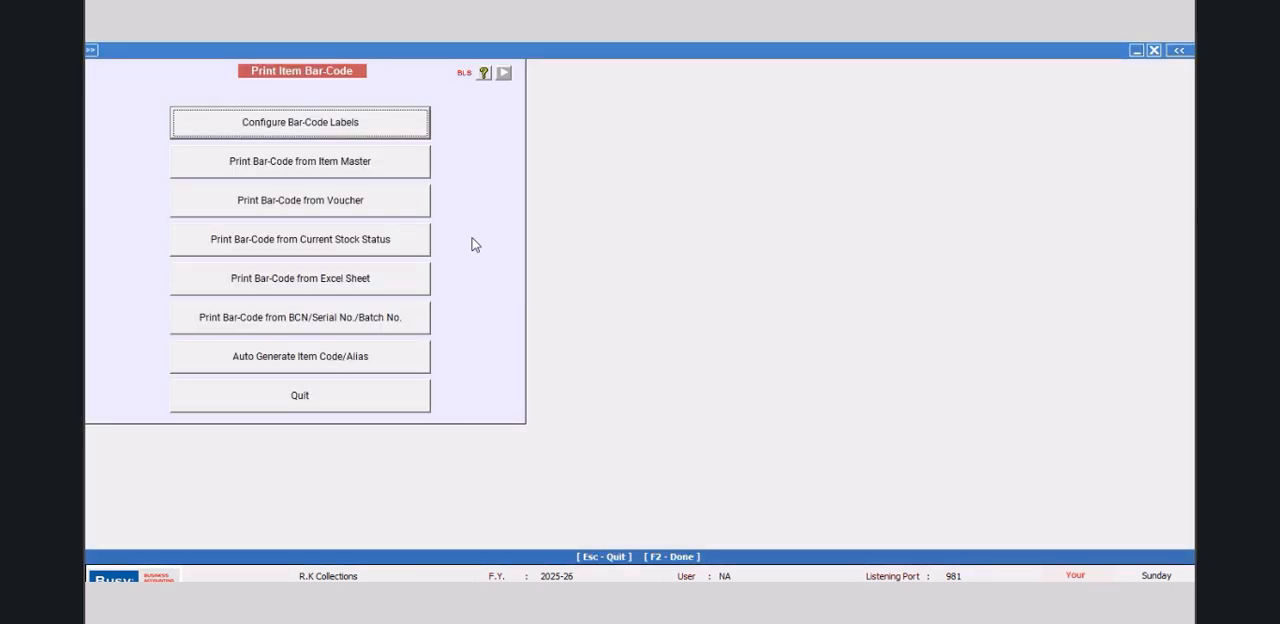
pyautogui.click(333, 124)
pyautogui.click(530, 165)
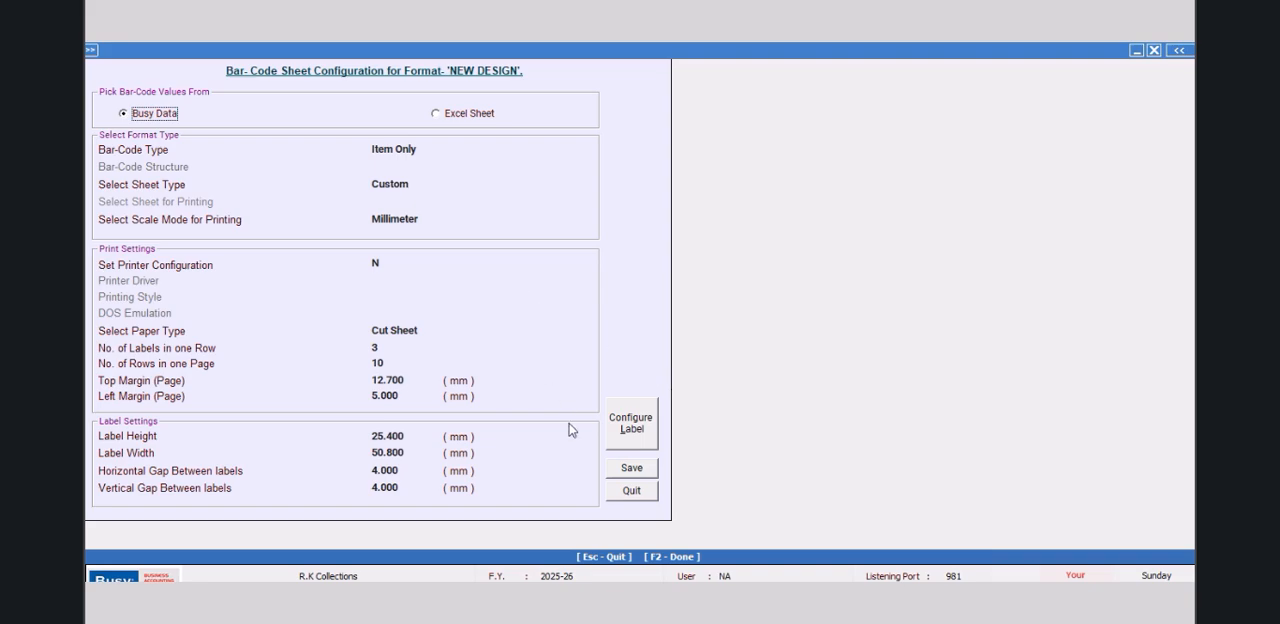
pyautogui.click(632, 424)
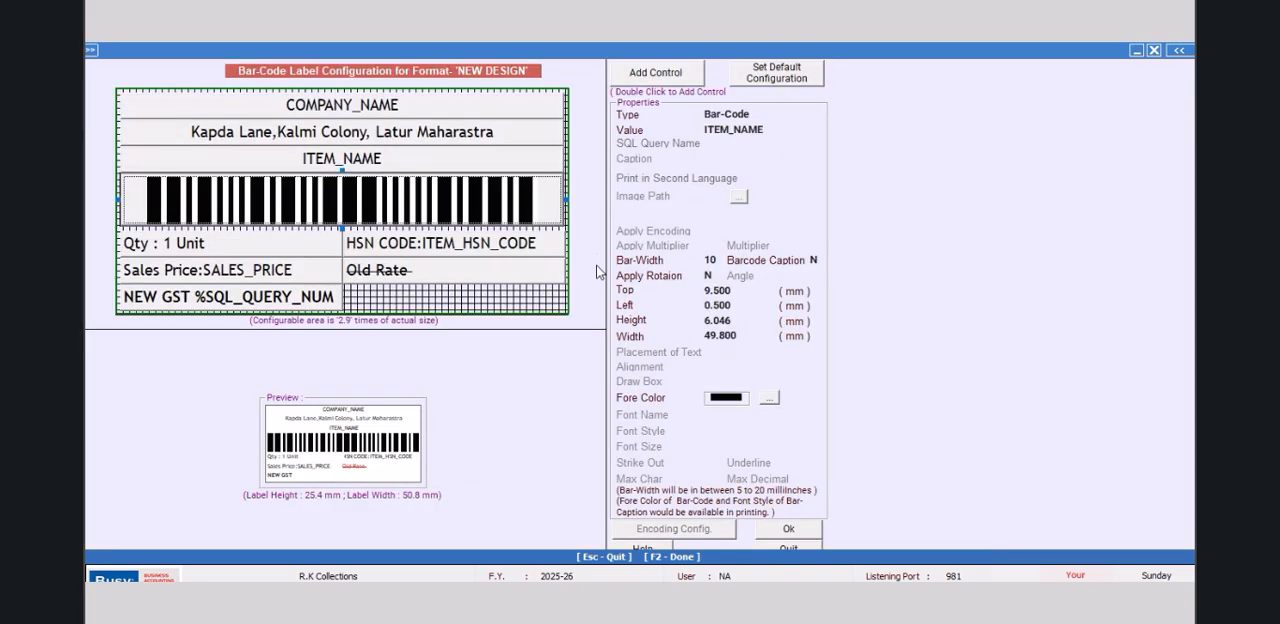
# Step: Add a new control to the label and set its height to 3.000 mm and width to 25.000 mm
pyautogui.click(660, 76)
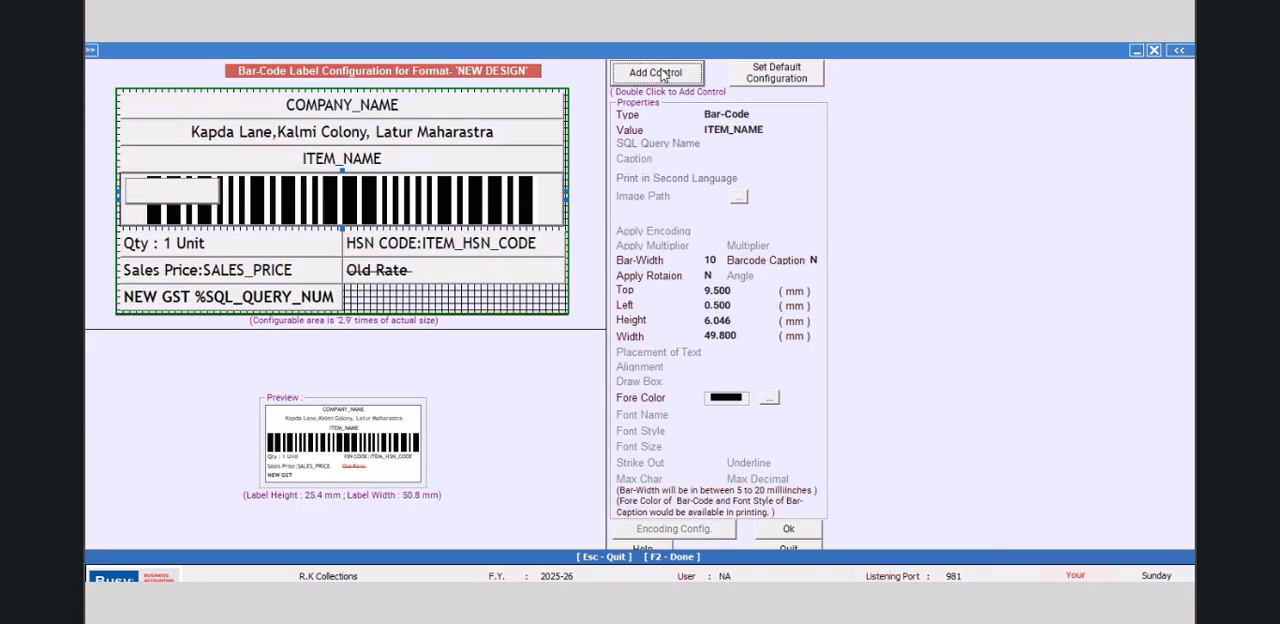
pyautogui.click(750, 321)
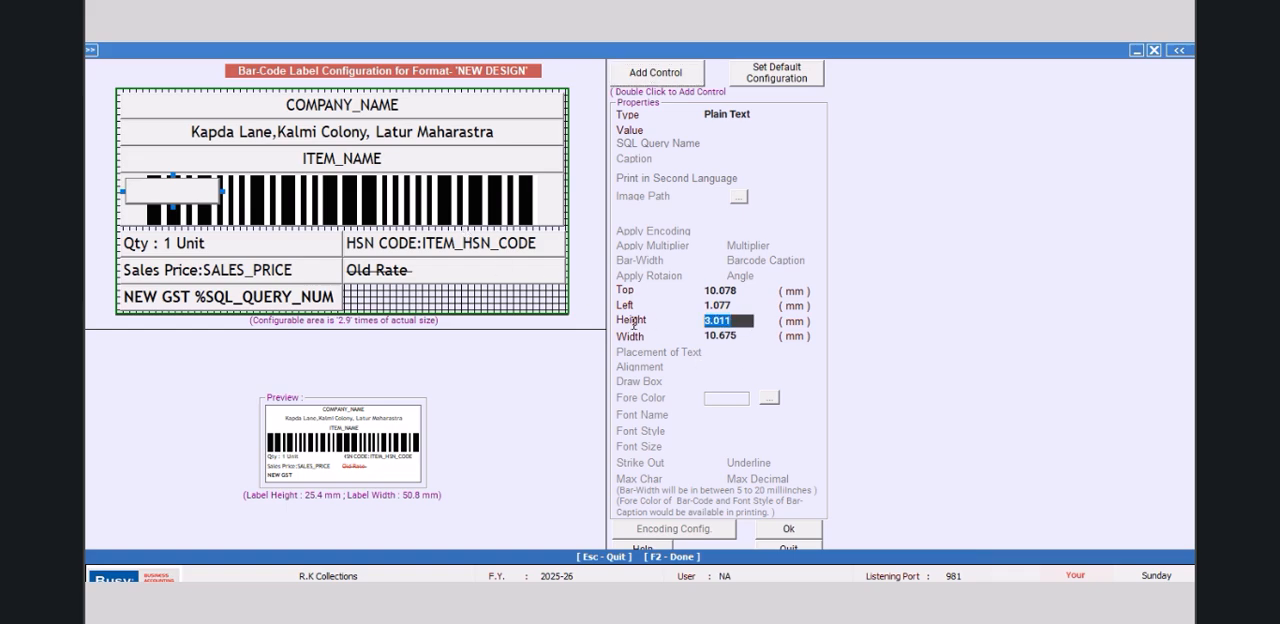
pyautogui.write('3.0')
pyautogui.press('Return')
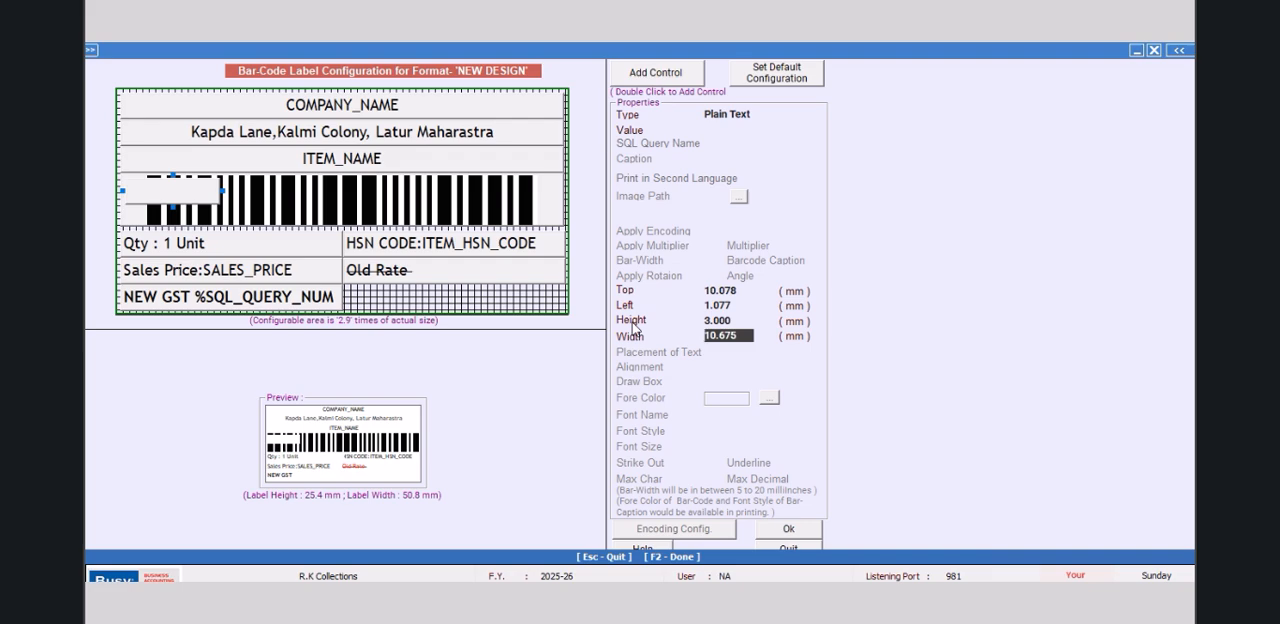
pyautogui.write('25.00')
pyautogui.press('Return')
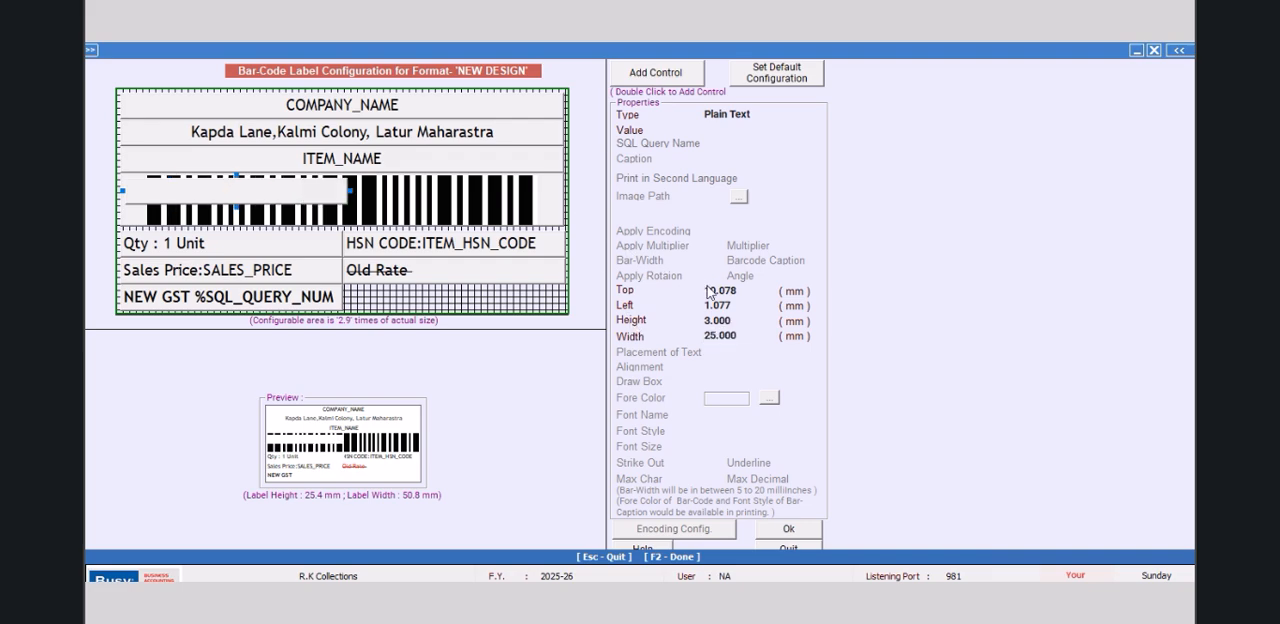
# Step: Set the new control's left offset to 25 mm and try a top offset of 29 mm
pyautogui.click(742, 305)
pyautogui.write('25')
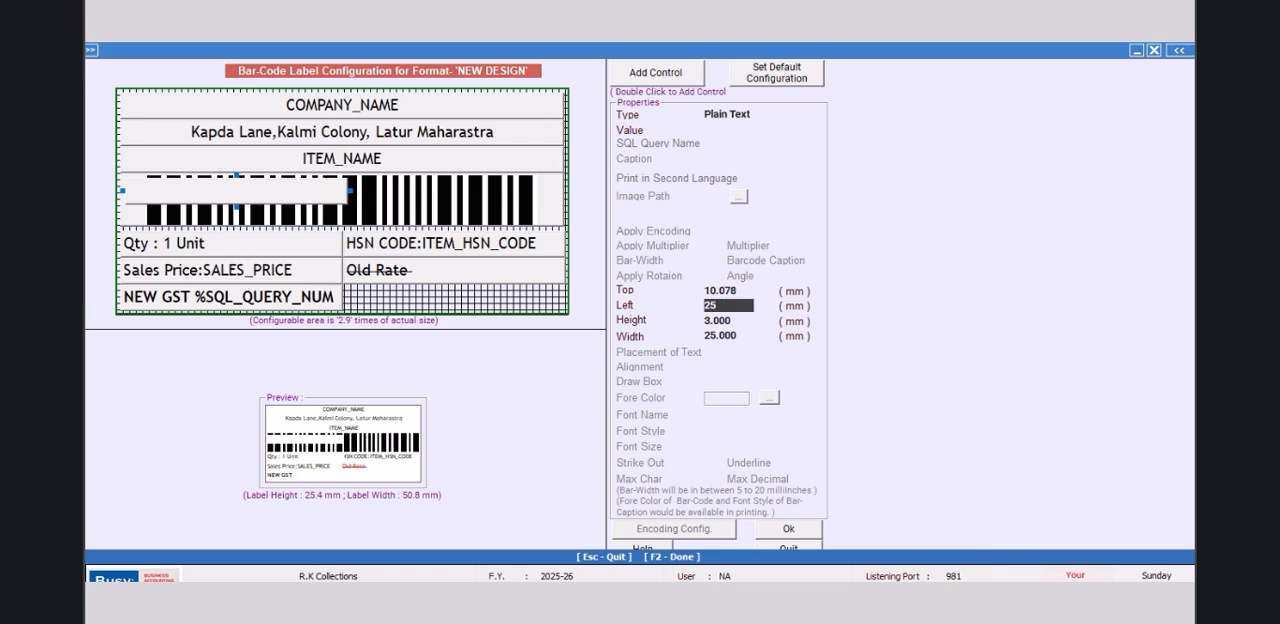
pyautogui.press('Return')
pyautogui.click(745, 290)
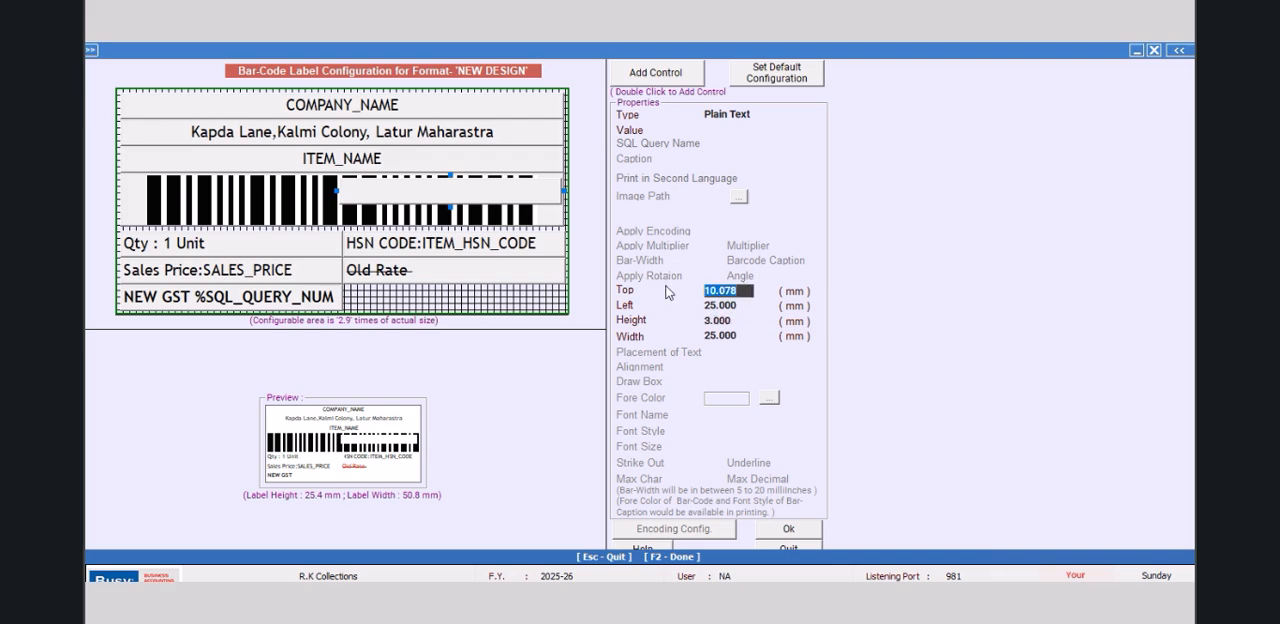
pyautogui.write('29')
pyautogui.press('Return')
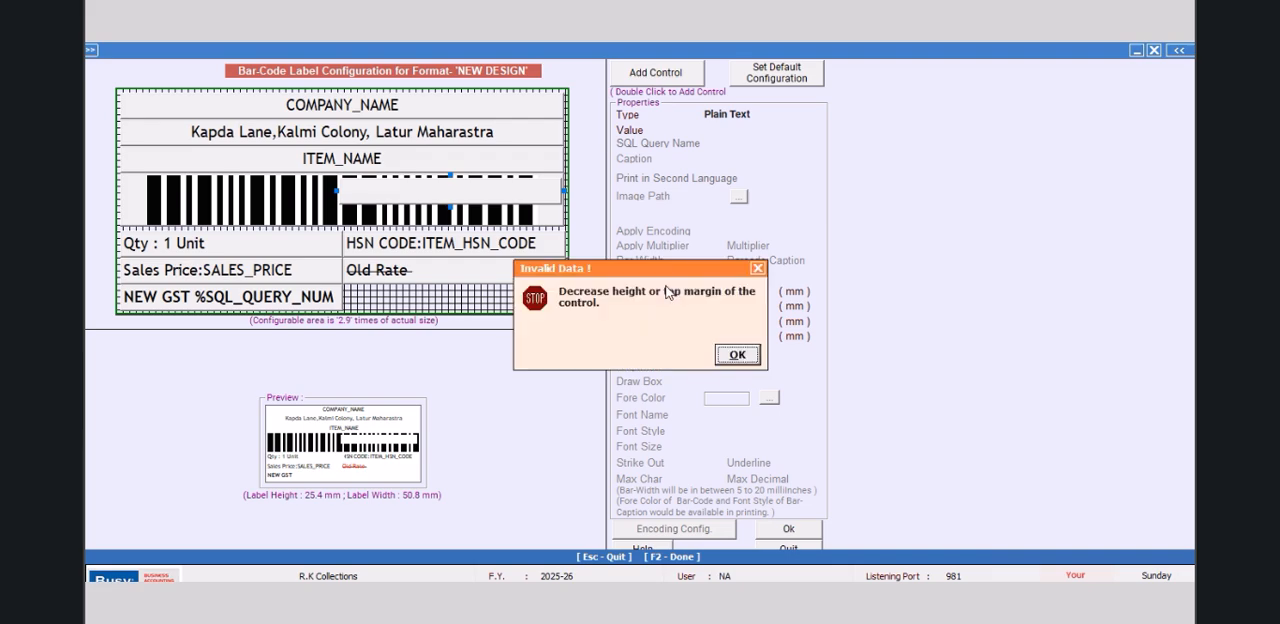
pyautogui.press('Return')
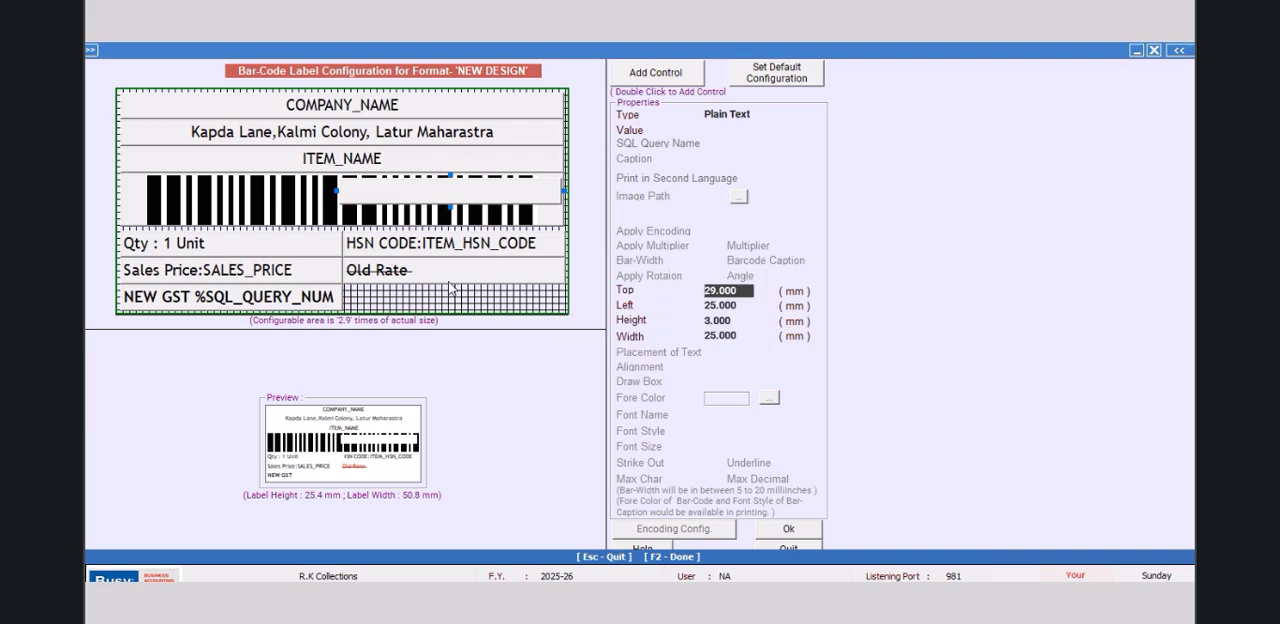
# Step: Position the new control beside the NEW GST % field with top 22 mm and left 25.5 mm
pyautogui.click(330, 298)
pyautogui.click(466, 198)
pyautogui.click(745, 294)
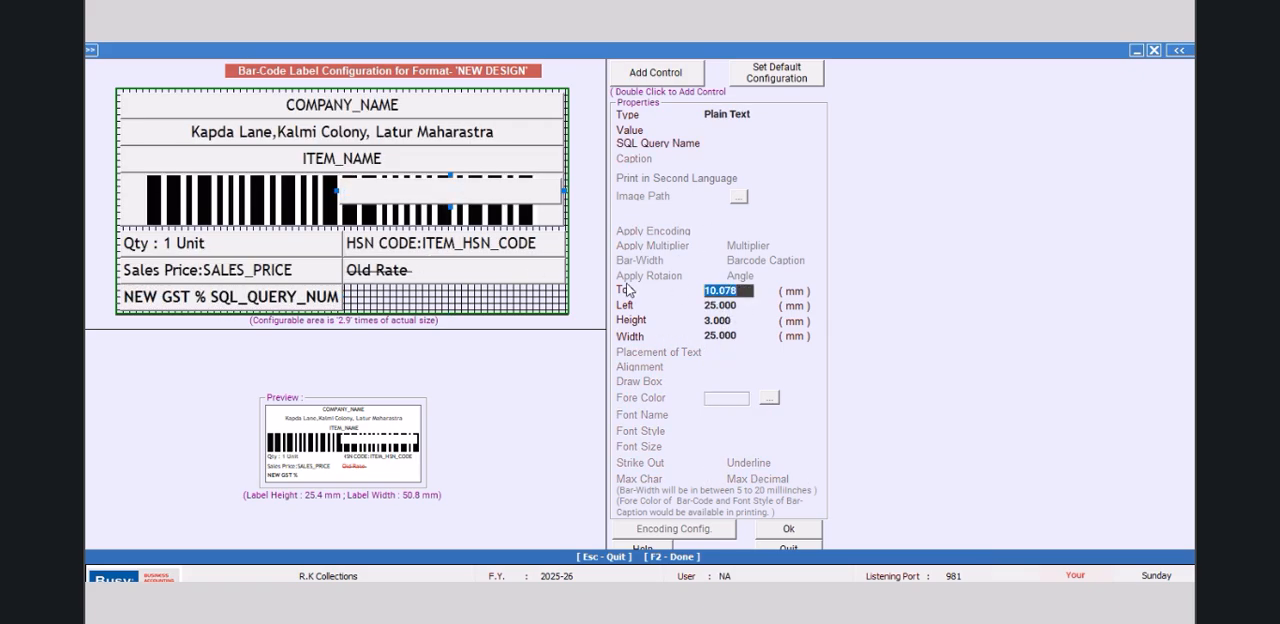
pyautogui.write('22')
pyautogui.press('Return')
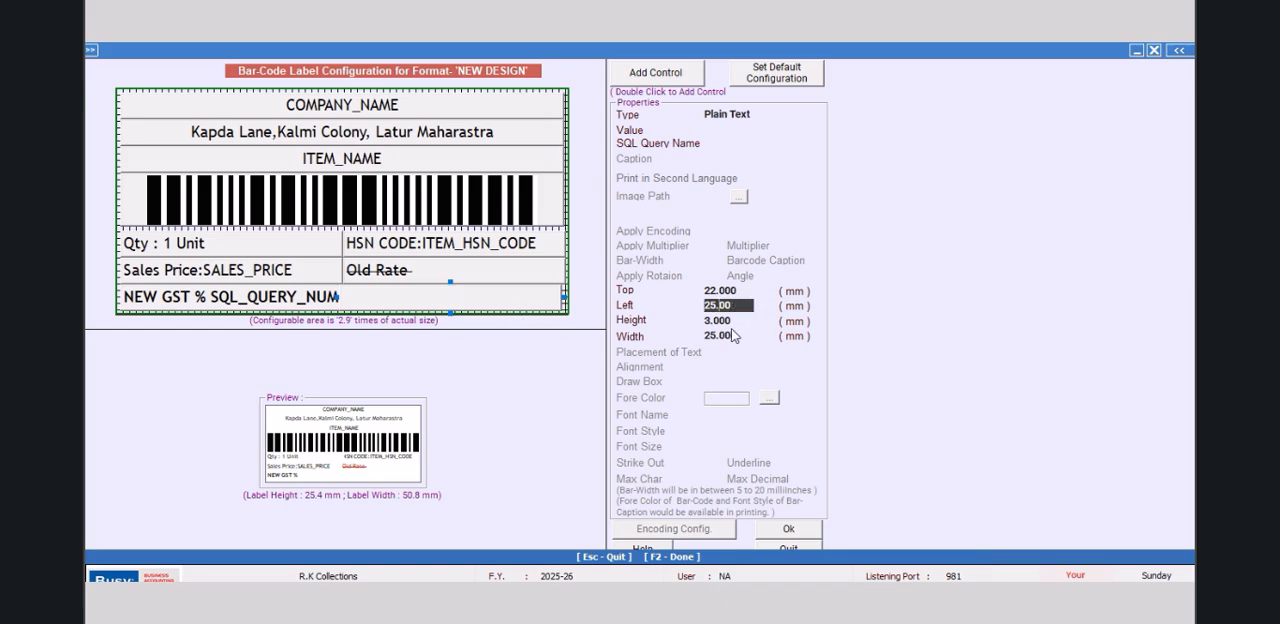
pyautogui.write('25.5')
pyautogui.press('Return')
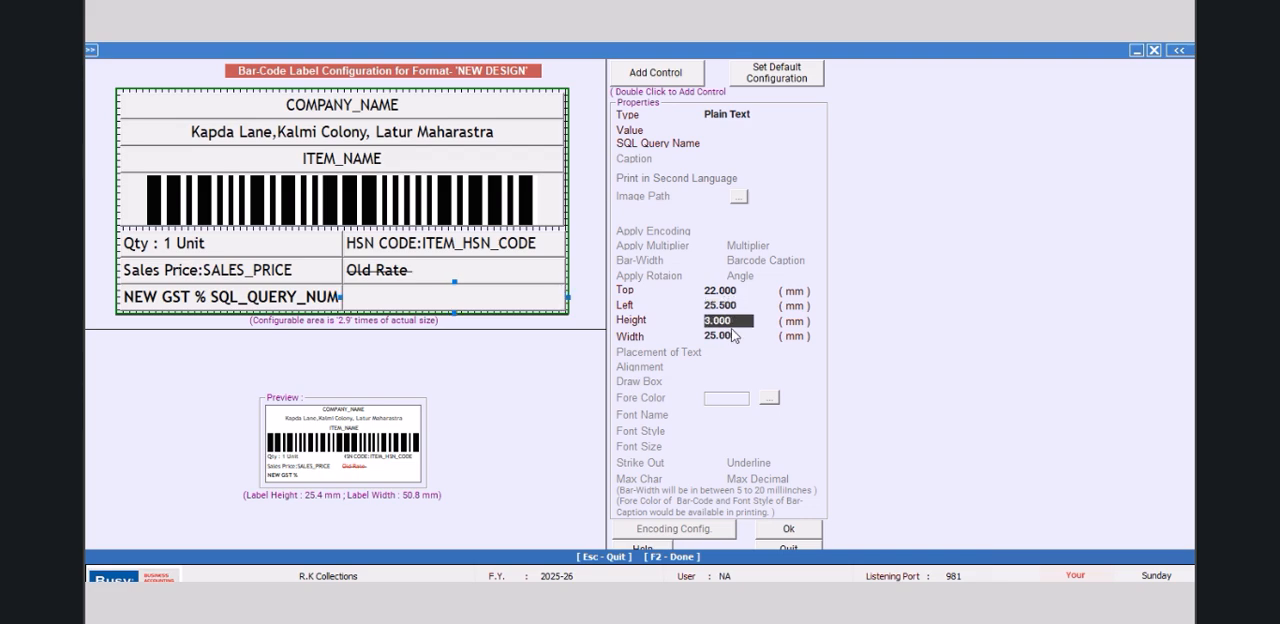
# Step: Make the new control a Data Field with value SQL_QUERY_NUM, SQL query MANGO3 and caption "NEW RATE :"
pyautogui.click(763, 114)
pyautogui.click(750, 150)
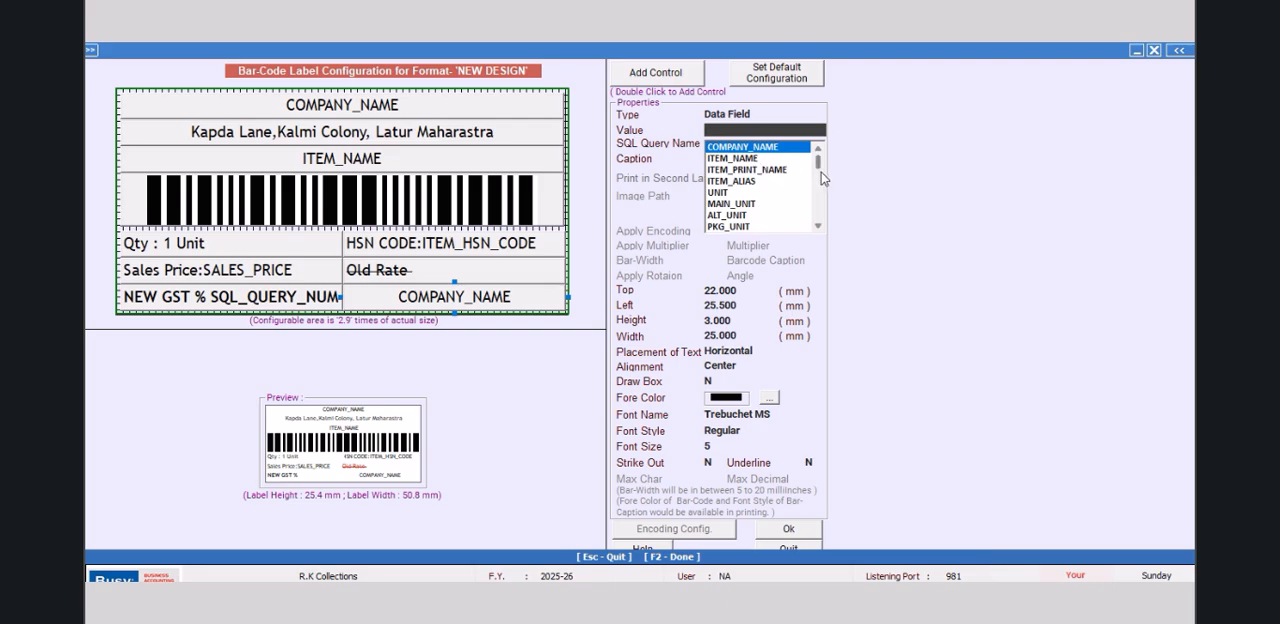
pyautogui.moveTo(819, 163); pyautogui.dragTo(820, 222)
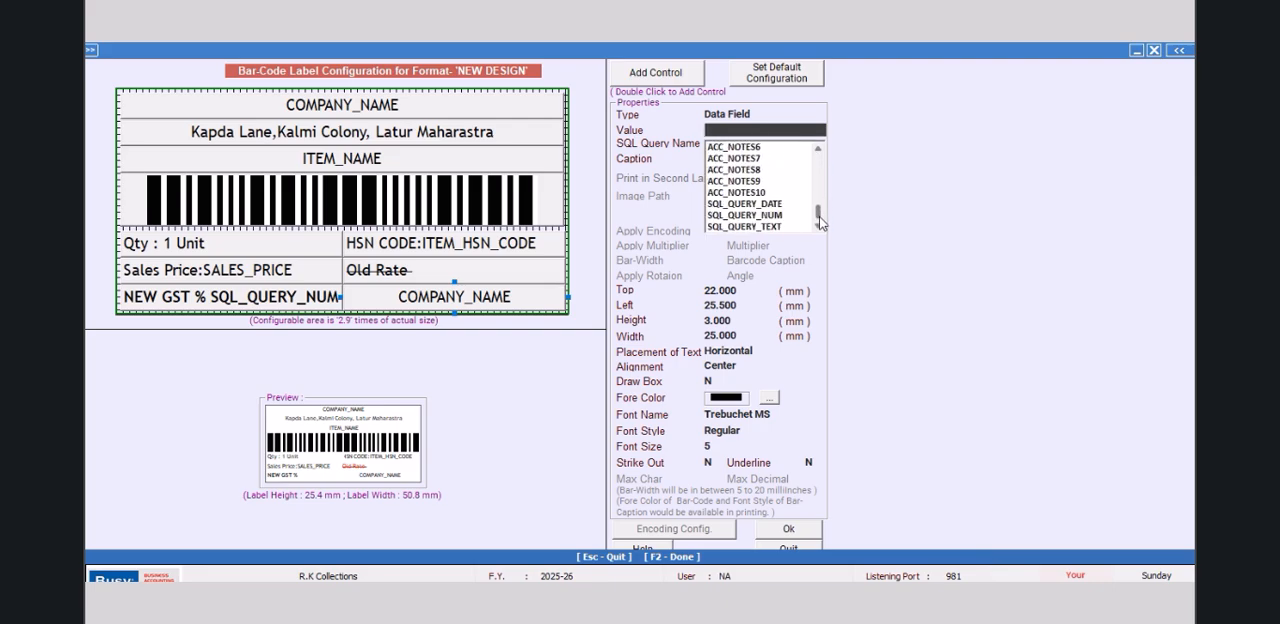
pyautogui.click(766, 215)
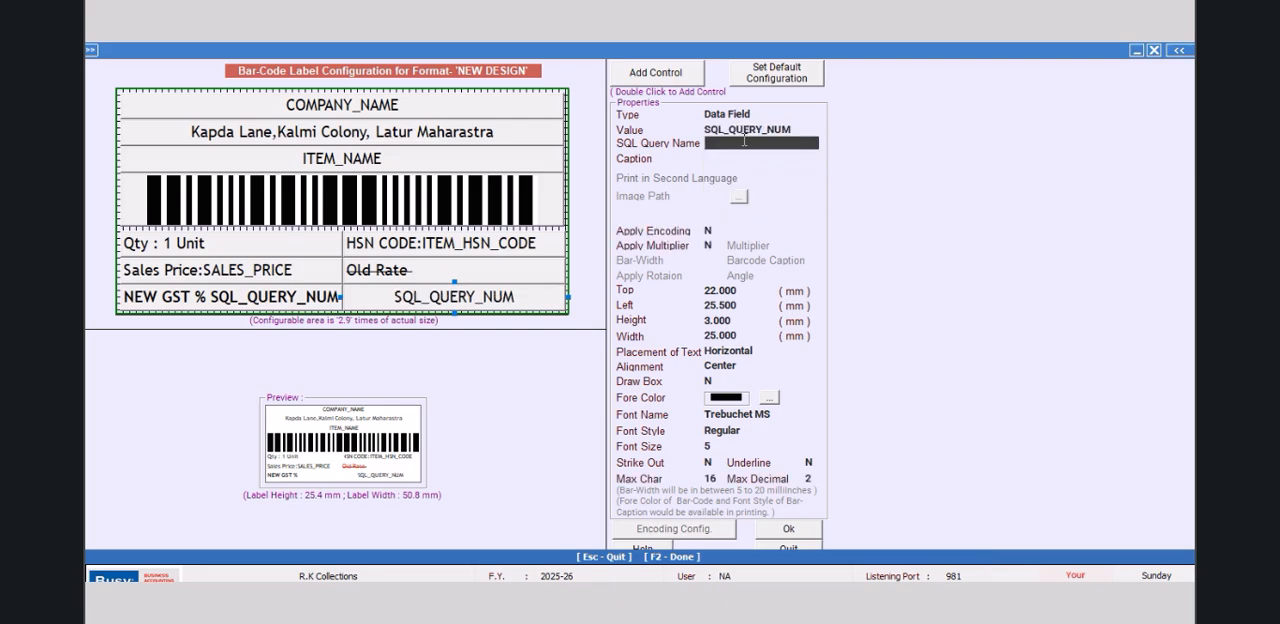
pyautogui.write('MANGO3')
pyautogui.press('Return')
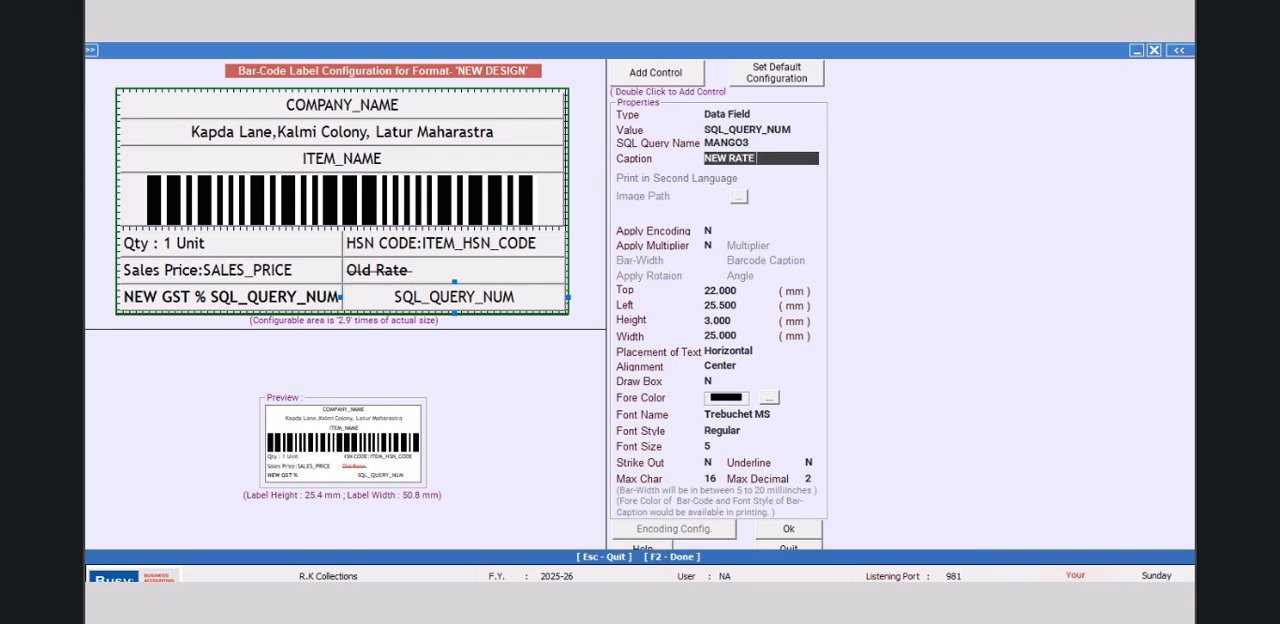
pyautogui.press('Return')
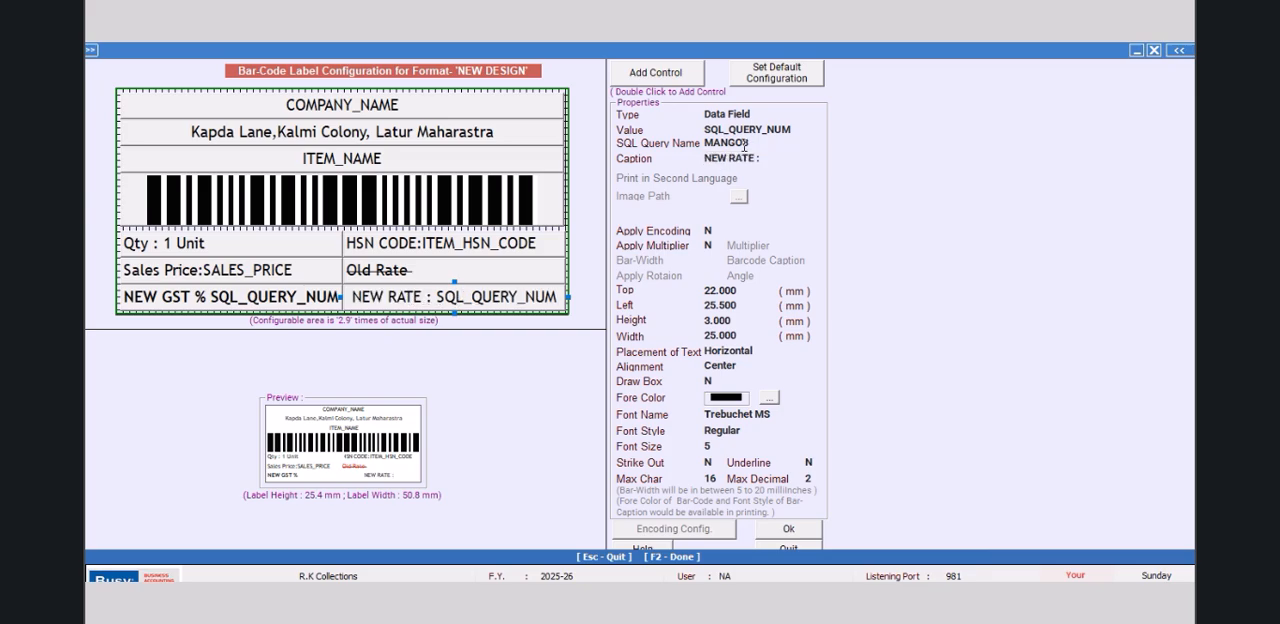
# Step: Align the NEW RATE field to the left, then confirm the label design and return to the bar-code printing options
pyautogui.click(730, 366)
pyautogui.click(784, 386)
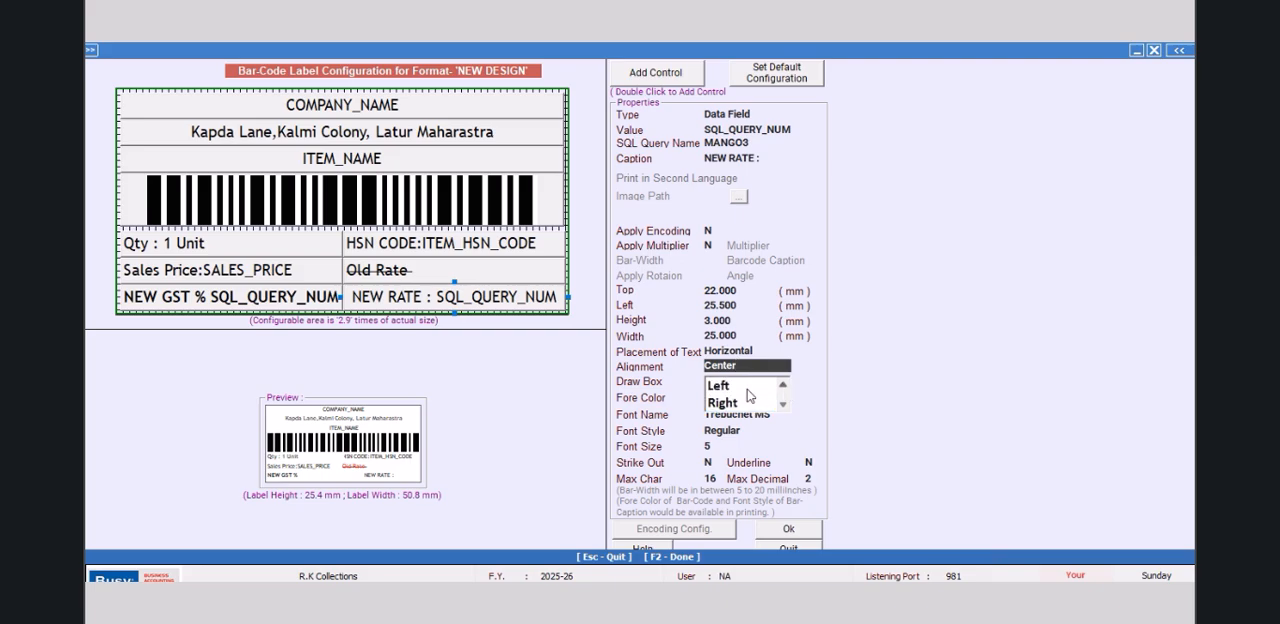
pyautogui.click(722, 388)
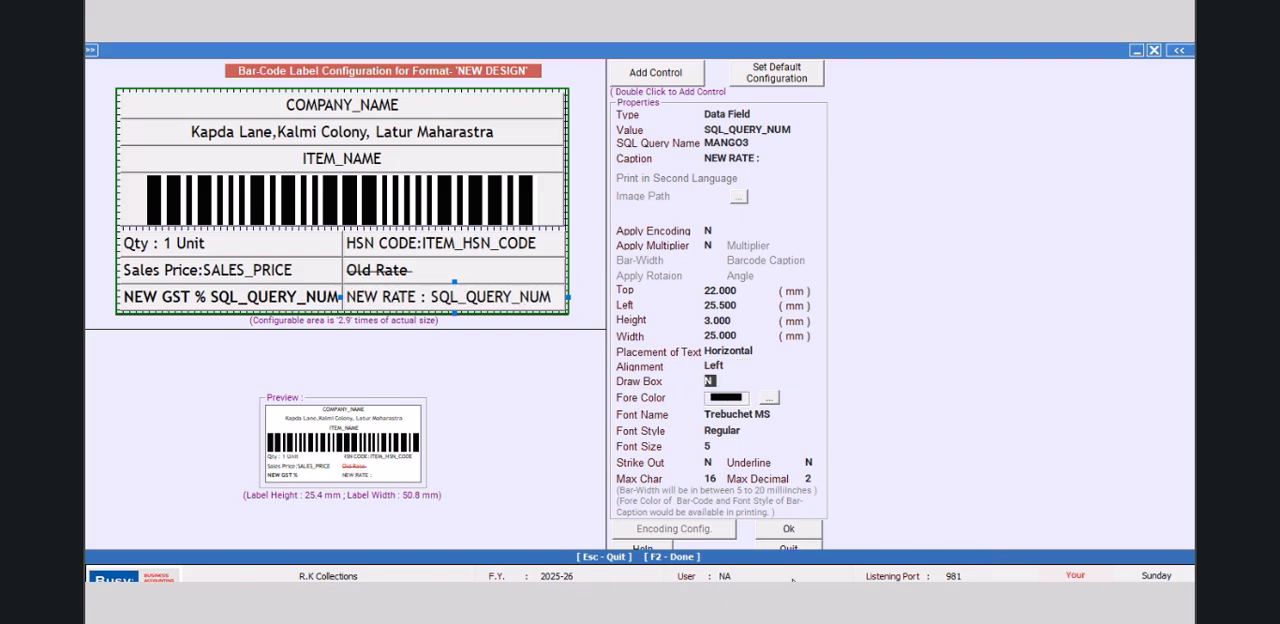
pyautogui.click(788, 532)
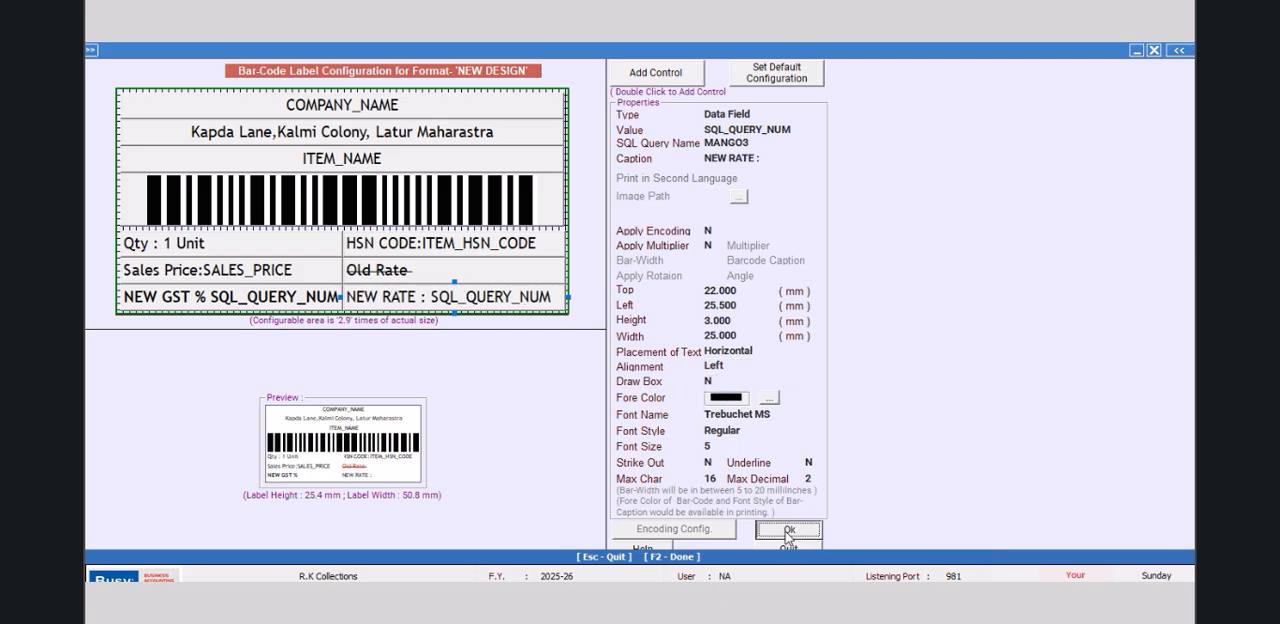
pyautogui.click(644, 482)
pyautogui.click(442, 243)
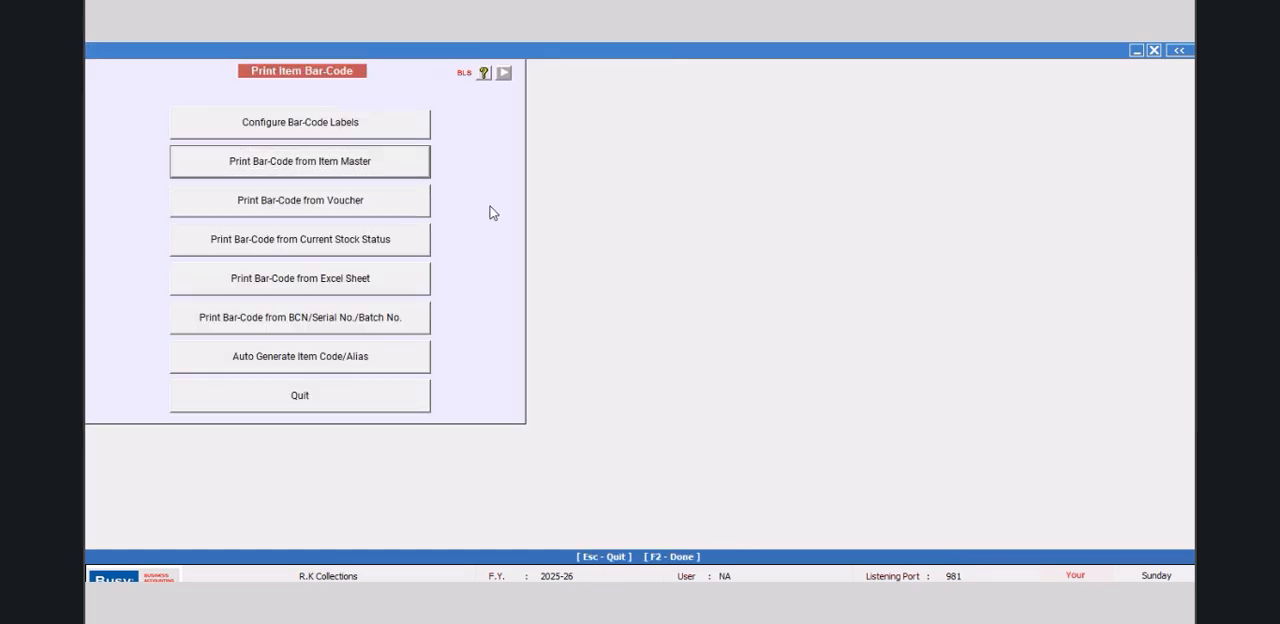
# Step: Preview the bar-code label from the item master for item TRF 7655 and enlarge it to 200% to check the new rate
pyautogui.press('Return')
pyautogui.press('Return')
pyautogui.click(319, 178)
pyautogui.click(259, 233)
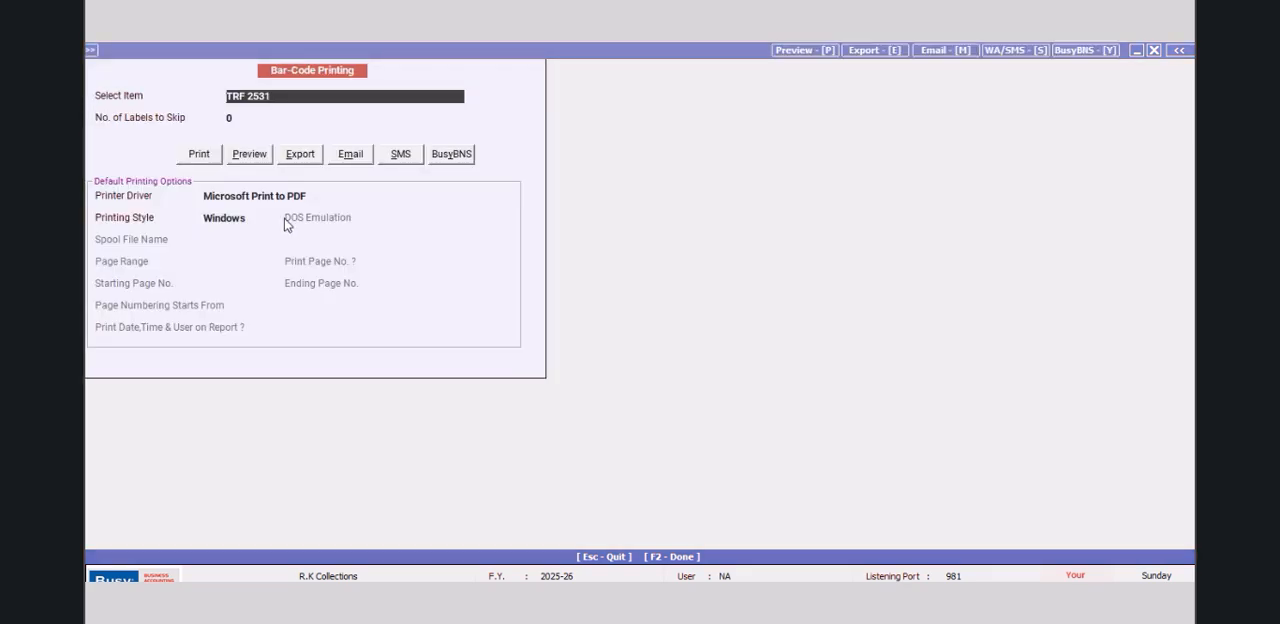
pyautogui.click(247, 157)
pyautogui.click(281, 96)
pyautogui.click(279, 197)
pyautogui.click(250, 156)
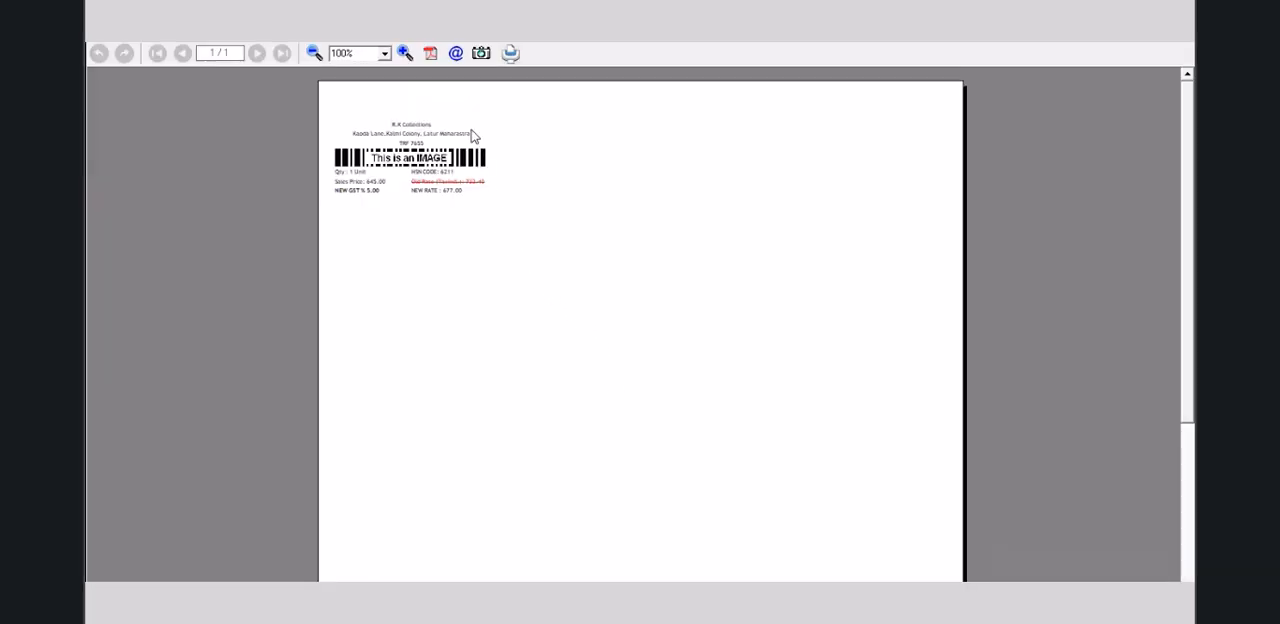
pyautogui.click(404, 53)
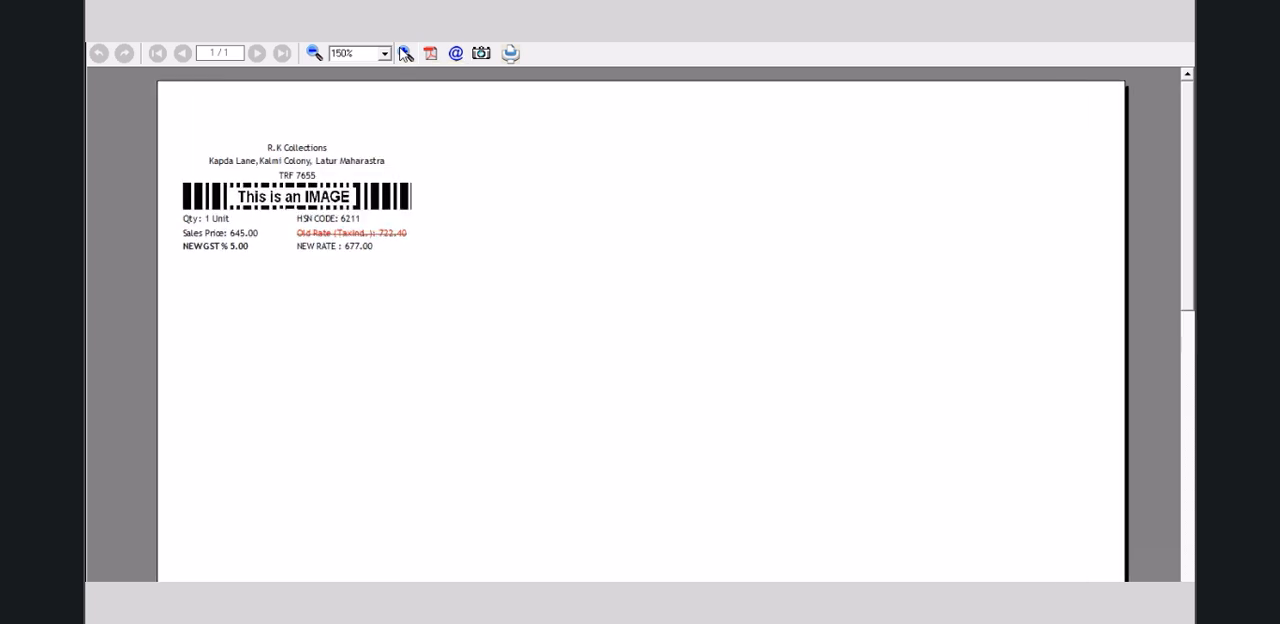
pyautogui.click(404, 53)
pyautogui.click(404, 53)
pyautogui.click(404, 53)
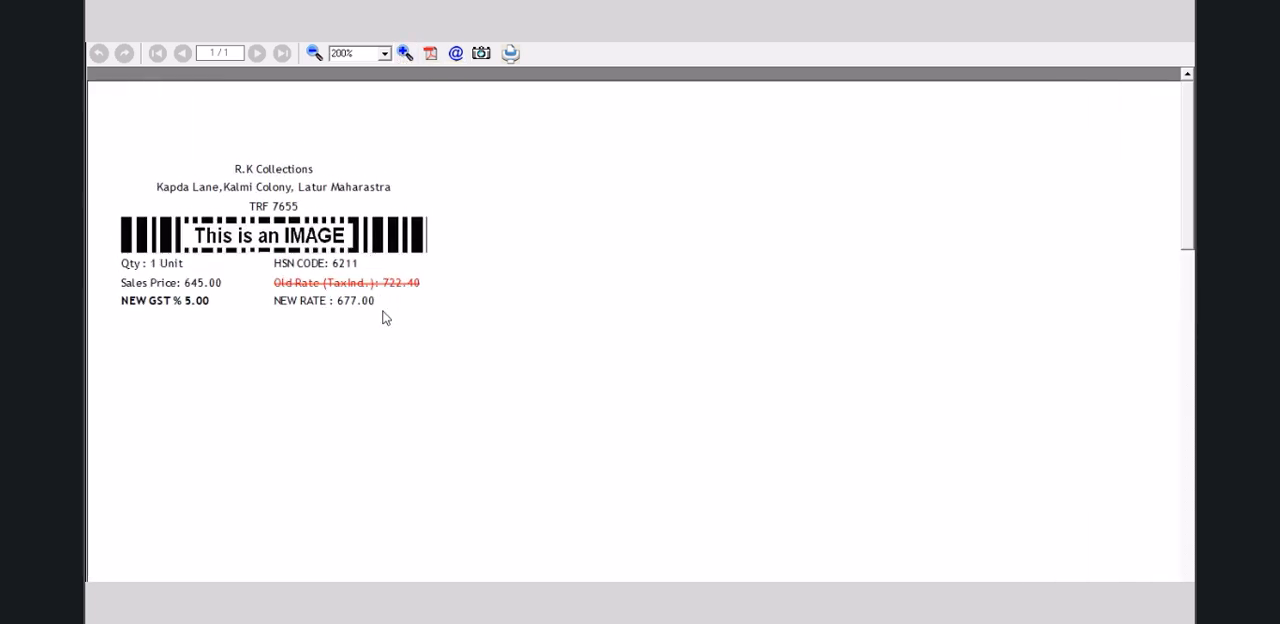
# Step: Close the label preview and the item master printing form, then reopen the label configuration of the NEW DESIGN format
pyautogui.click(1185, 44)
pyautogui.click(1155, 50)
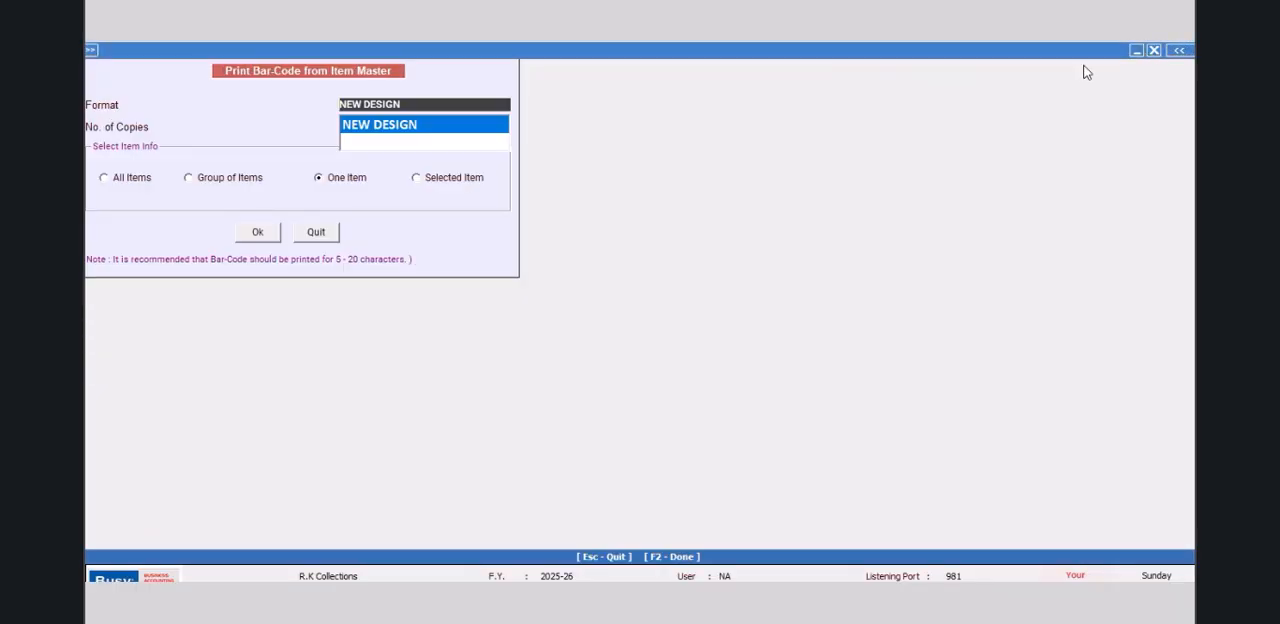
pyautogui.click(333, 231)
pyautogui.click(305, 130)
pyautogui.click(520, 165)
pyautogui.click(627, 430)
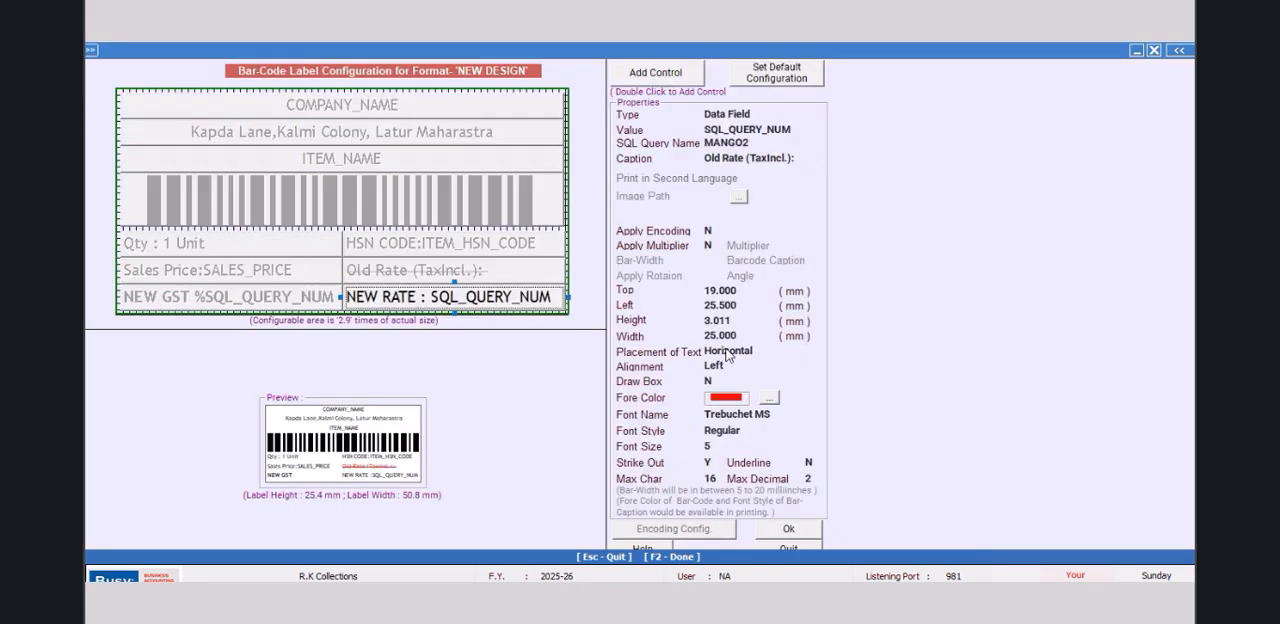
# Step: Set the NEW RATE field's font style to Bold, then confirm the label design and save the NEW DESIGN sheet configuration
pyautogui.click(756, 430)
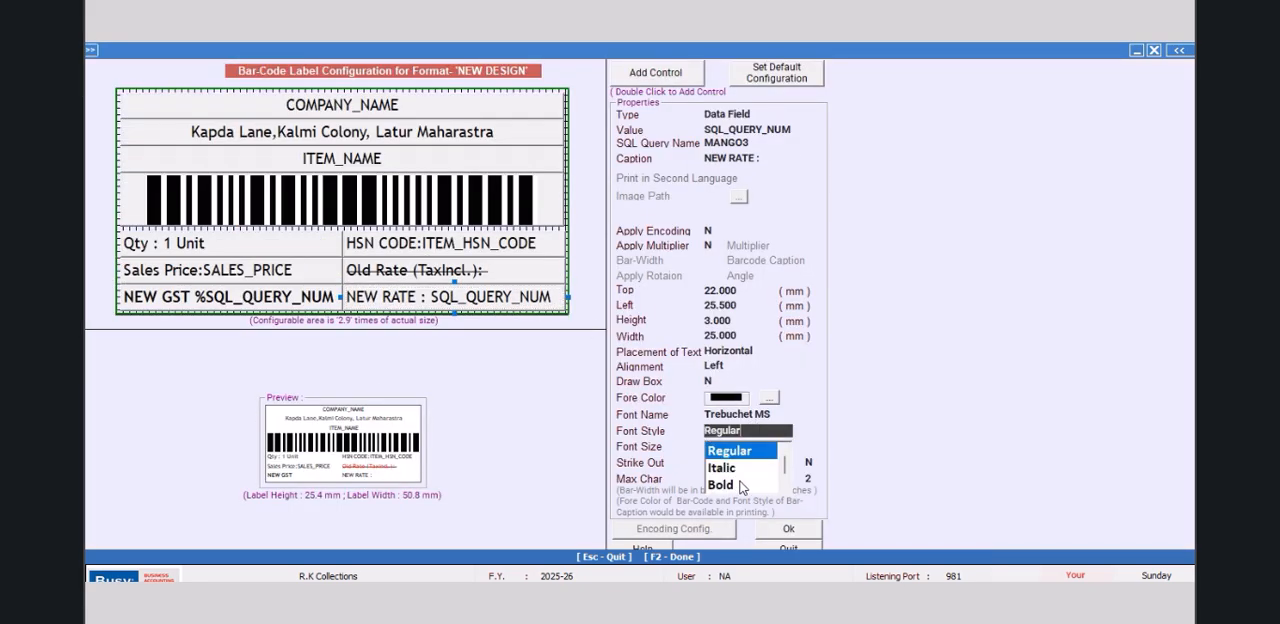
pyautogui.click(730, 486)
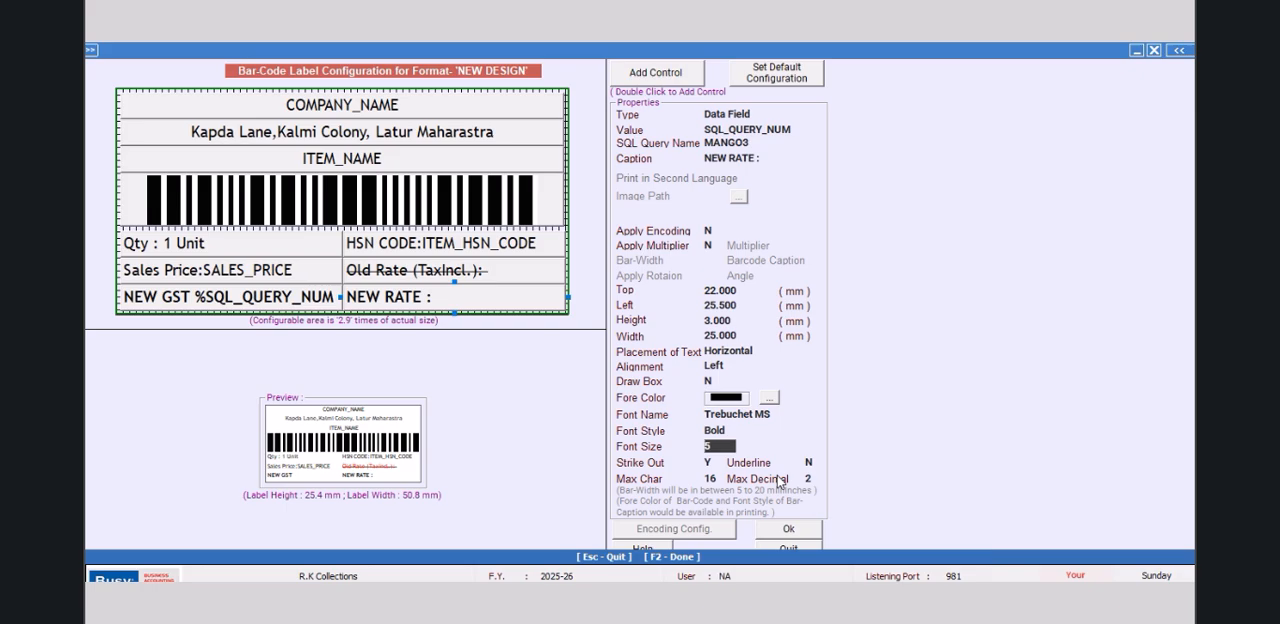
pyautogui.click(786, 531)
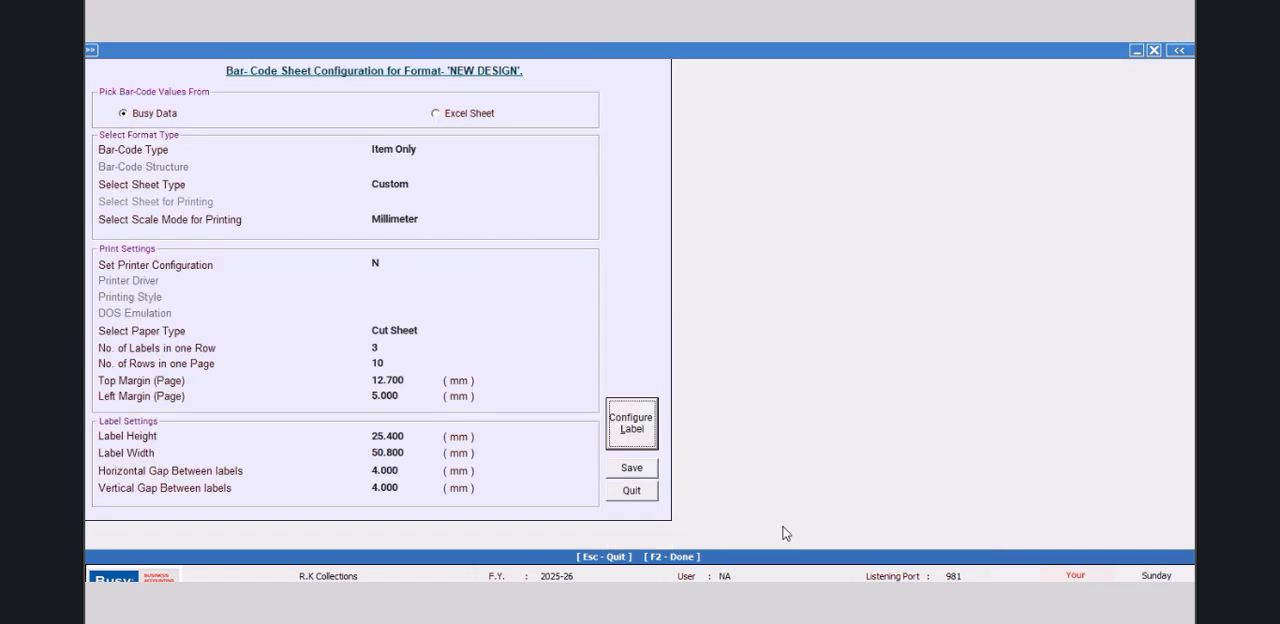
pyautogui.click(644, 475)
pyautogui.click(442, 252)
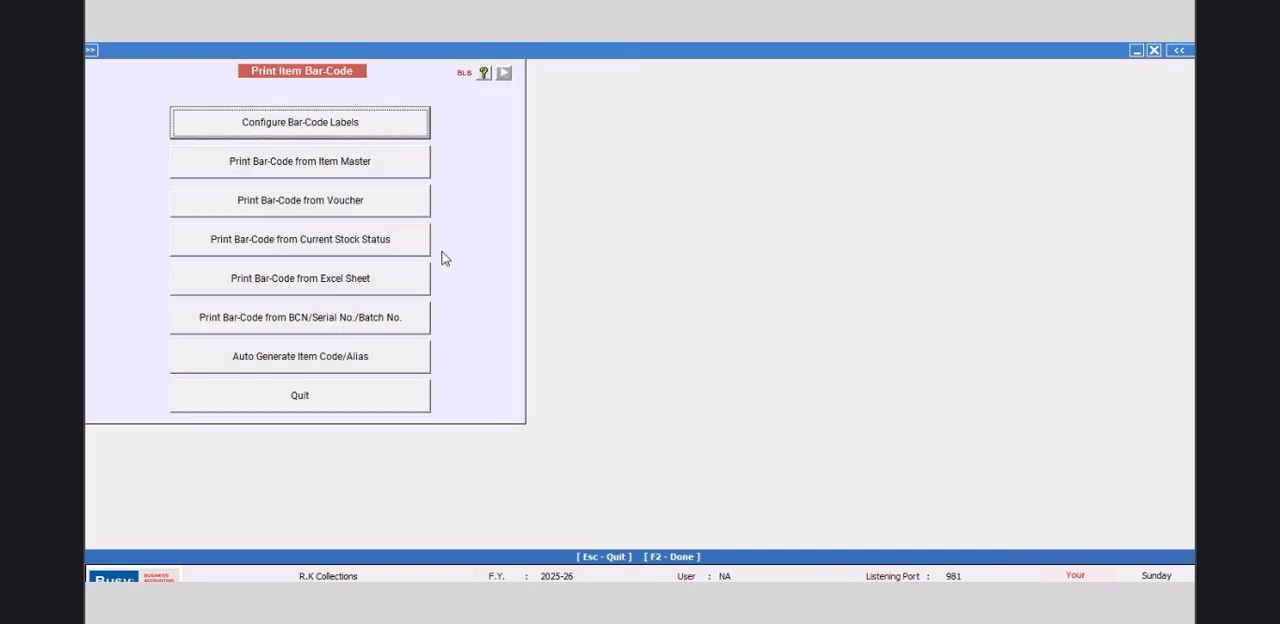
# Step: Preview the bar-code labels from the item master for all items in the NEW DESIGN format and enlarge them to 140%
pyautogui.click(423, 174)
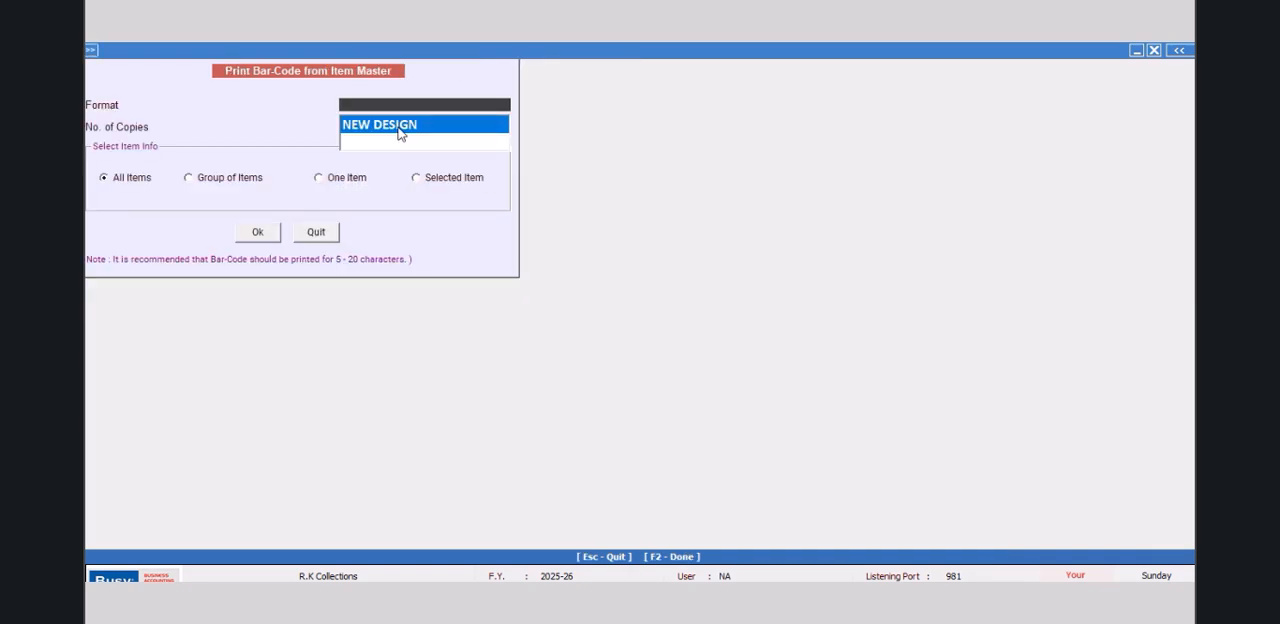
pyautogui.click(262, 233)
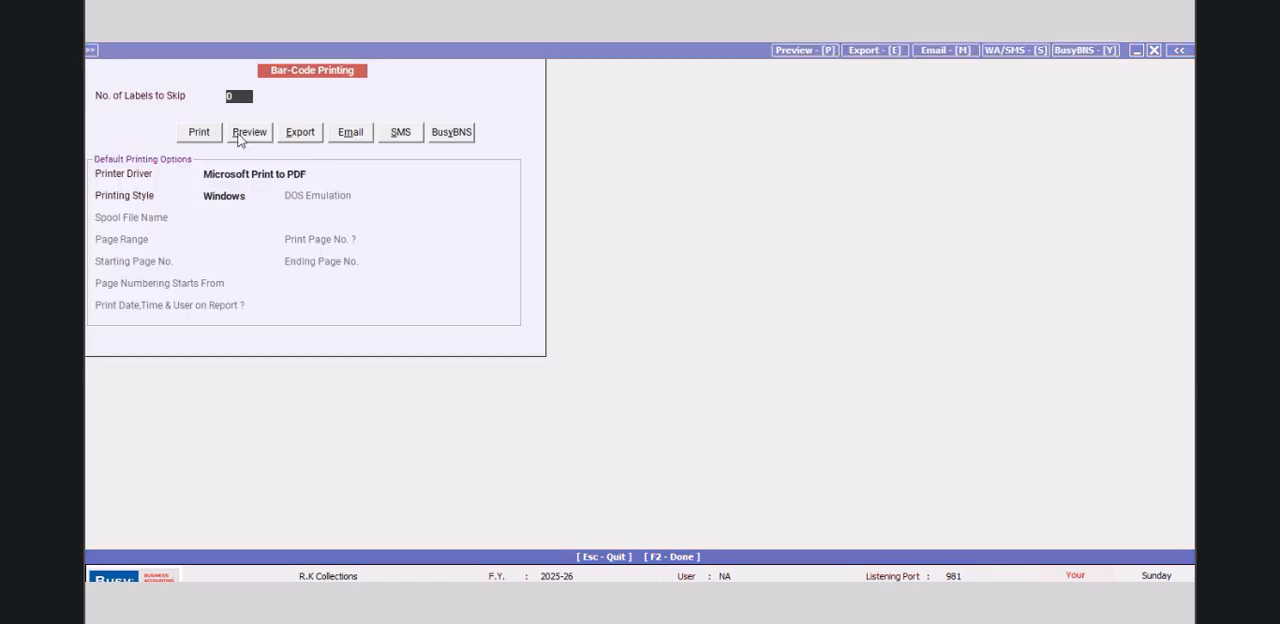
pyautogui.click(239, 139)
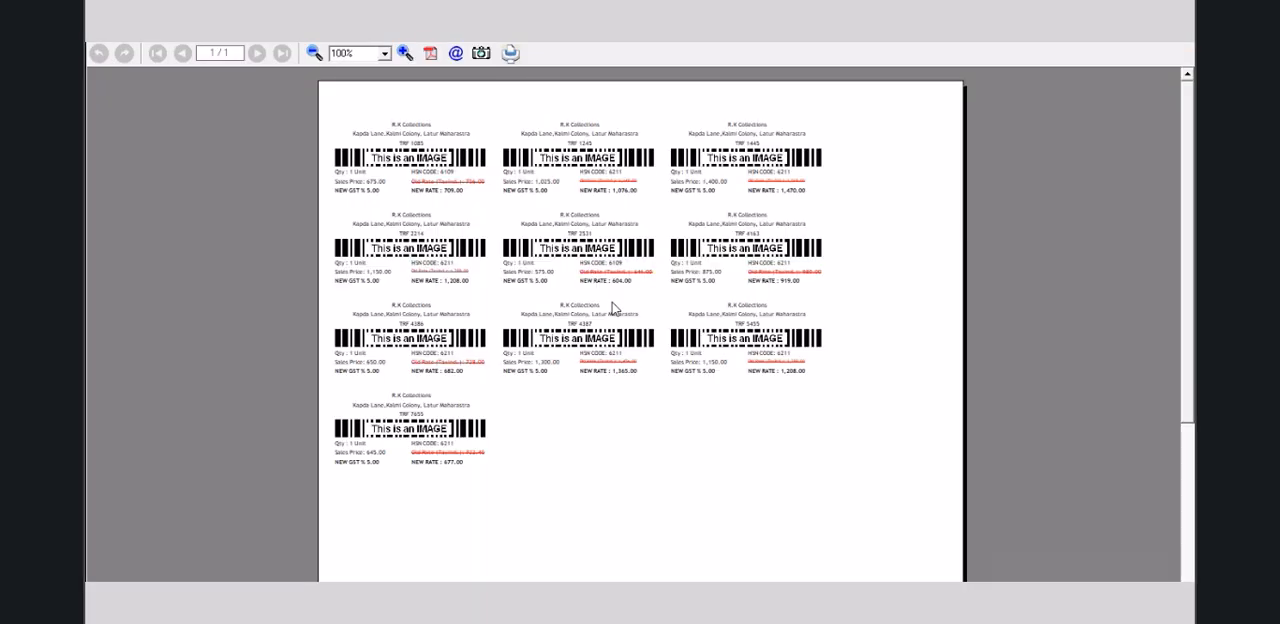
pyautogui.click(405, 53)
pyautogui.click(405, 53)
pyautogui.click(405, 53)
pyautogui.click(405, 53)
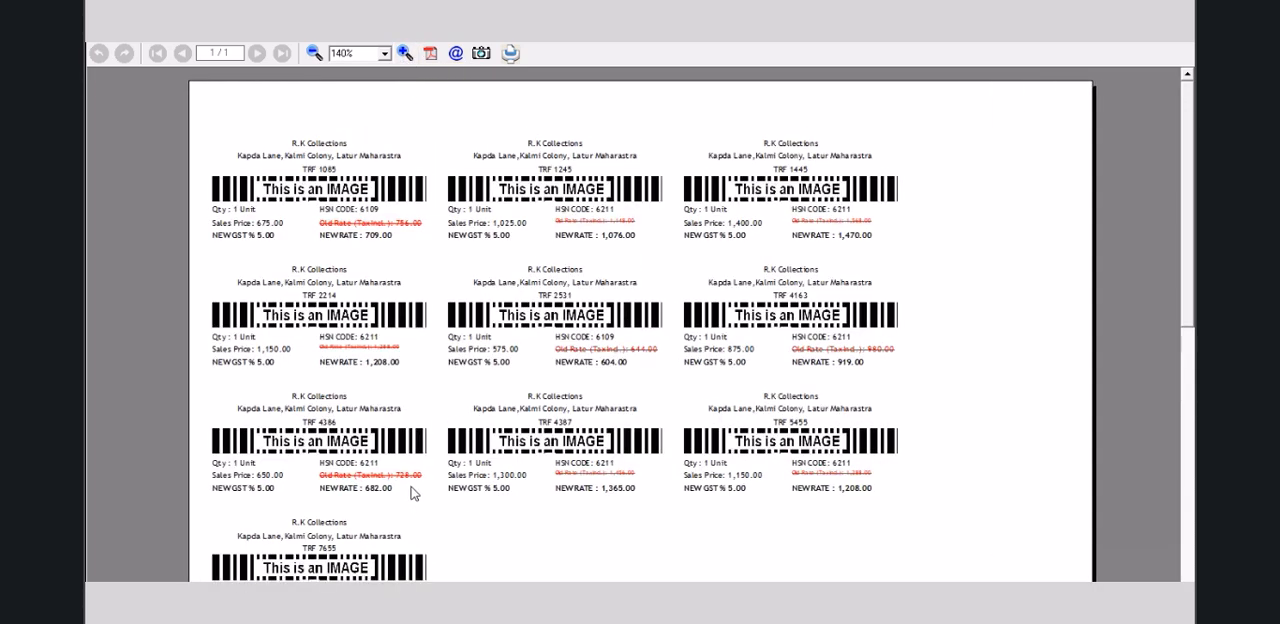